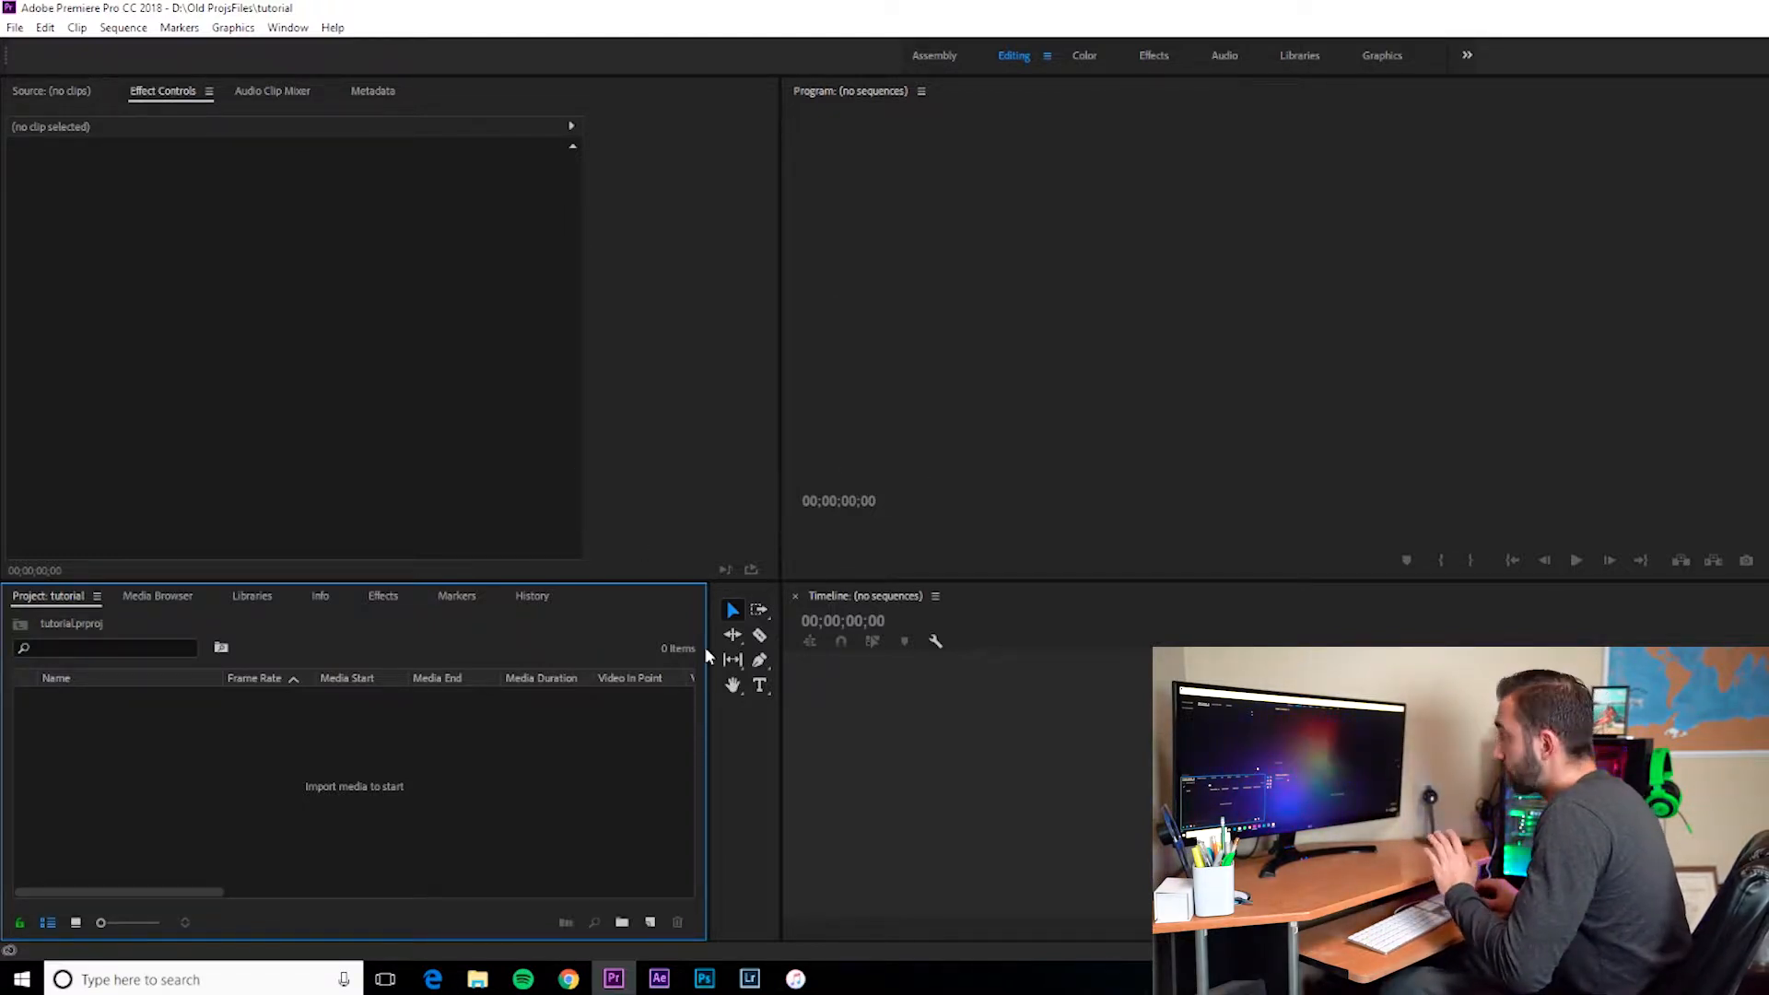
Step: Narrow the Project panel and the tools panel beside it
{"action": "left_click_drag", "start_coordinate": [710, 636], "coordinate": [566, 638]}
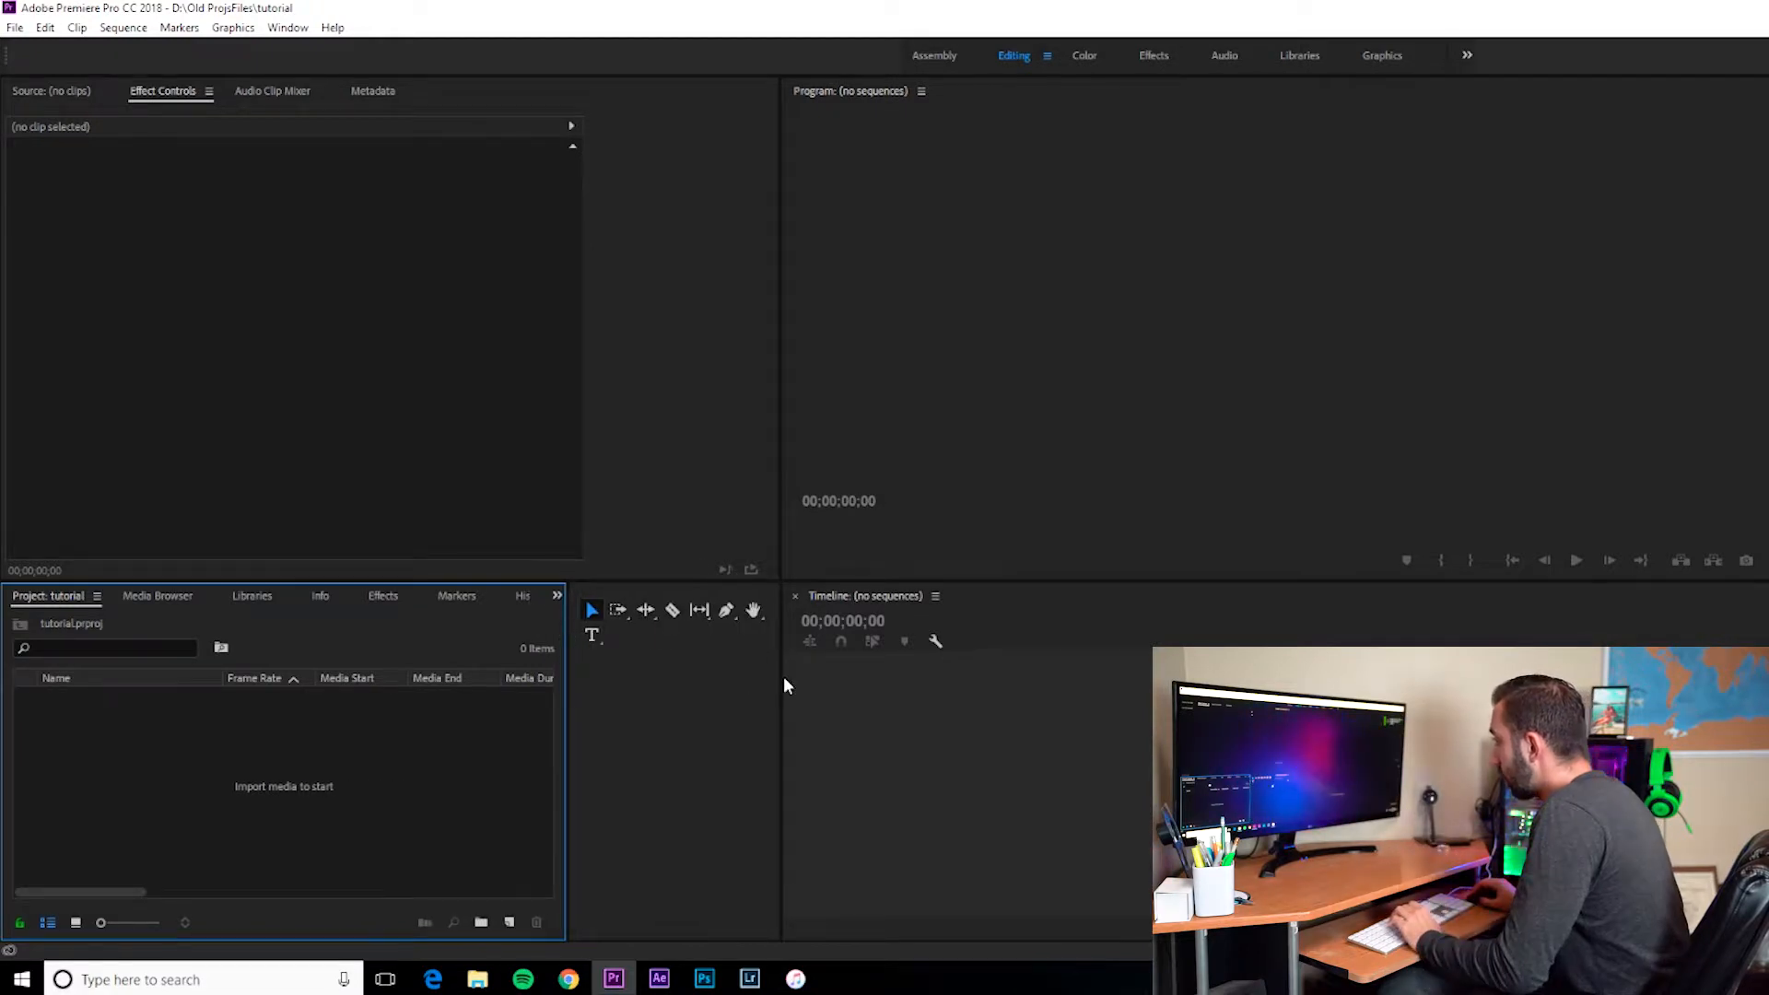
{"action": "left_click_drag", "start_coordinate": [785, 684], "coordinate": [615, 683]}
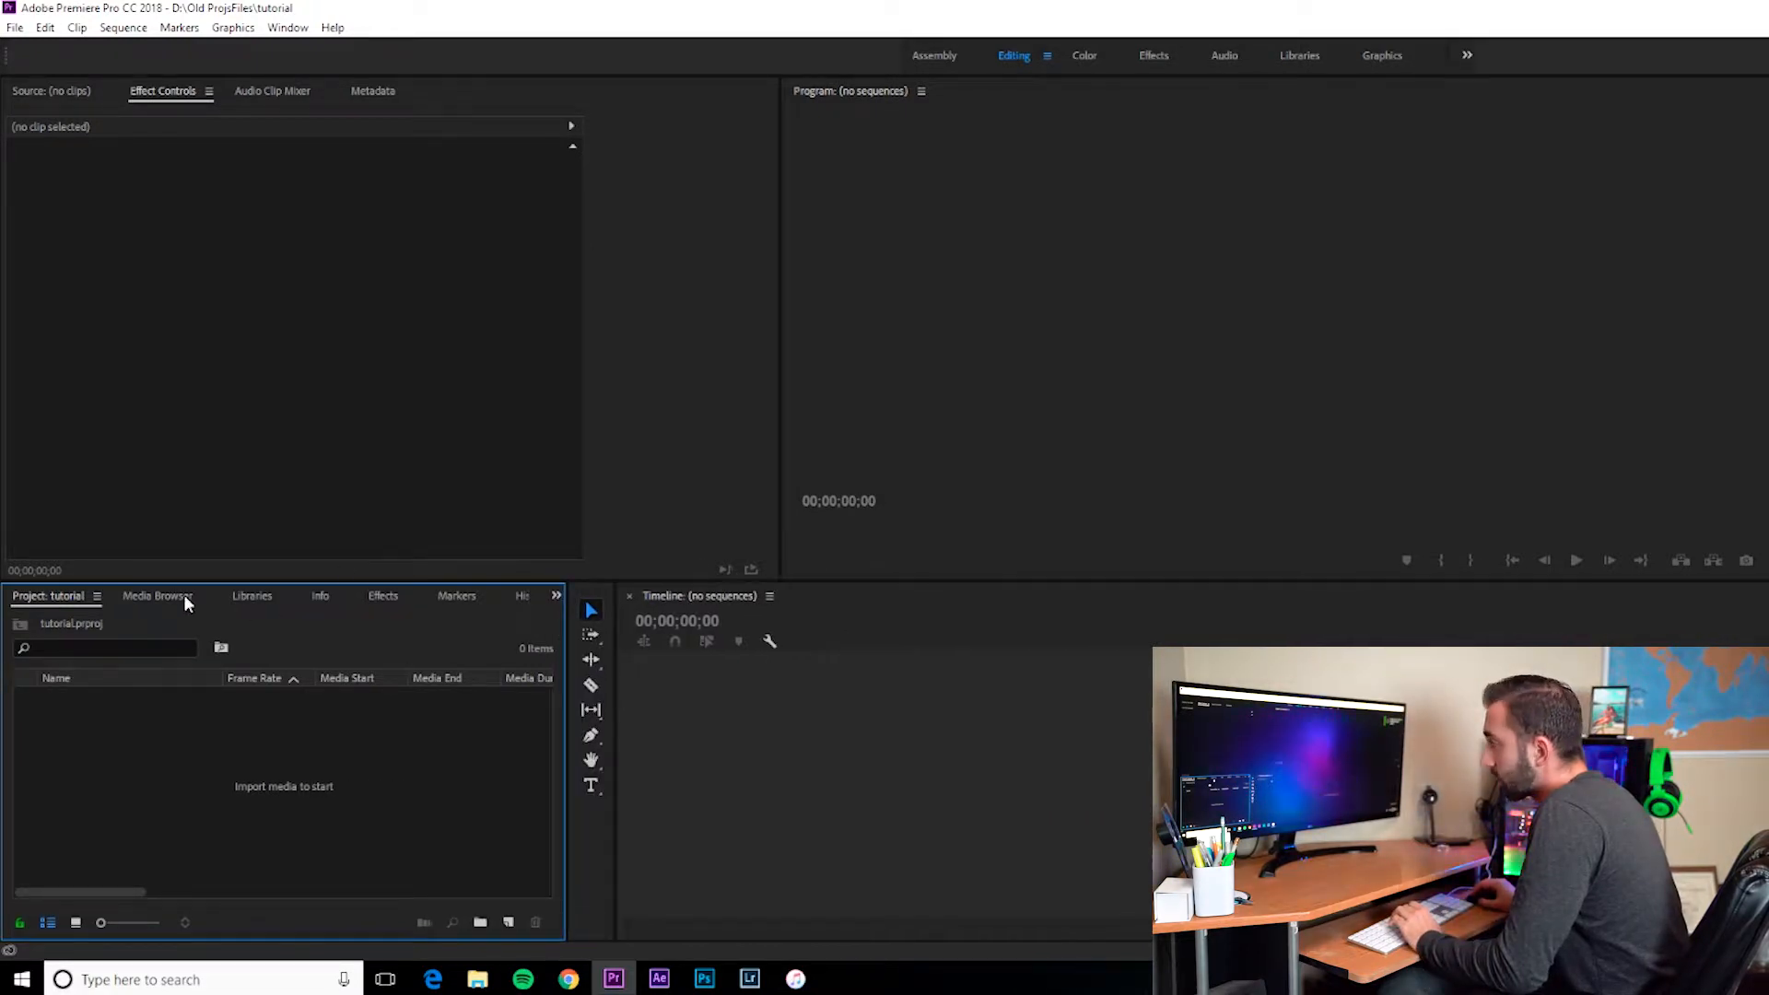
Step: Browse the panels grouped with the Project panel
{"action": "left_click", "coordinate": [173, 595]}
{"action": "left_click", "coordinate": [258, 595]}
{"action": "left_click", "coordinate": [323, 597]}
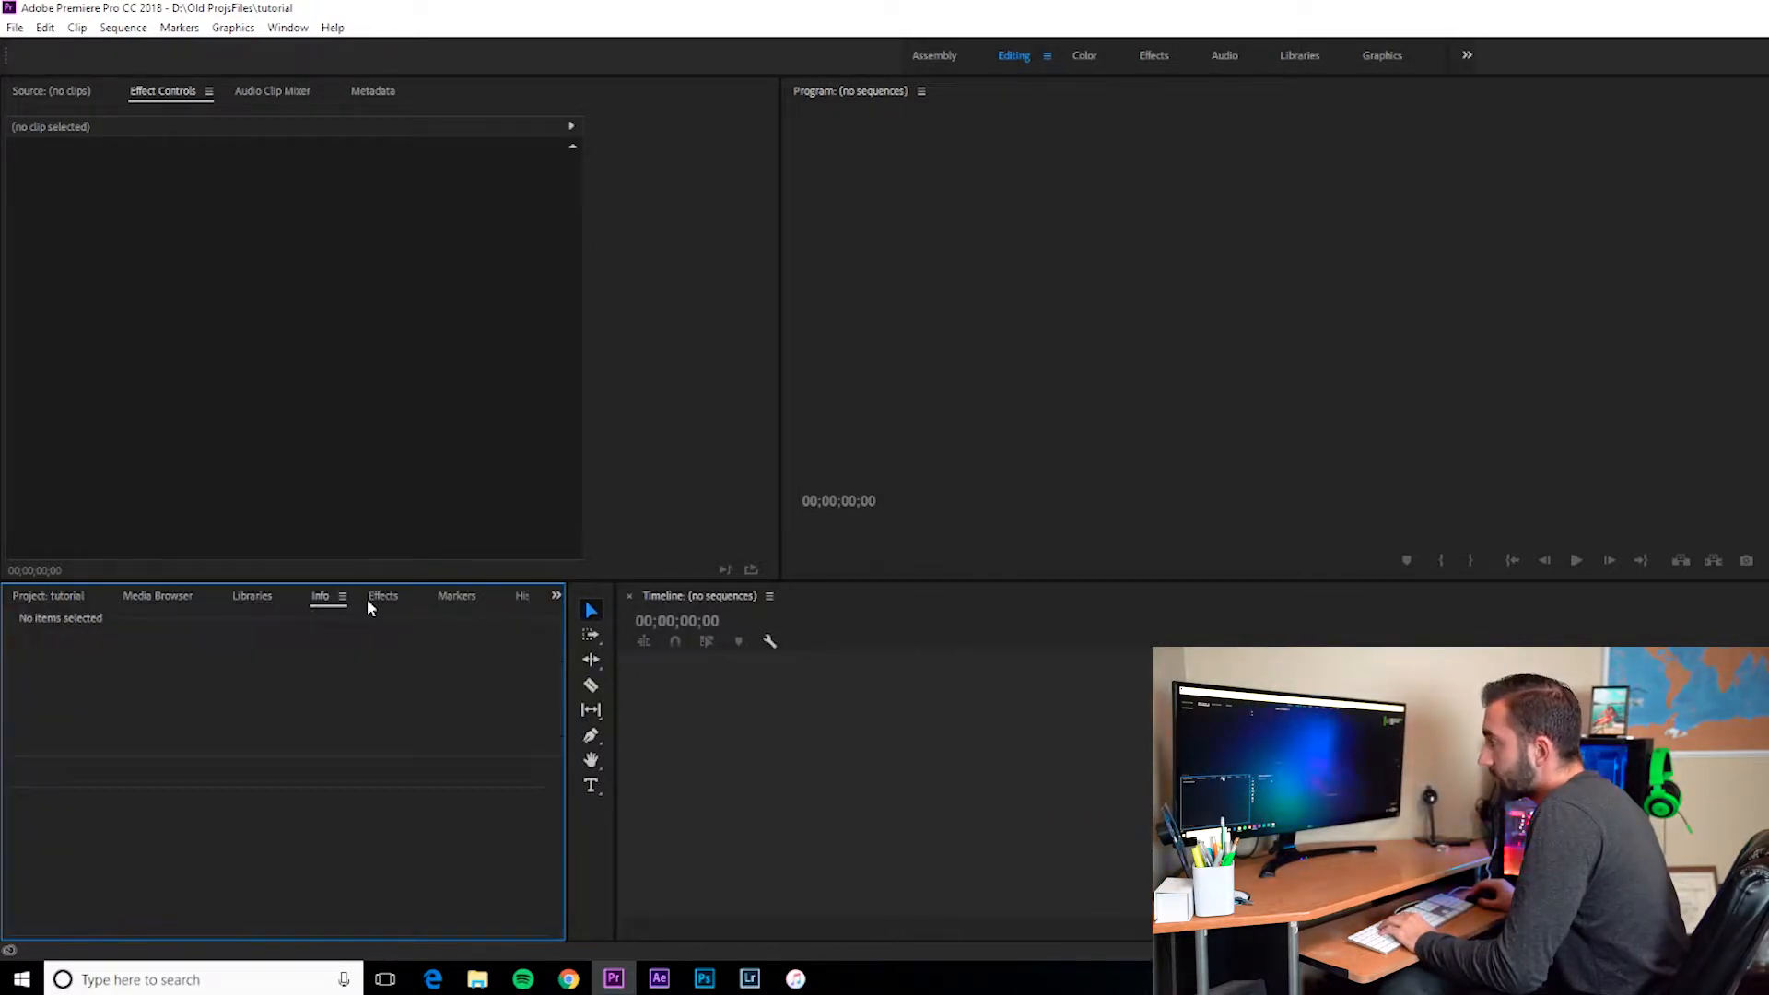
{"action": "left_click", "coordinate": [373, 597]}
{"action": "left_click", "coordinate": [42, 596]}
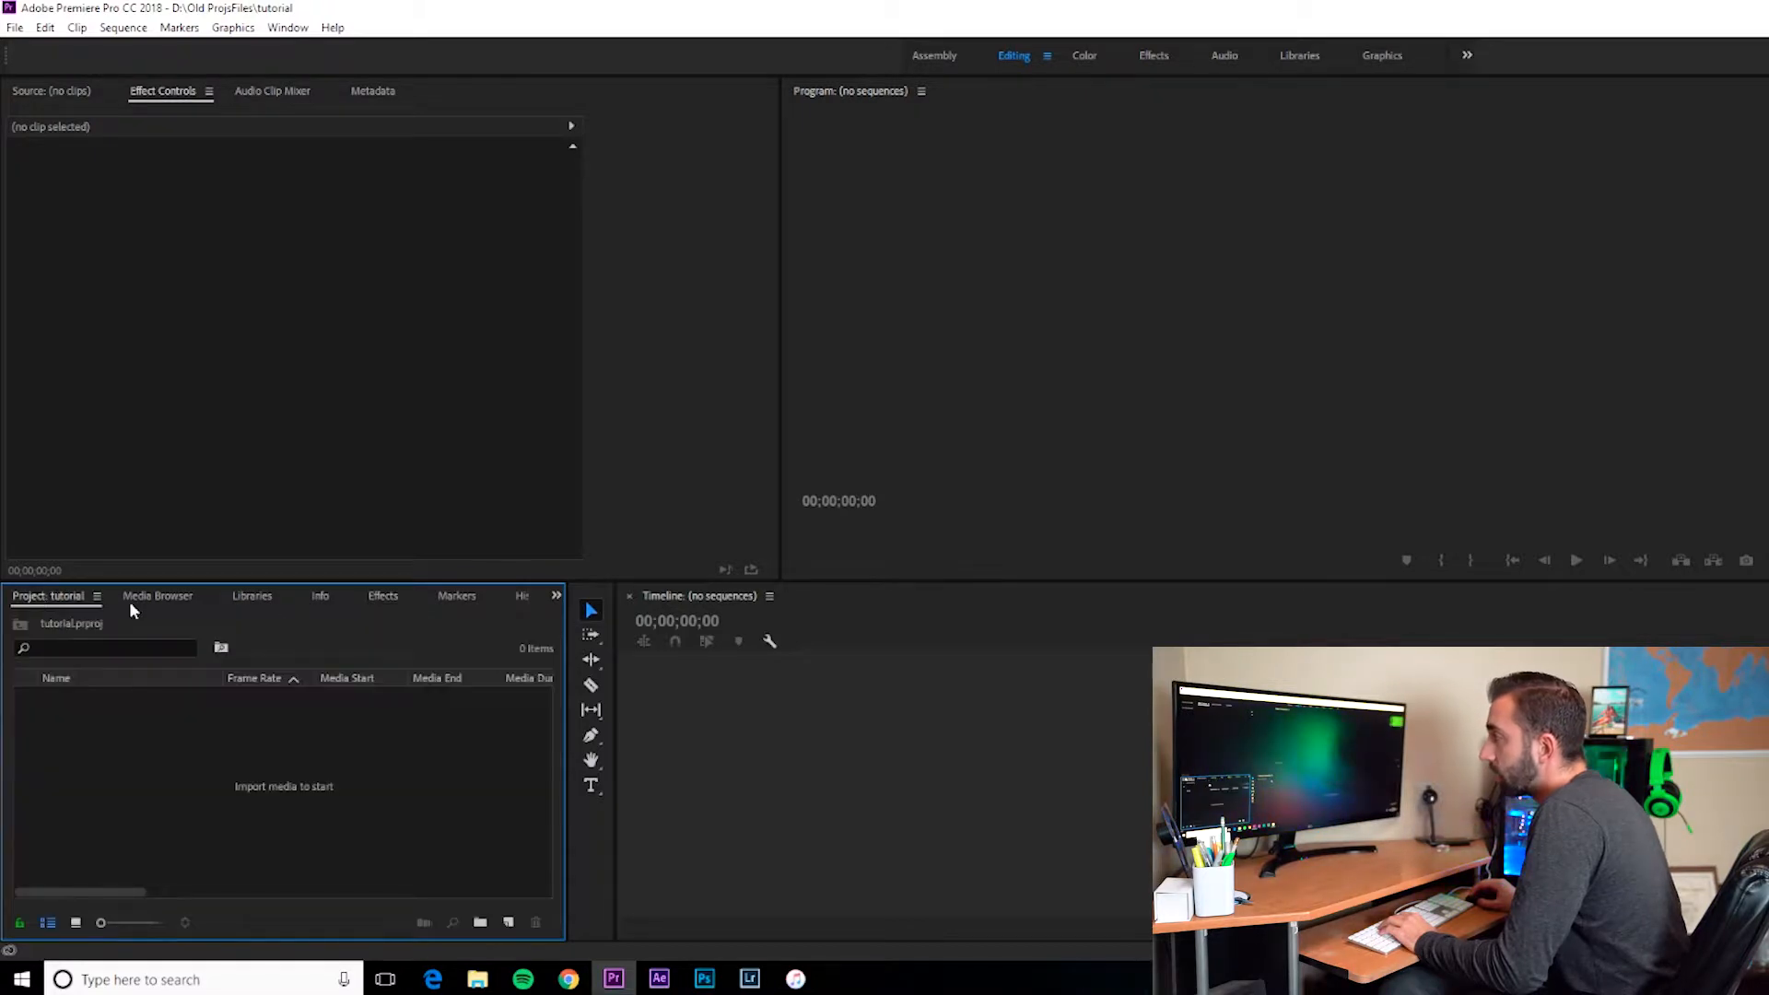
Step: Dock the Effects panel into the upper-left frame and narrow it
{"action": "left_click", "coordinate": [384, 601]}
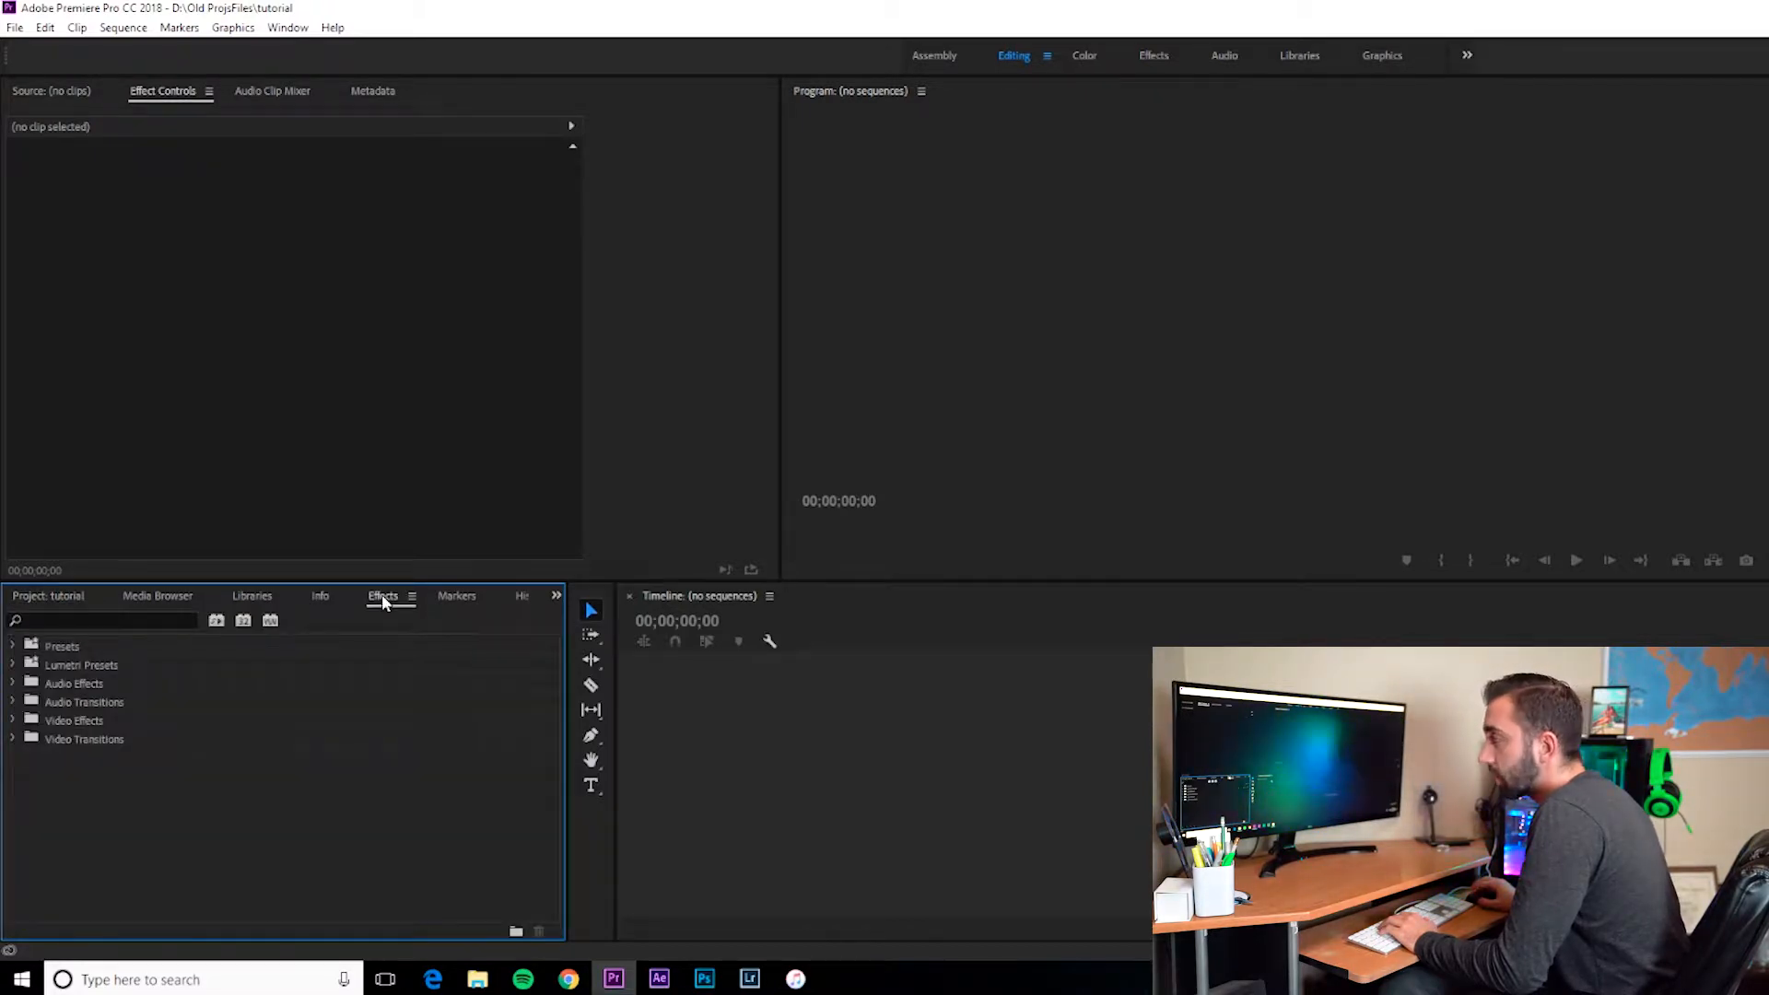
{"action": "left_click_drag", "start_coordinate": [384, 601], "coordinate": [27, 166]}
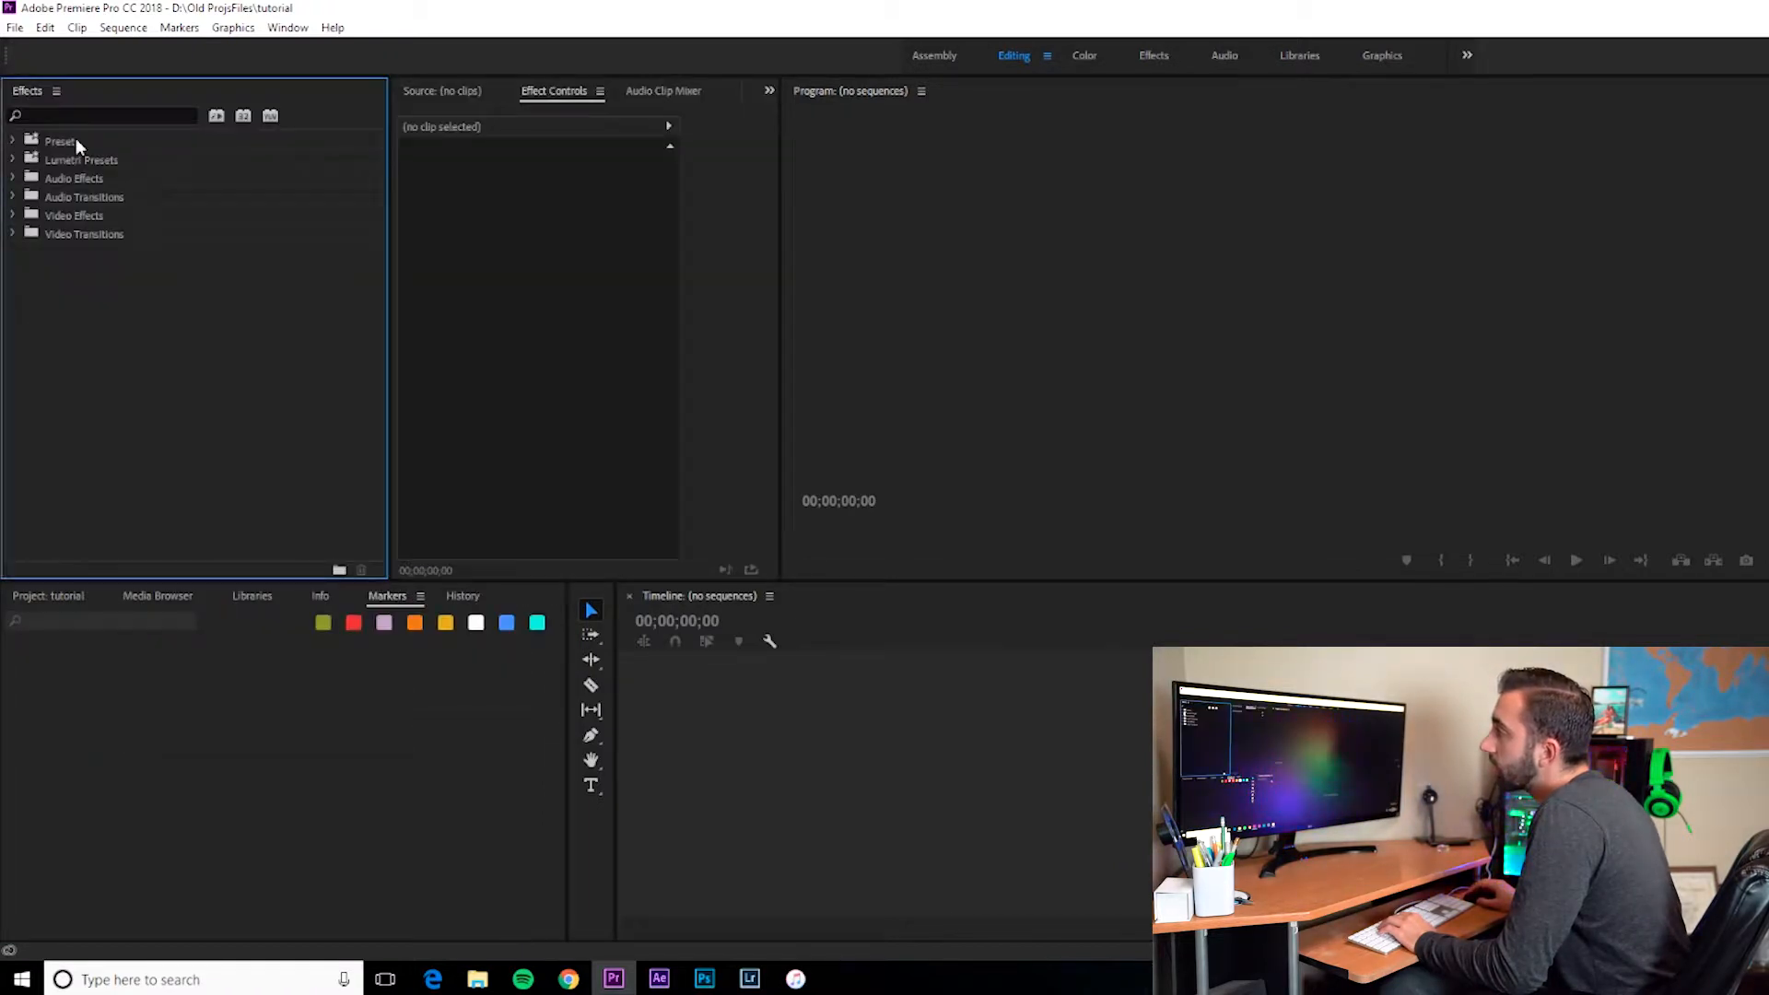
{"action": "left_click_drag", "start_coordinate": [390, 201], "coordinate": [278, 218]}
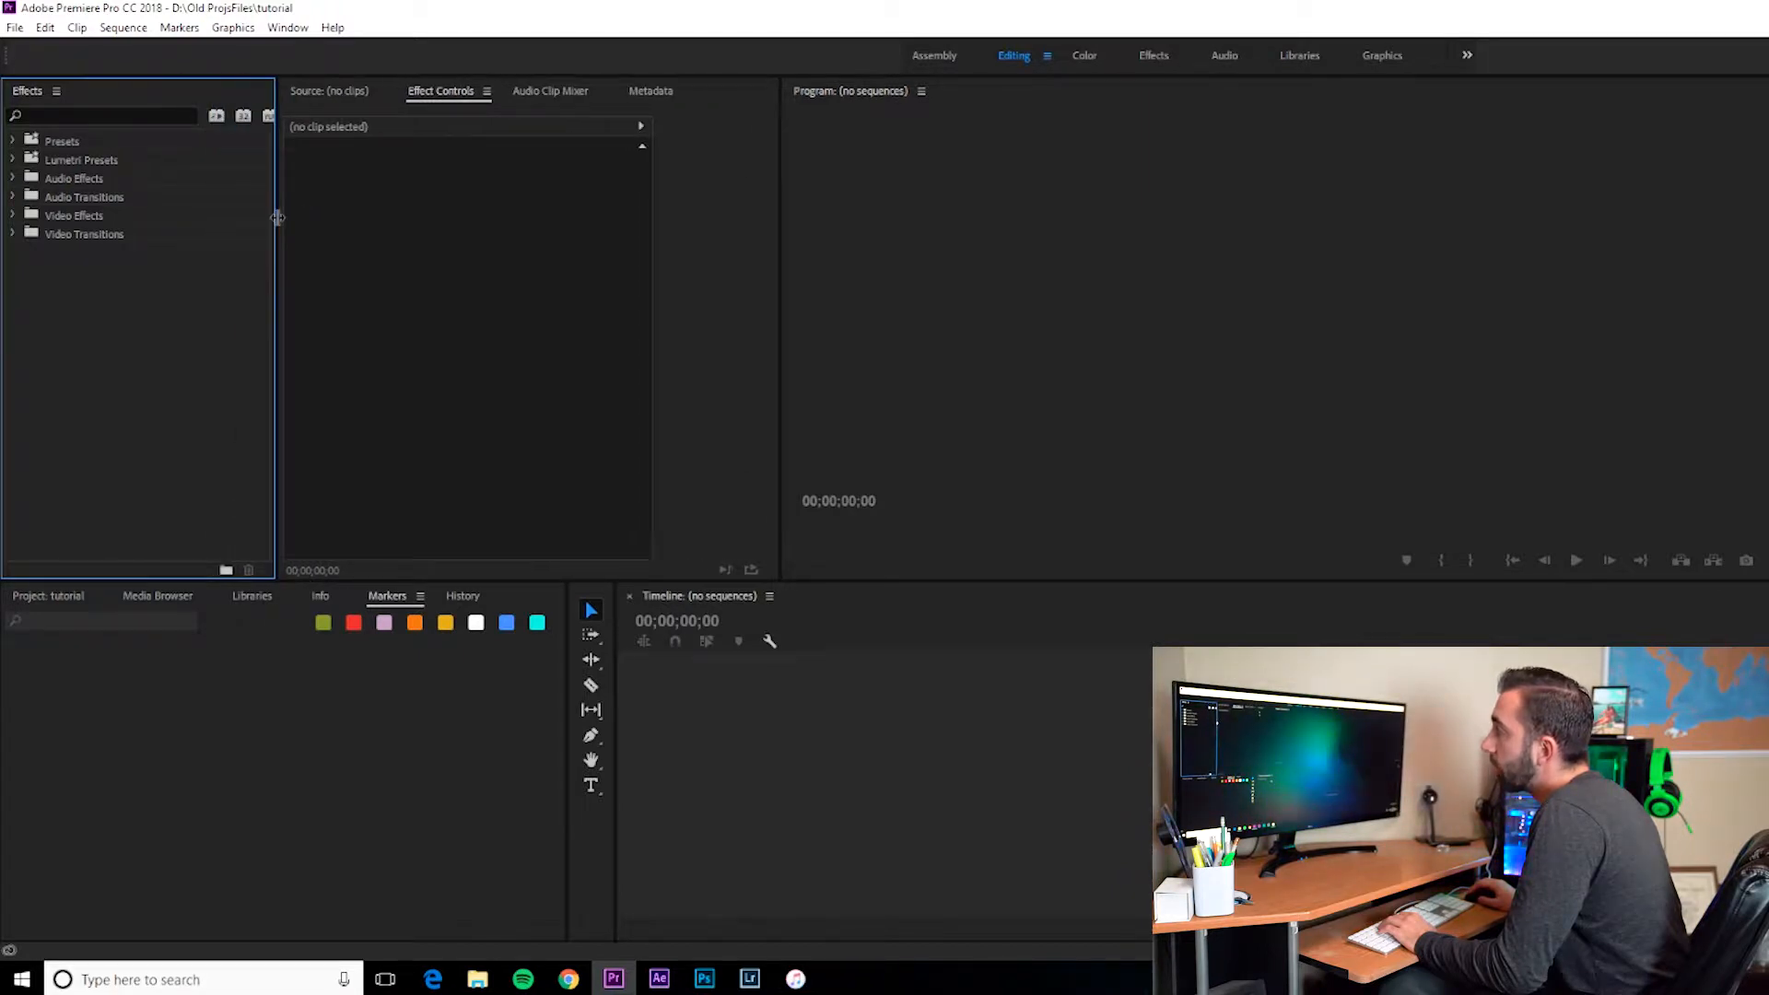
Step: Browse the Source, Effect Controls and Audio Clip Mixer panels, ending on Effect Controls
{"action": "left_click", "coordinate": [348, 92]}
{"action": "left_click", "coordinate": [441, 92]}
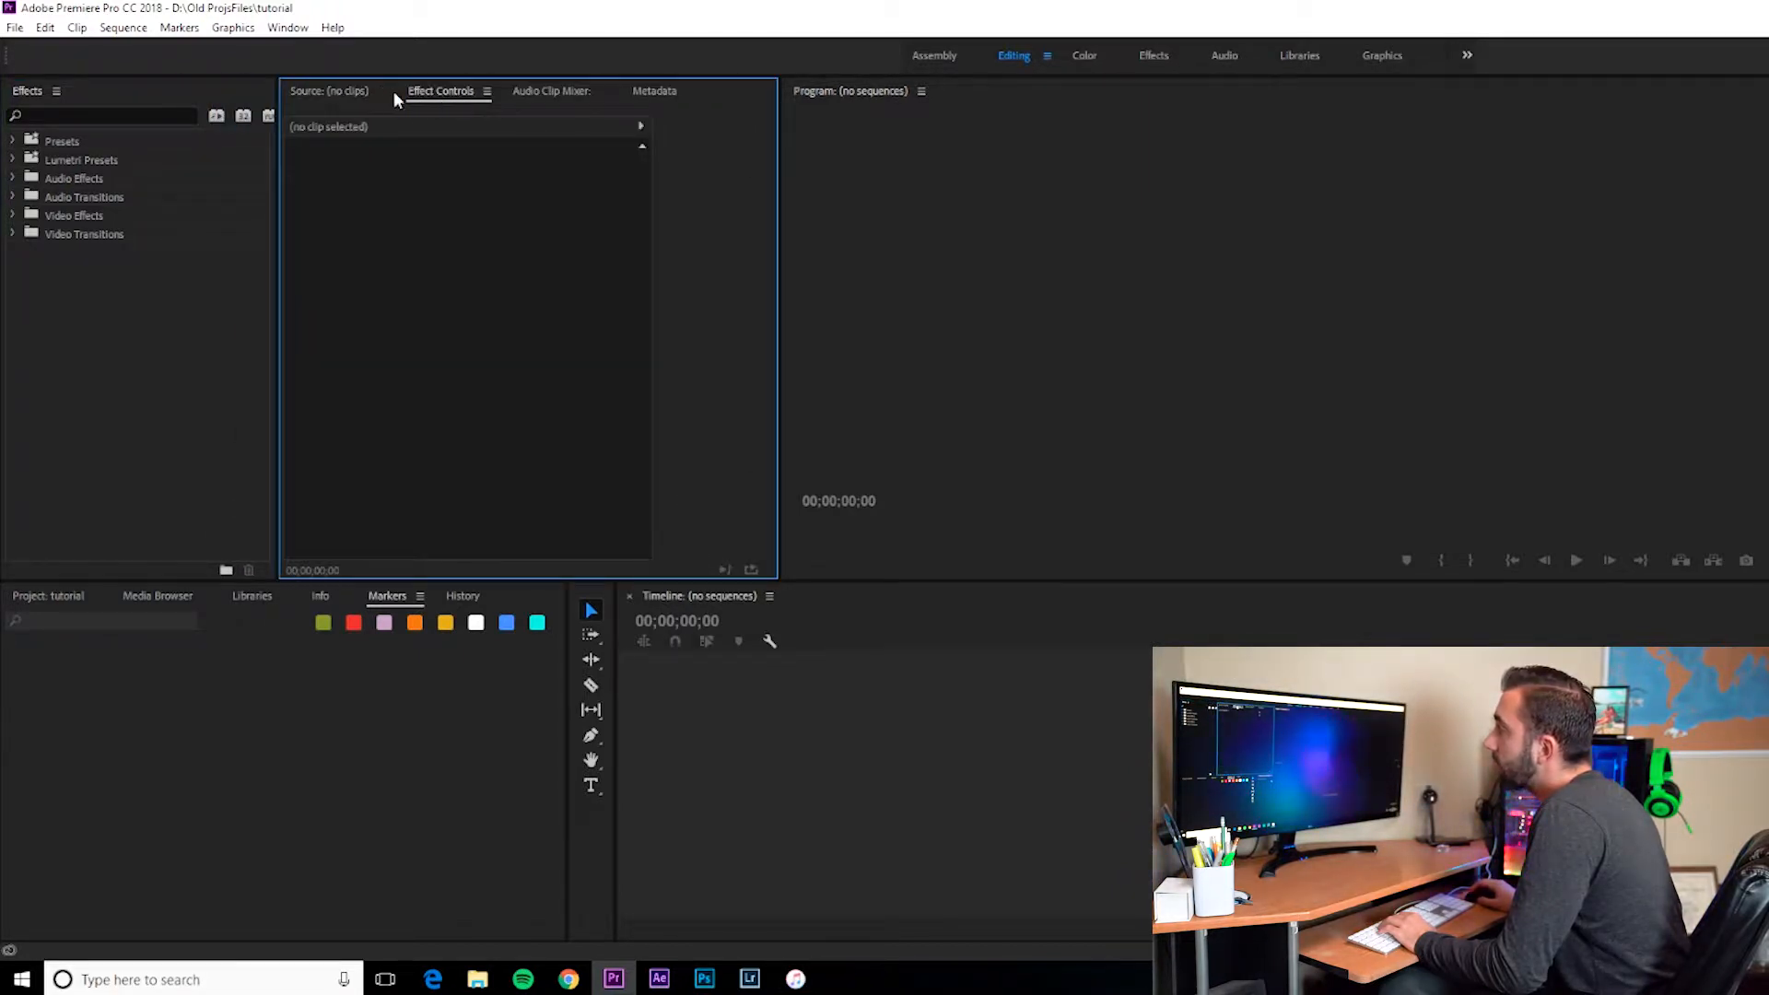
{"action": "left_click", "coordinate": [327, 92]}
{"action": "left_click", "coordinate": [433, 92]}
{"action": "left_click", "coordinate": [543, 92]}
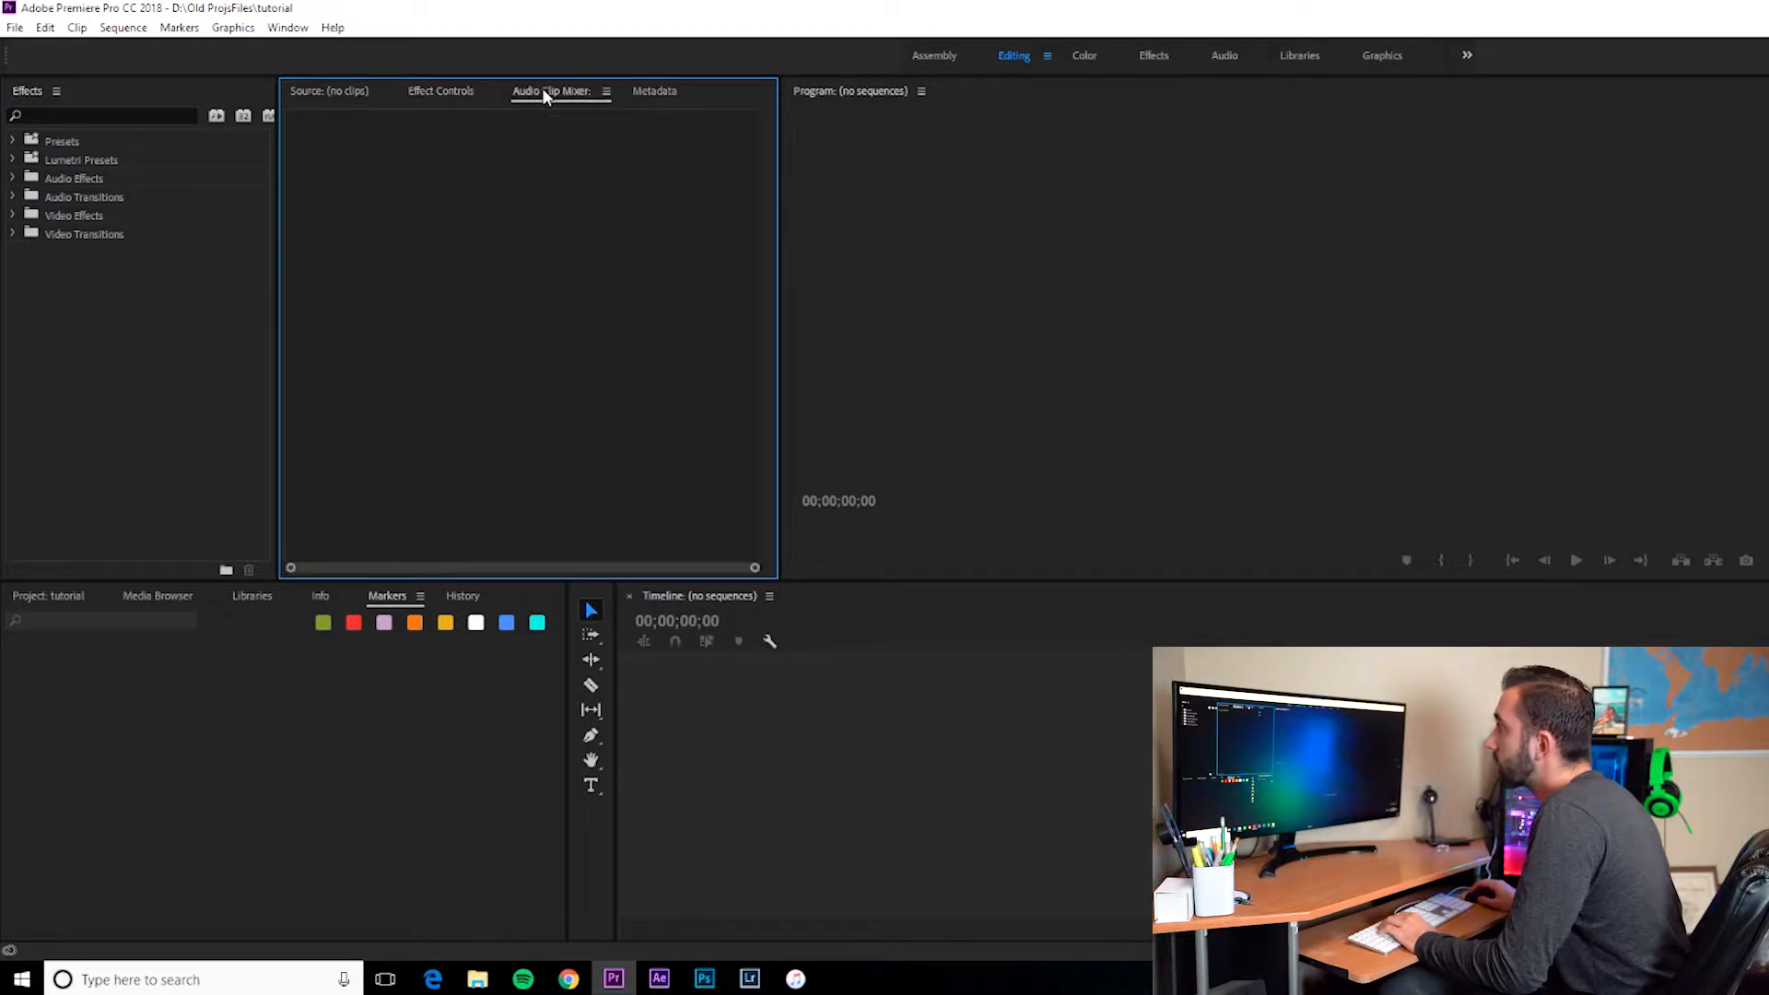
{"action": "left_click", "coordinate": [441, 92]}
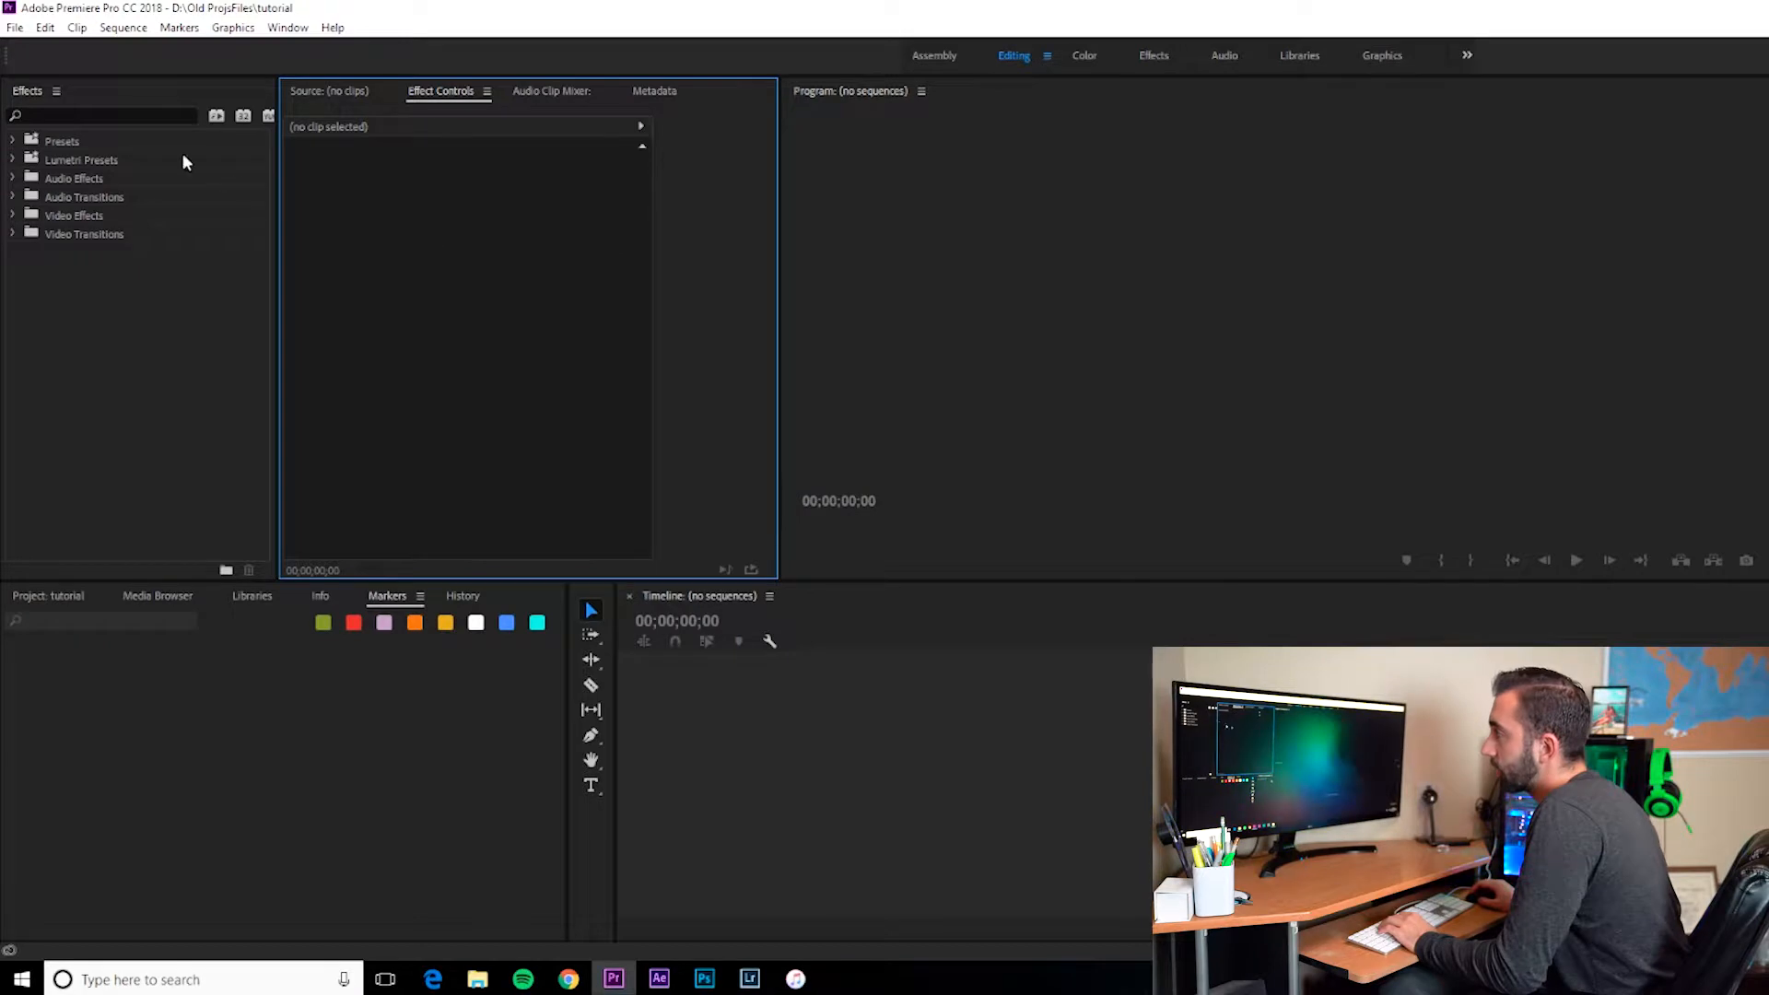
Step: Narrow the Project panel and the tools panel further to widen the timeline
{"action": "left_click", "coordinate": [56, 597]}
{"action": "left_click_drag", "start_coordinate": [567, 689], "coordinate": [323, 689]}
{"action": "left_click_drag", "start_coordinate": [615, 686], "coordinate": [365, 679]}
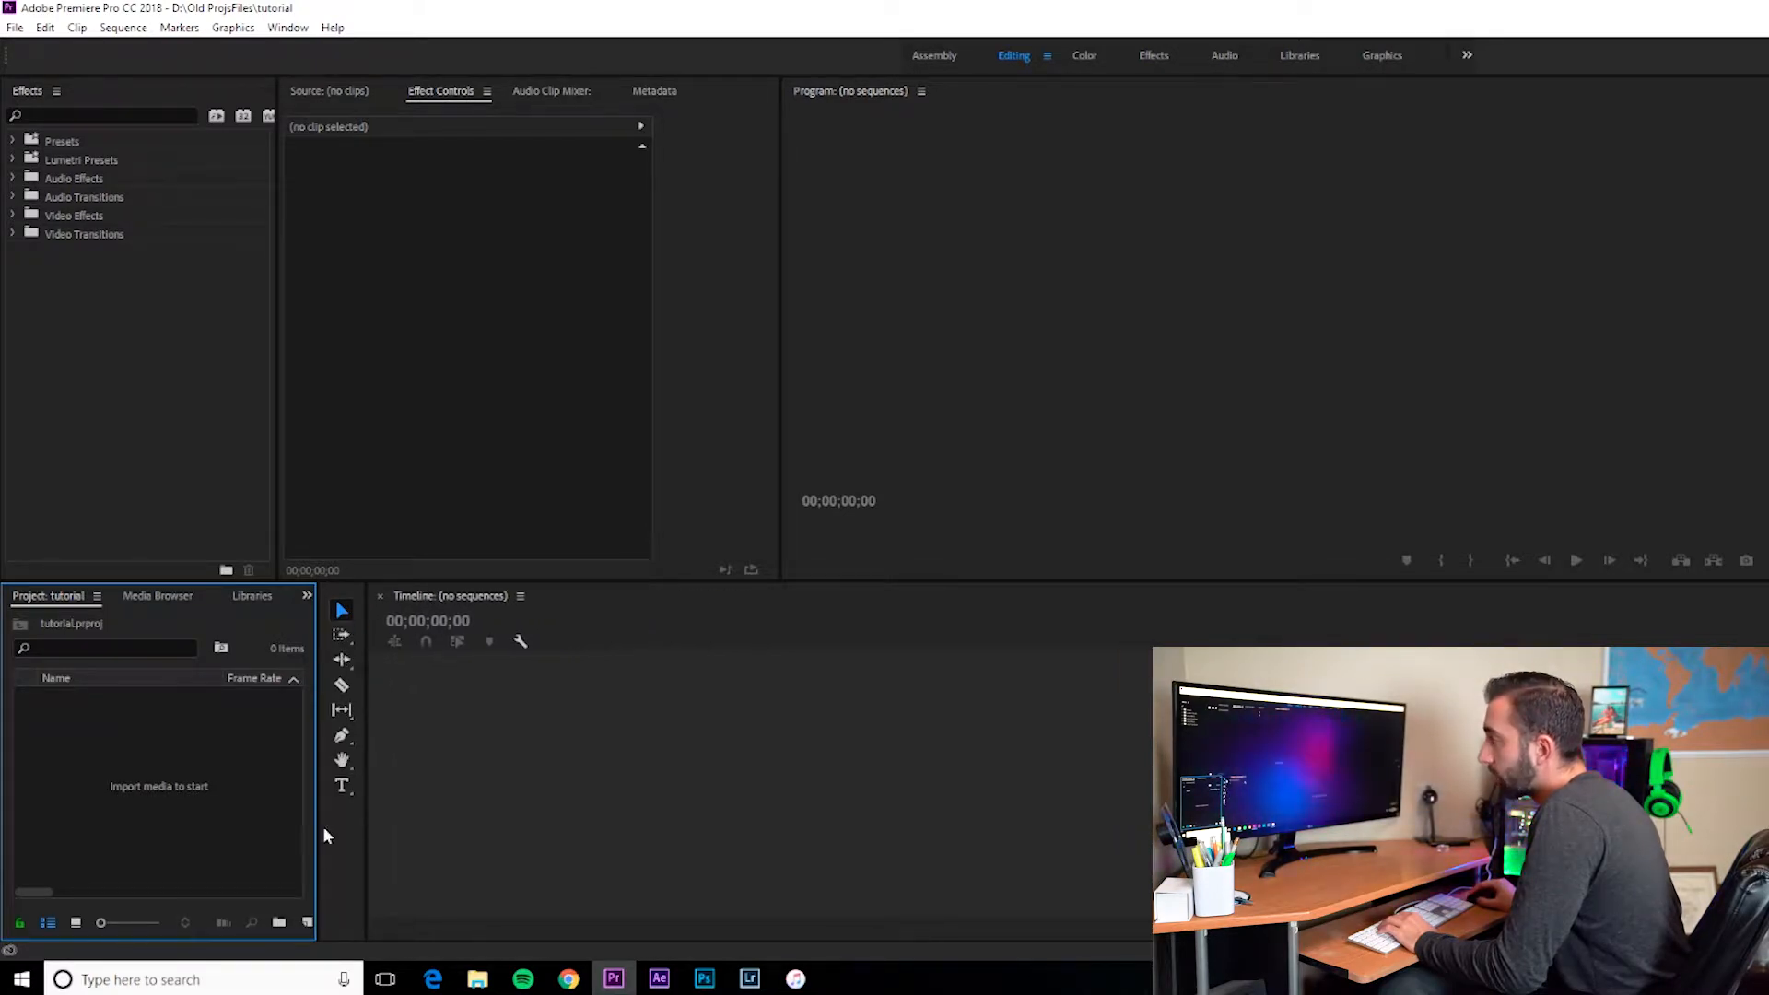
Step: Preview the Color and Effects workspaces, then return to the Editing workspace
{"action": "left_click", "coordinate": [479, 737]}
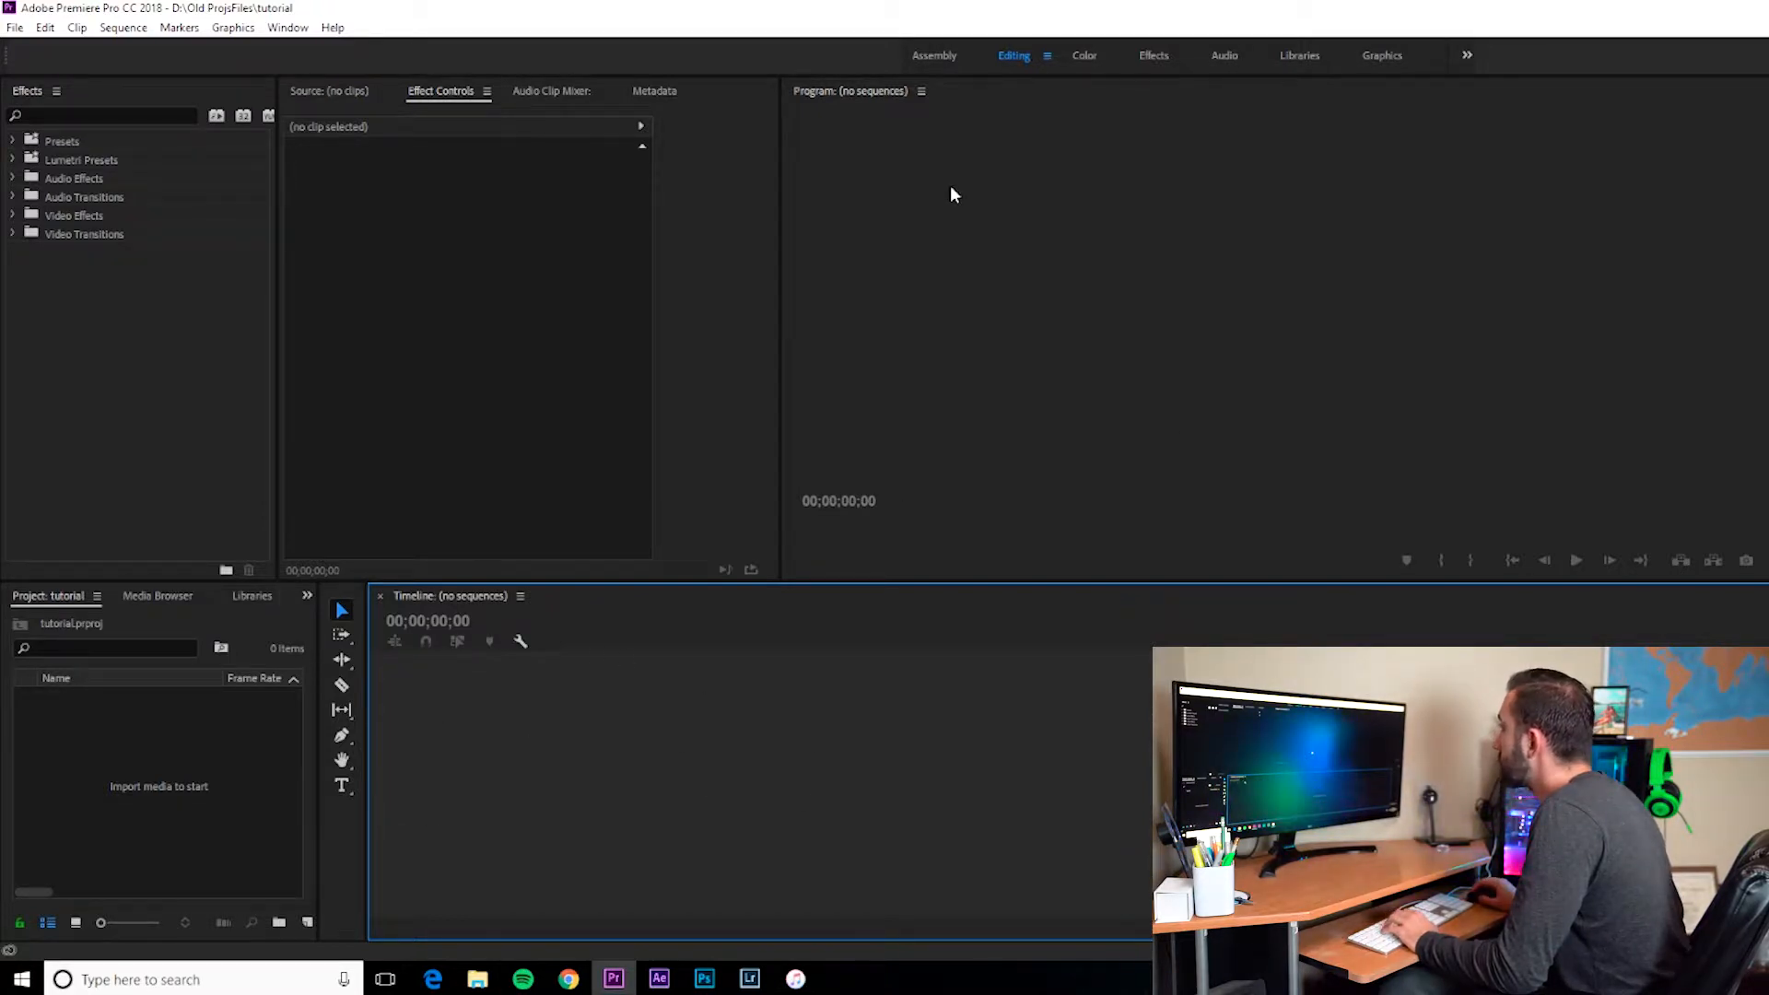
{"action": "left_click", "coordinate": [1031, 241]}
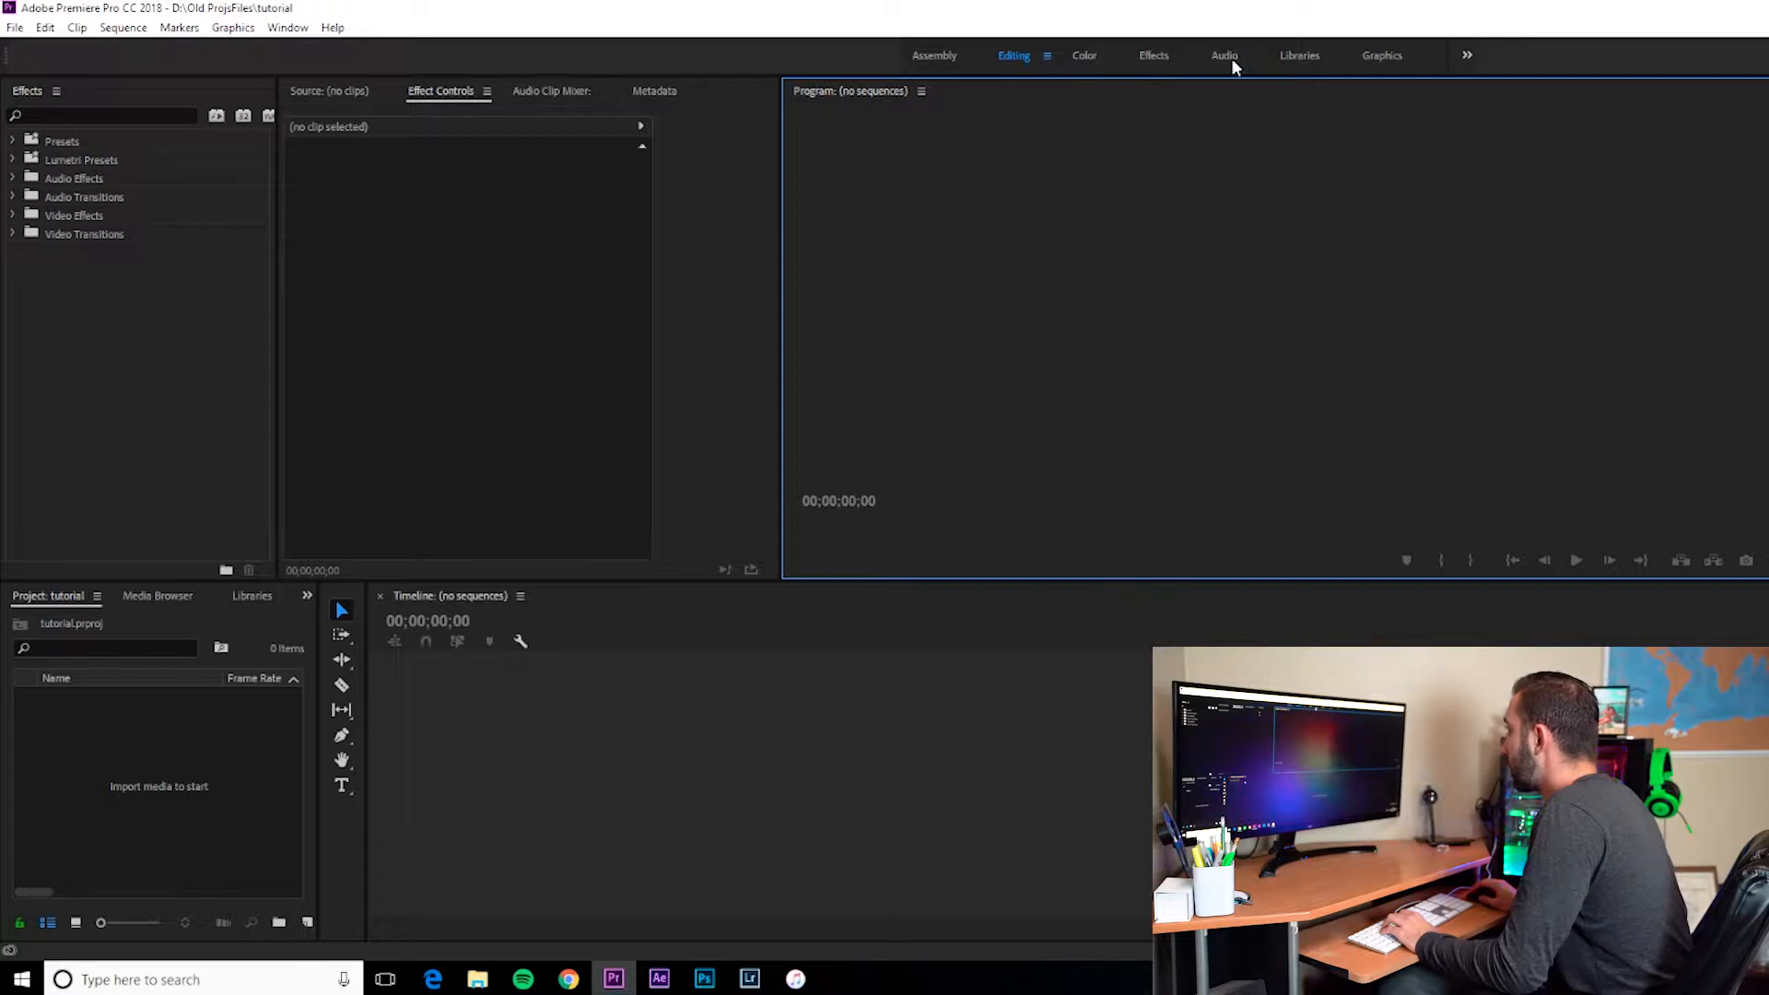
{"action": "left_click", "coordinate": [1085, 57]}
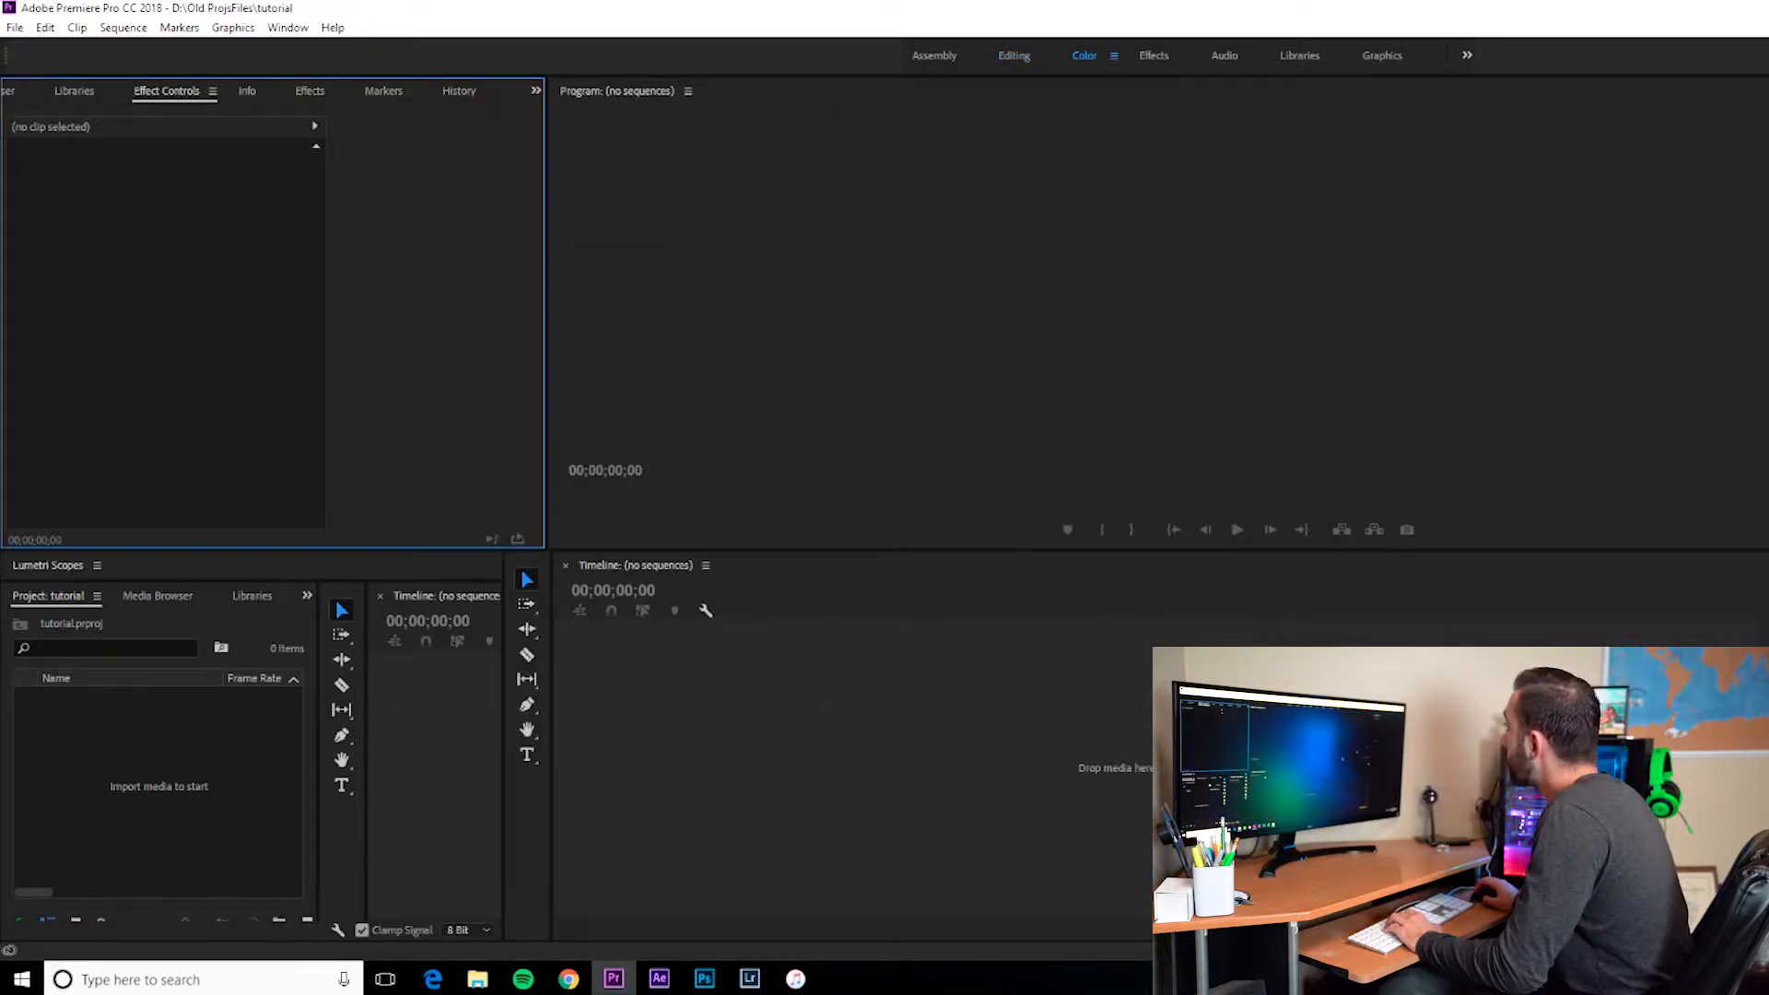
{"action": "left_click", "coordinate": [1153, 57]}
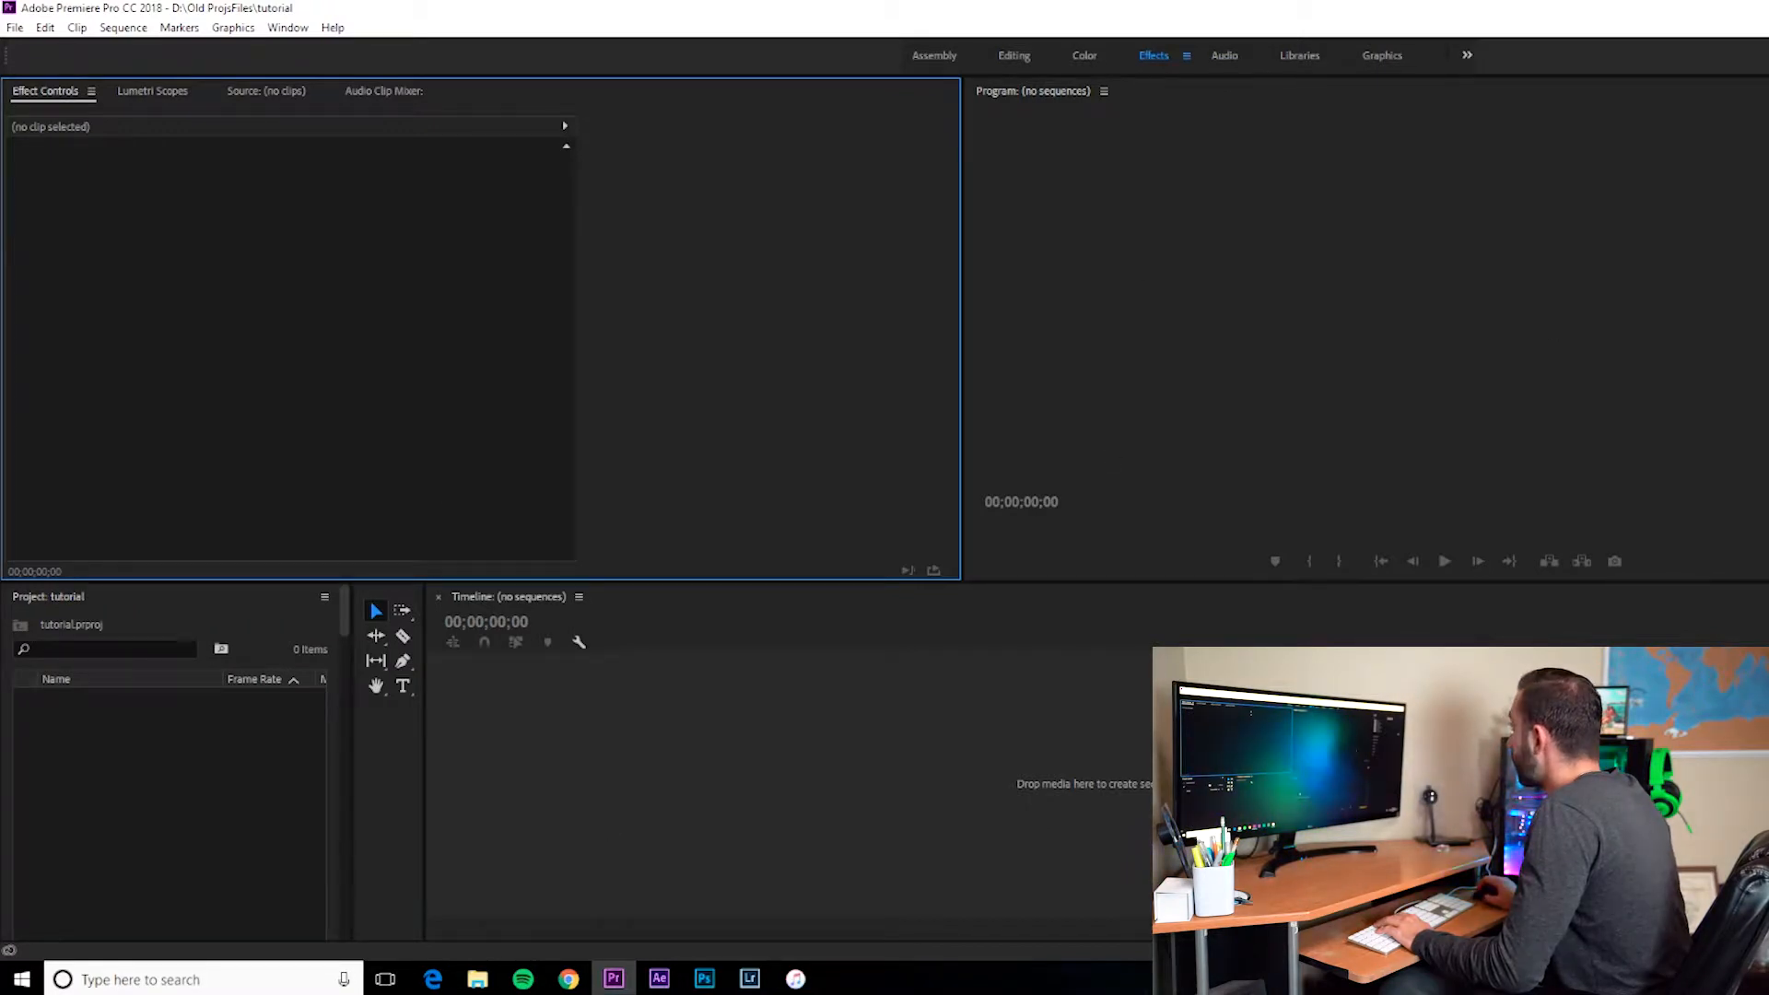
{"action": "left_click", "coordinate": [1013, 56]}
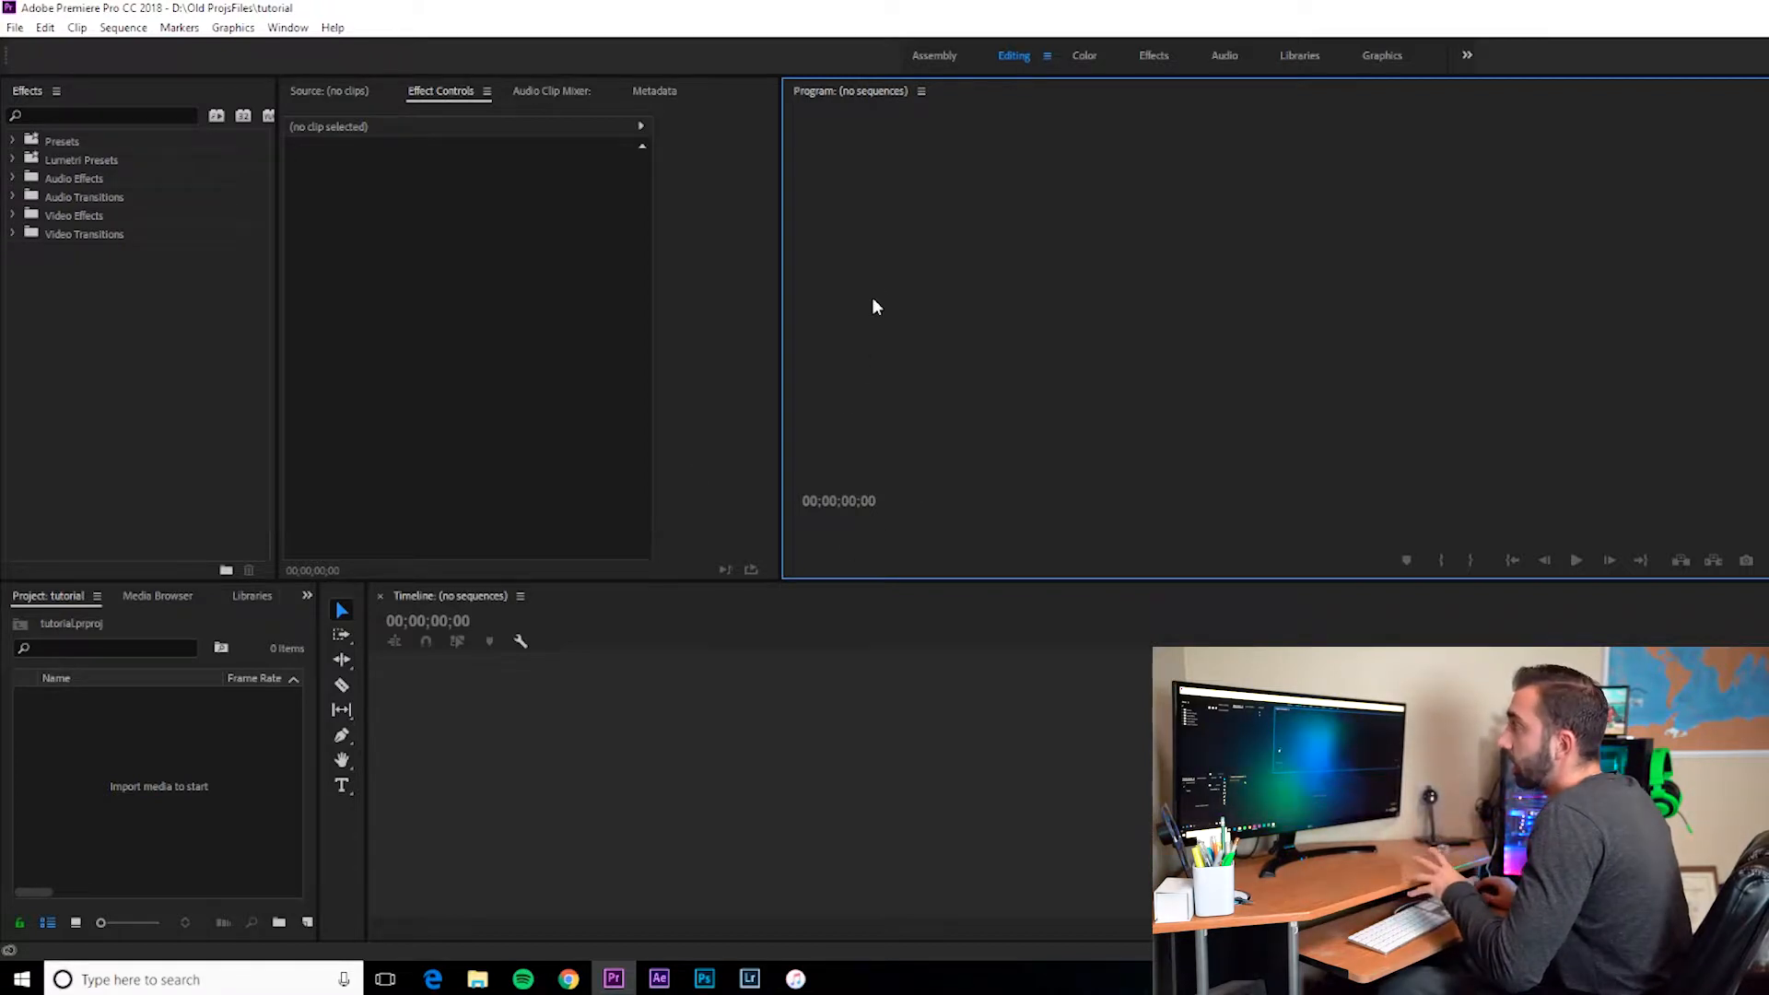
Step: Open File Explorer on the Winter footage folder and position its window beside the editor
{"action": "left_click", "coordinate": [456, 91]}
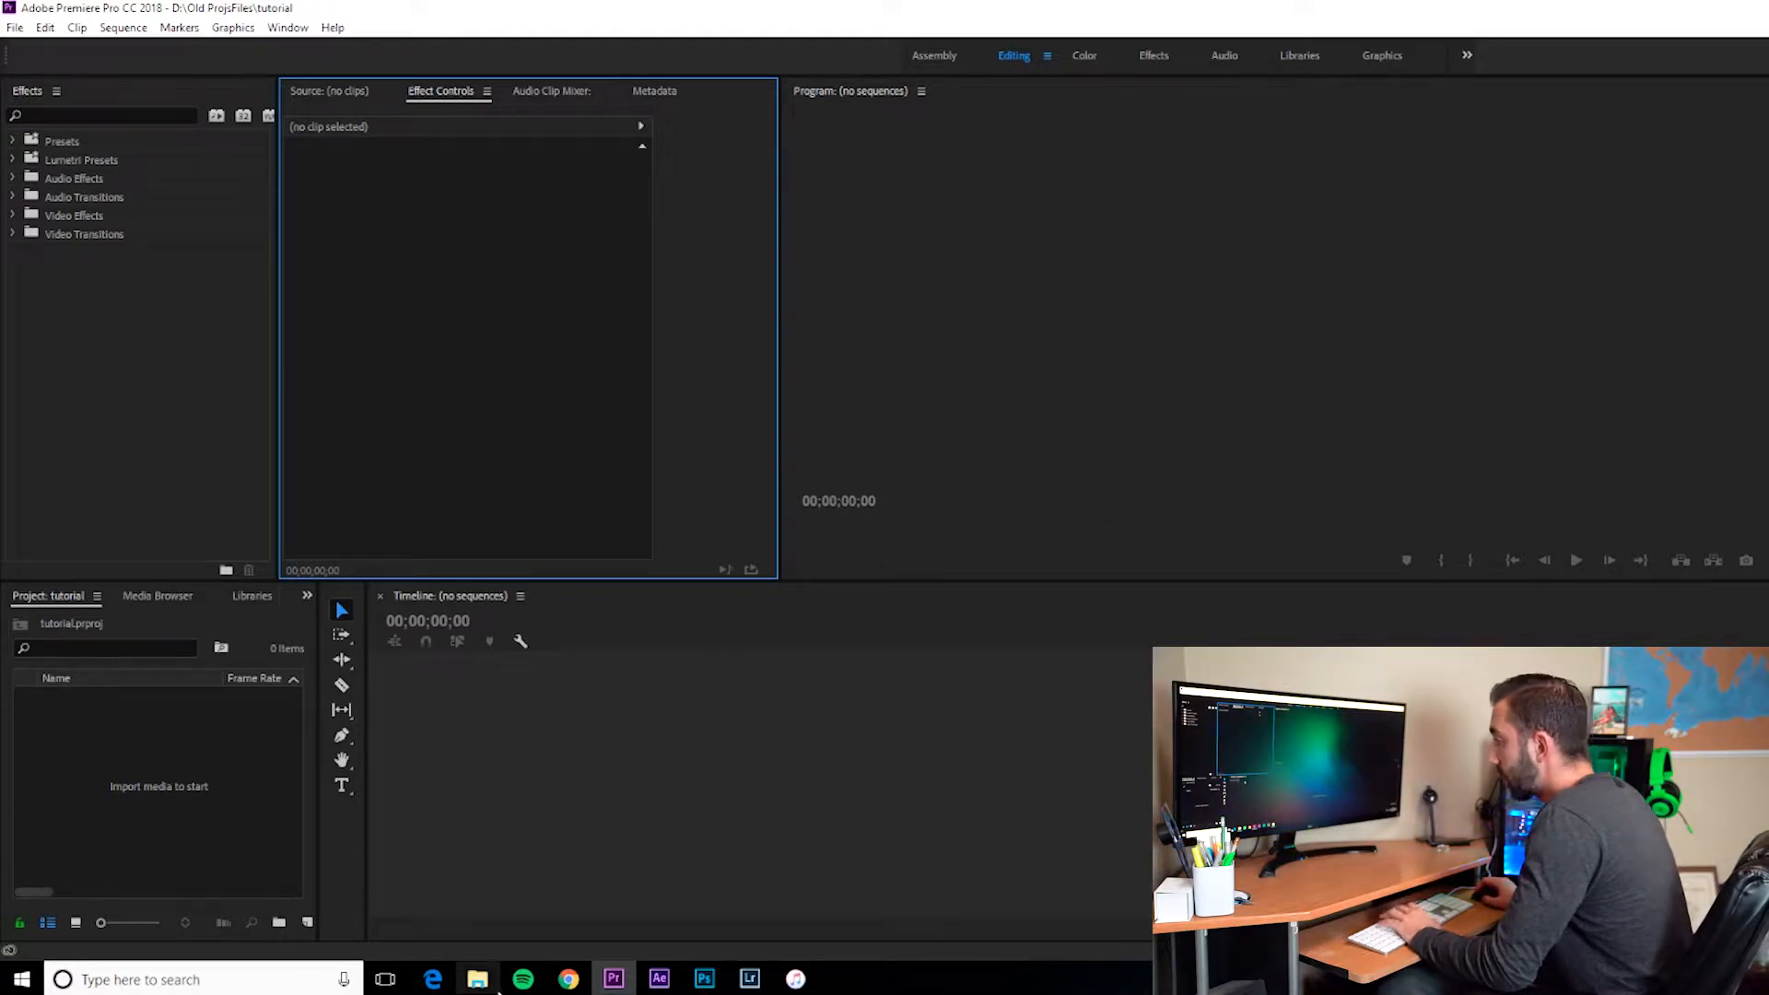
{"action": "left_click", "coordinate": [472, 982]}
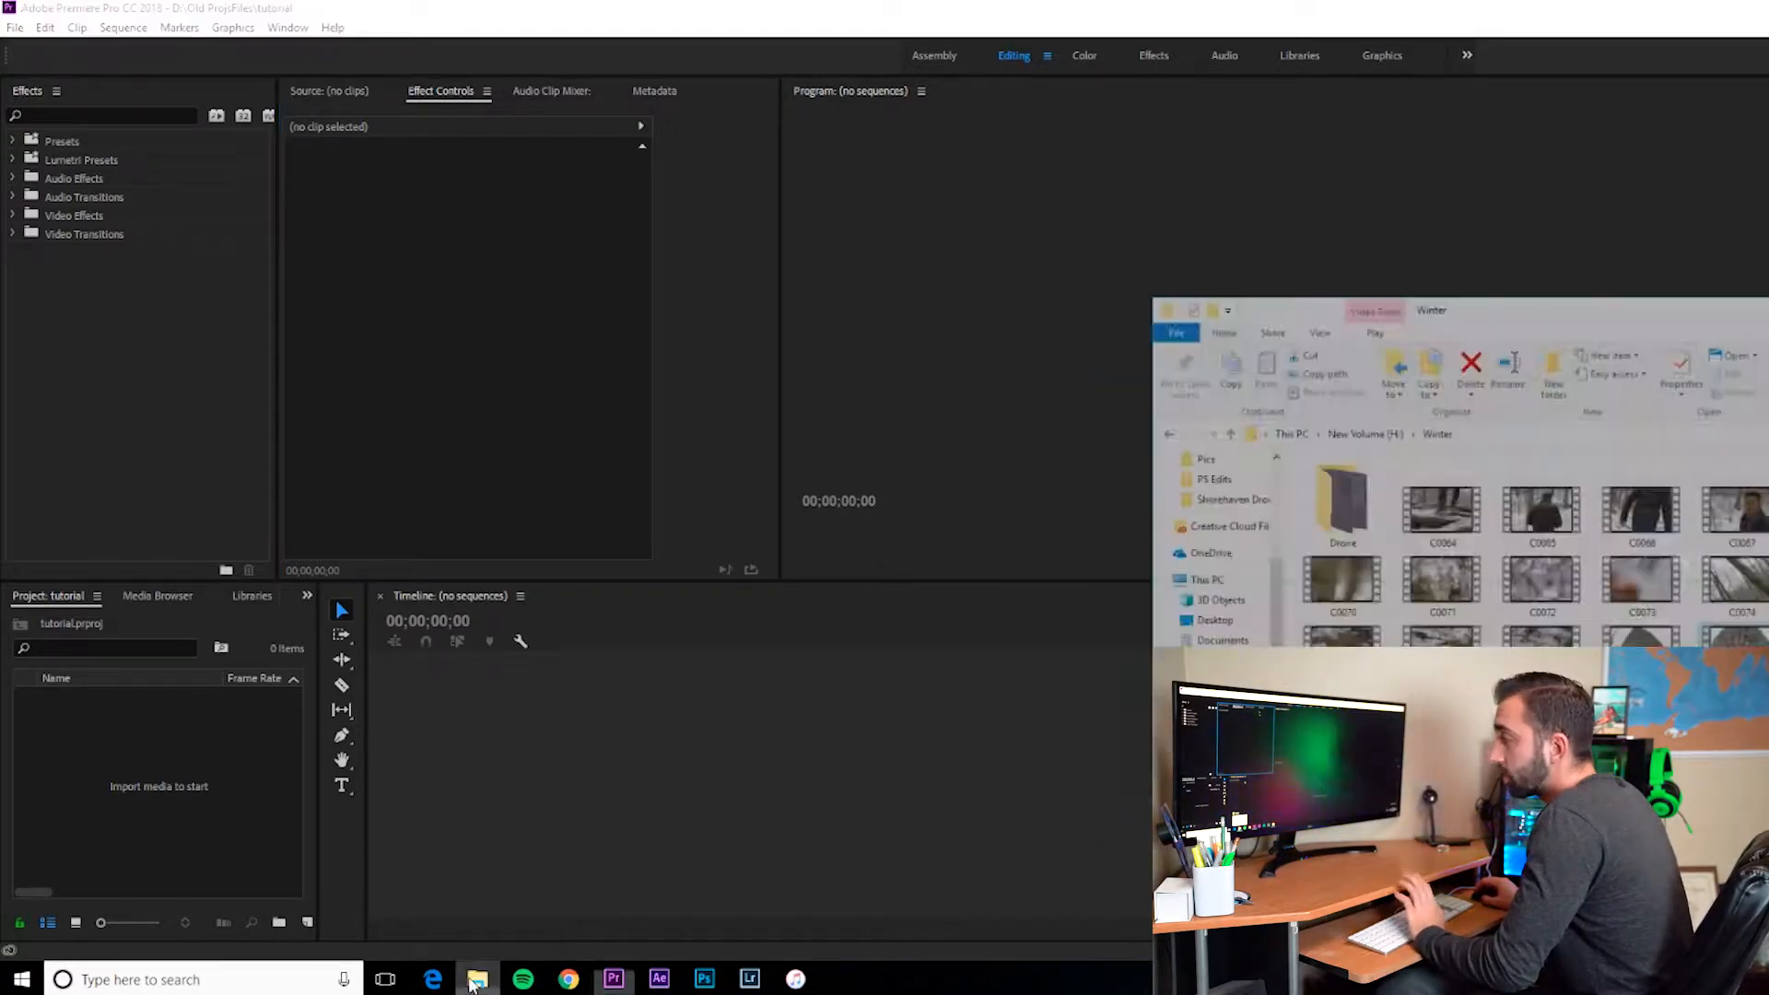
{"action": "left_click_drag", "start_coordinate": [1722, 184], "coordinate": [1750, 151]}
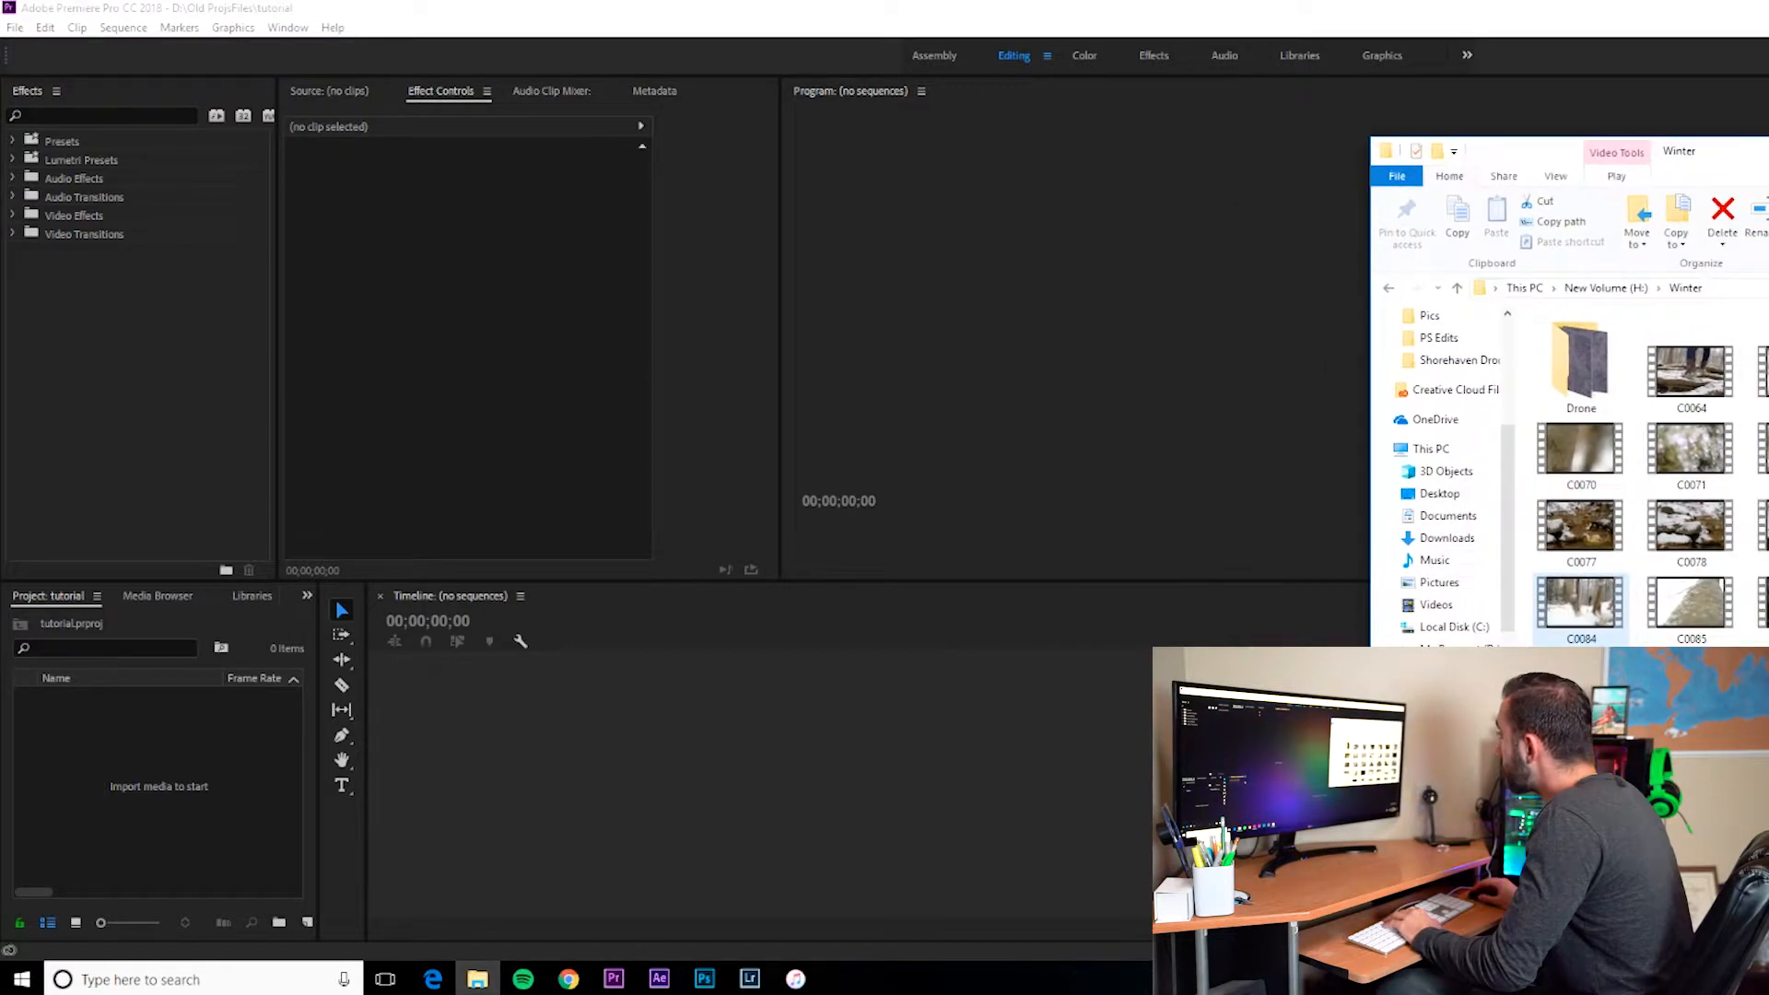
Step: Drag the selected Winter clips into the empty timeline to create a sequence from them
{"action": "left_click_drag", "start_coordinate": [1581, 604], "coordinate": [961, 770]}
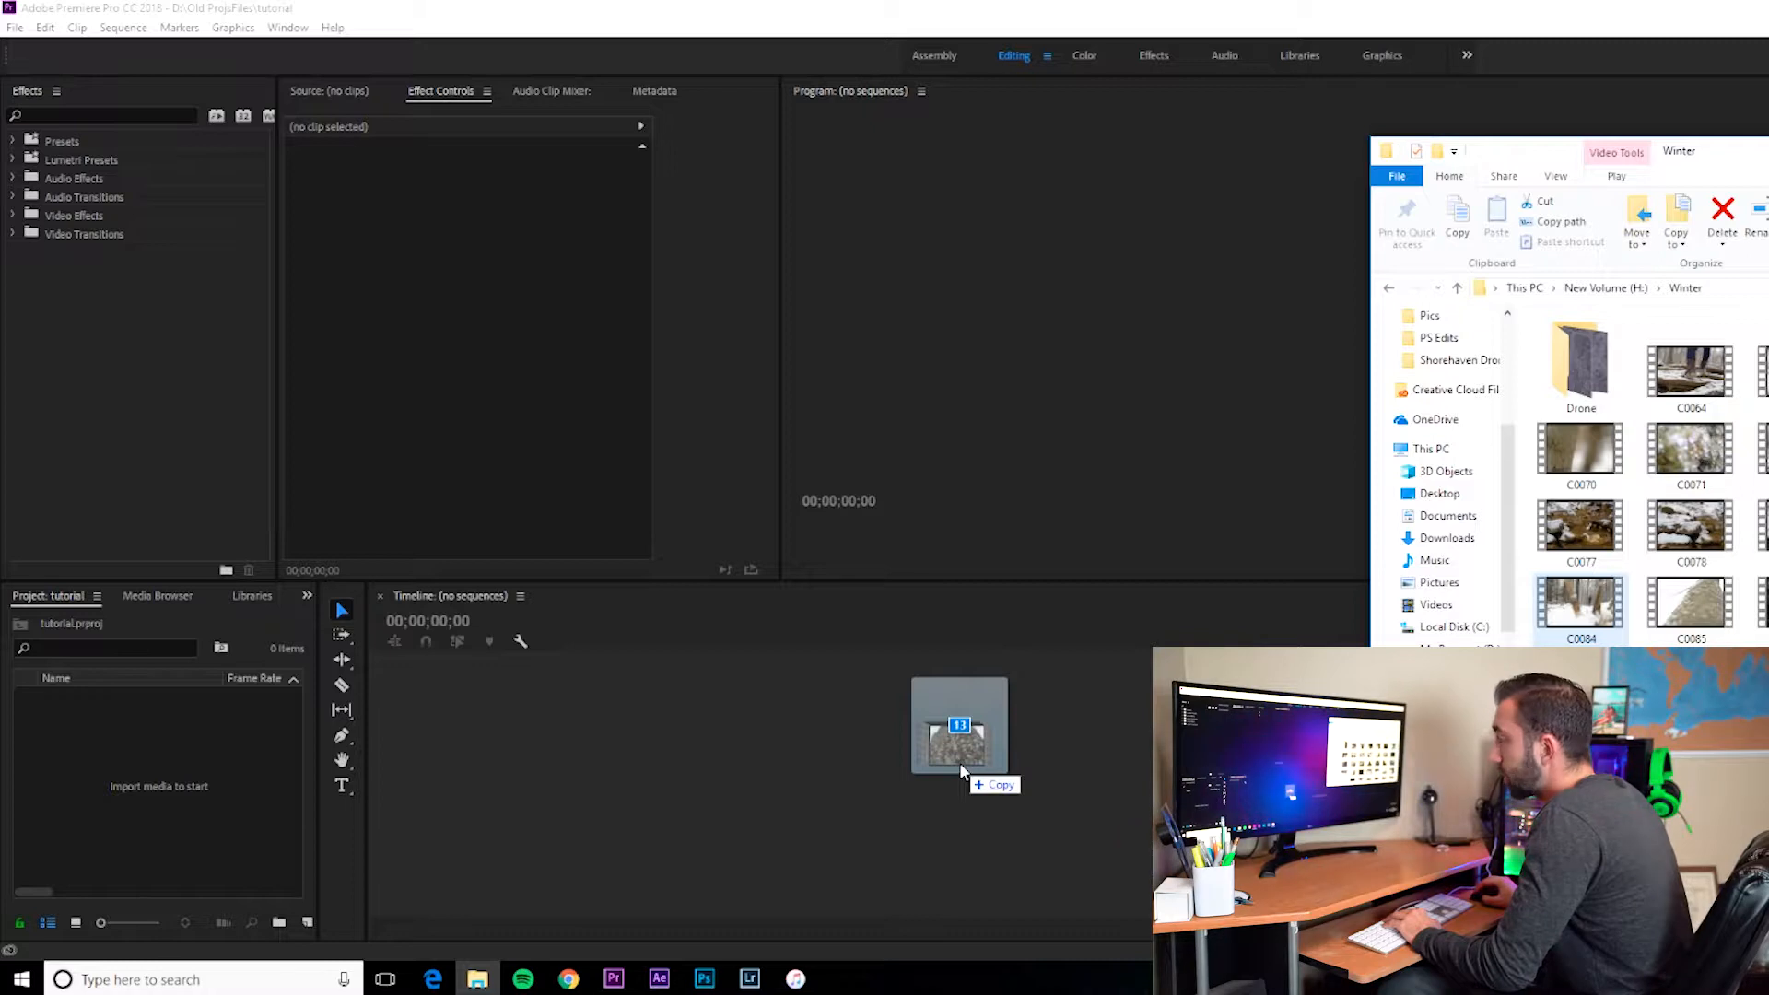
{"action": "left_click_drag", "start_coordinate": [960, 769], "coordinate": [960, 768]}
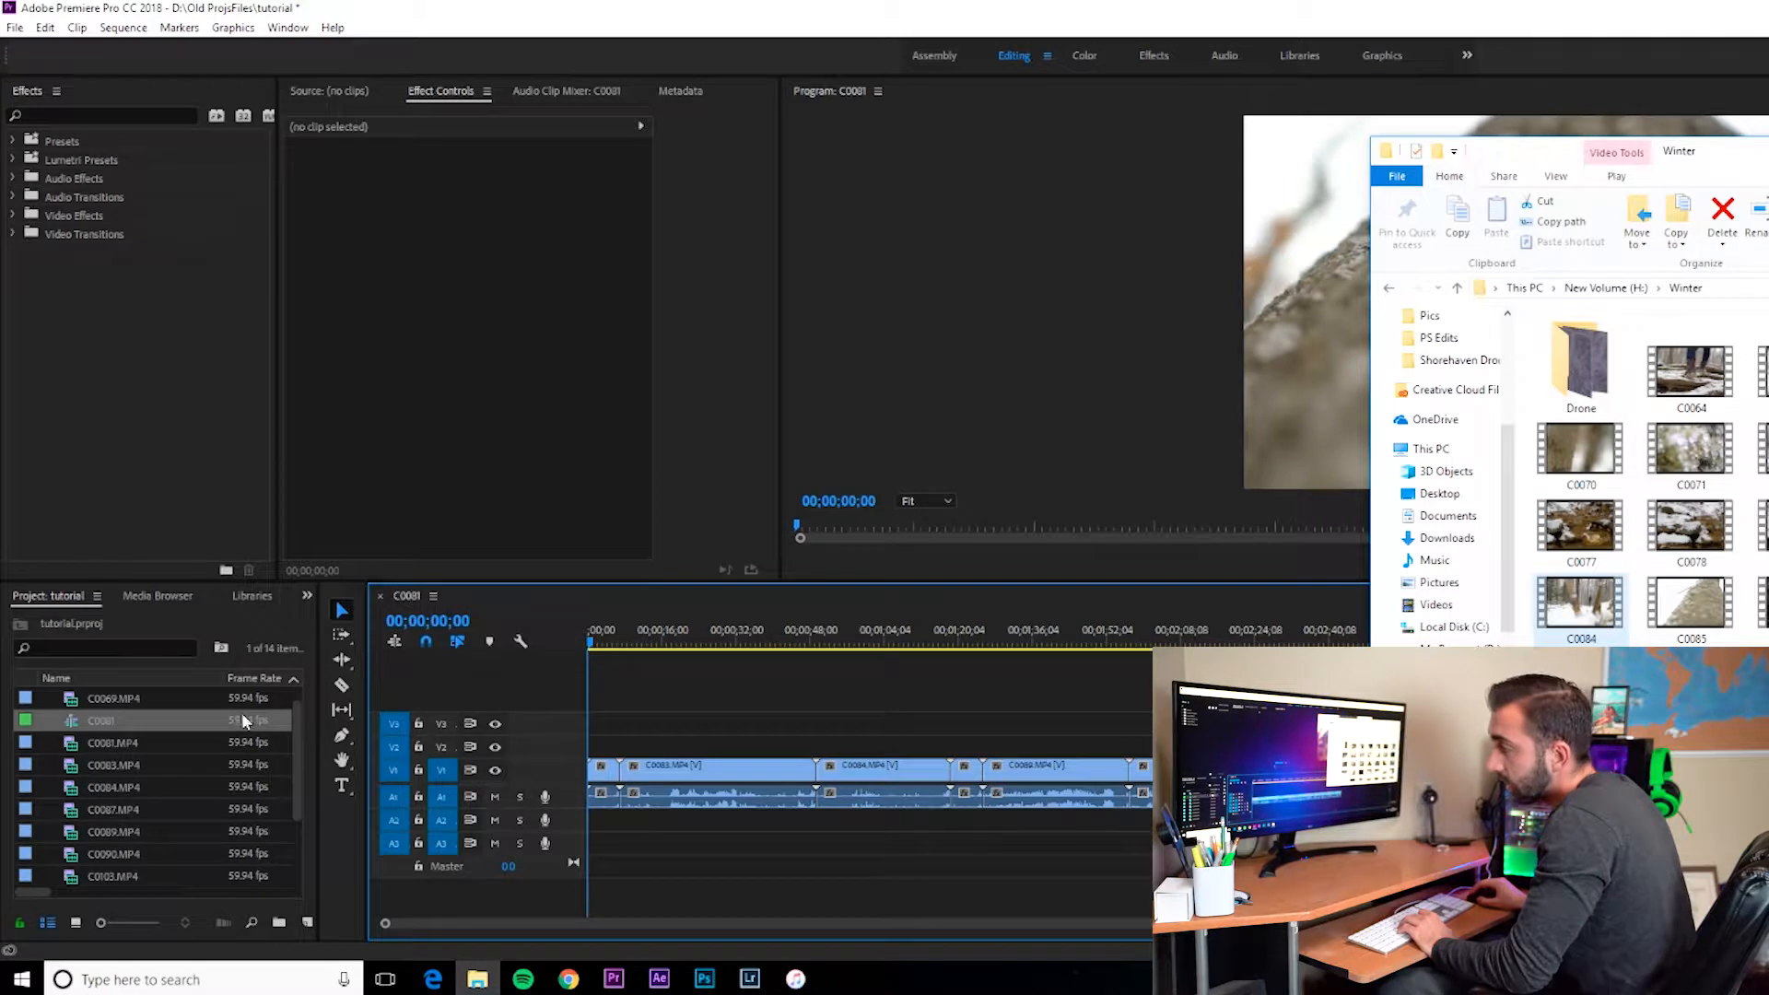
{"action": "left_click", "coordinate": [746, 733]}
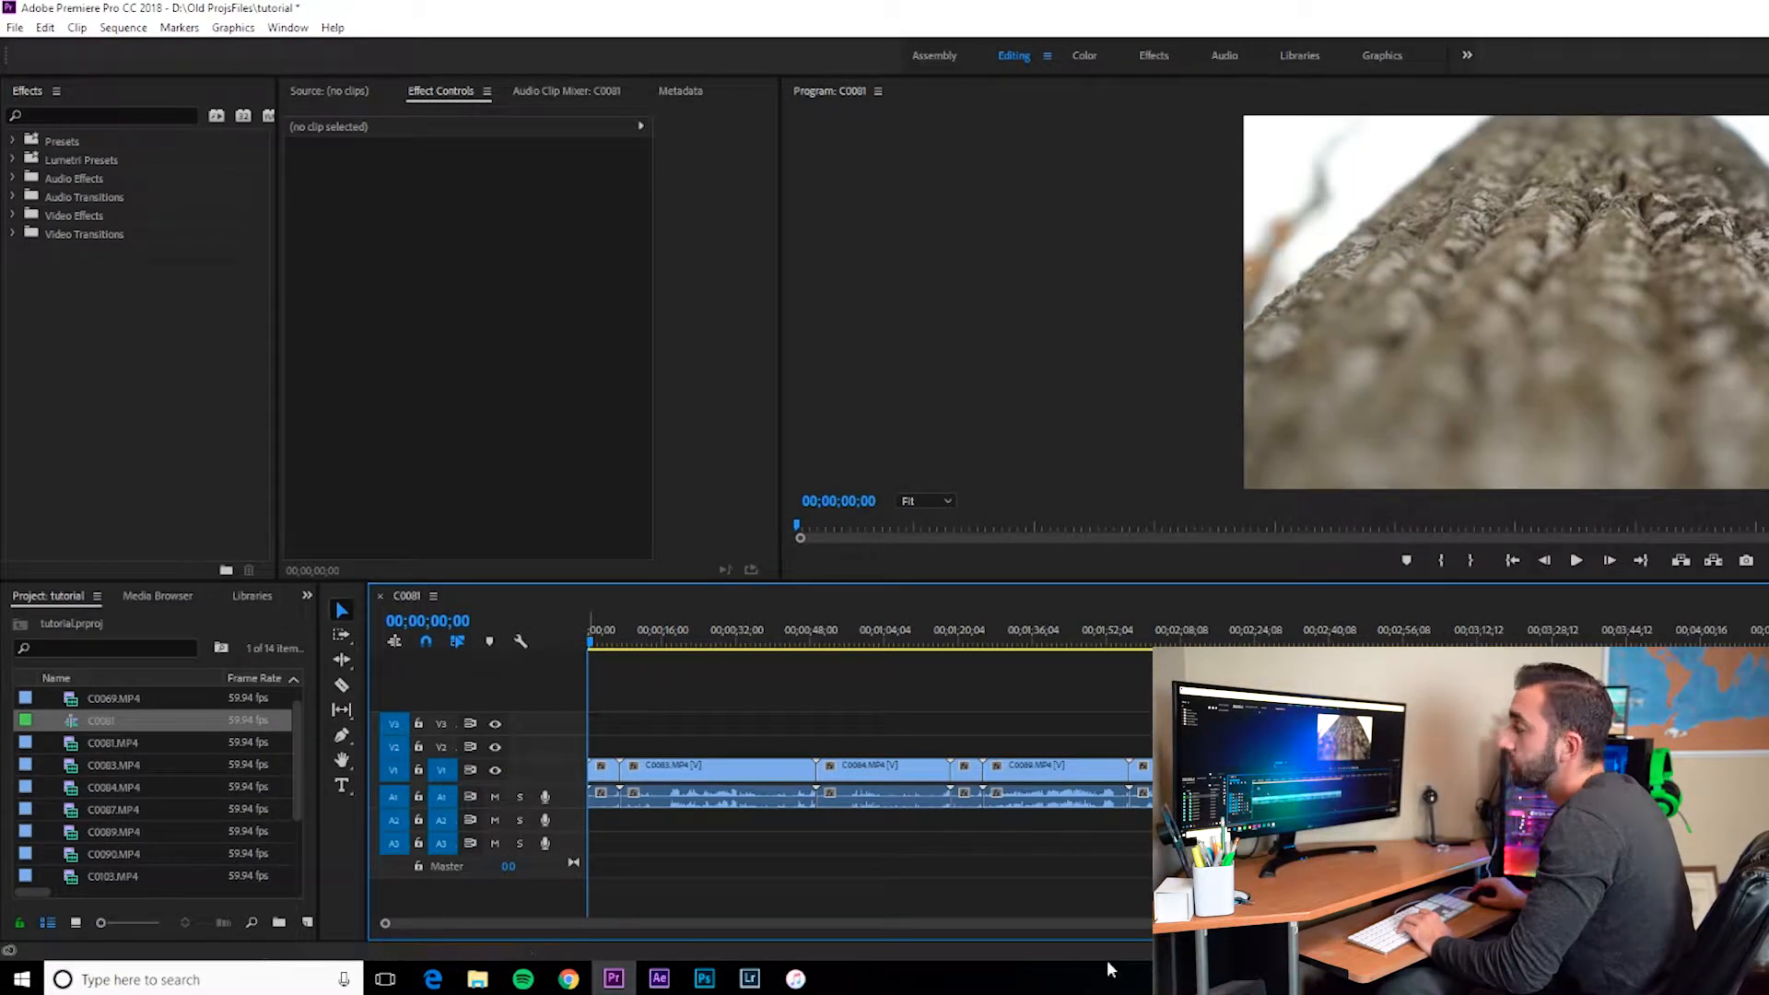
Step: Open Sequence Settings and review the timebase and editing mode options, then close the dialog
{"action": "left_click", "coordinate": [115, 30]}
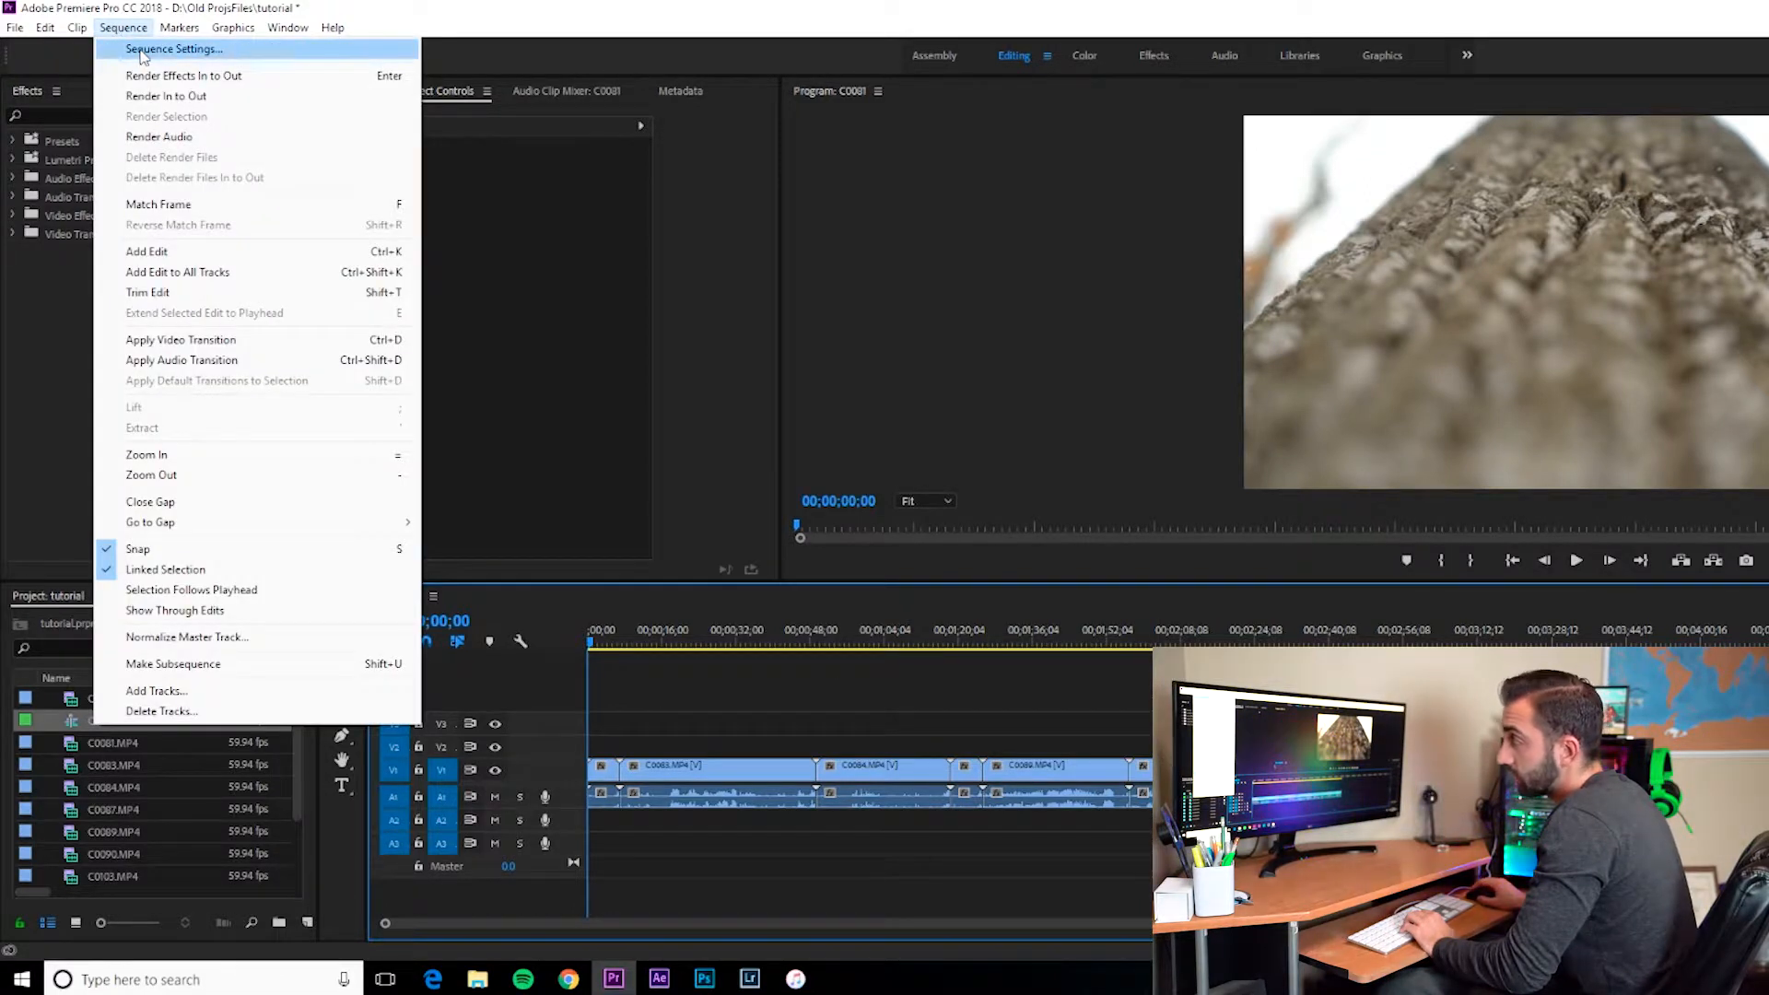
{"action": "left_click", "coordinate": [142, 51]}
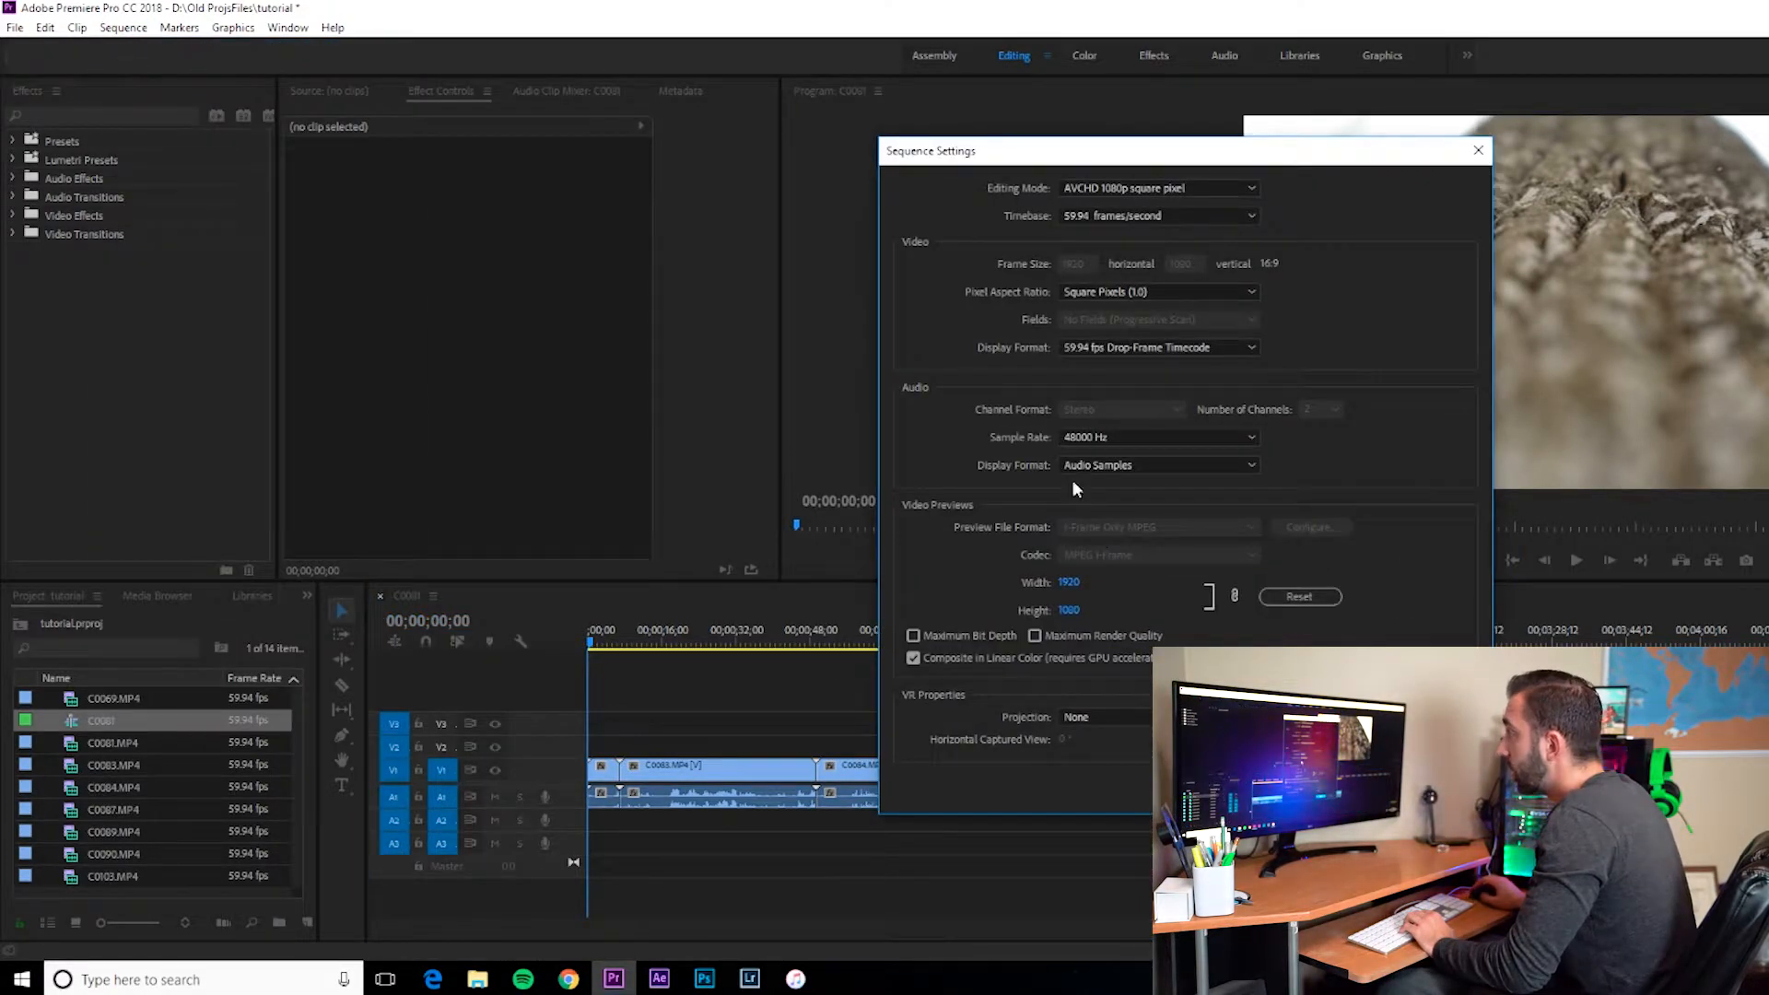
{"action": "left_click", "coordinate": [1207, 219]}
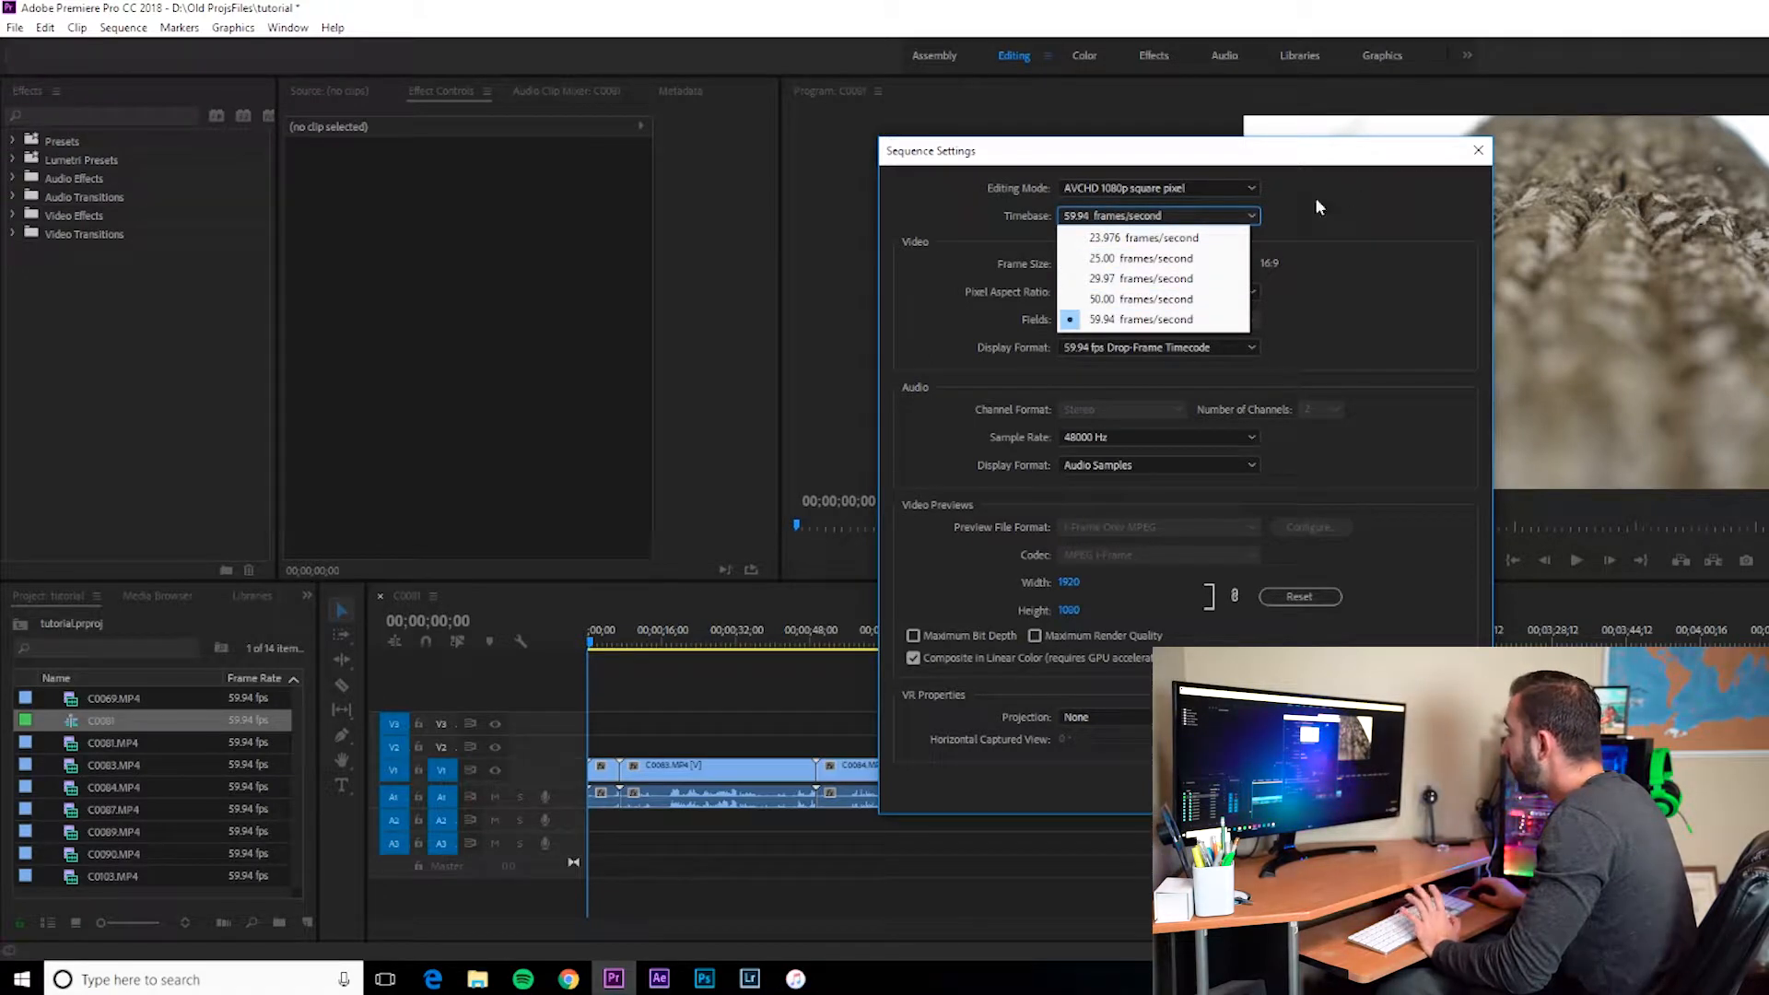
{"action": "left_click", "coordinate": [1251, 187]}
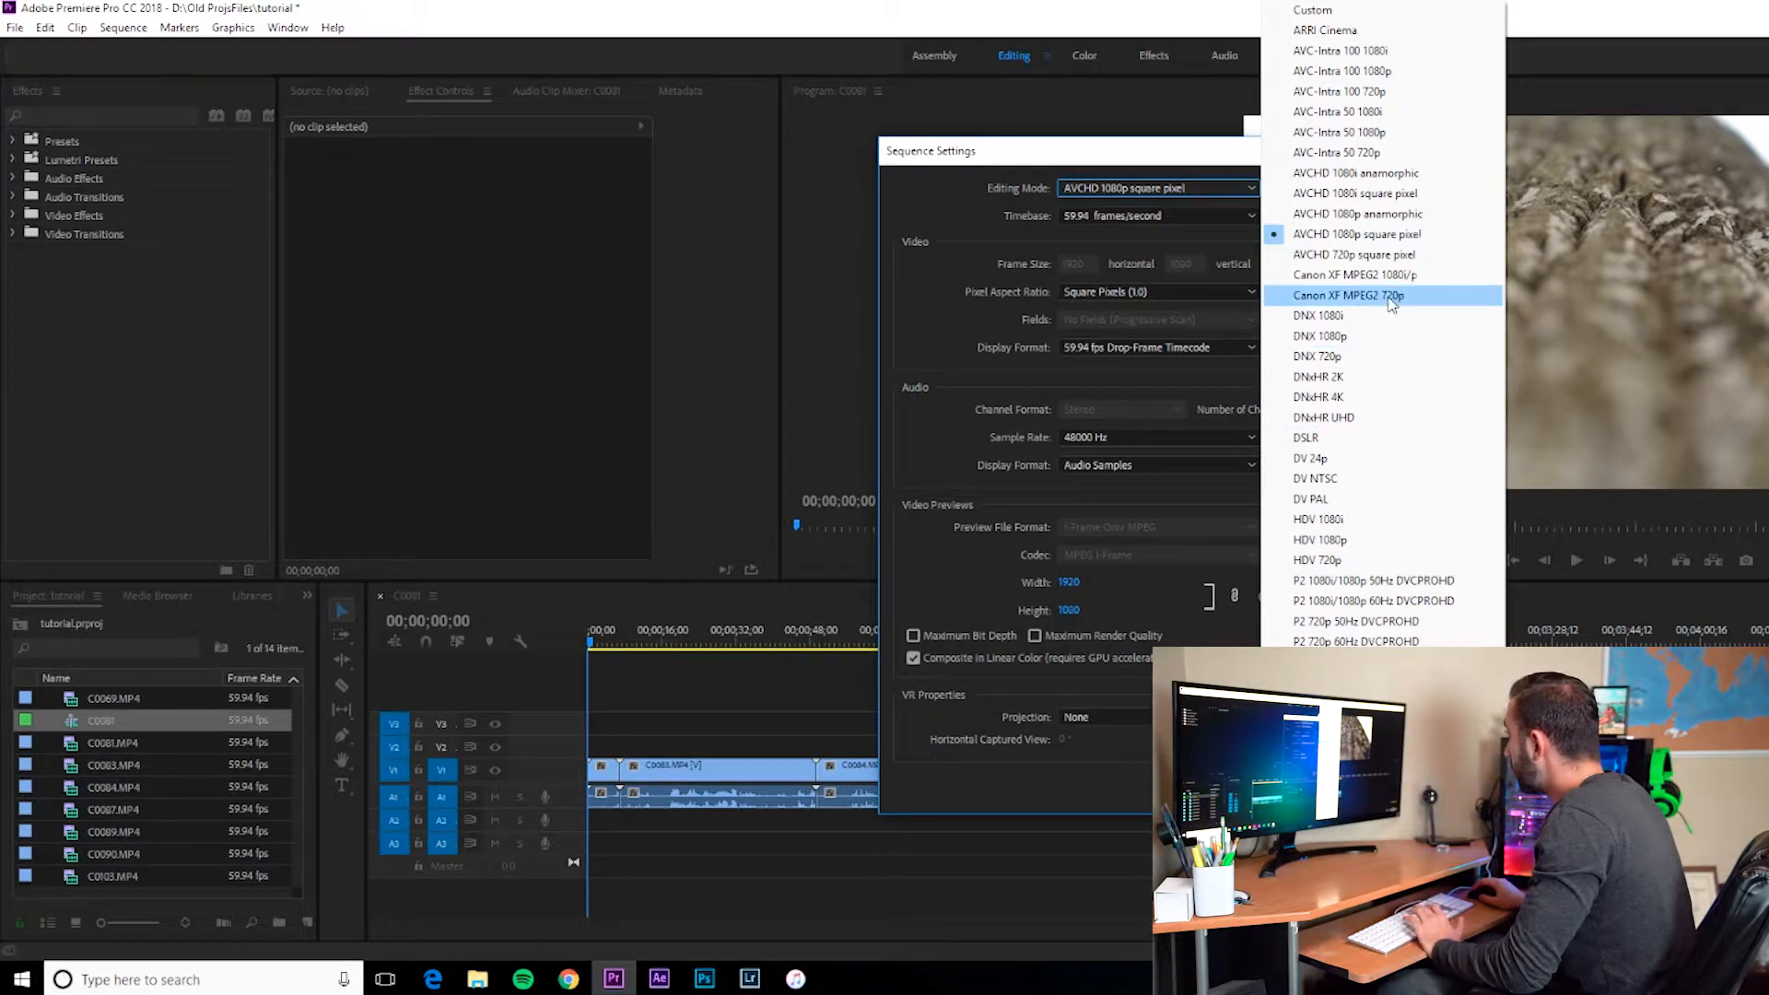
{"action": "left_click", "coordinate": [1172, 166]}
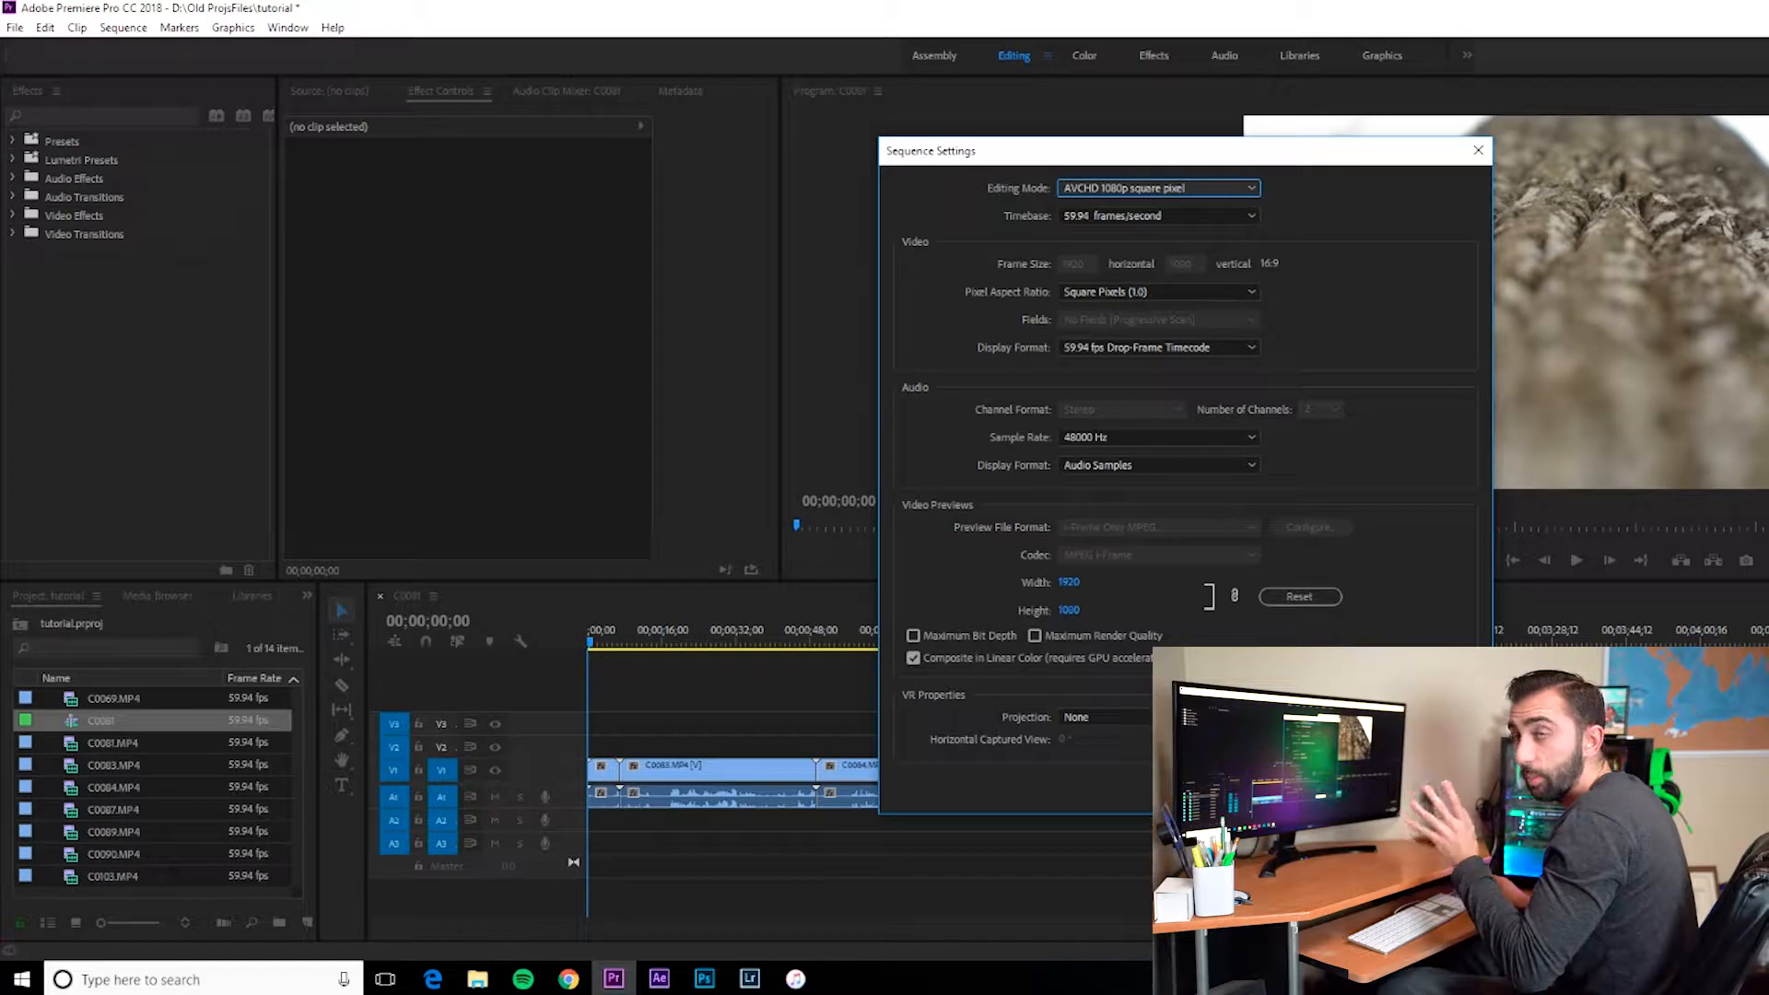
{"action": "left_click", "coordinate": [1343, 787]}
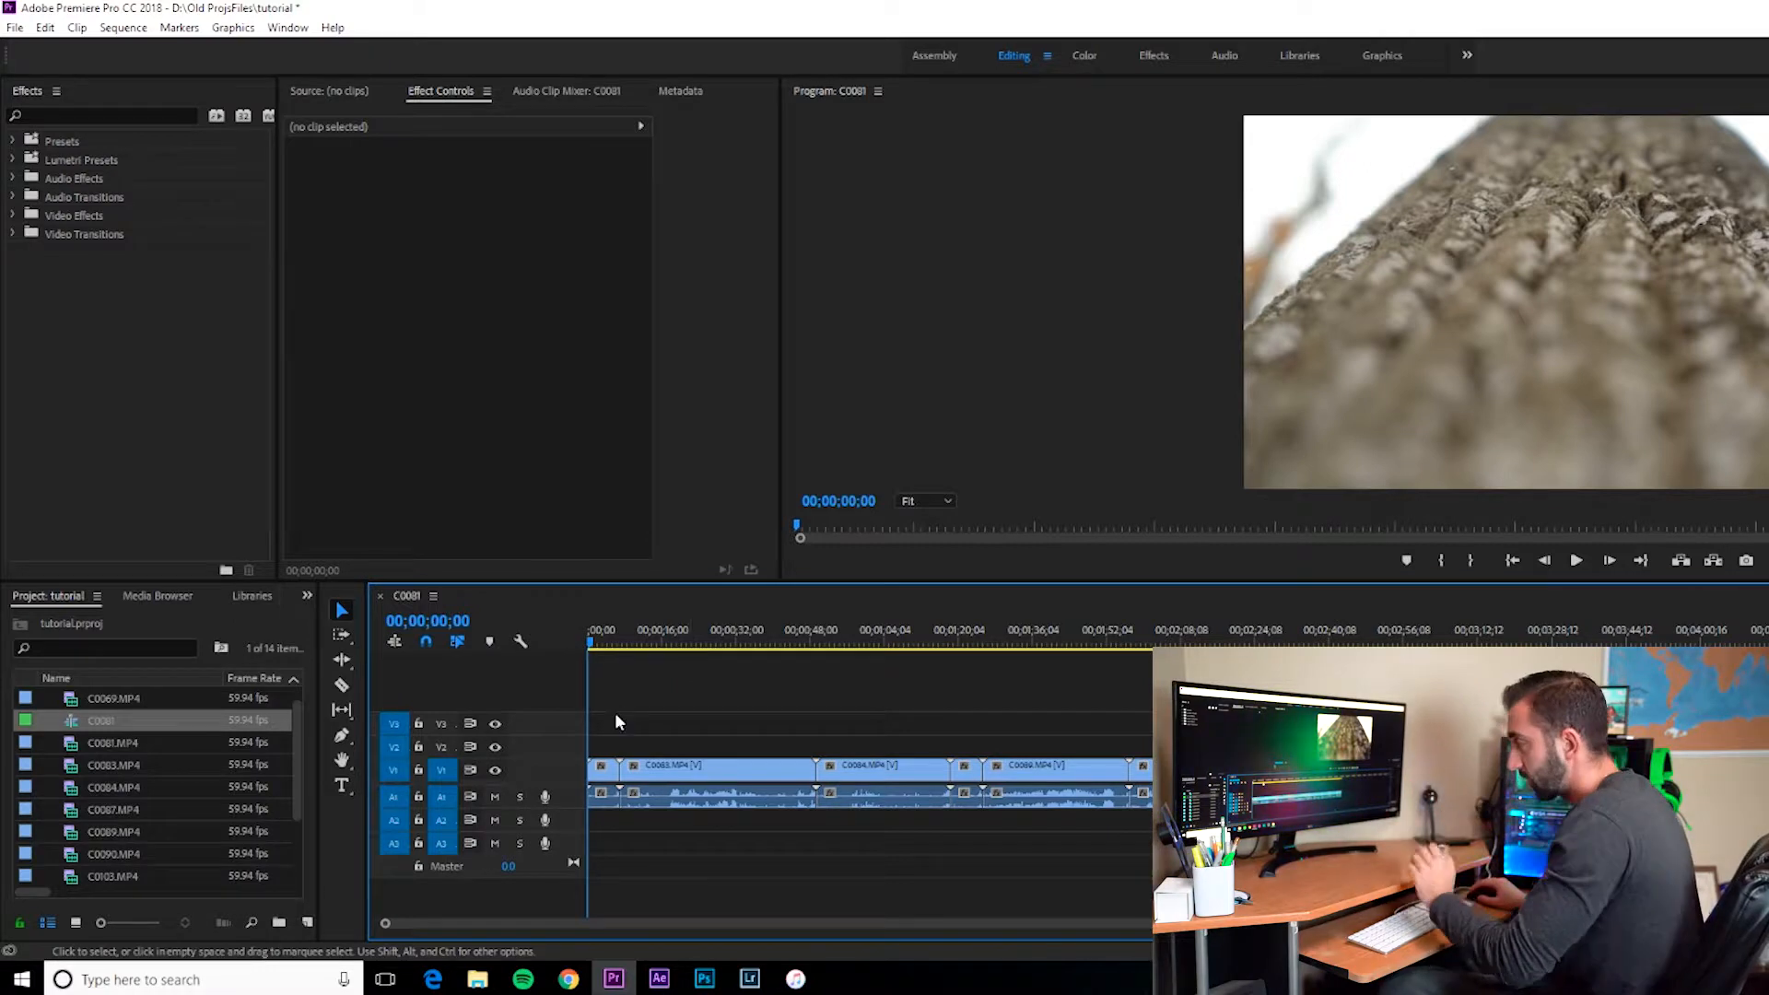
Step: Move the C0083 clip up onto the V2 track
{"action": "left_click", "coordinate": [646, 777]}
{"action": "left_click_drag", "start_coordinate": [646, 781], "coordinate": [642, 746]}
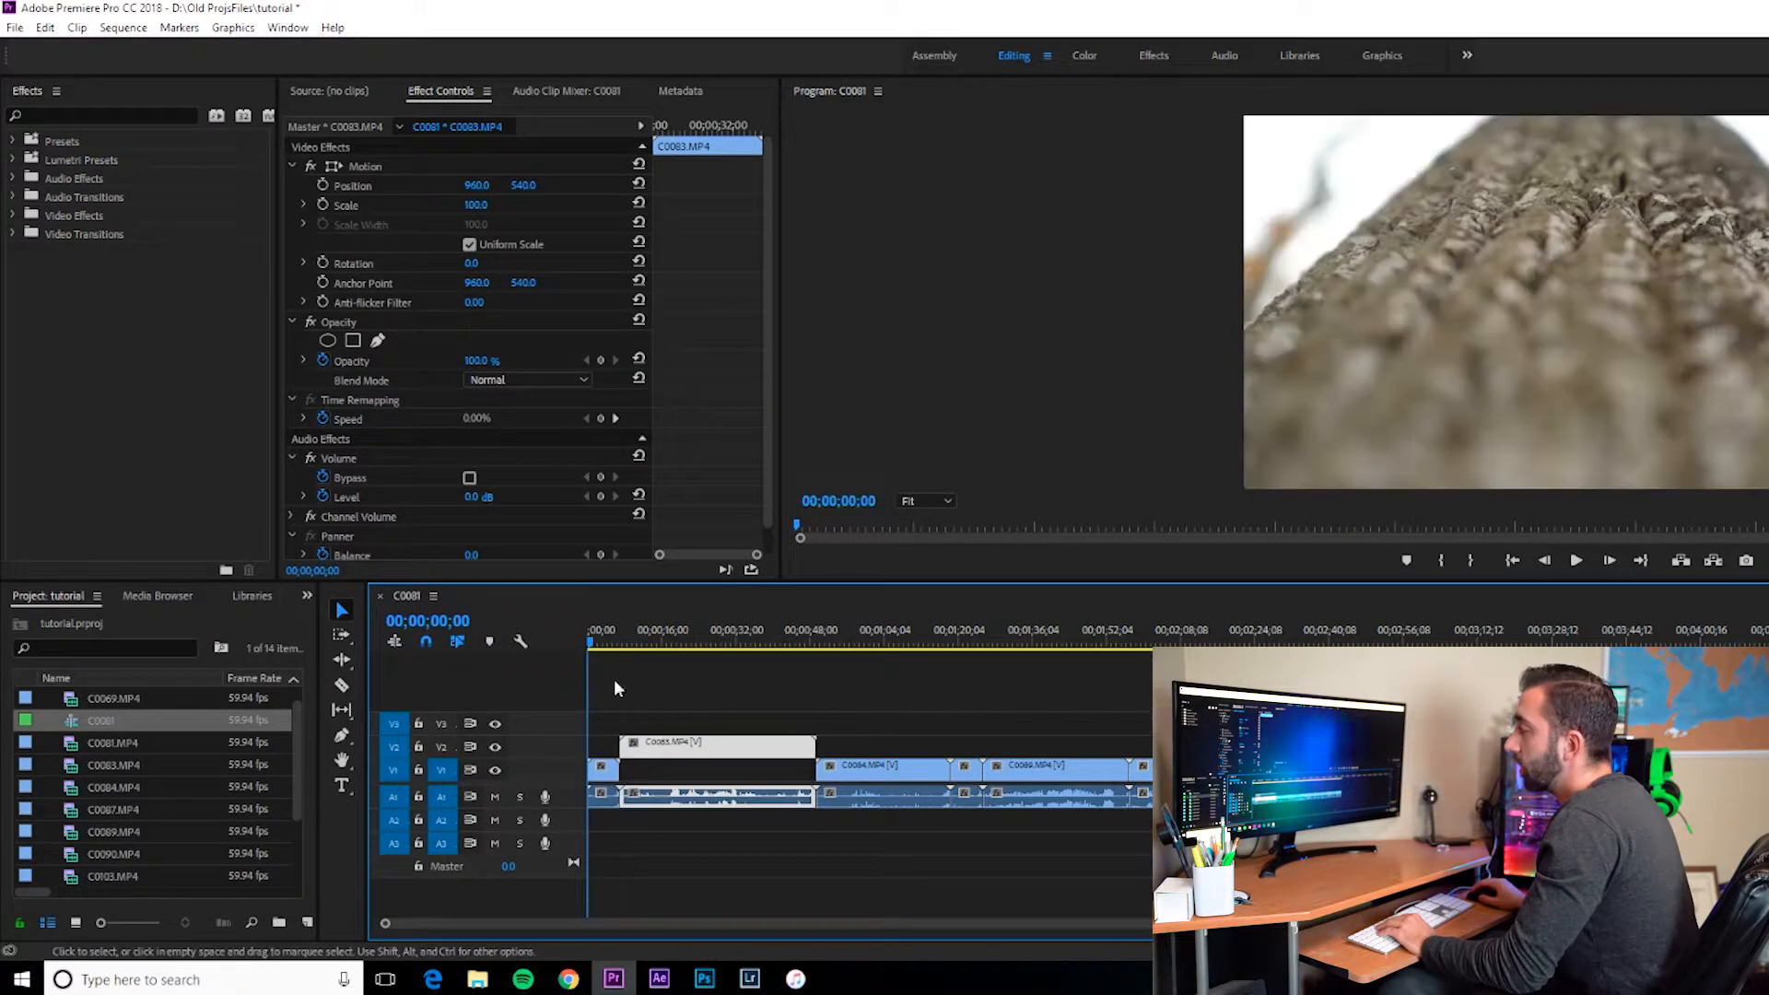
{"action": "left_click_drag", "start_coordinate": [594, 640], "coordinate": [608, 647]}
{"action": "left_click_drag", "start_coordinate": [662, 751], "coordinate": [650, 750]}
Step: Play the sequence from its beginning
{"action": "left_click", "coordinate": [597, 772]}
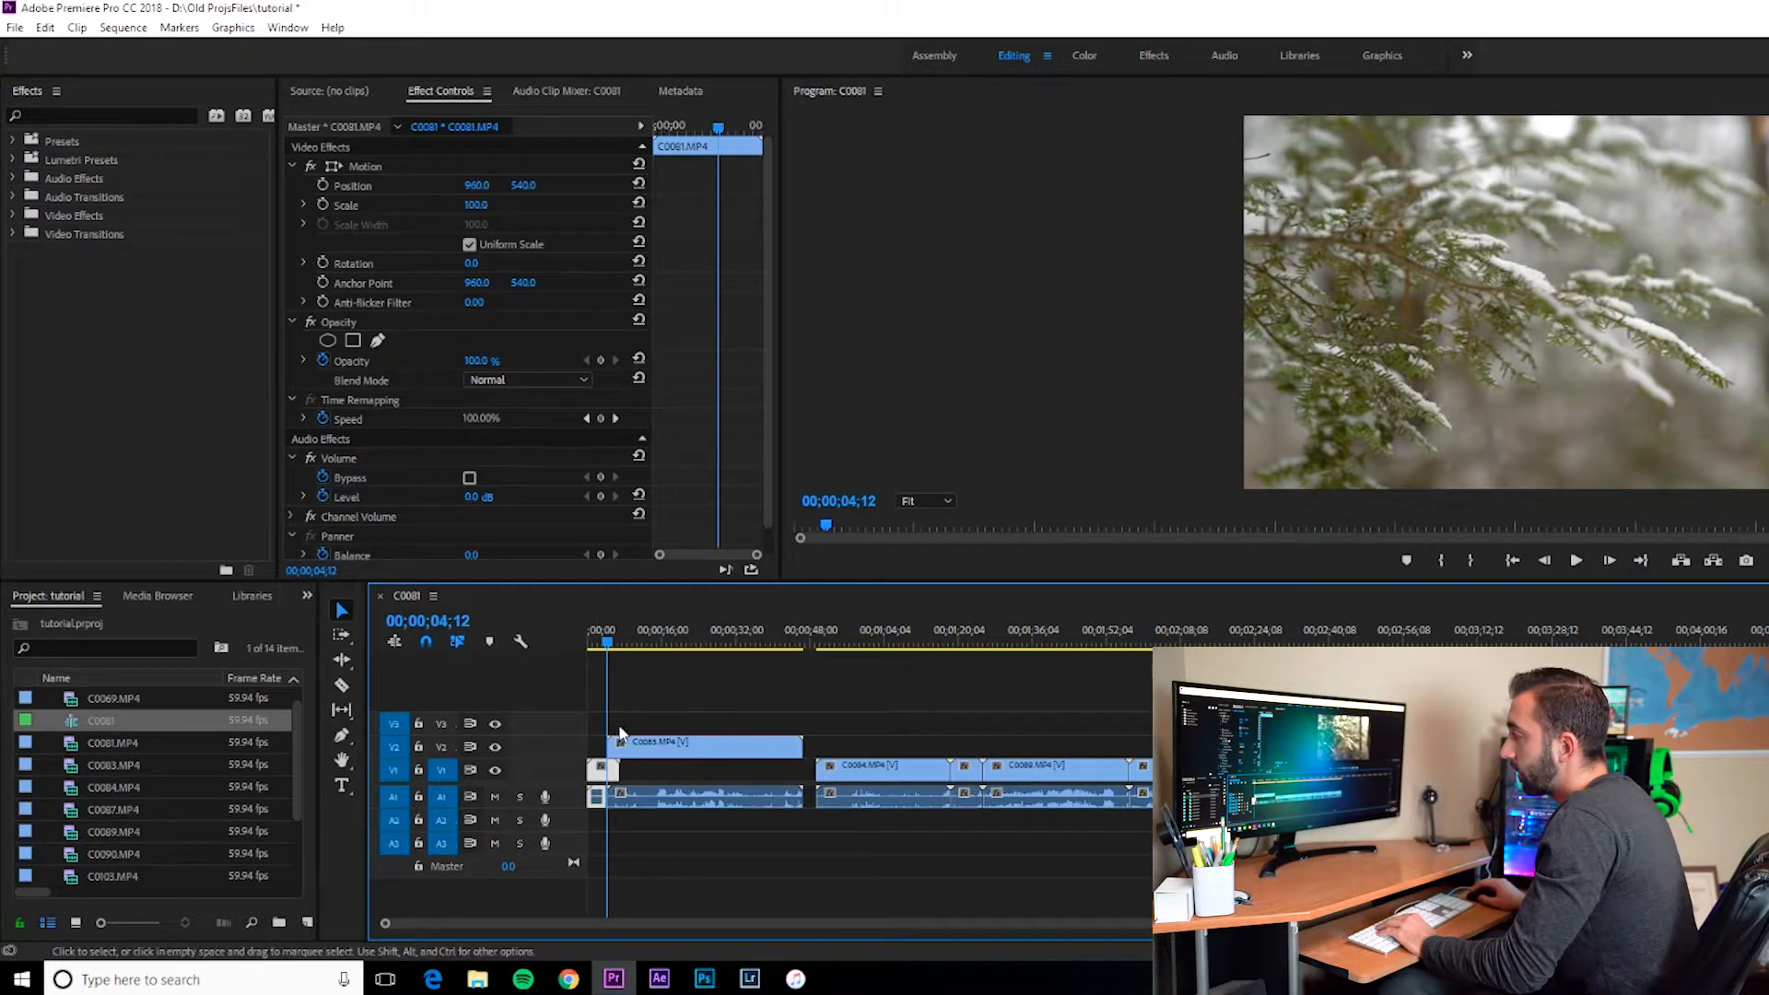
{"action": "left_click_drag", "start_coordinate": [606, 641], "coordinate": [582, 642]}
{"action": "key", "text": "space"}
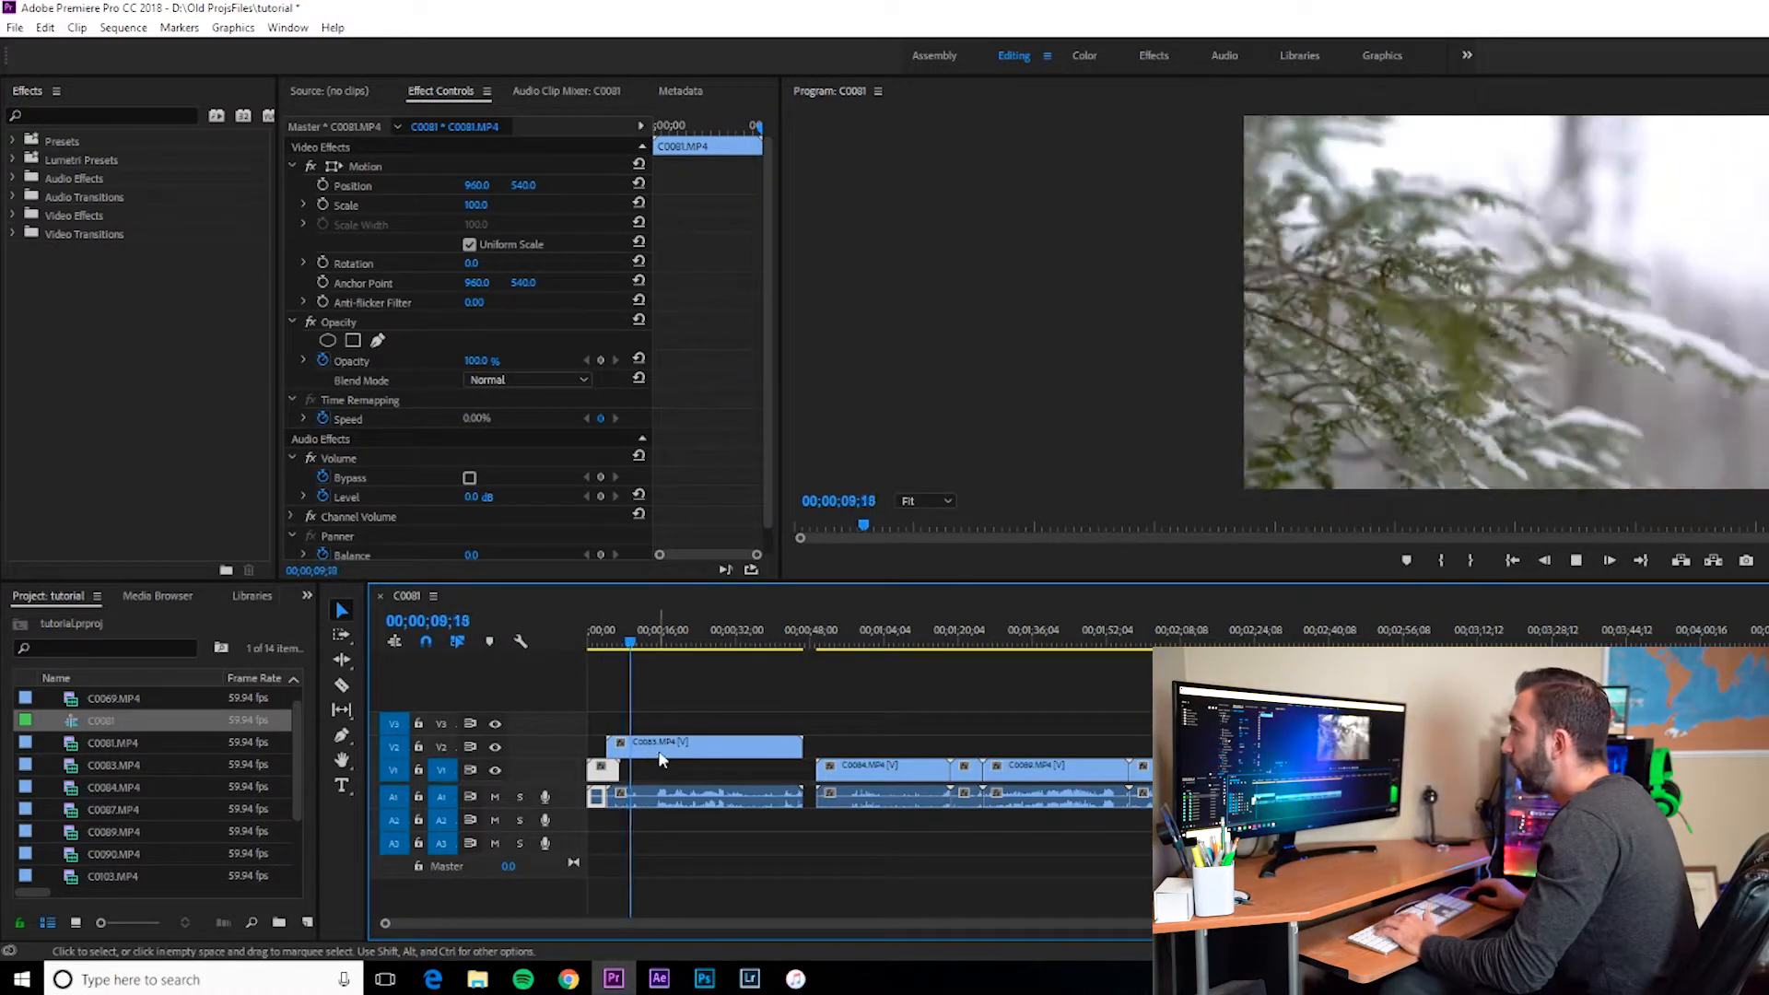
Step: Move the C0083 clip back down onto the V1 track
{"action": "left_click_drag", "start_coordinate": [690, 750], "coordinate": [689, 771]}
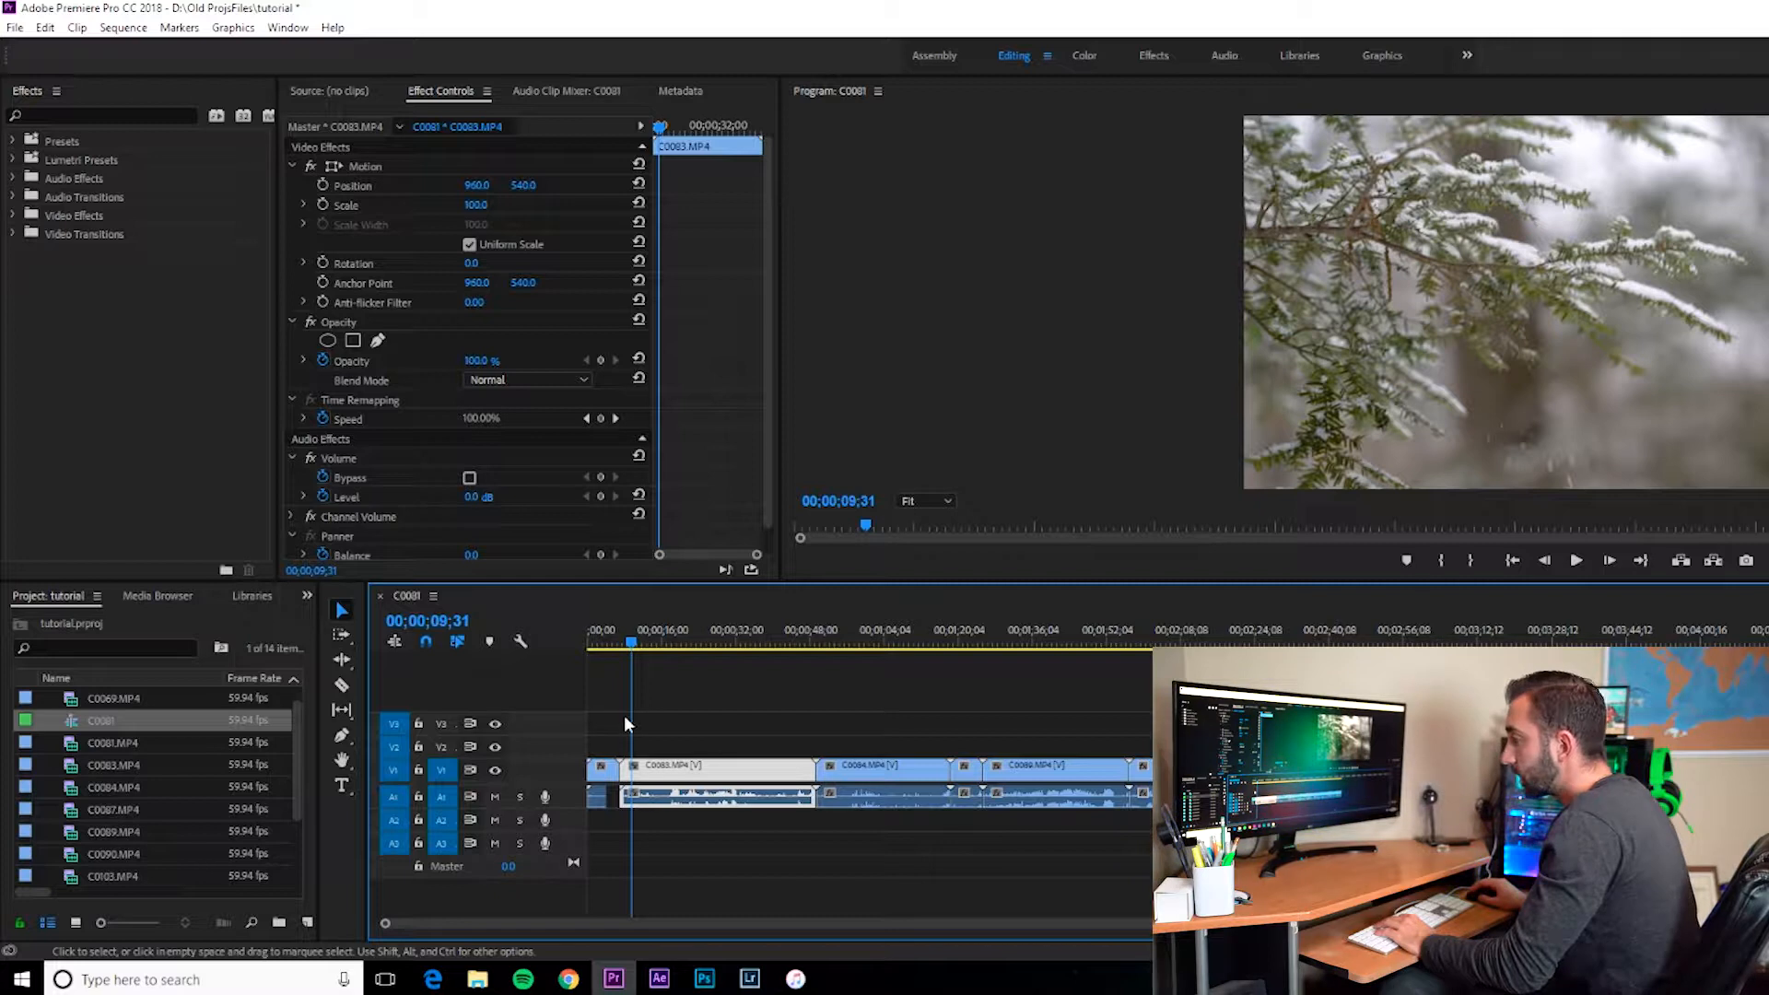
Step: Scrub the playhead through the start of the sequence and deselect the clips
{"action": "left_click", "coordinate": [608, 642]}
{"action": "left_click", "coordinate": [606, 642]}
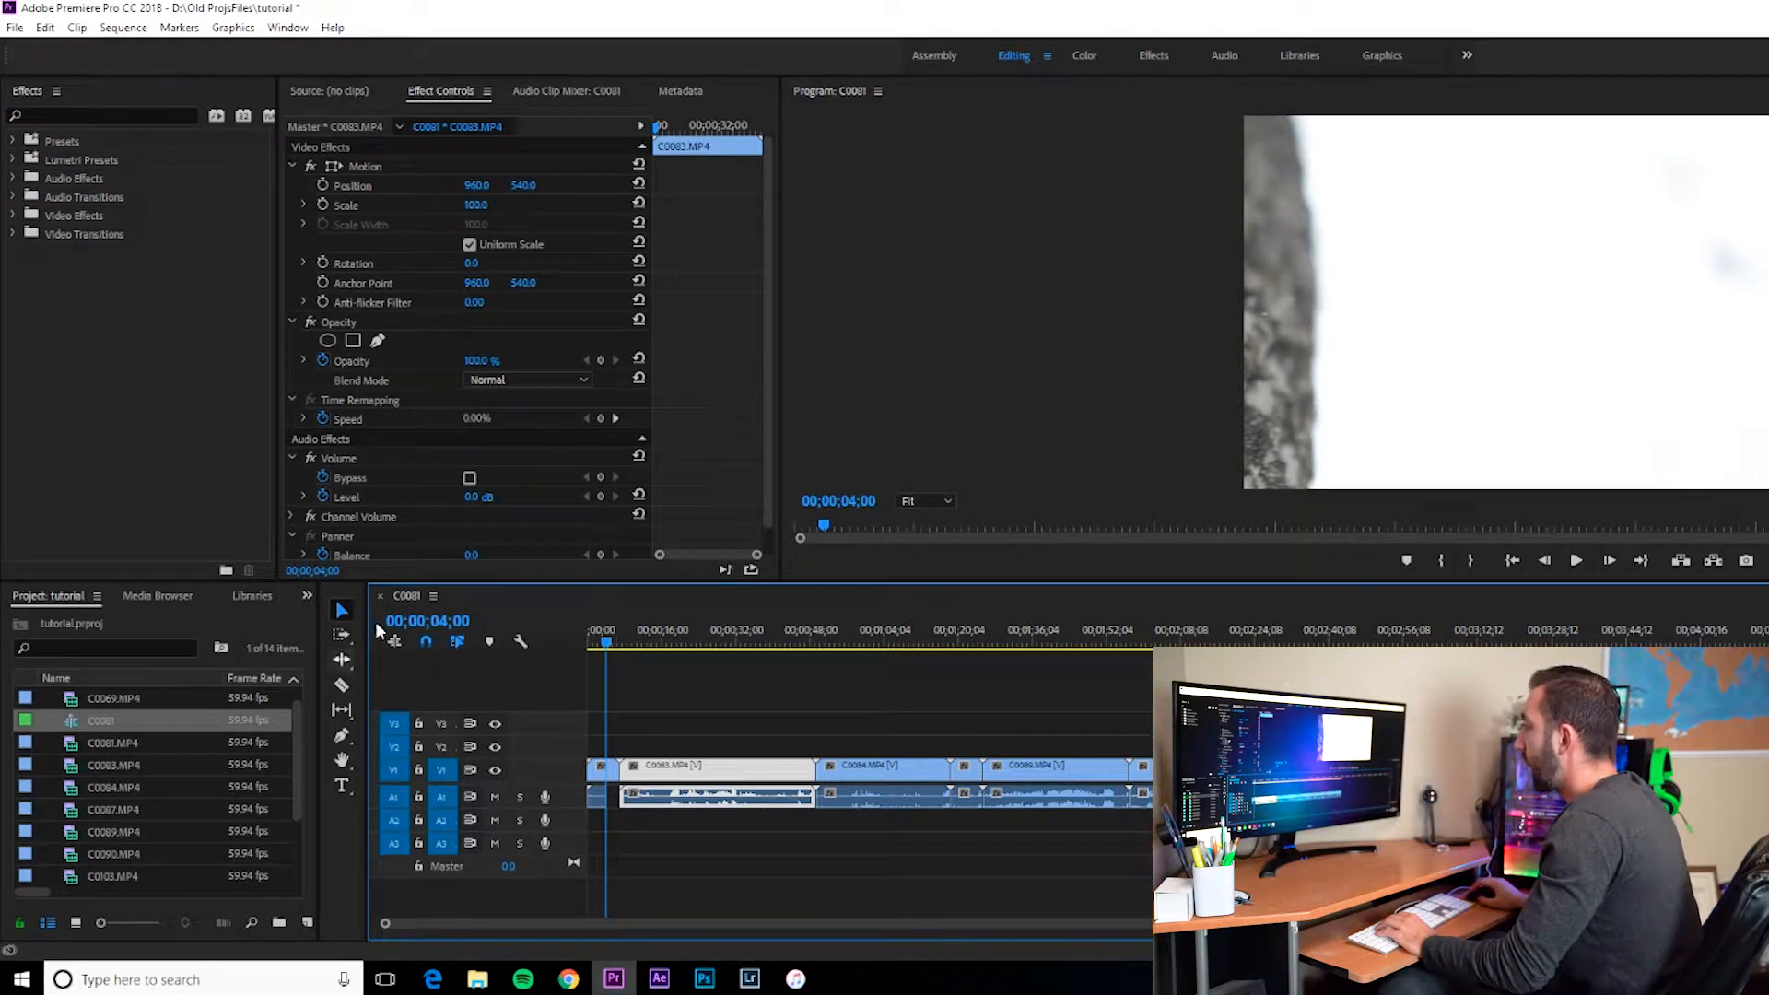
{"action": "left_click", "coordinate": [592, 645]}
{"action": "mouse_move", "coordinate": [587, 645]}
{"action": "left_mouse_down"}
{"action": "mouse_move", "coordinate": [616, 650]}
{"action": "mouse_move", "coordinate": [606, 663]}
{"action": "left_mouse_up"}
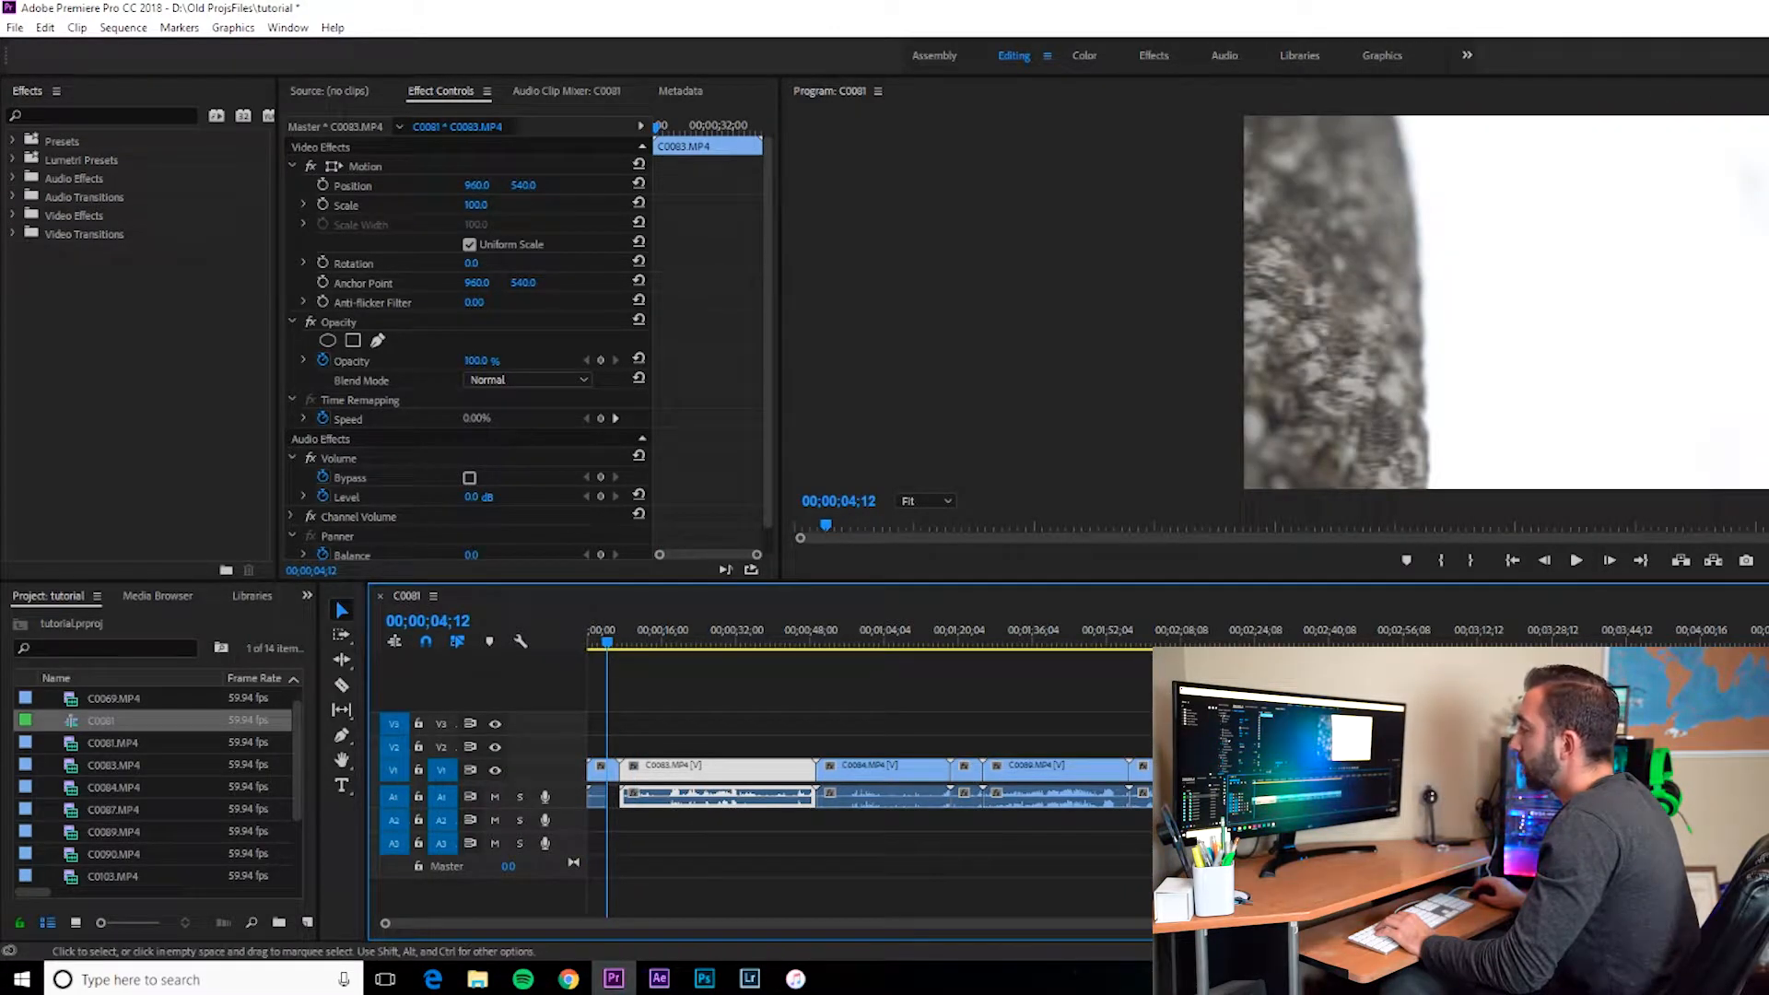
{"action": "left_click", "coordinate": [739, 721]}
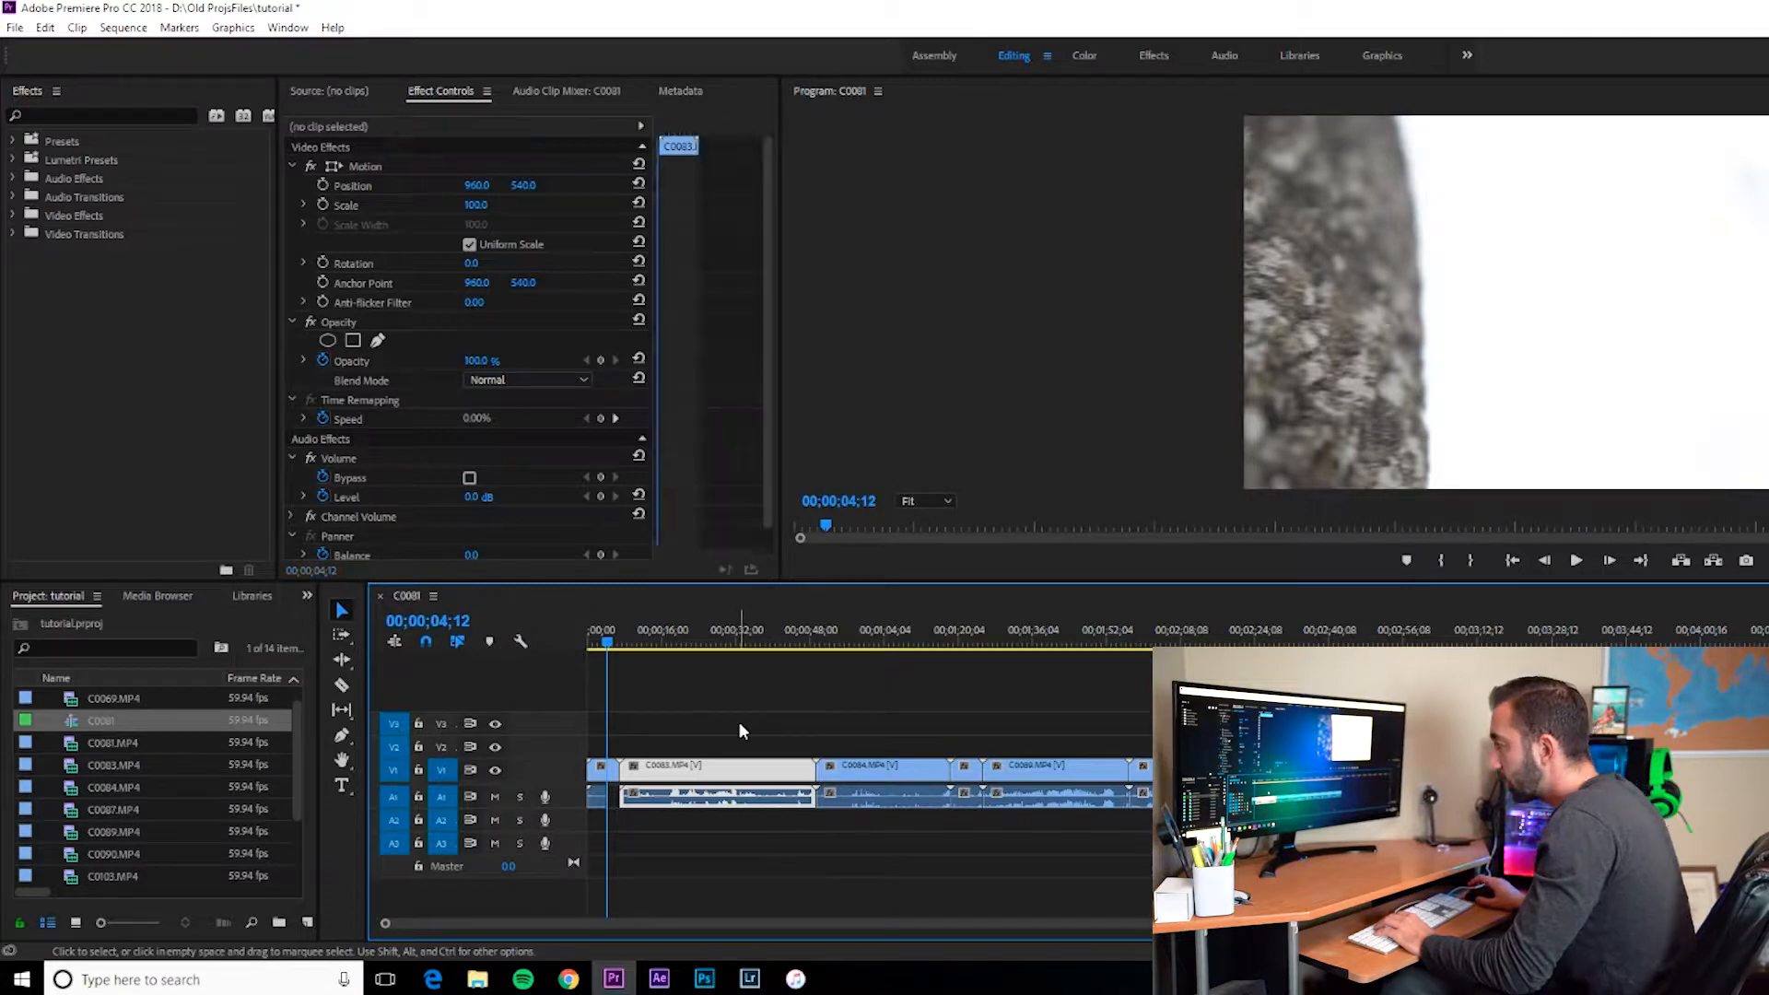
Step: Try selecting clips on the timeline, singly and with a marquee around all of them, then deselect
{"action": "left_click", "coordinate": [608, 795]}
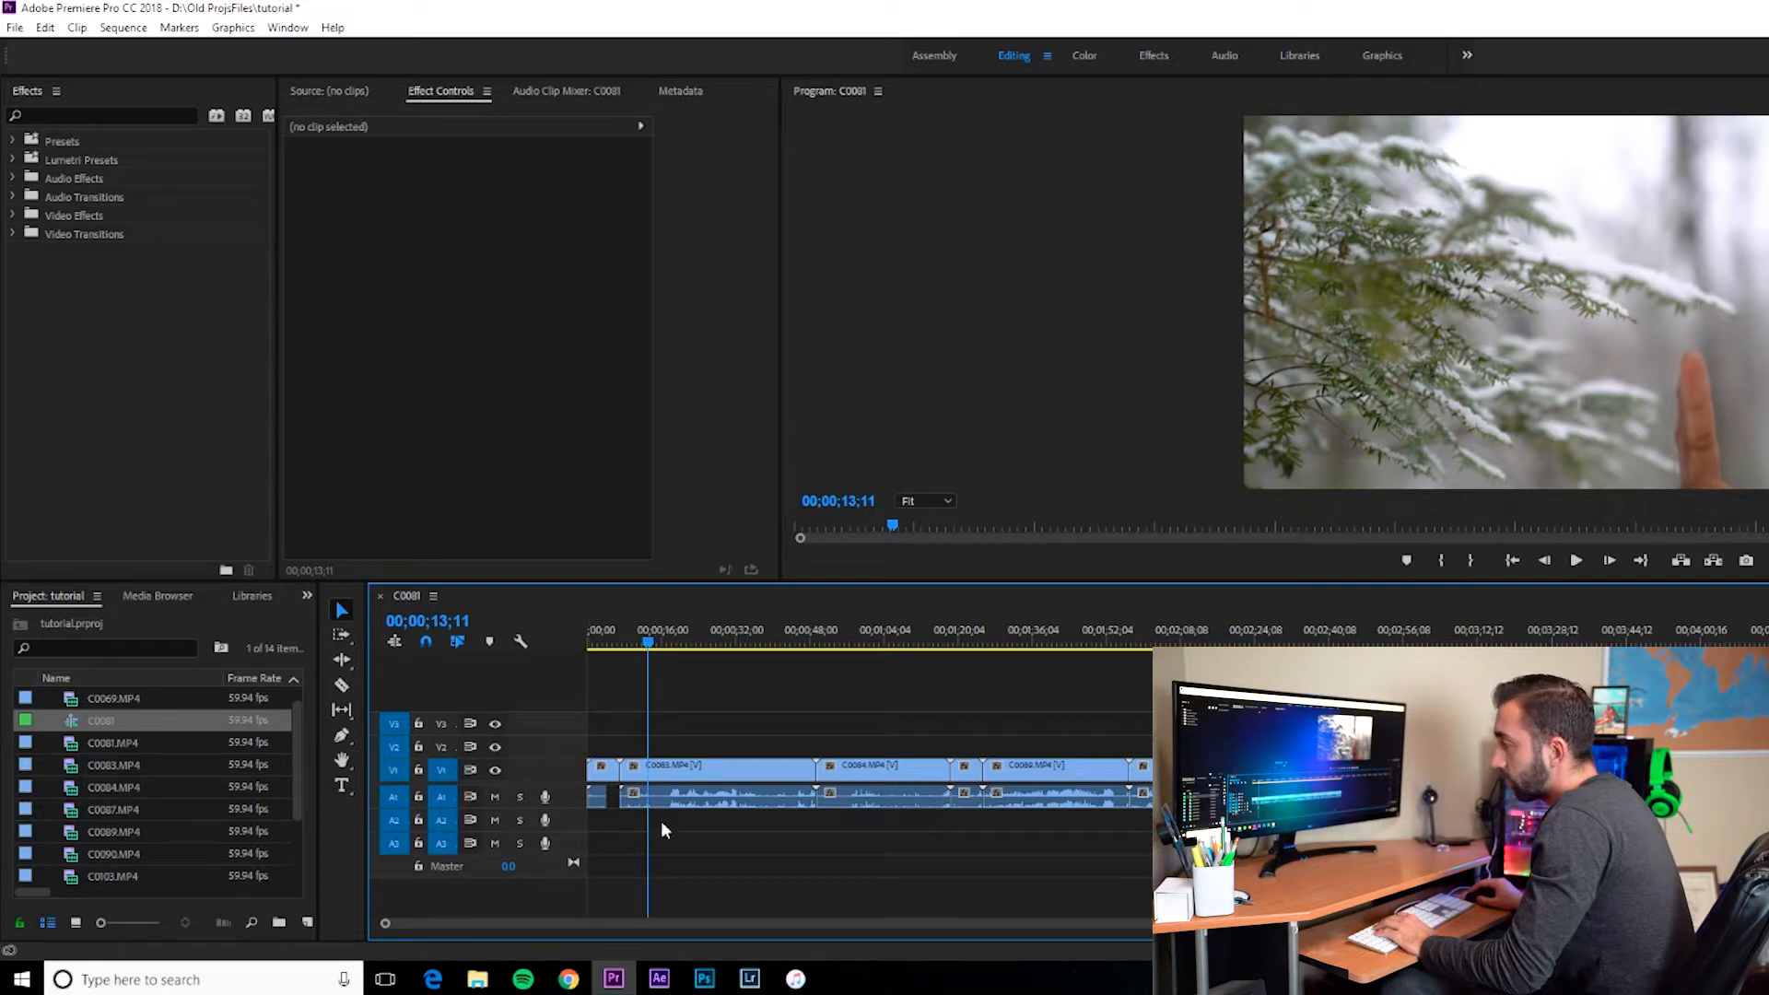
{"action": "mouse_move", "coordinate": [686, 798]}
{"action": "left_mouse_down"}
{"action": "mouse_move", "coordinate": [692, 843]}
{"action": "mouse_move", "coordinate": [689, 797]}
{"action": "left_mouse_up"}
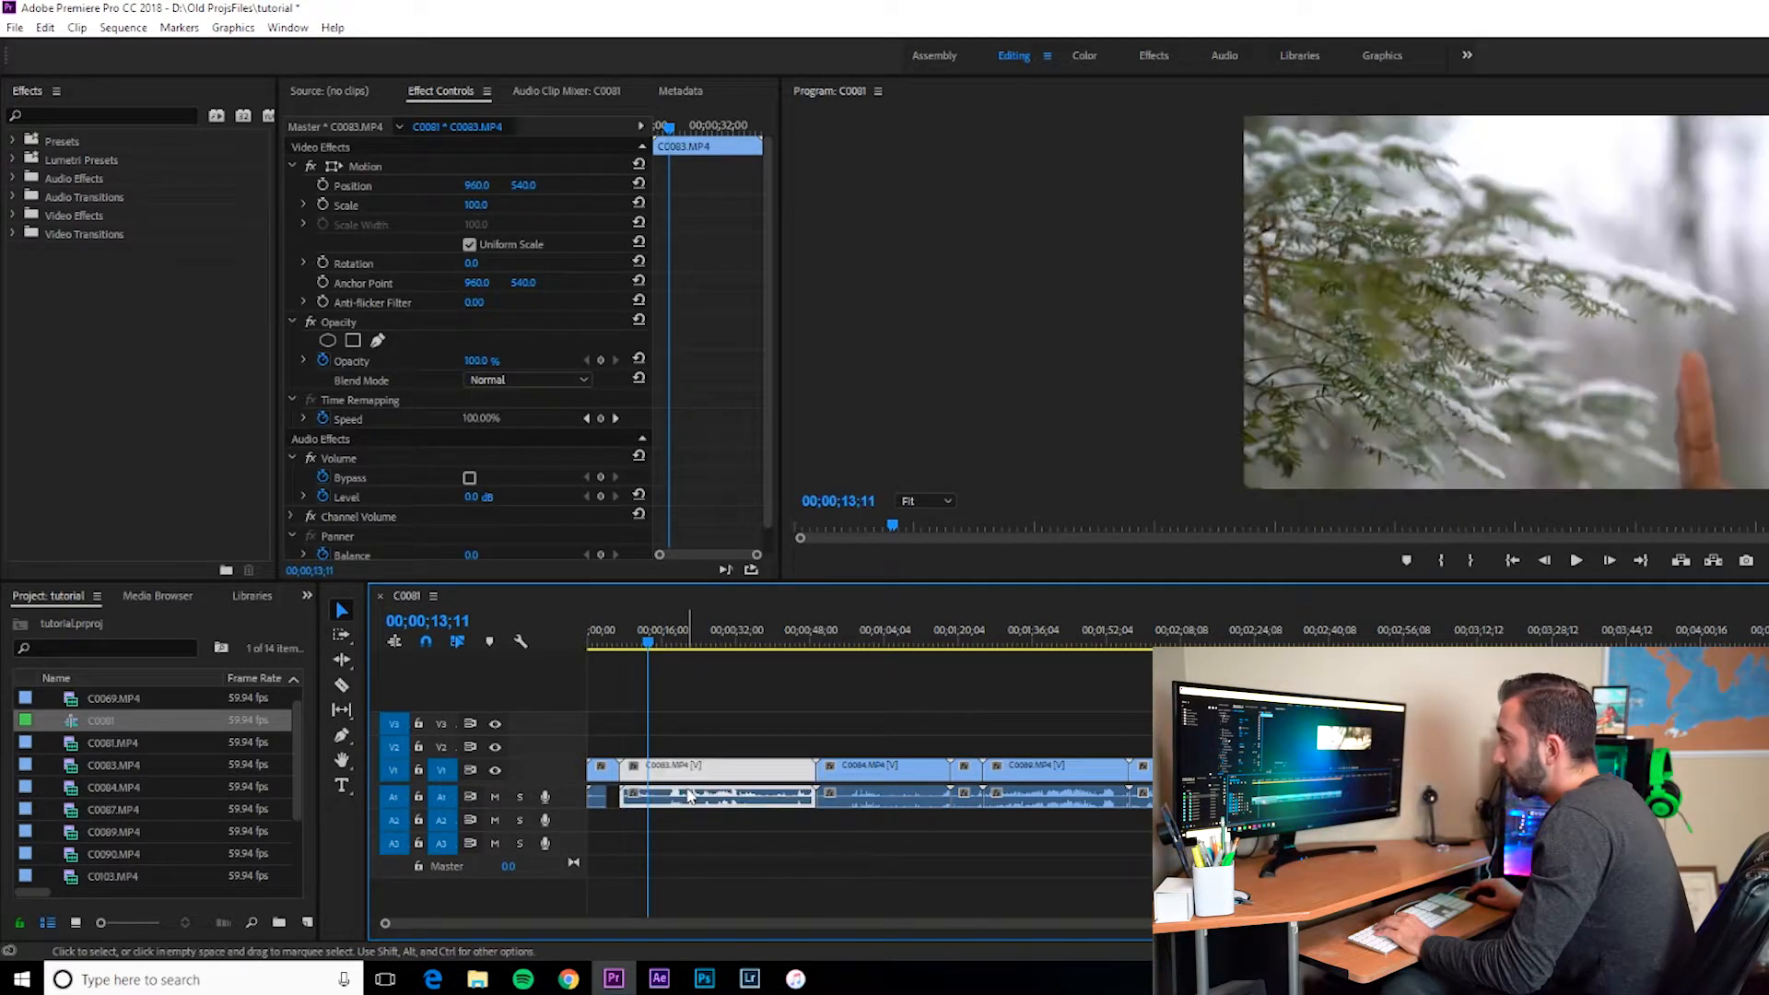
{"action": "left_click", "coordinate": [671, 836]}
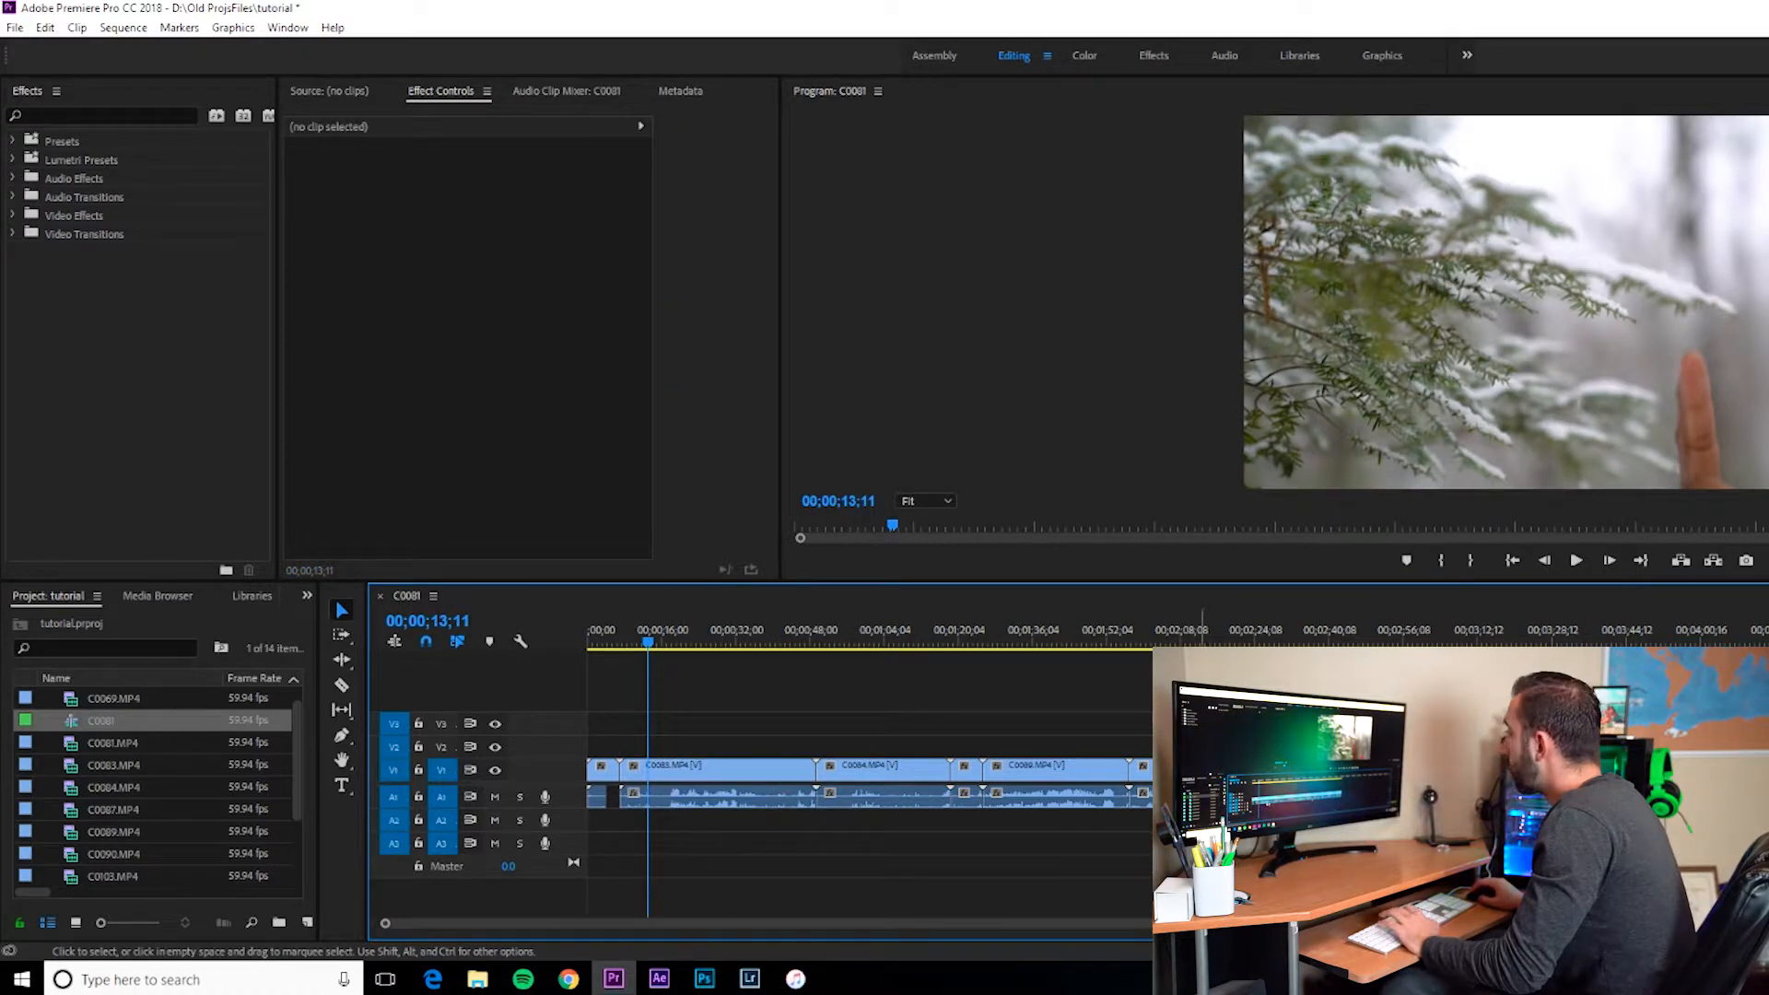
{"action": "left_click_drag", "start_coordinate": [1602, 731], "coordinate": [558, 798]}
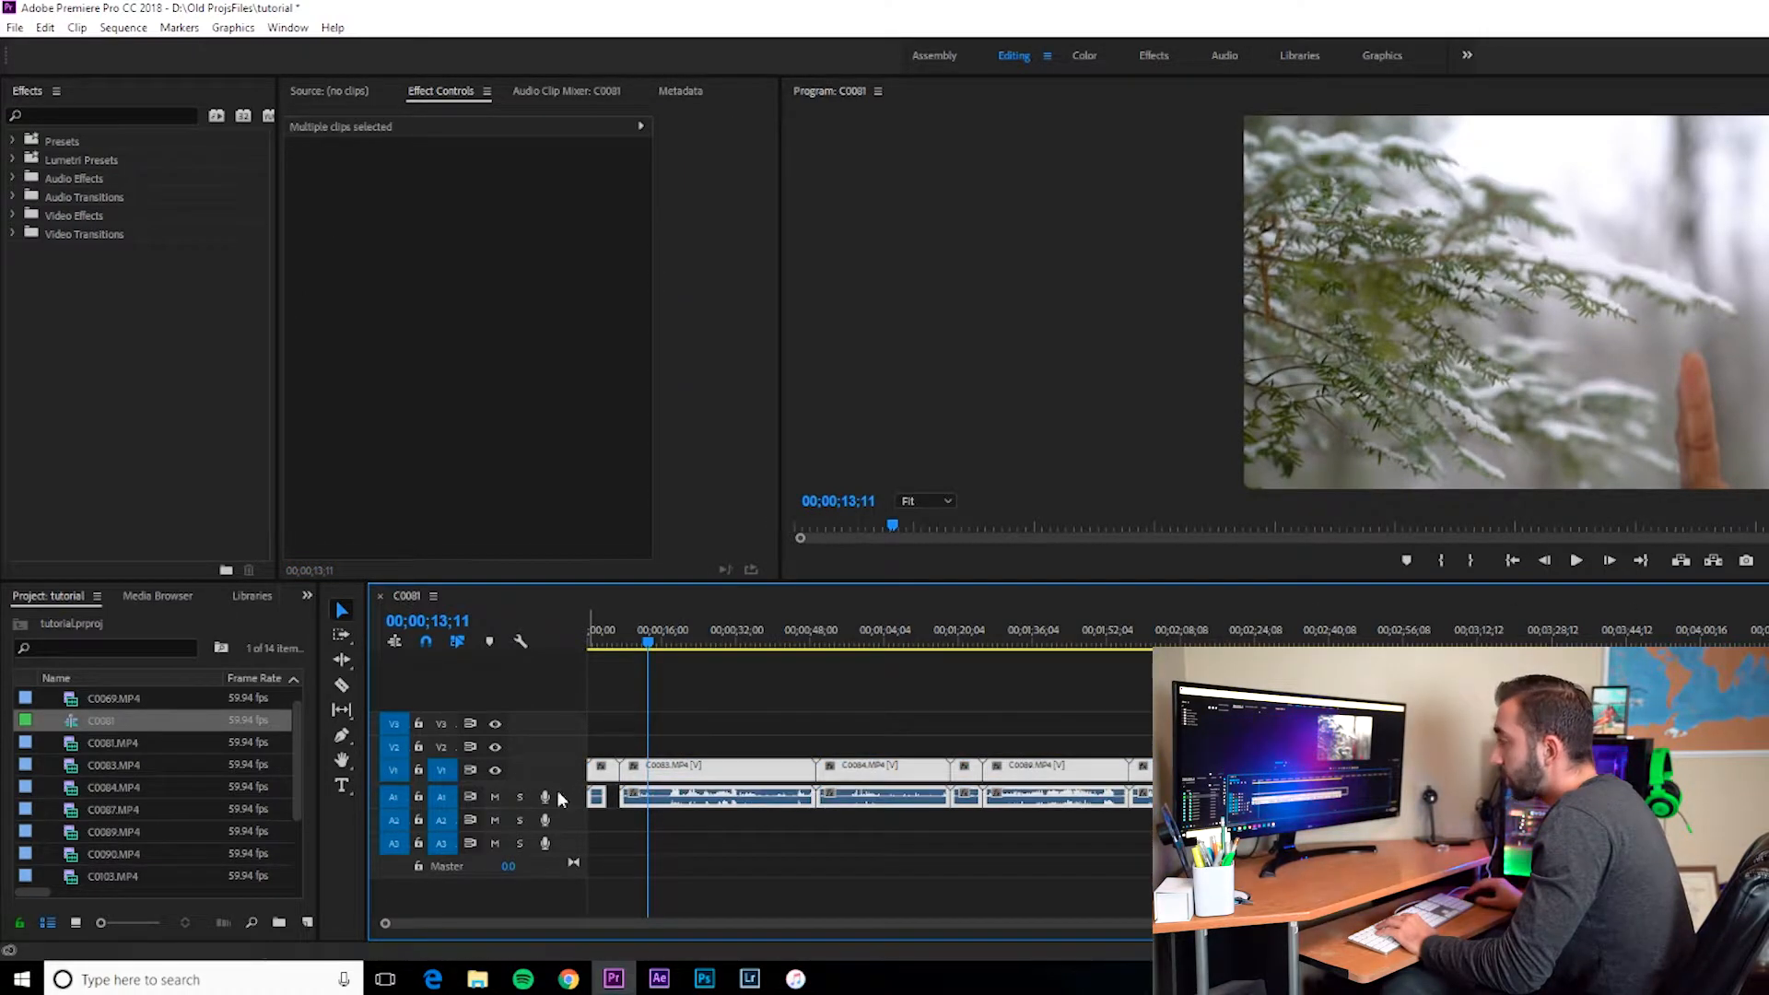
{"action": "left_click", "coordinate": [774, 726]}
Step: Toggle mute on the A1 audio track on and then off again
{"action": "left_click", "coordinate": [678, 644]}
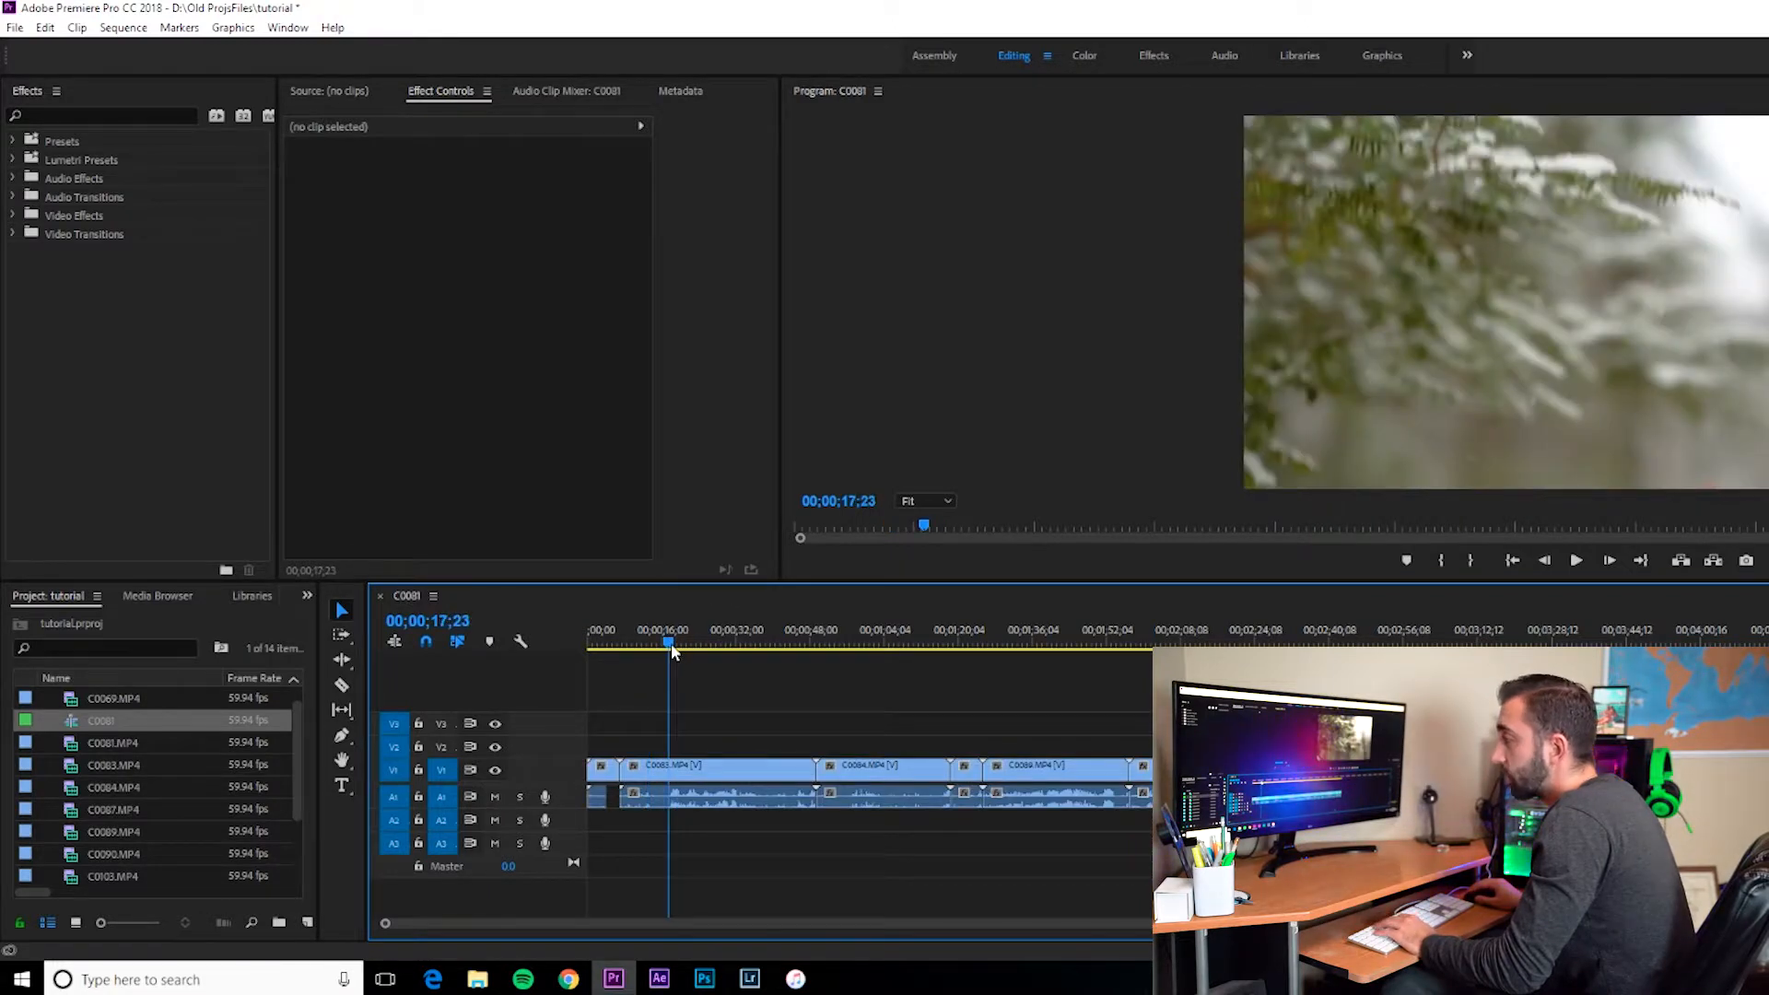
{"action": "left_click", "coordinate": [675, 644]}
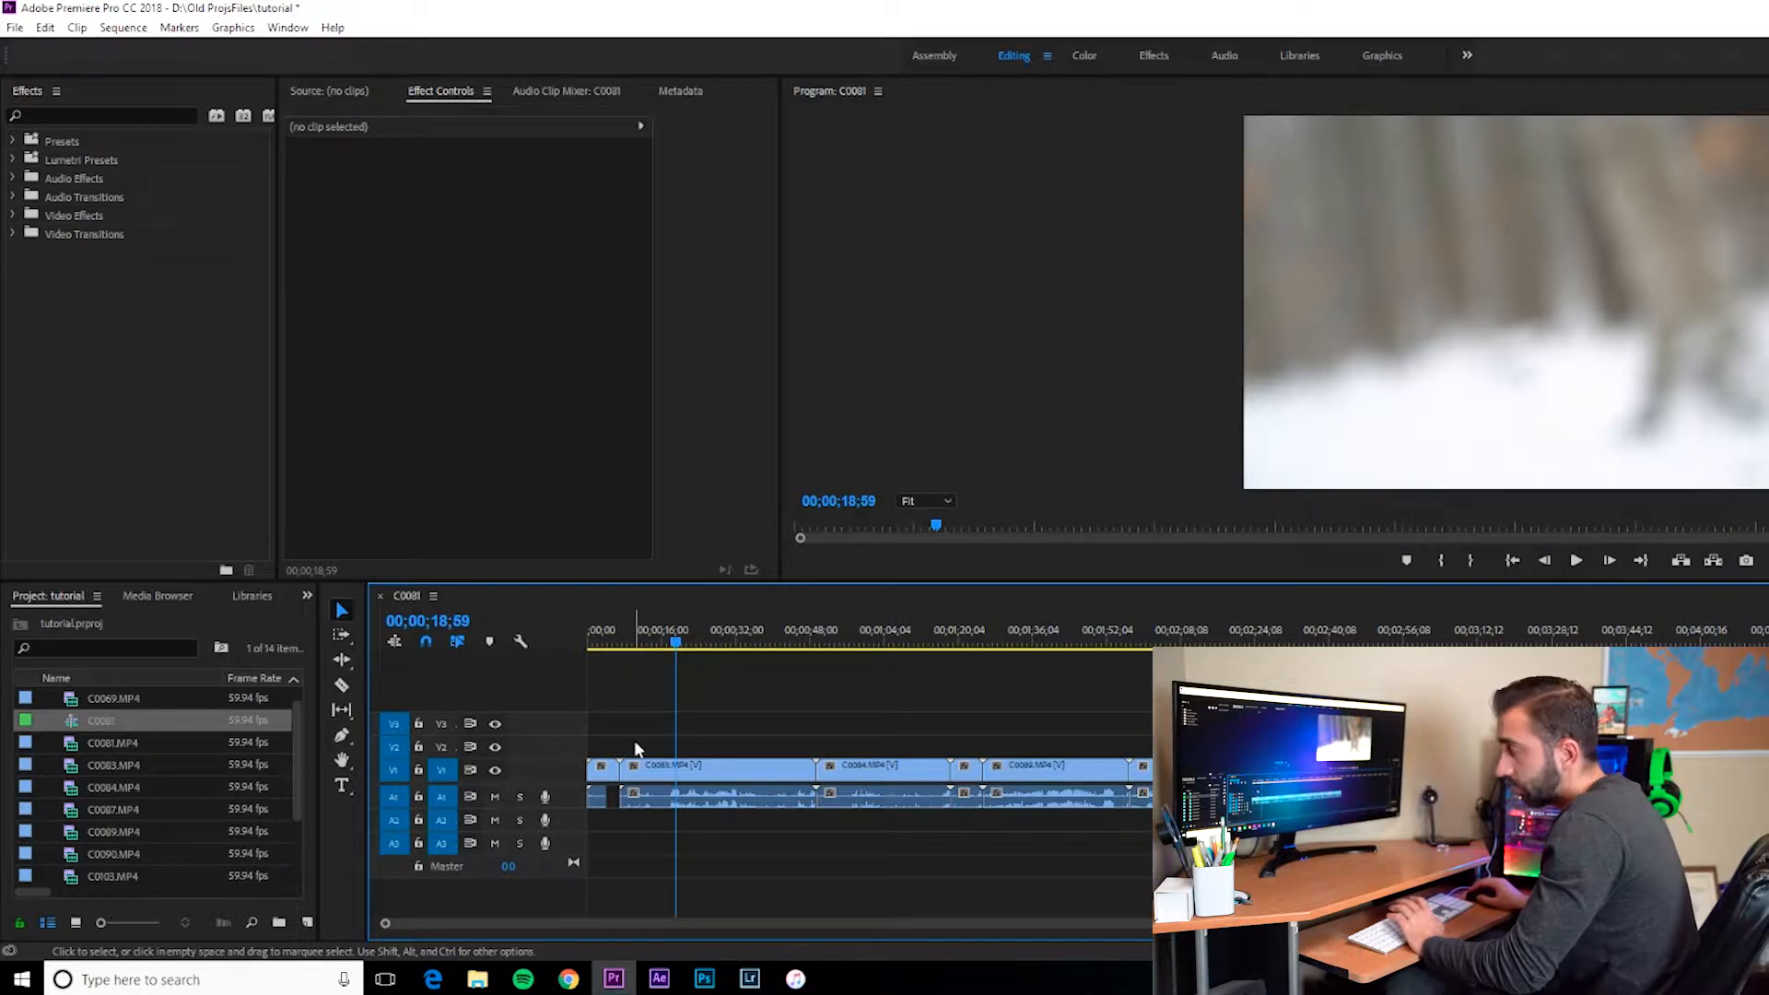
{"action": "left_click", "coordinate": [491, 798]}
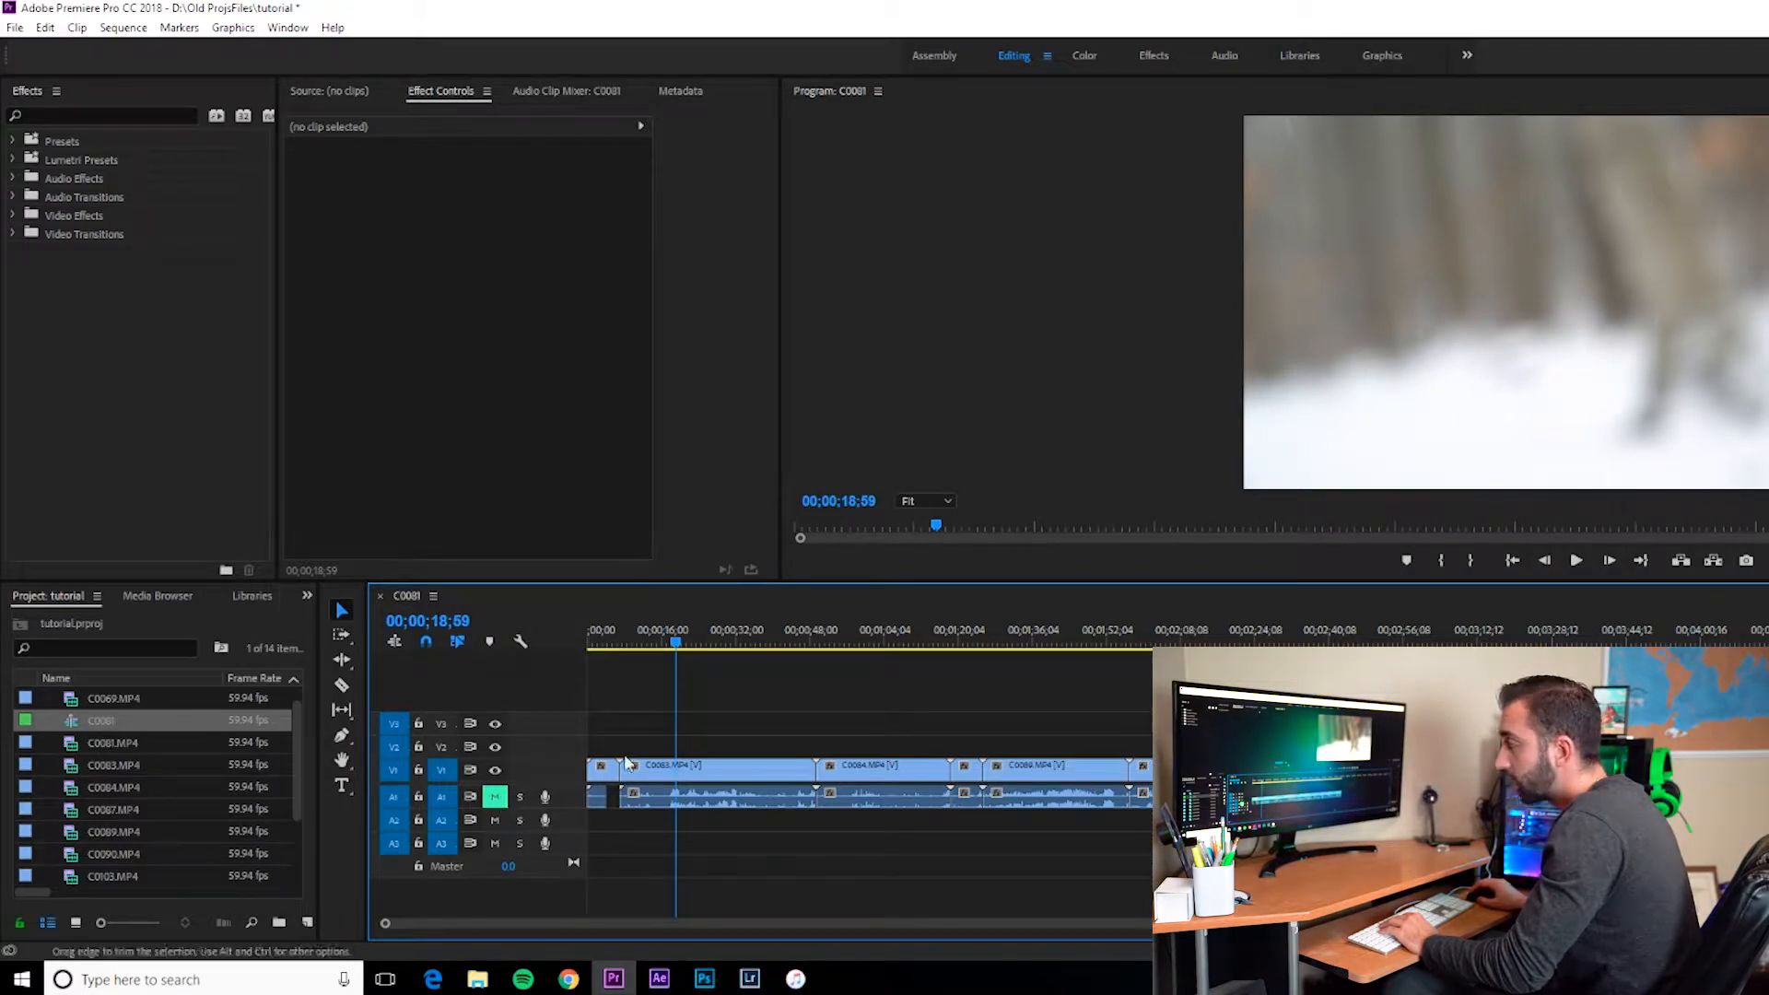
{"action": "left_click", "coordinate": [495, 797]}
Step: Inspect the opening frames of the sequence by zooming in, playing, frame-stepping, then zooming back out
{"action": "key", "text": "Home"}
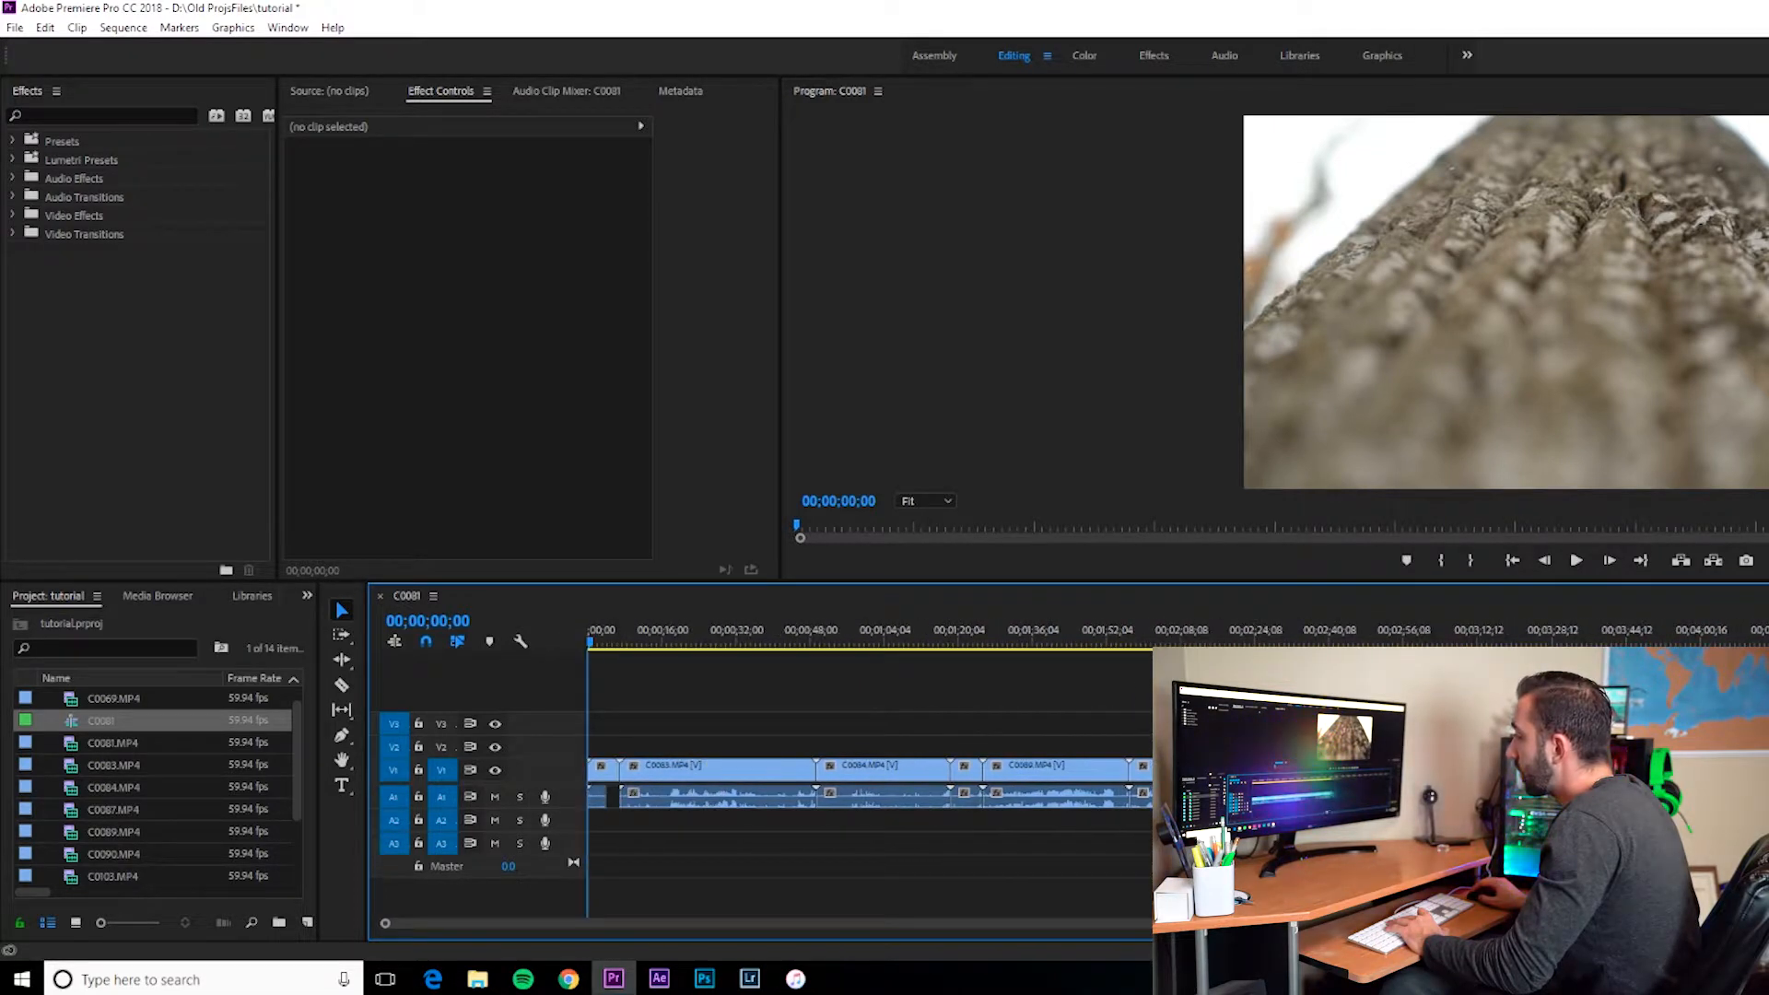
{"action": "left_click_drag", "start_coordinate": [1476, 922], "coordinate": [980, 907]}
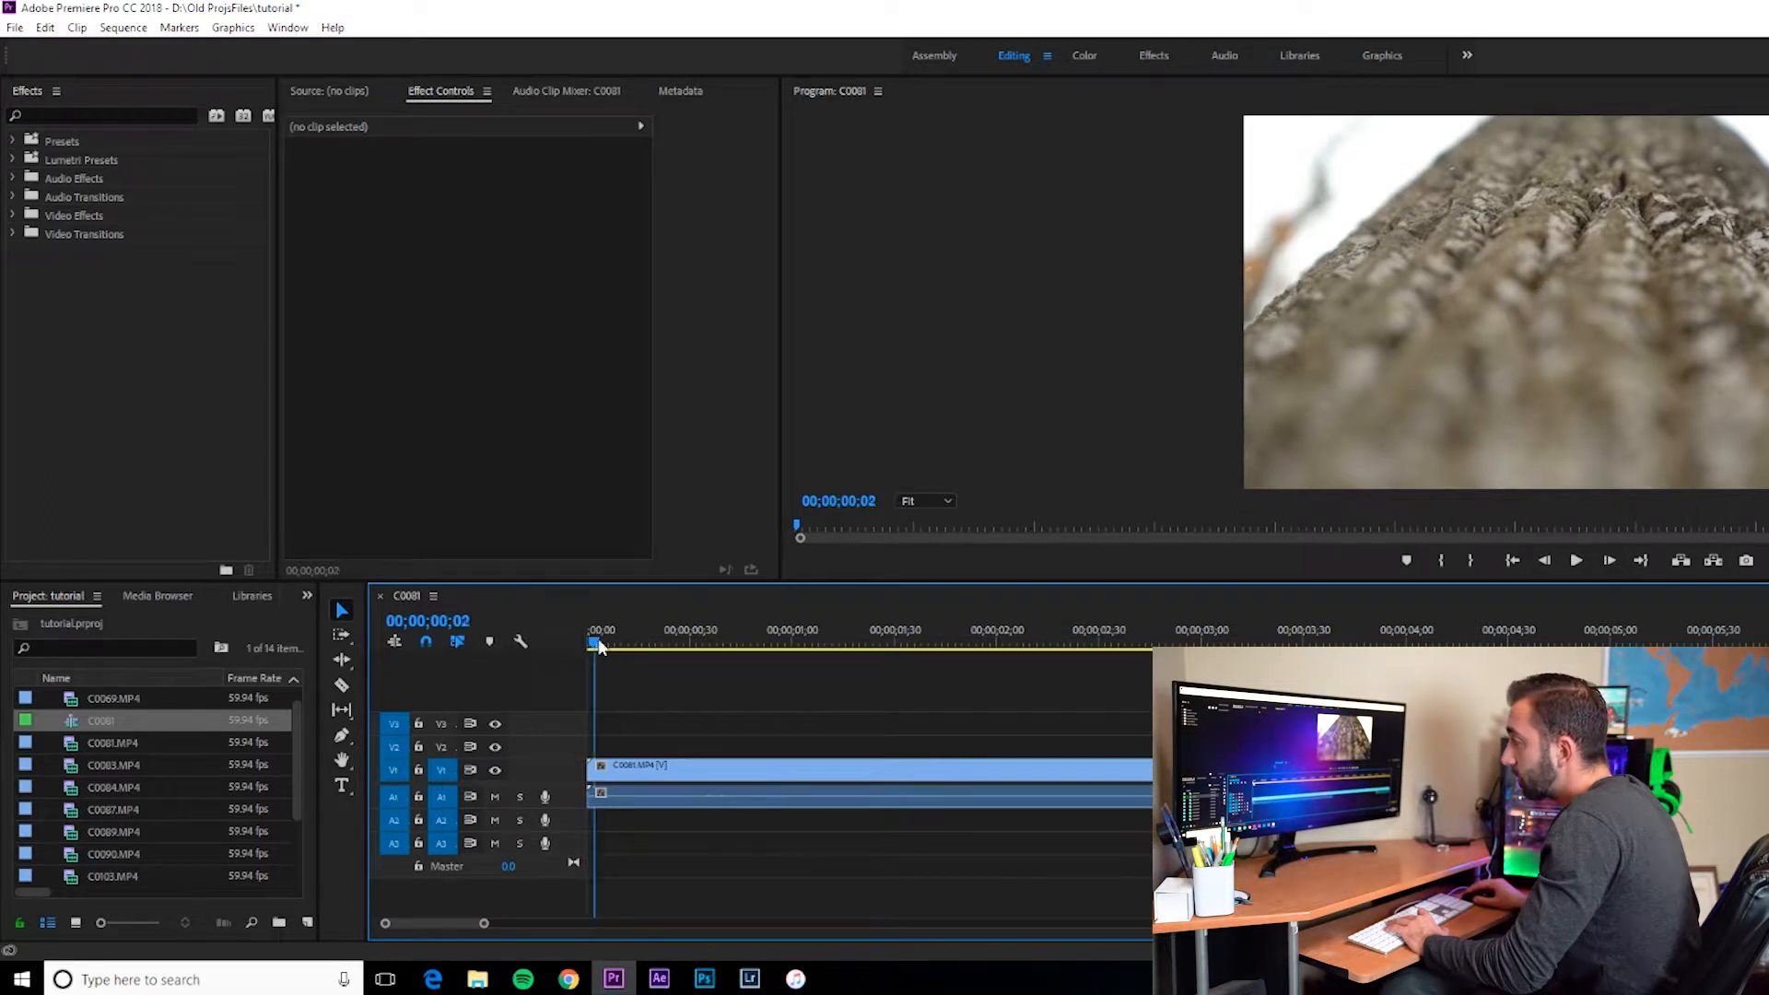
{"action": "key", "text": "space"}
{"action": "key", "text": "space"}
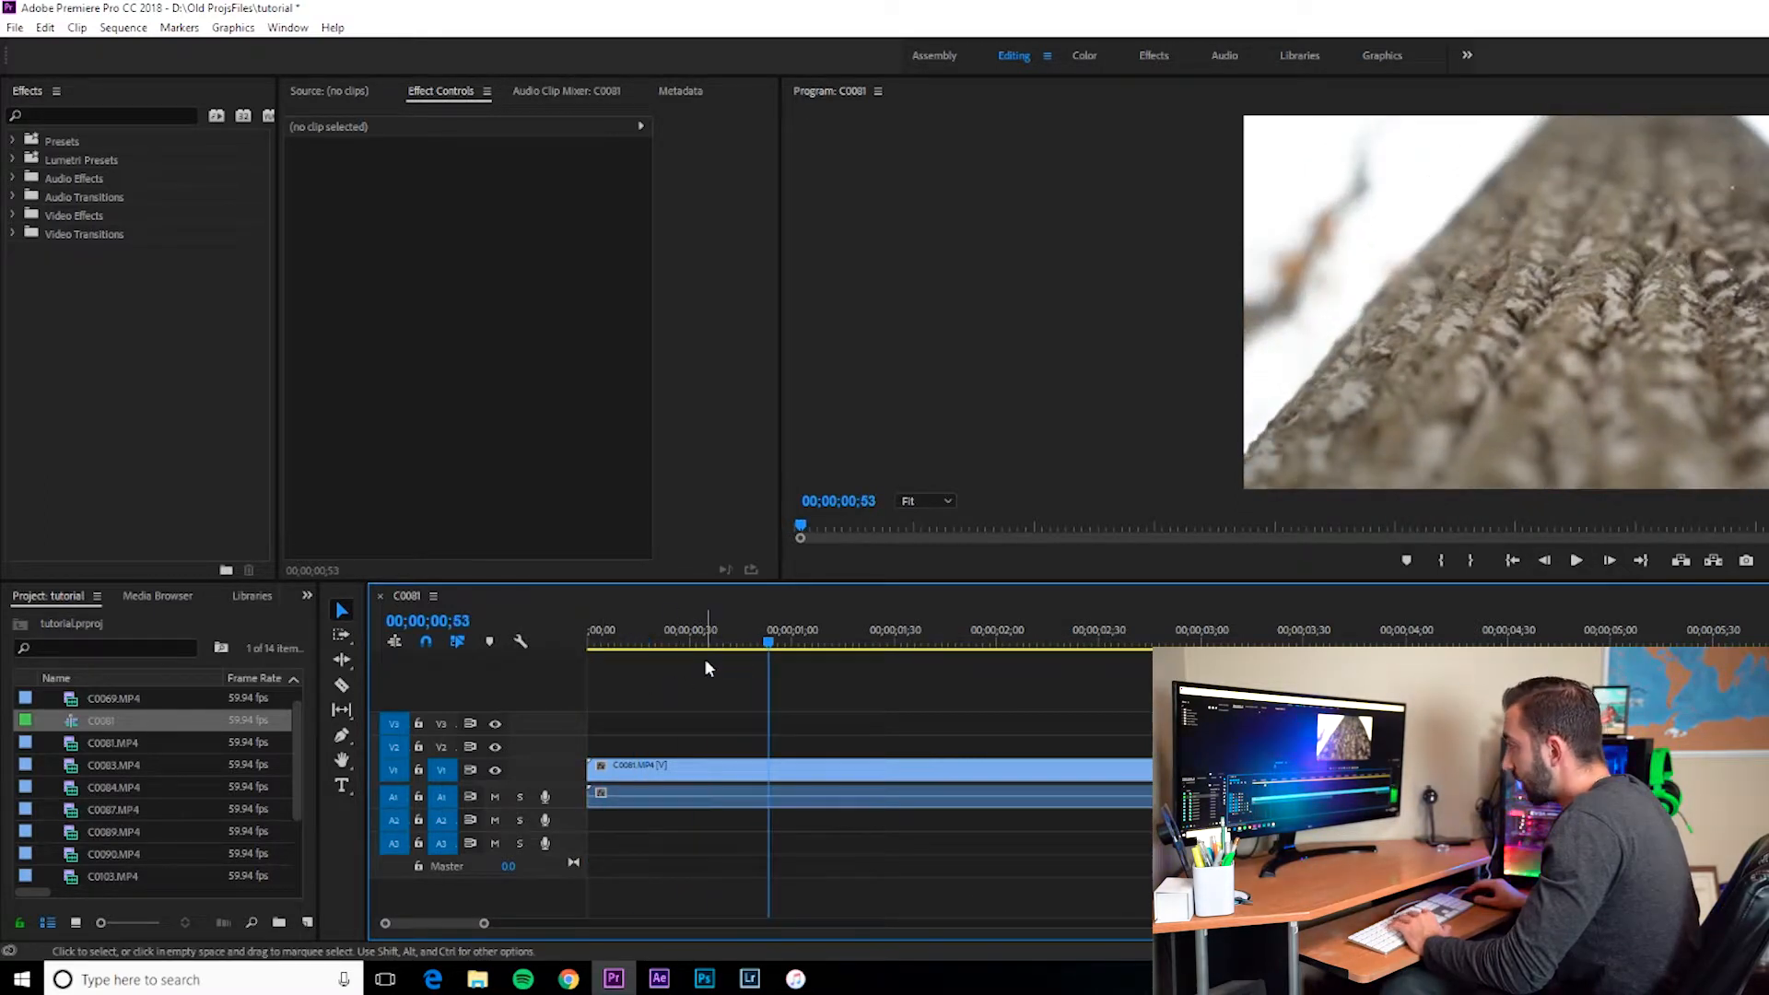
{"action": "key", "text": "Left"}
{"action": "key", "text": "Left"}
{"action": "key", "text": "Left"}
{"action": "key", "text": "Left"}
{"action": "key", "text": "Left"}
{"action": "key", "text": "Left"}
{"action": "key", "text": "Left"}
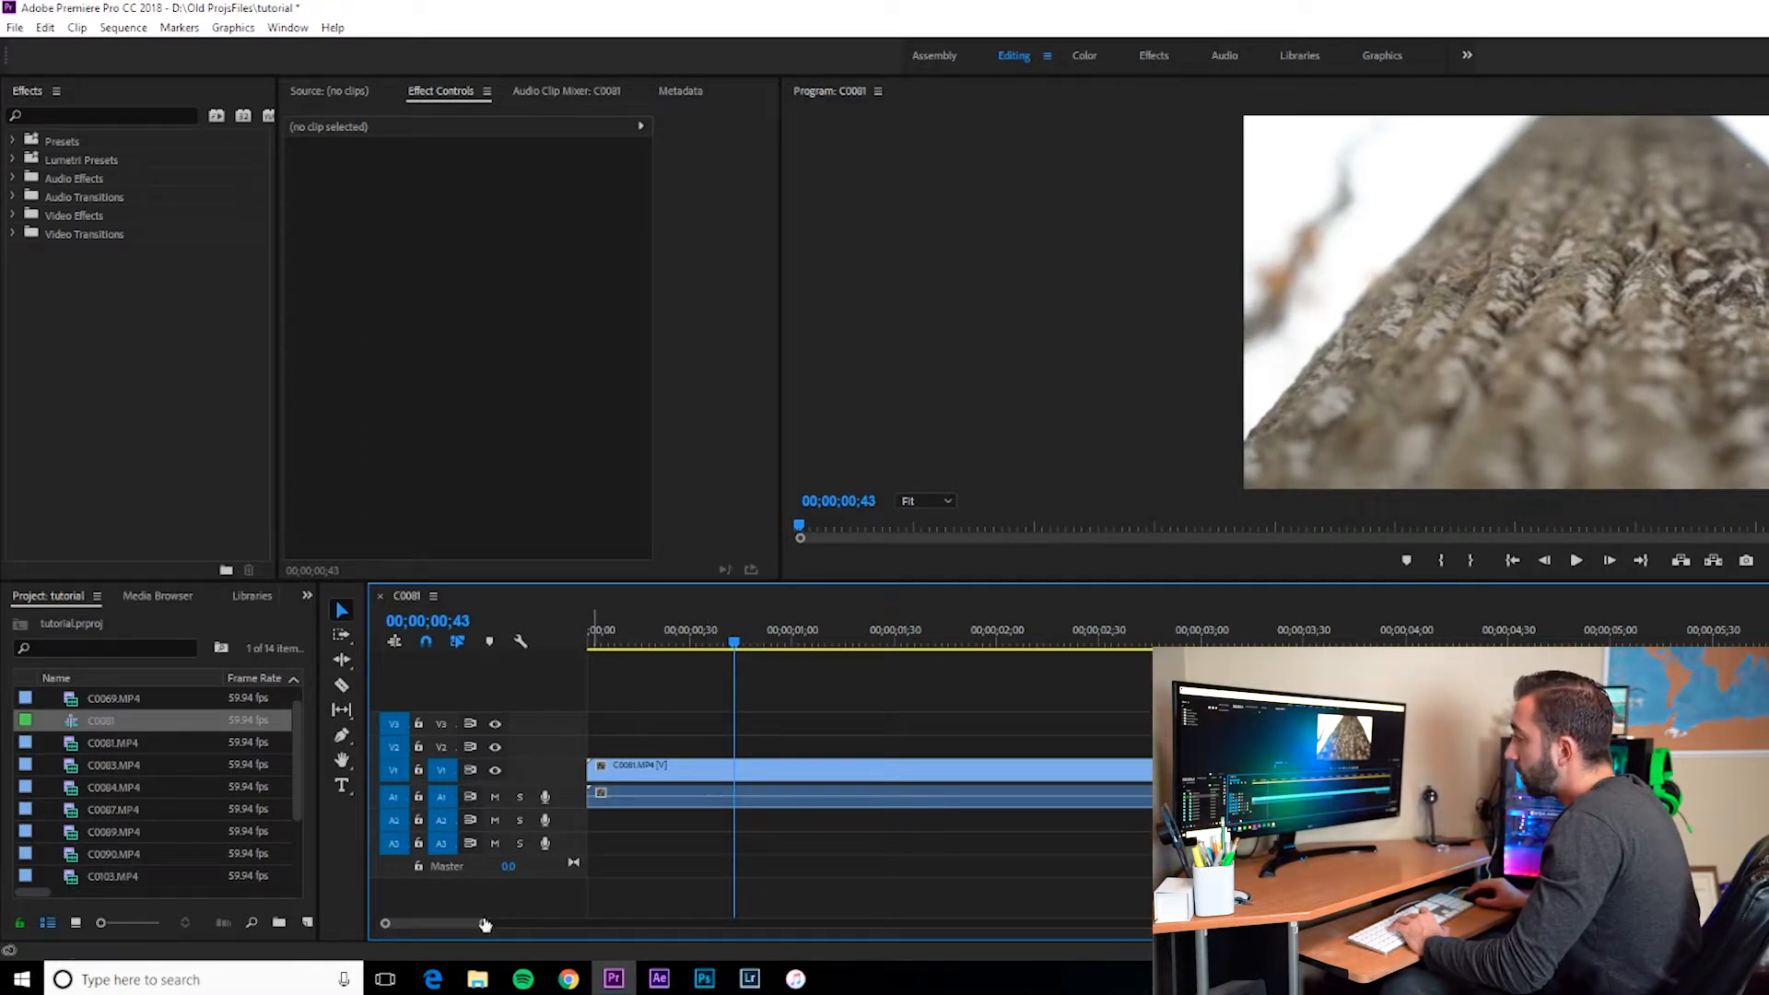
{"action": "left_click_drag", "start_coordinate": [484, 923], "coordinate": [1234, 923]}
{"action": "left_click_drag", "start_coordinate": [591, 642], "coordinate": [798, 653]}
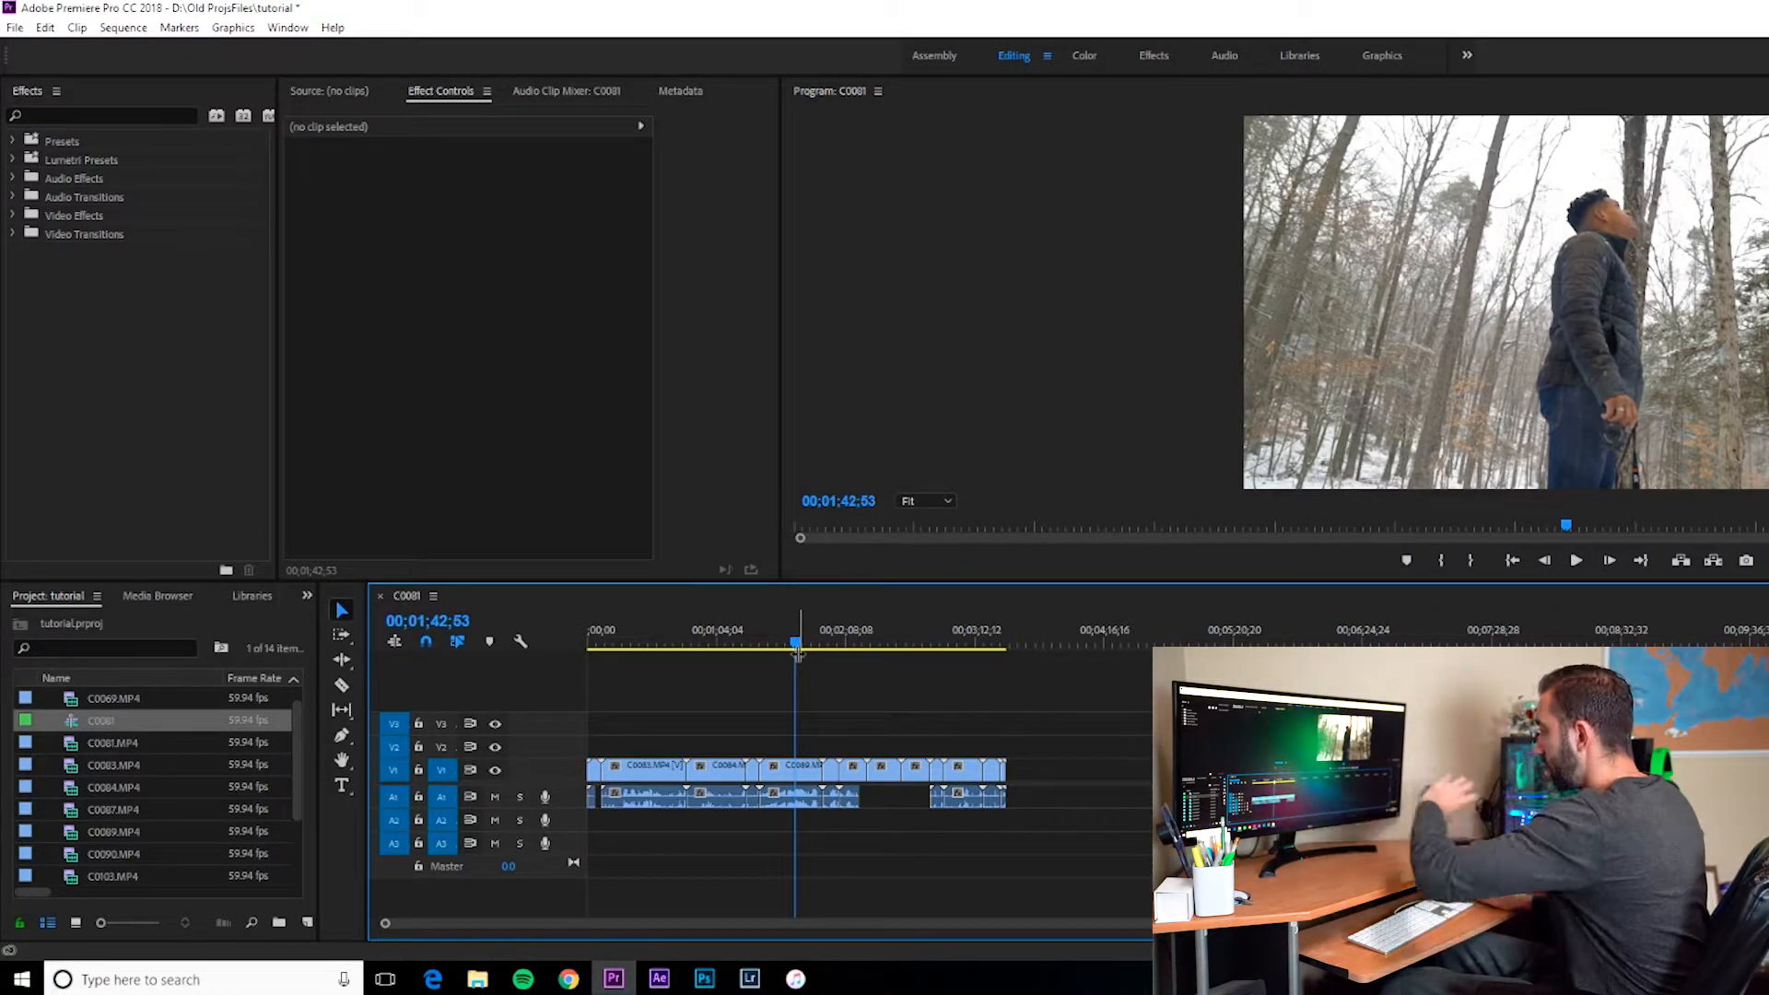
{"action": "left_click_drag", "start_coordinate": [799, 643], "coordinate": [687, 630]}
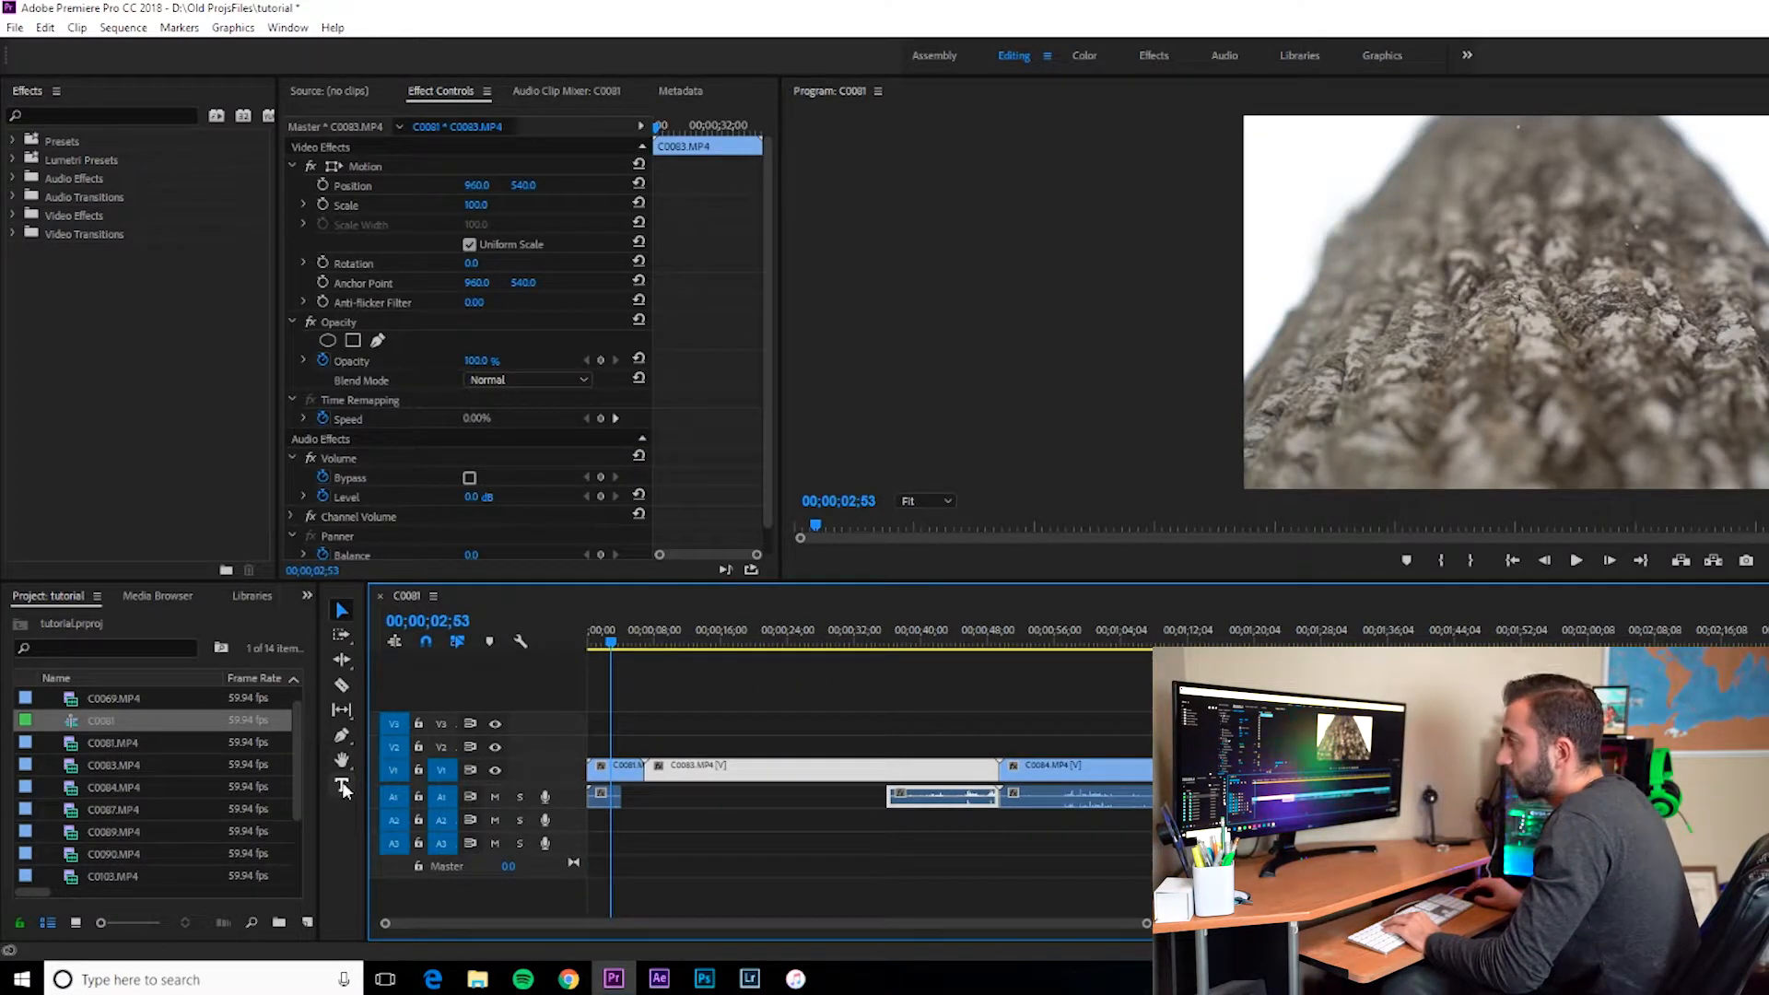
Step: Add a title reading 'Type whatever you want' over the frame and move it toward the lower right
{"action": "left_click", "coordinate": [341, 785]}
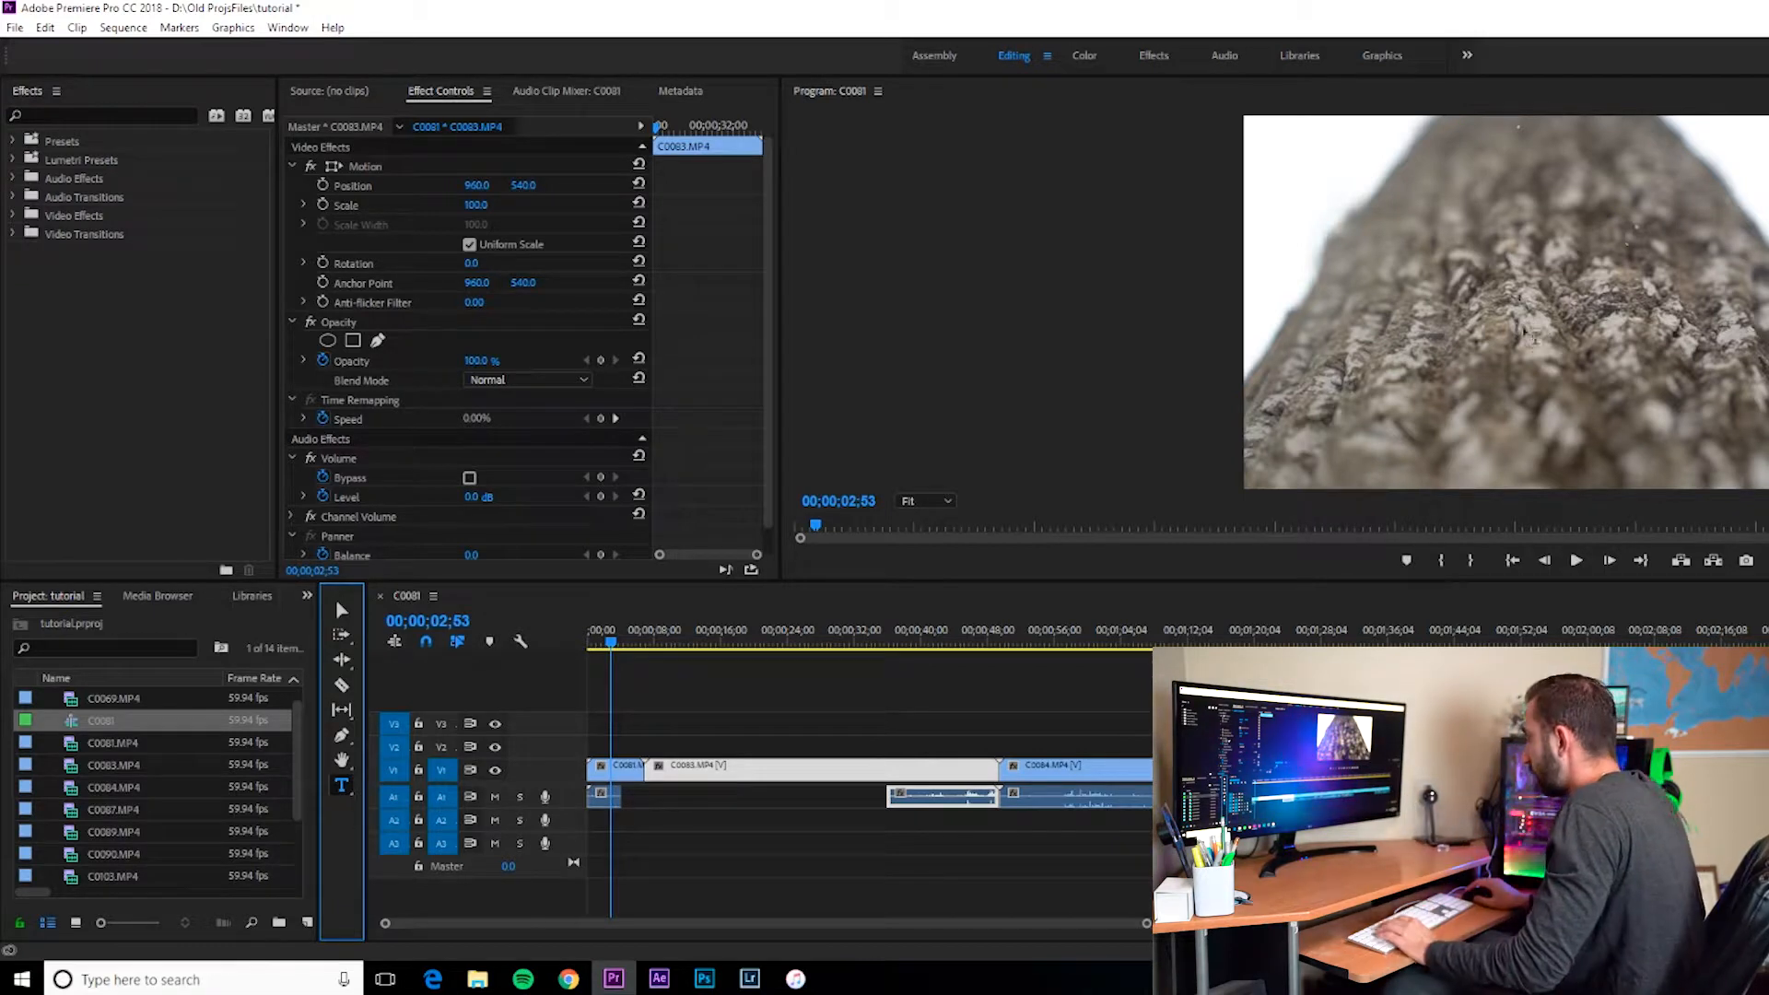
{"action": "left_click", "coordinate": [1488, 321]}
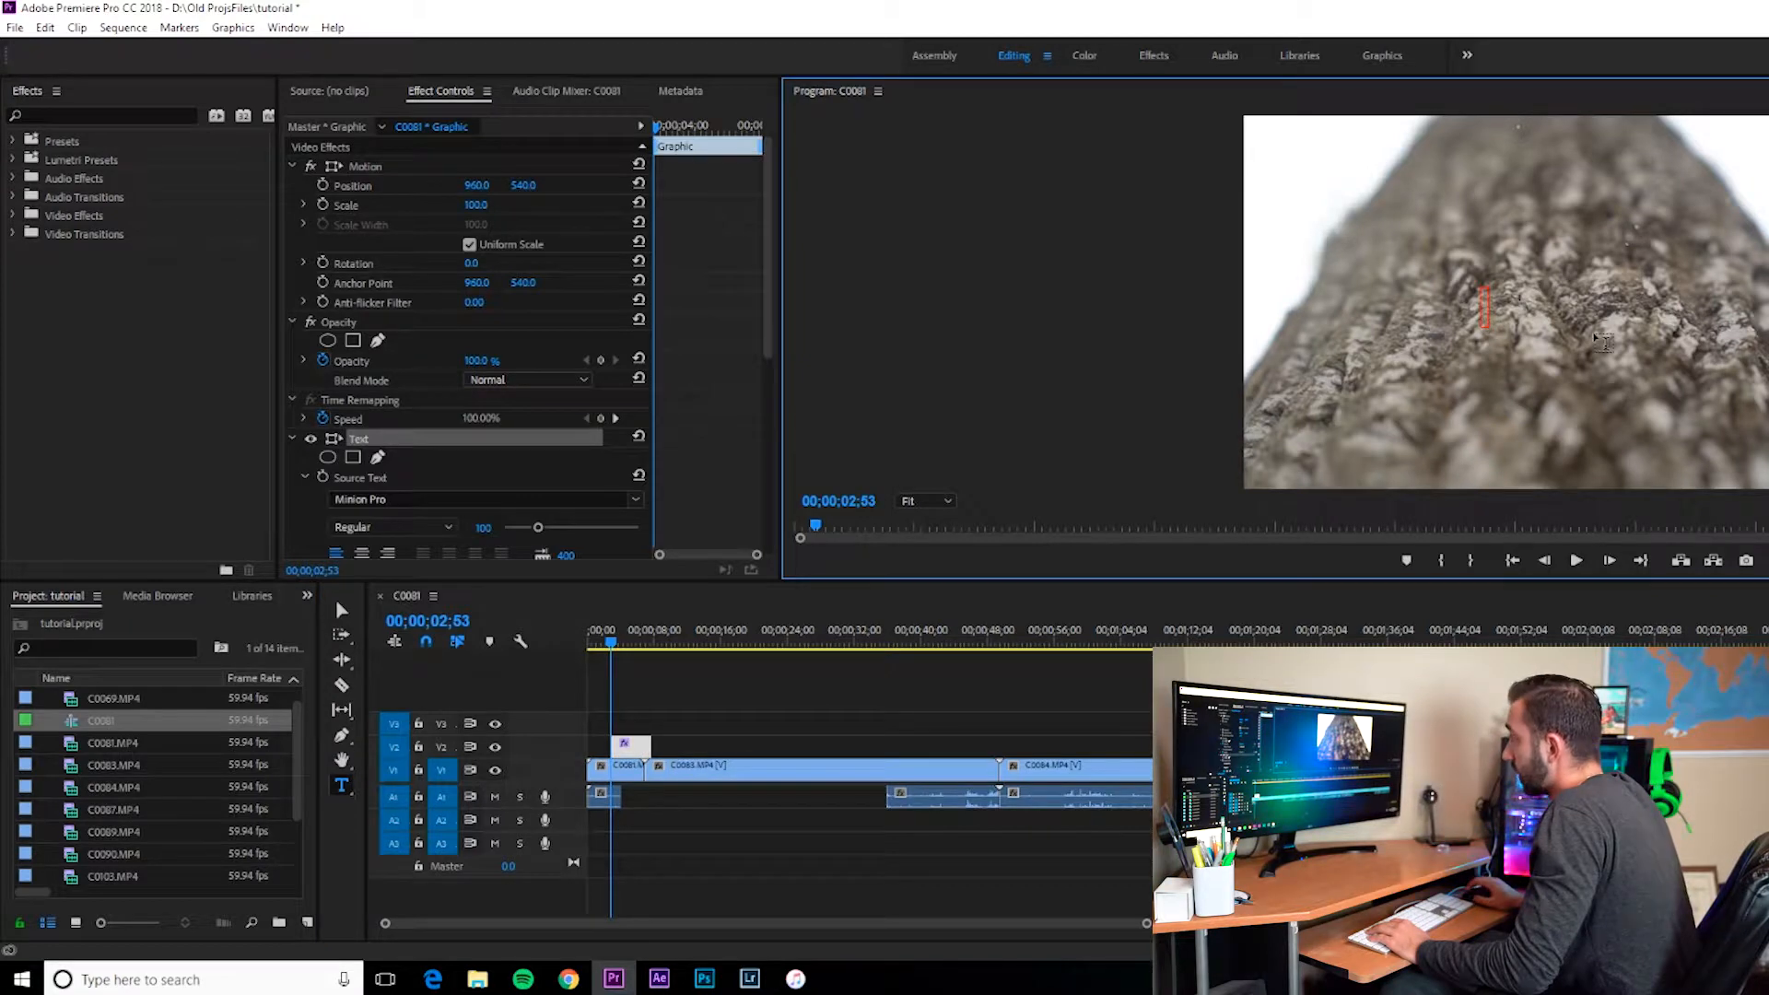
{"action": "type", "text": "Type whatever you w"}
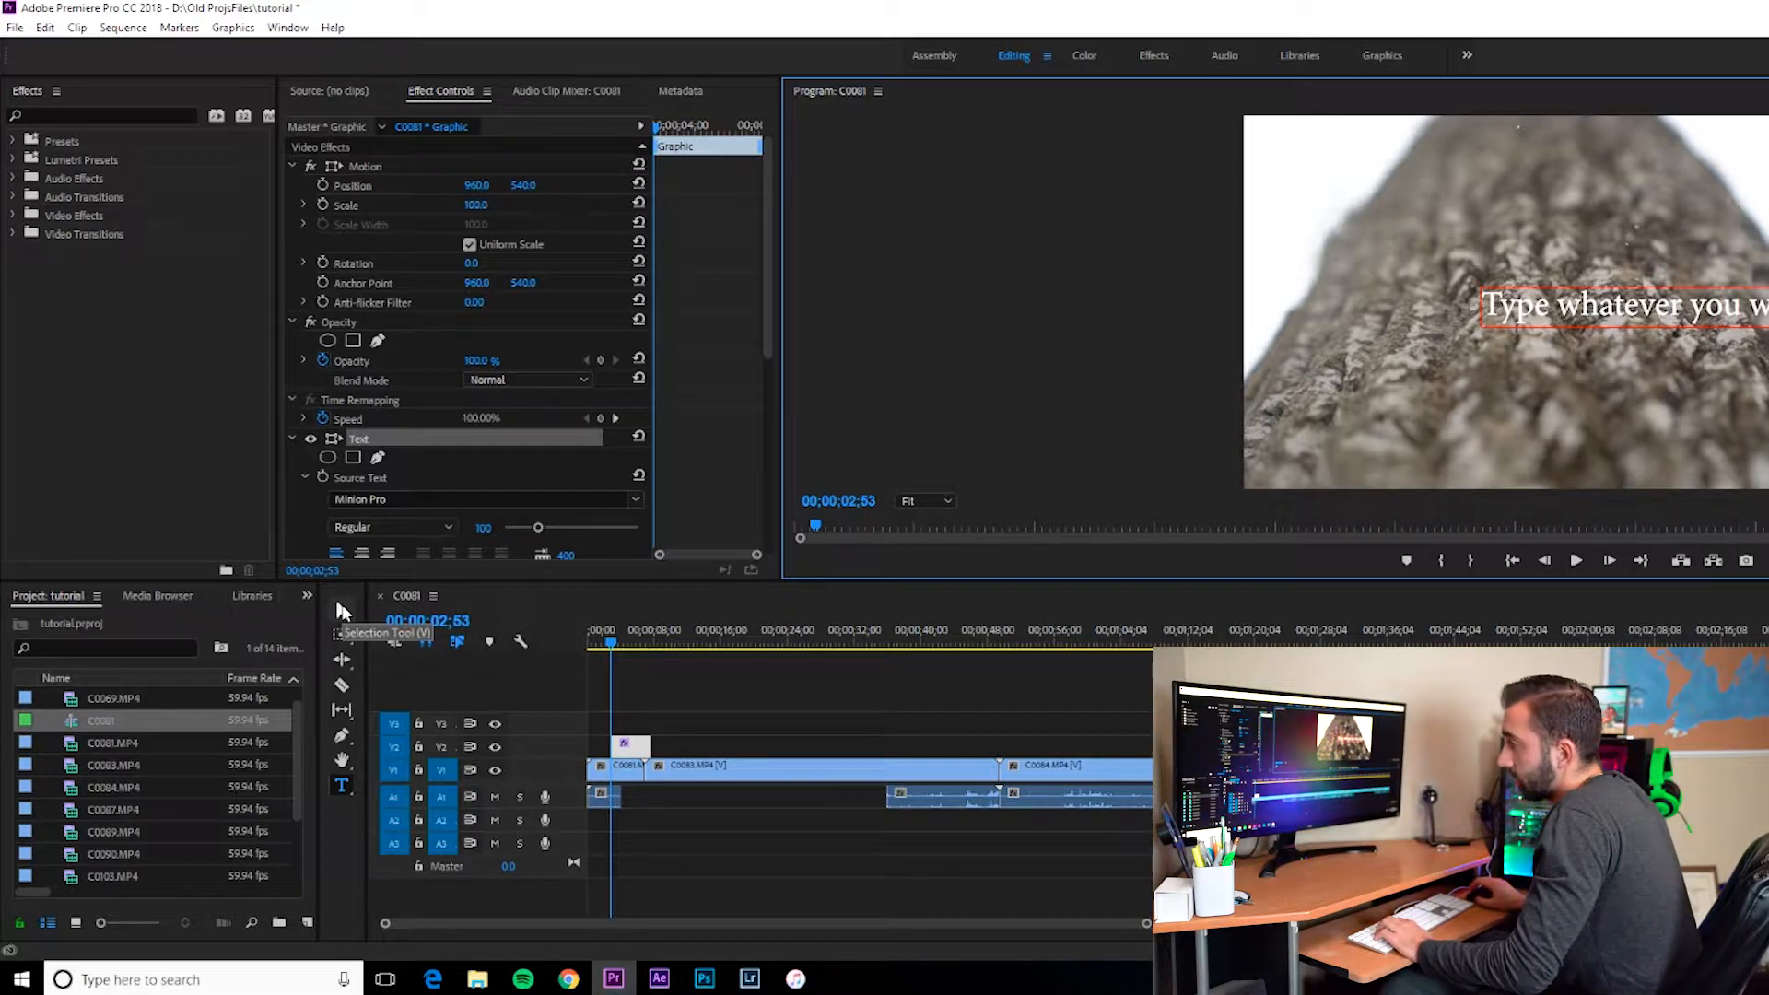
{"action": "left_click", "coordinate": [341, 612]}
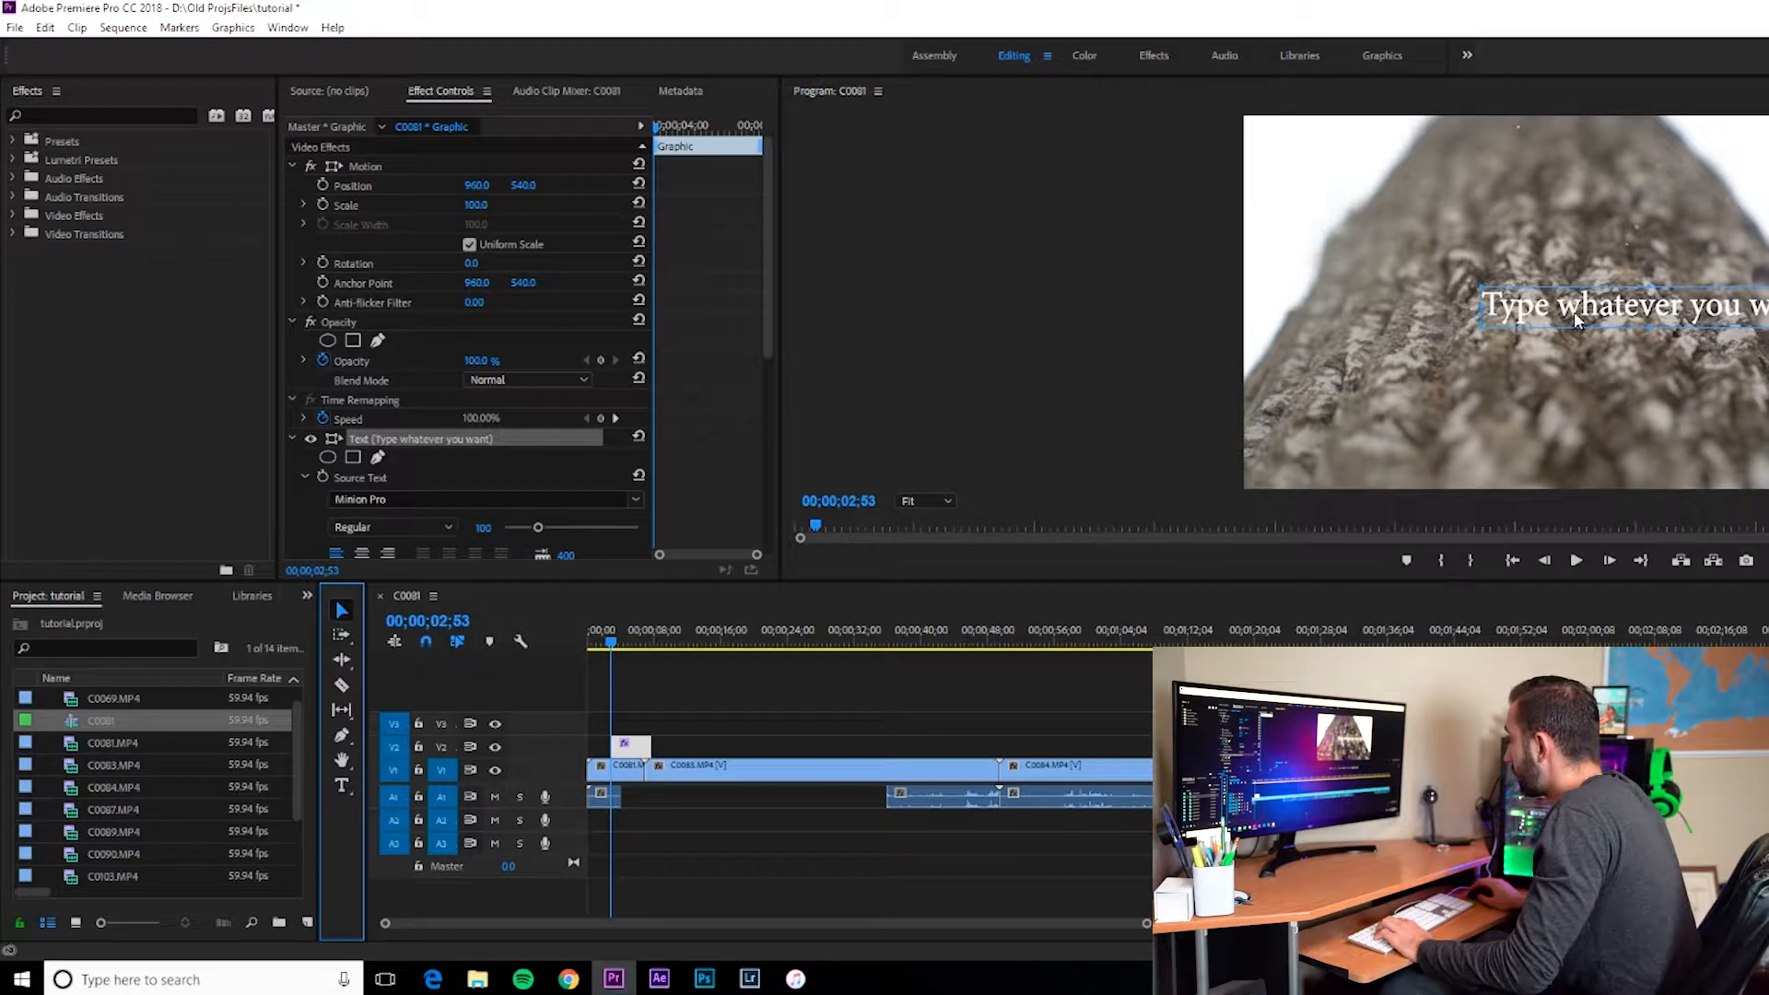
{"action": "left_click_drag", "start_coordinate": [1582, 314], "coordinate": [1501, 439]}
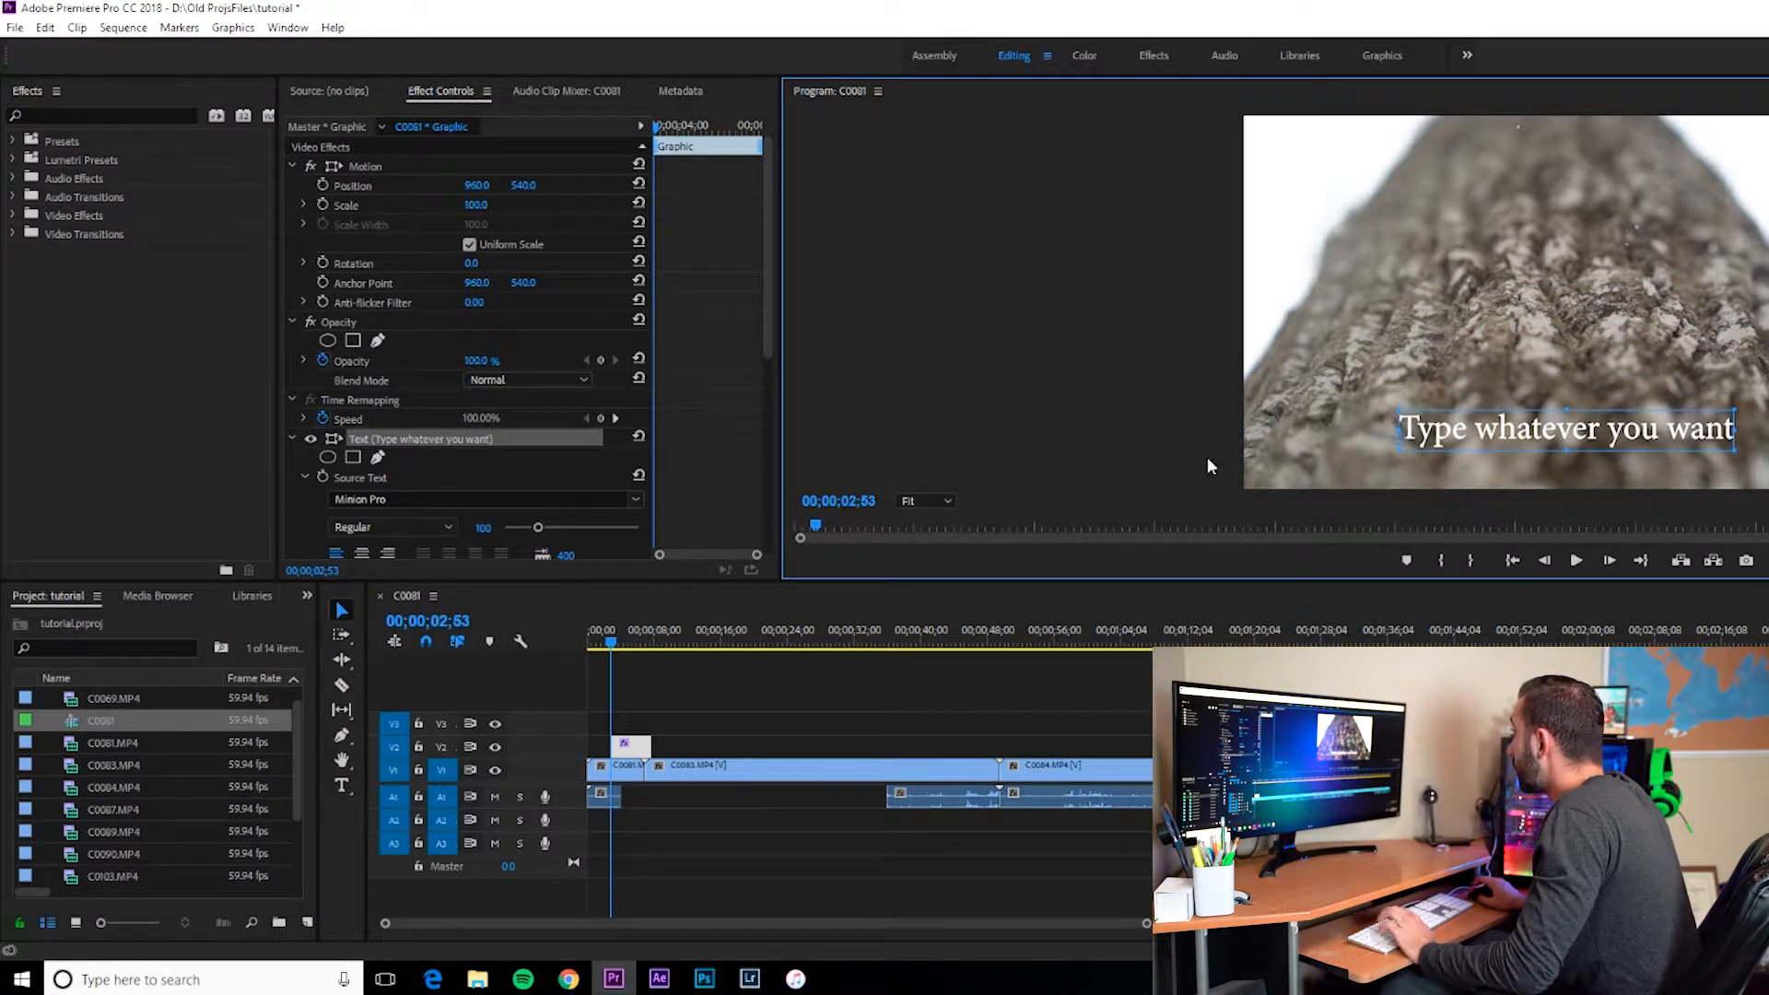
Step: Move the title clip on V2 so it starts at the beginning of the sequence
{"action": "left_click_drag", "start_coordinate": [612, 654], "coordinate": [566, 632]}
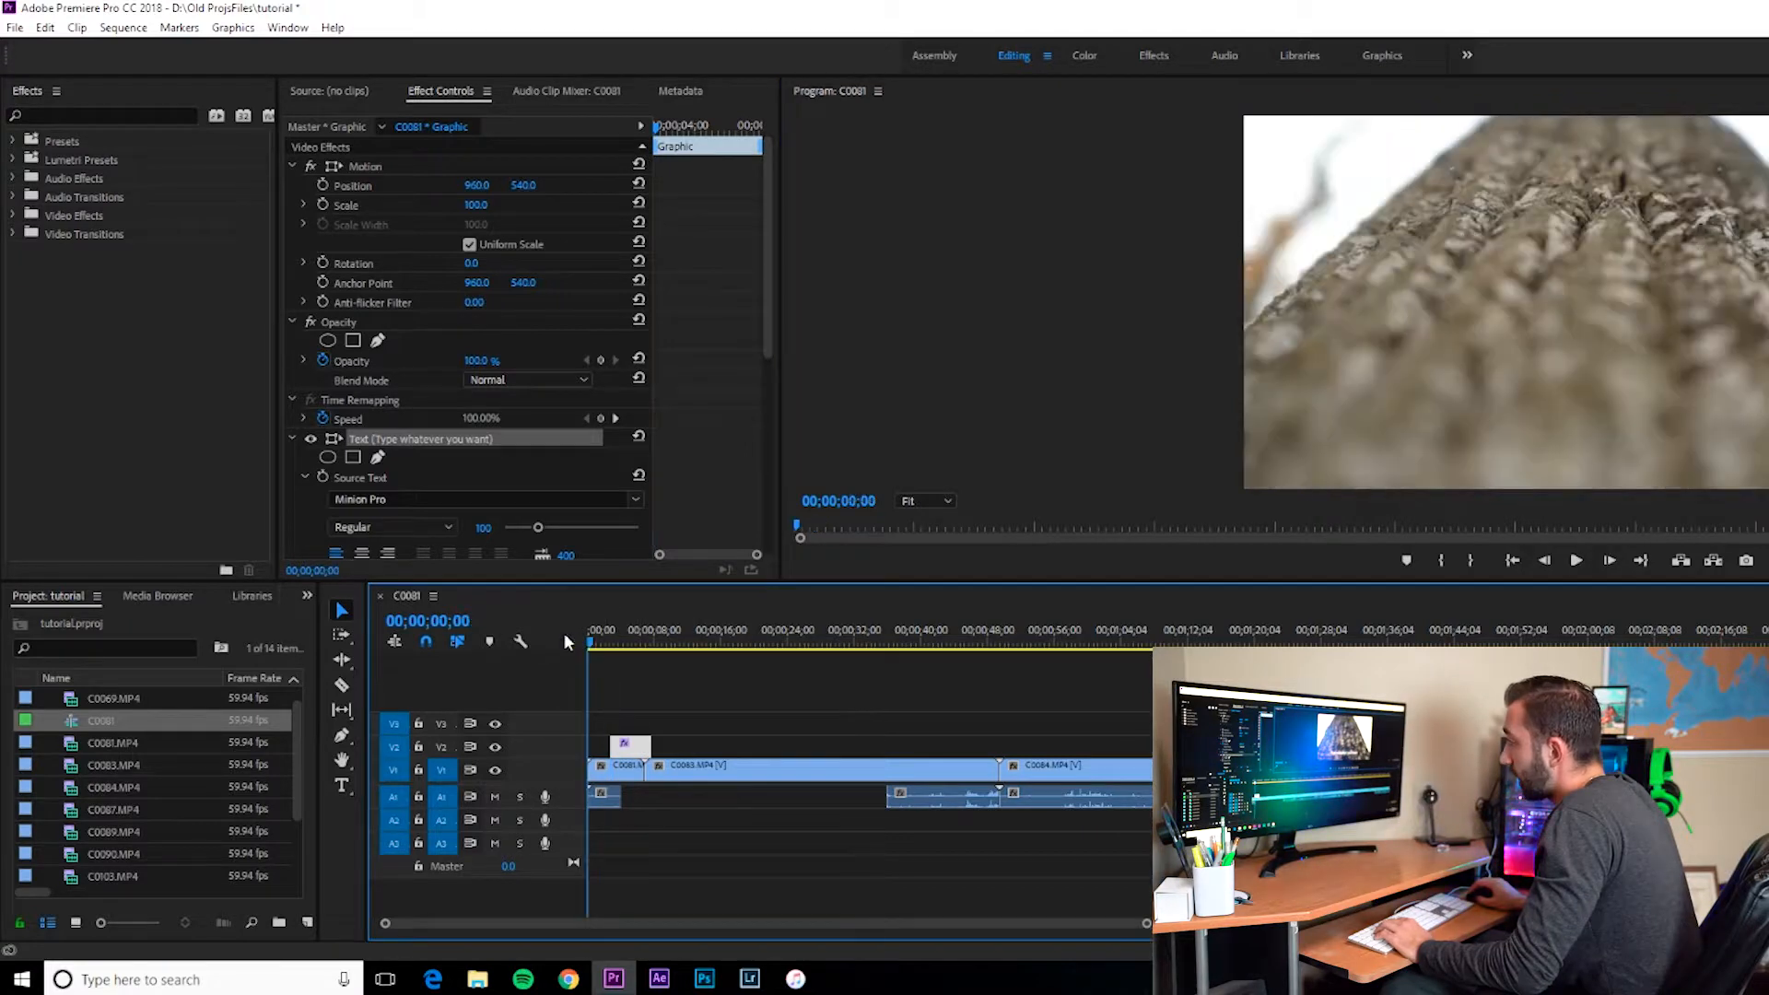
{"action": "mouse_move", "coordinate": [642, 745]}
{"action": "left_mouse_down"}
{"action": "mouse_move", "coordinate": [619, 744]}
{"action": "mouse_move", "coordinate": [636, 747]}
{"action": "left_mouse_up"}
{"action": "left_click", "coordinate": [619, 711]}
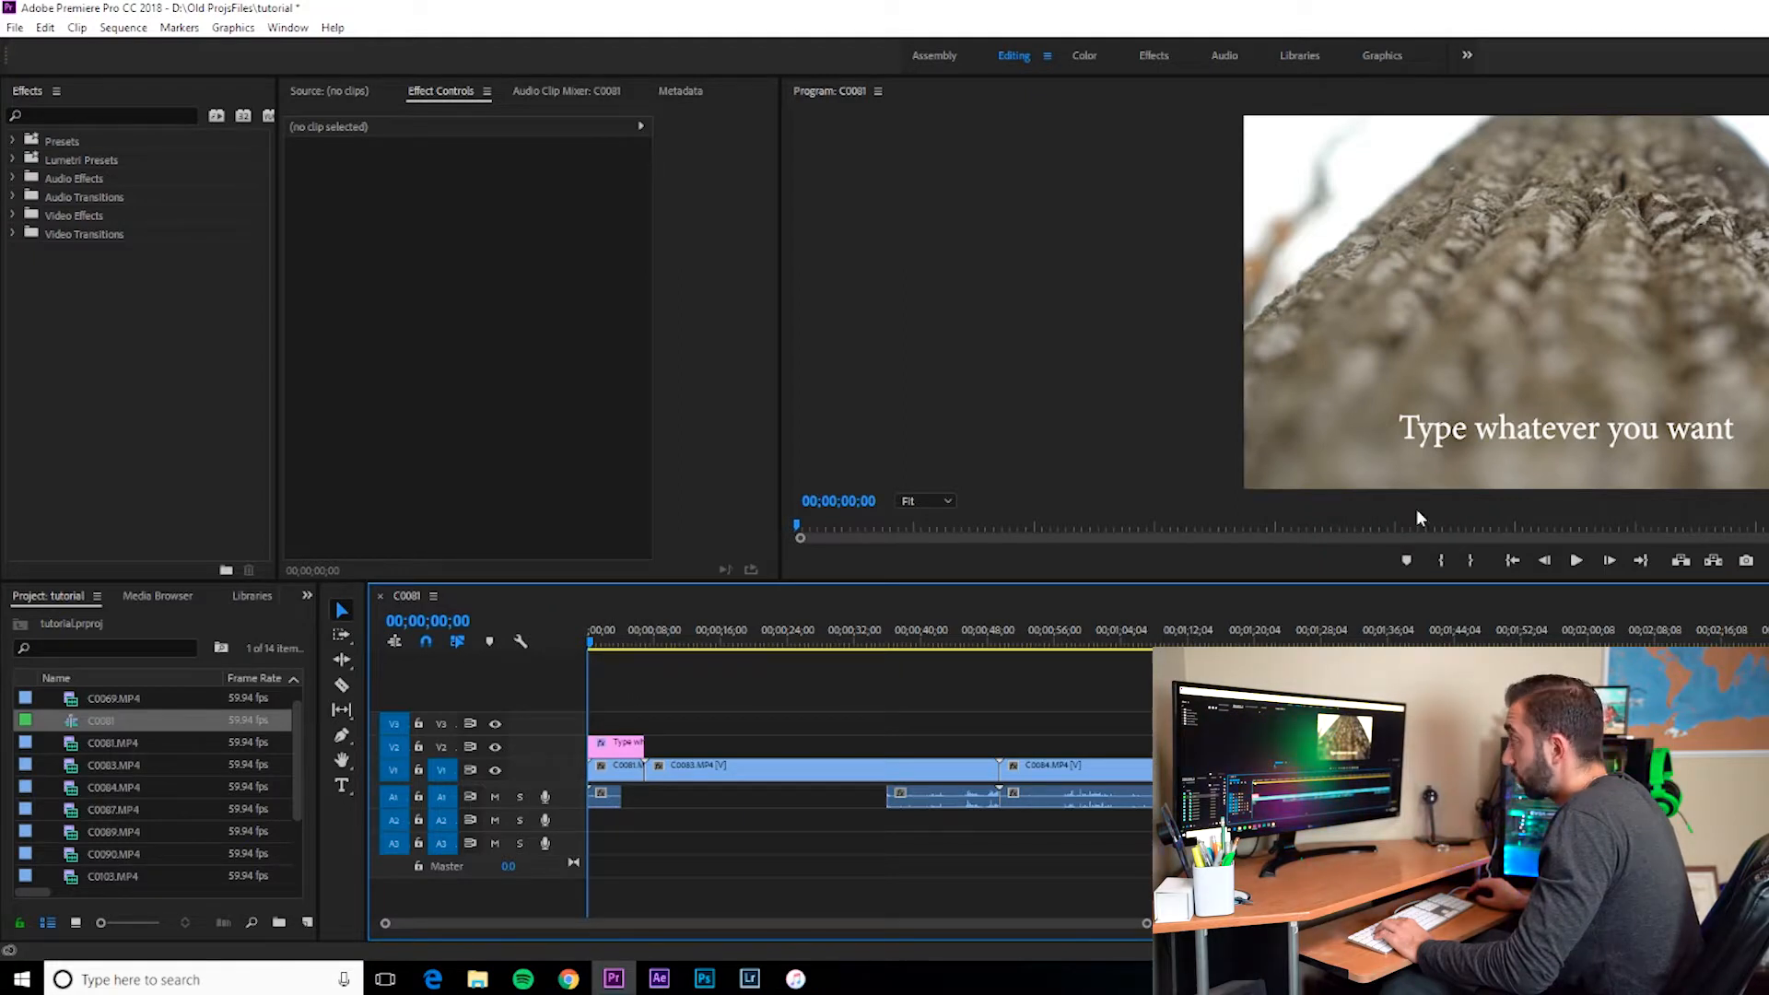
Step: Play the sequence from its start to review the title over the footage
{"action": "left_click", "coordinate": [1503, 434]}
{"action": "left_click", "coordinate": [567, 623]}
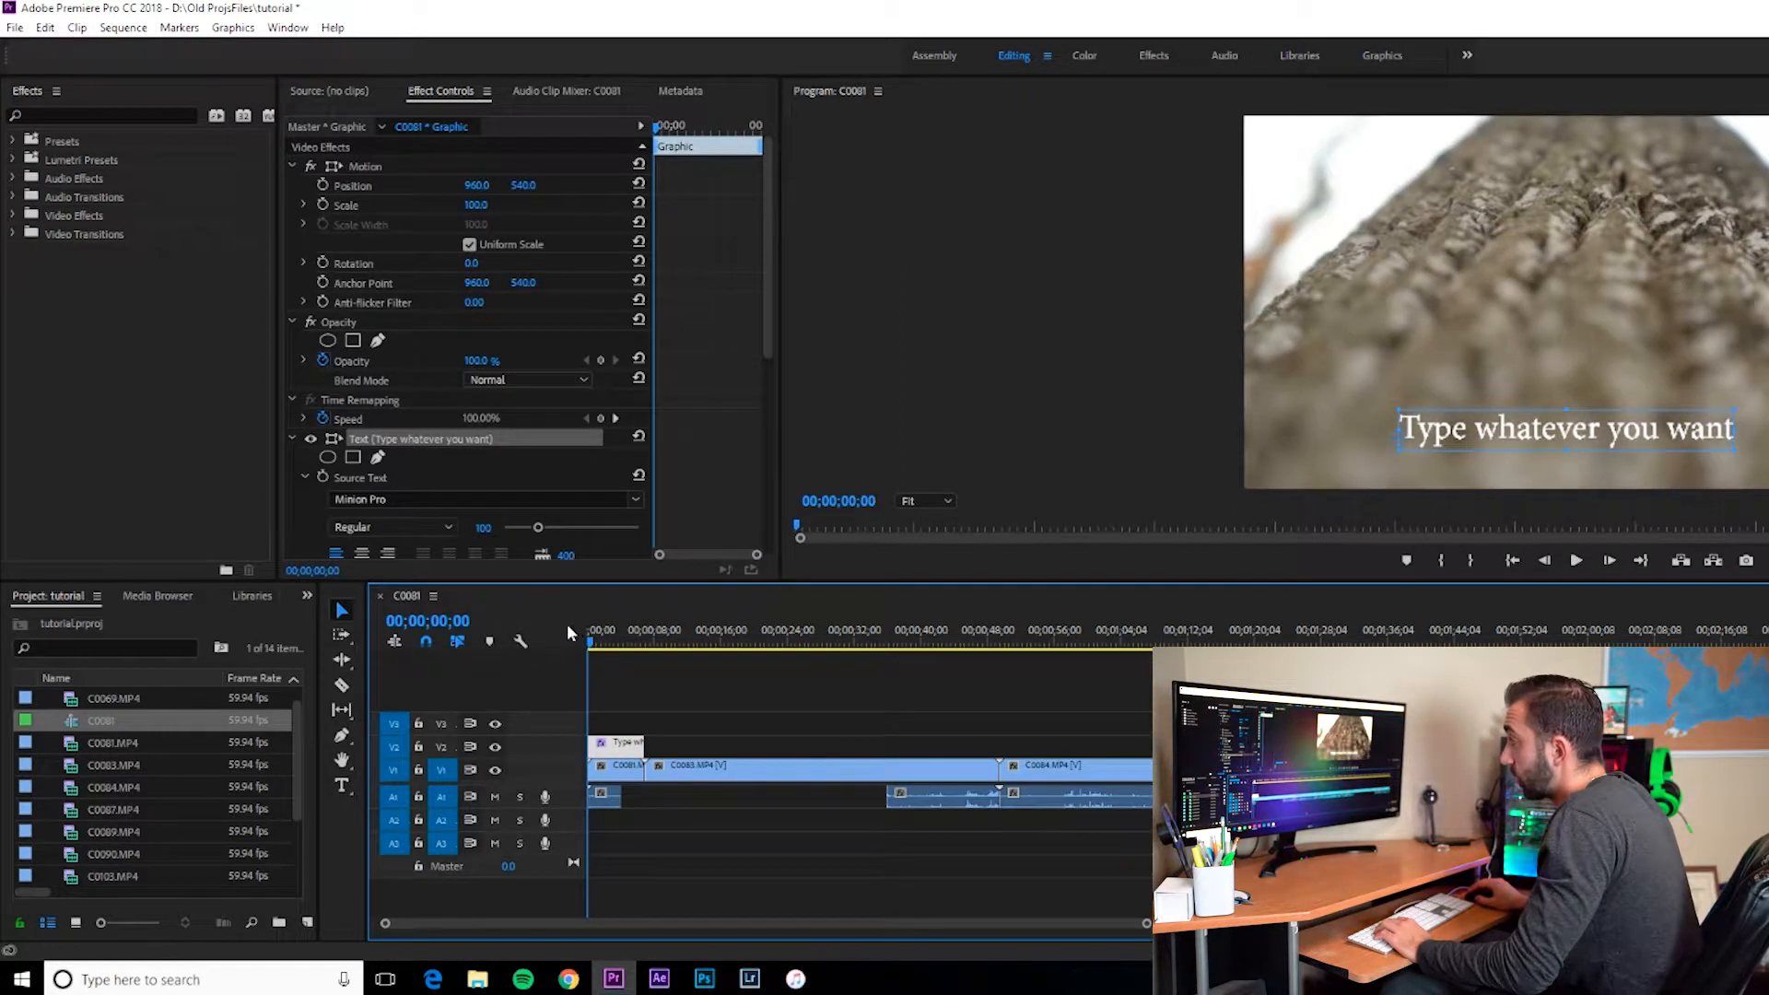
{"action": "key", "text": "space"}
{"action": "key", "text": "space"}
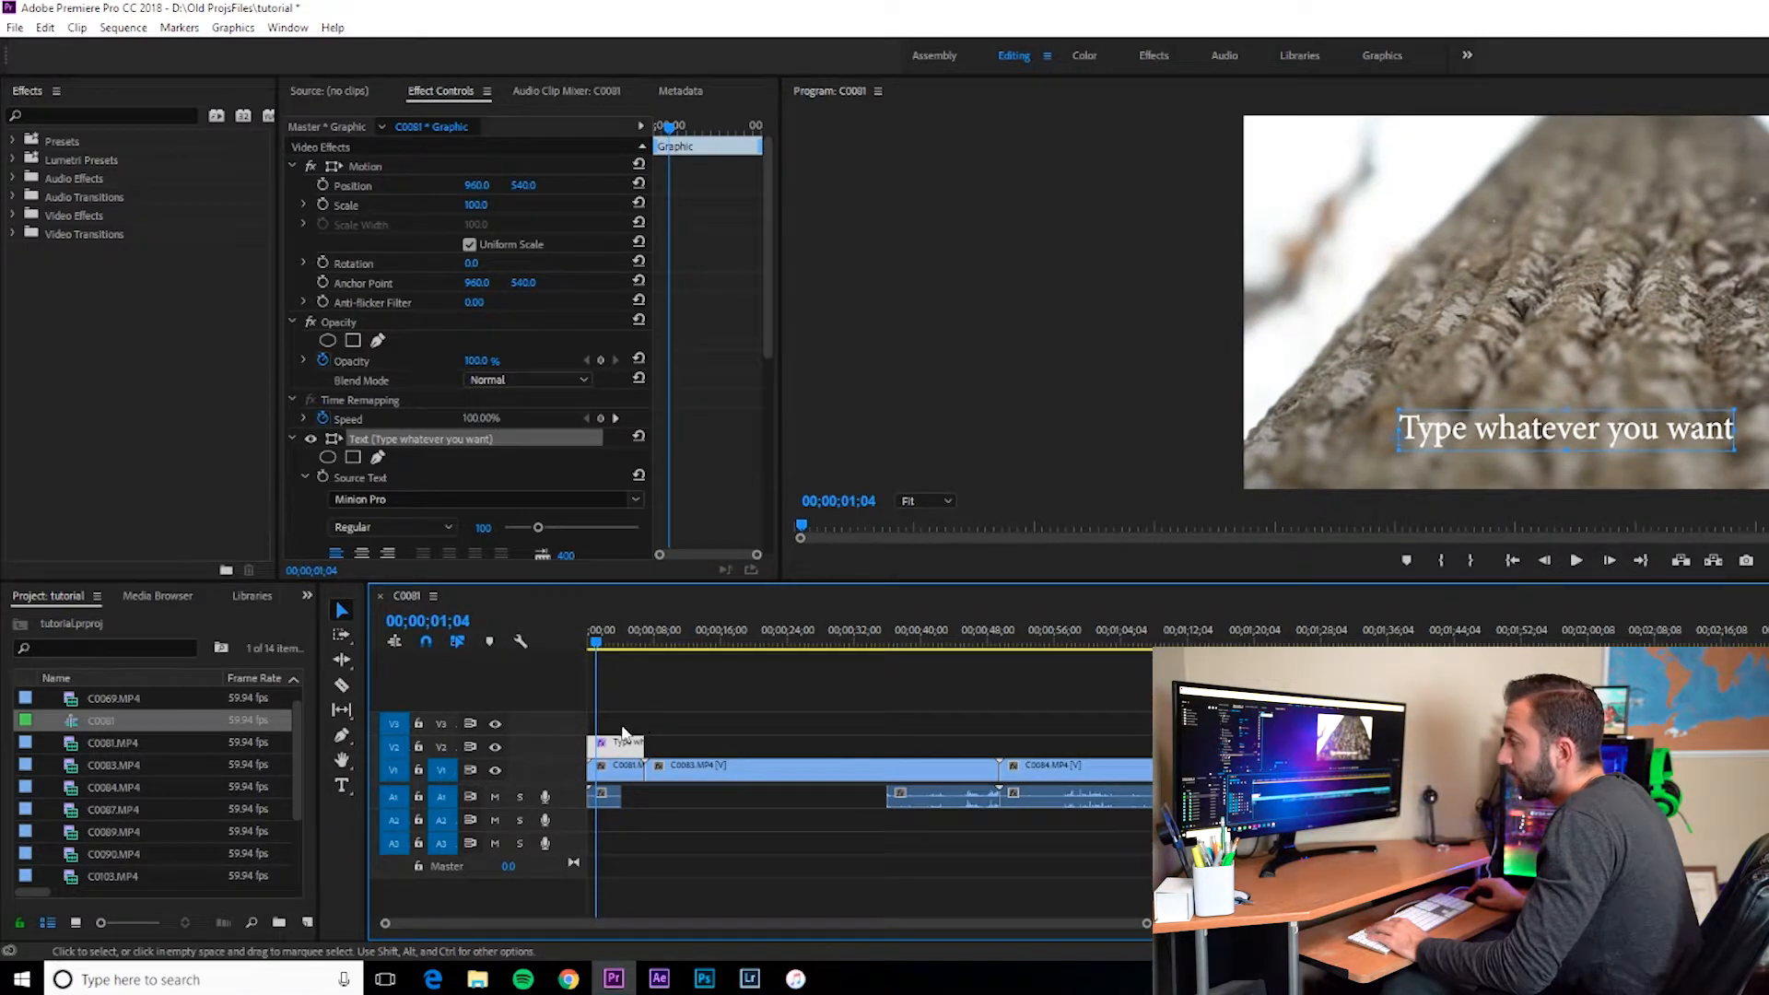
{"action": "key", "text": "Home"}
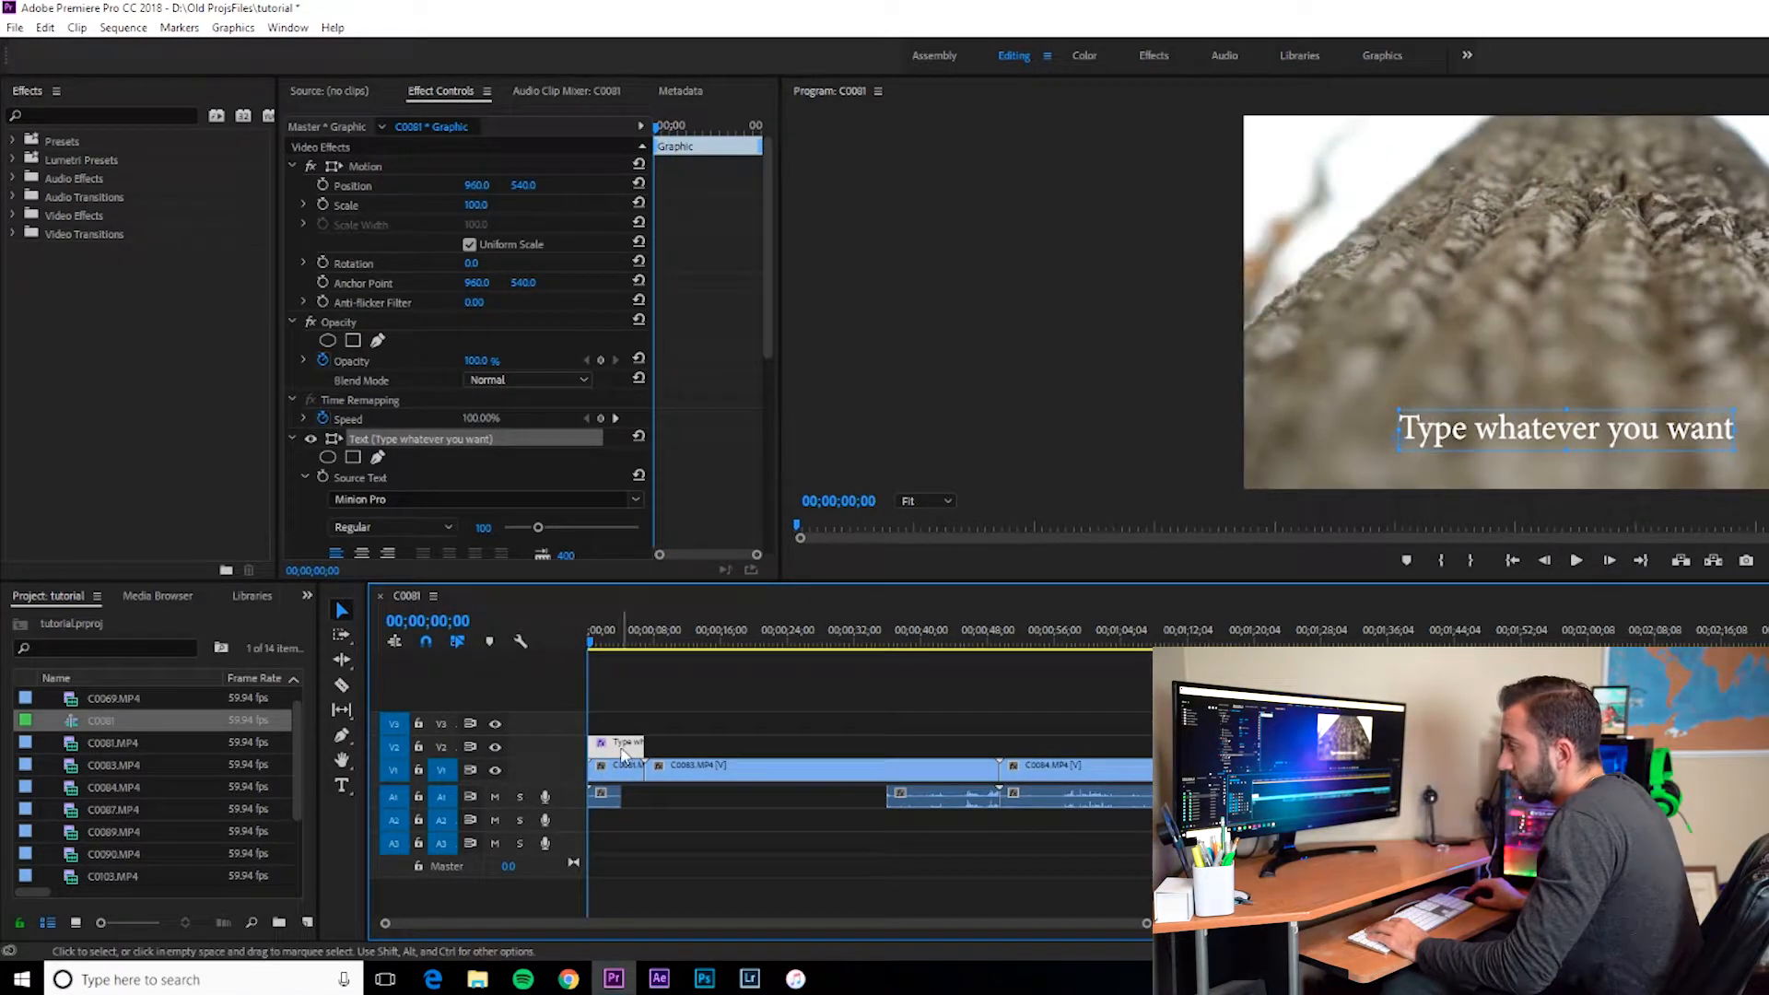
{"action": "key", "text": "space"}
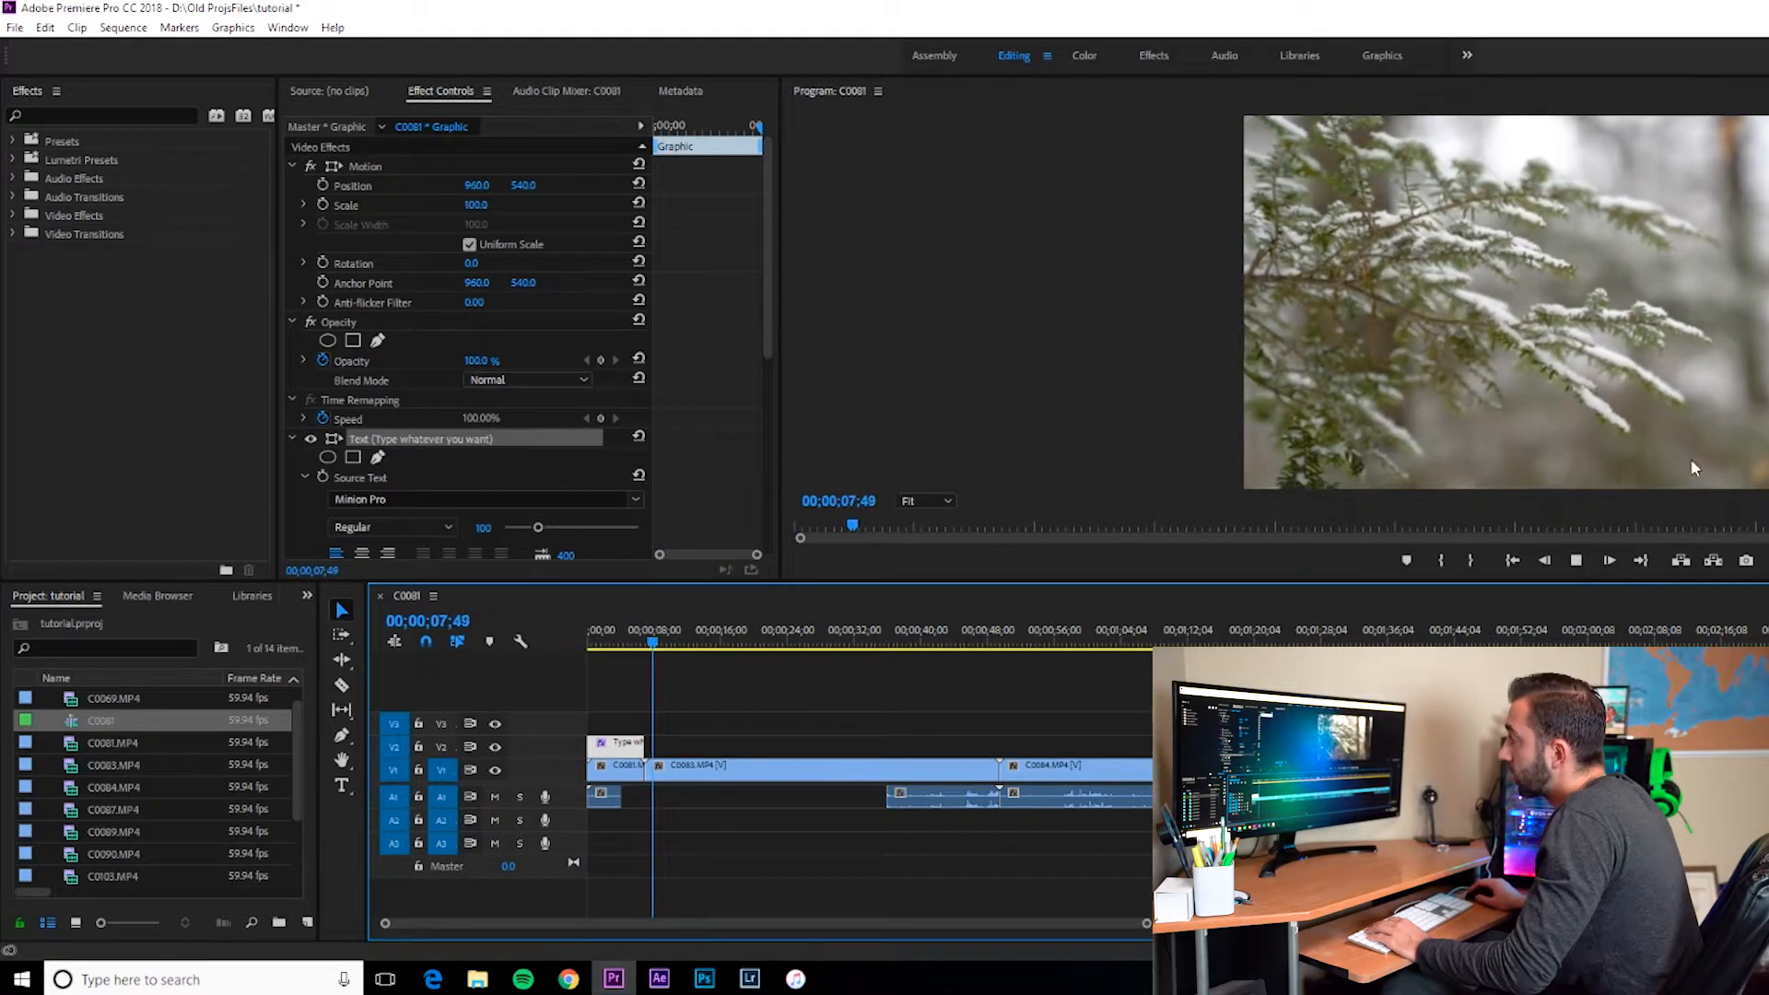
{"action": "key", "text": "space"}
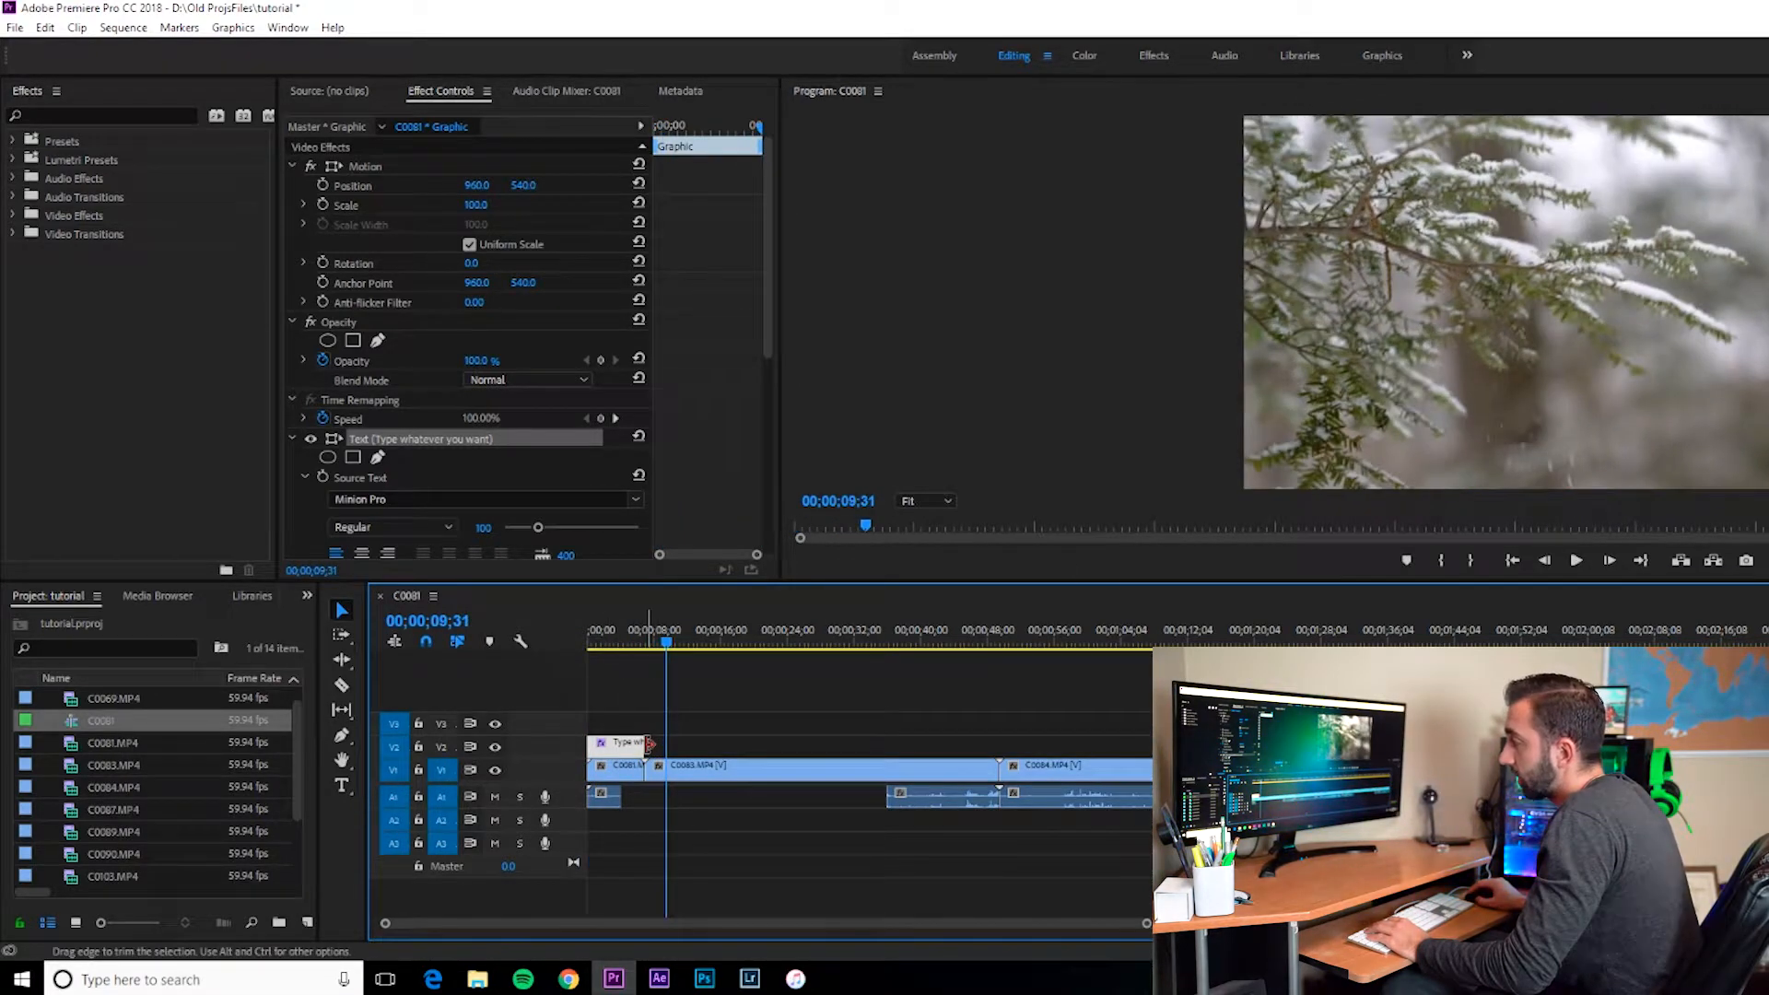
Step: Trim the end of the title clip slightly and play it back
{"action": "mouse_move", "coordinate": [648, 742]}
{"action": "left_mouse_down"}
{"action": "mouse_move", "coordinate": [770, 742]}
{"action": "mouse_move", "coordinate": [645, 743]}
{"action": "left_mouse_up"}
{"action": "left_click_drag", "start_coordinate": [644, 642], "coordinate": [621, 639]}
{"action": "key", "text": "space"}
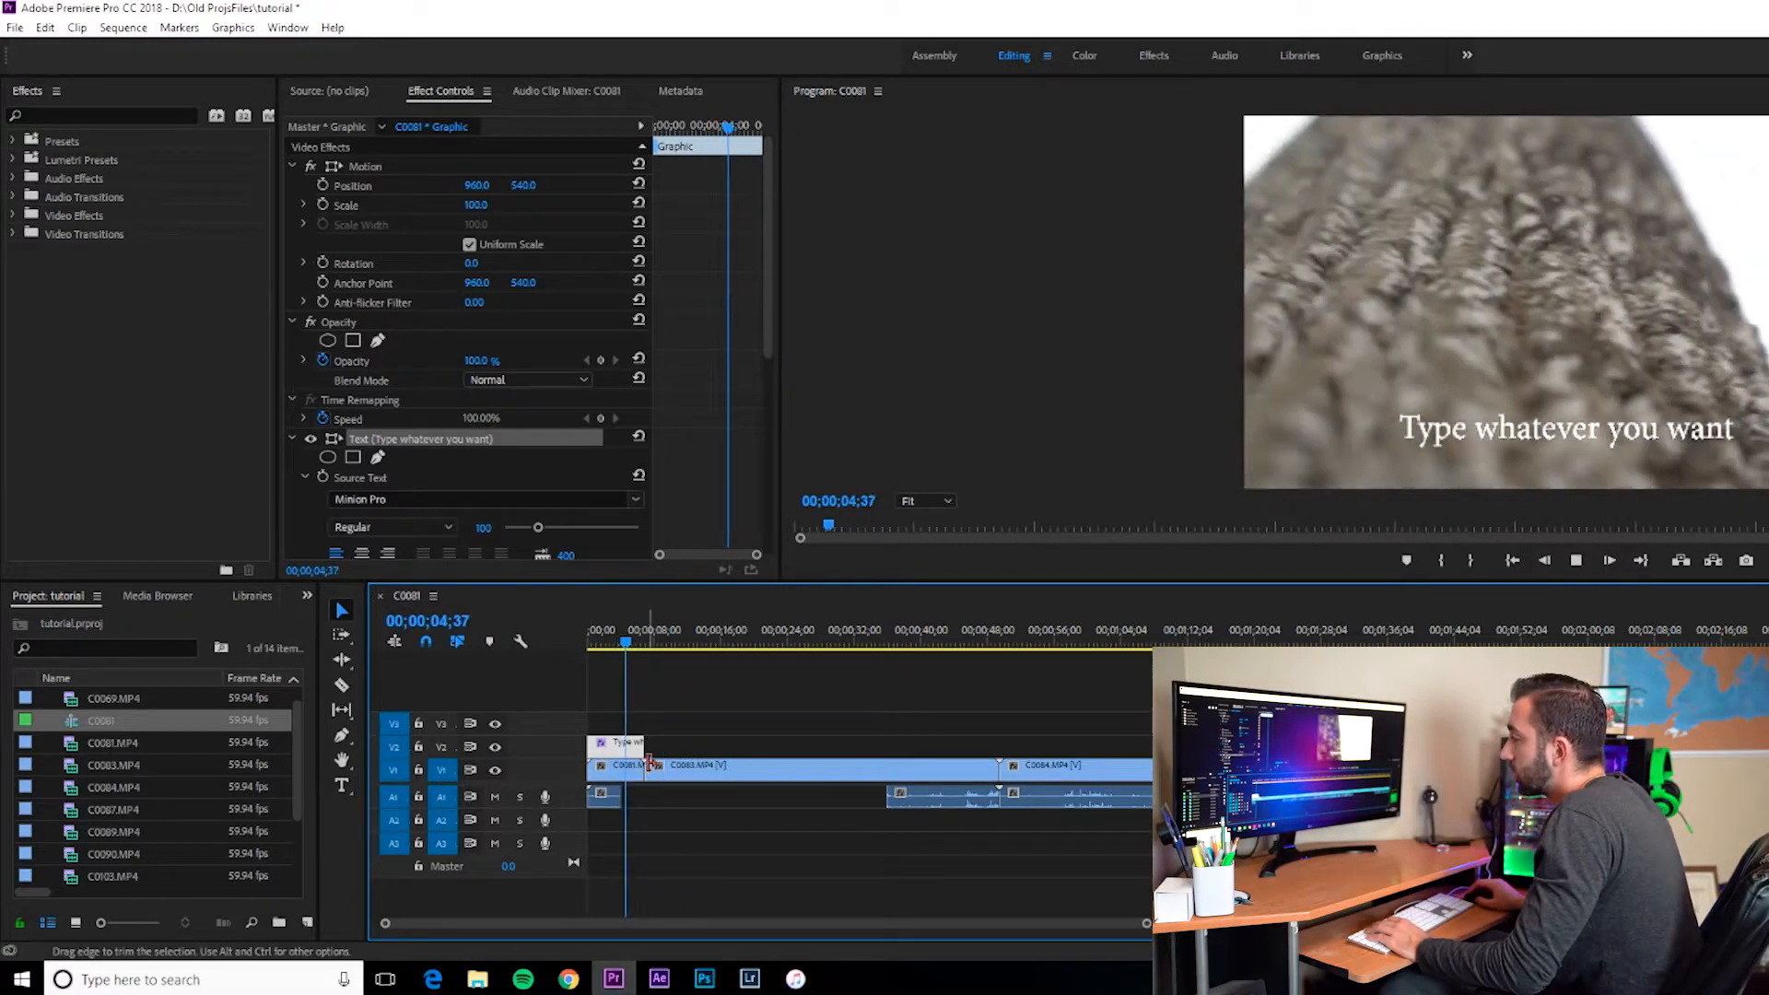
{"action": "key", "text": "space"}
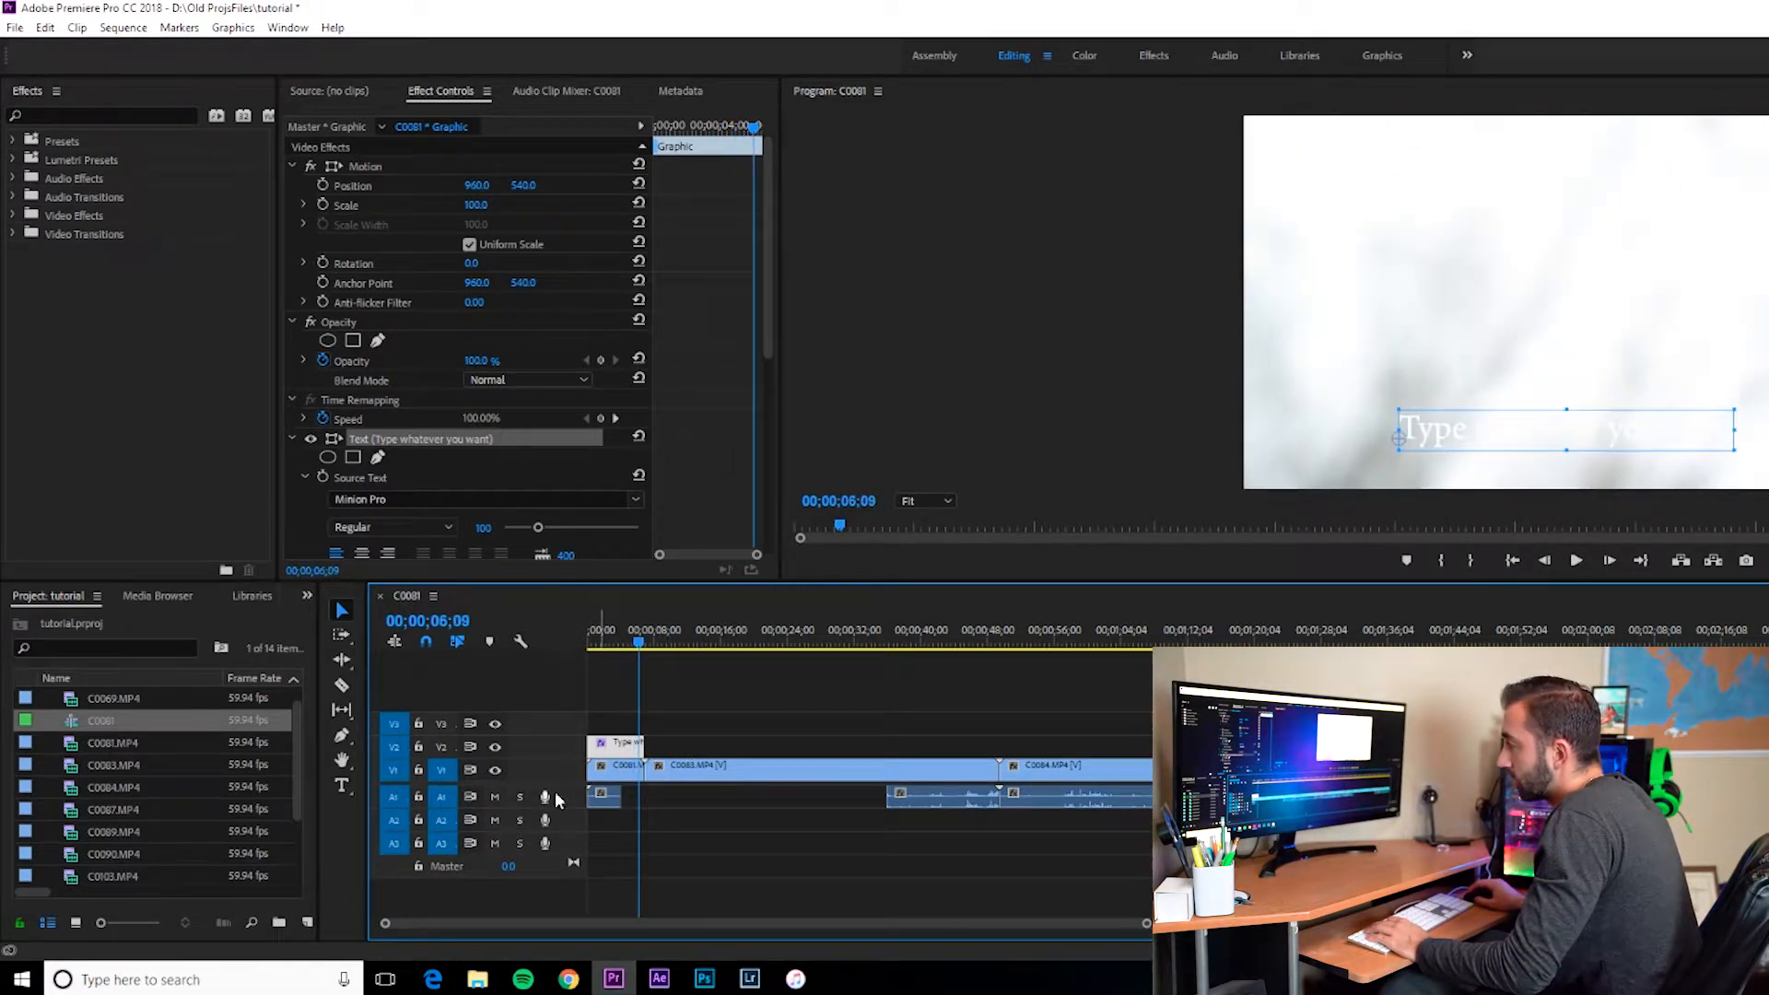
{"action": "key", "text": "space"}
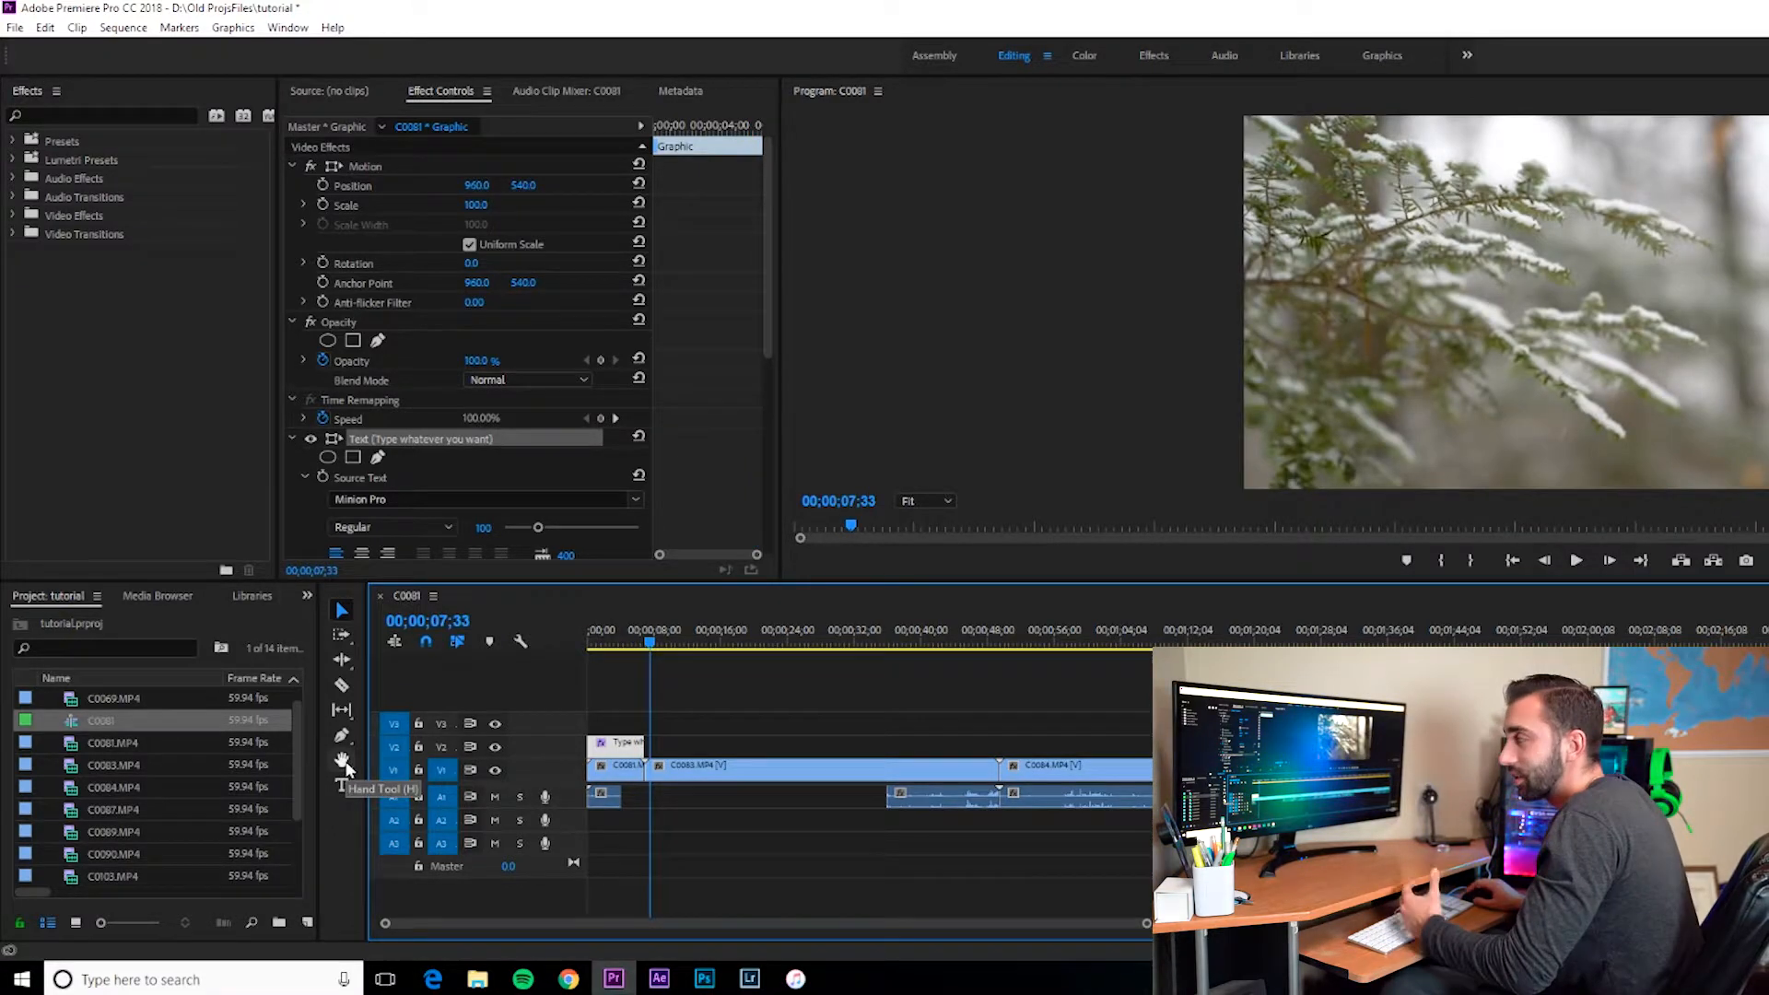
Step: Pan along the timeline with the Hand tool
{"action": "left_click", "coordinate": [344, 763]}
{"action": "left_click_drag", "start_coordinate": [1312, 744], "coordinate": [609, 734]}
{"action": "left_click_drag", "start_coordinate": [1168, 730], "coordinate": [620, 733]}
{"action": "left_click_drag", "start_coordinate": [765, 734], "coordinate": [1086, 723]}
{"action": "mouse_move", "coordinate": [893, 710]}
{"action": "left_mouse_down"}
{"action": "mouse_move", "coordinate": [1168, 715]}
{"action": "mouse_move", "coordinate": [939, 722]}
{"action": "mouse_move", "coordinate": [1071, 721]}
{"action": "left_mouse_up"}
{"action": "left_click_drag", "start_coordinate": [756, 925], "coordinate": [604, 932]}
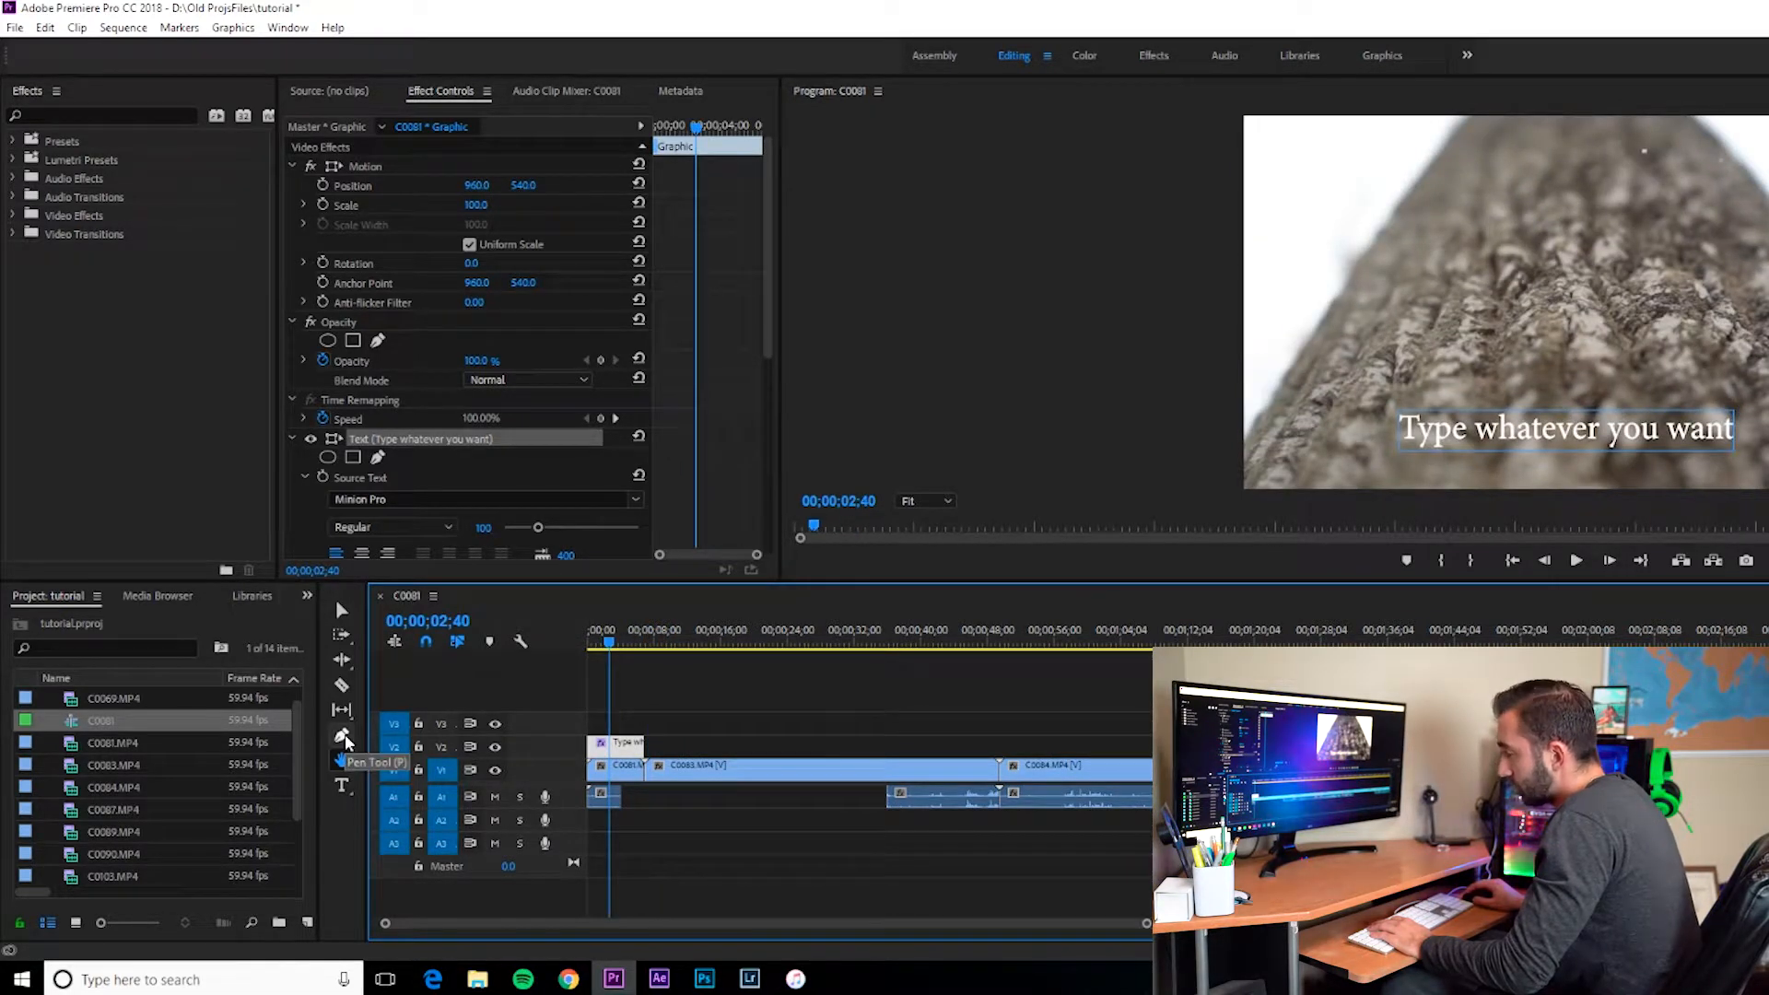
Step: Draw a red freeform shape over the frame with the Pen tool, then undo the drawing
{"action": "left_click", "coordinate": [345, 738]}
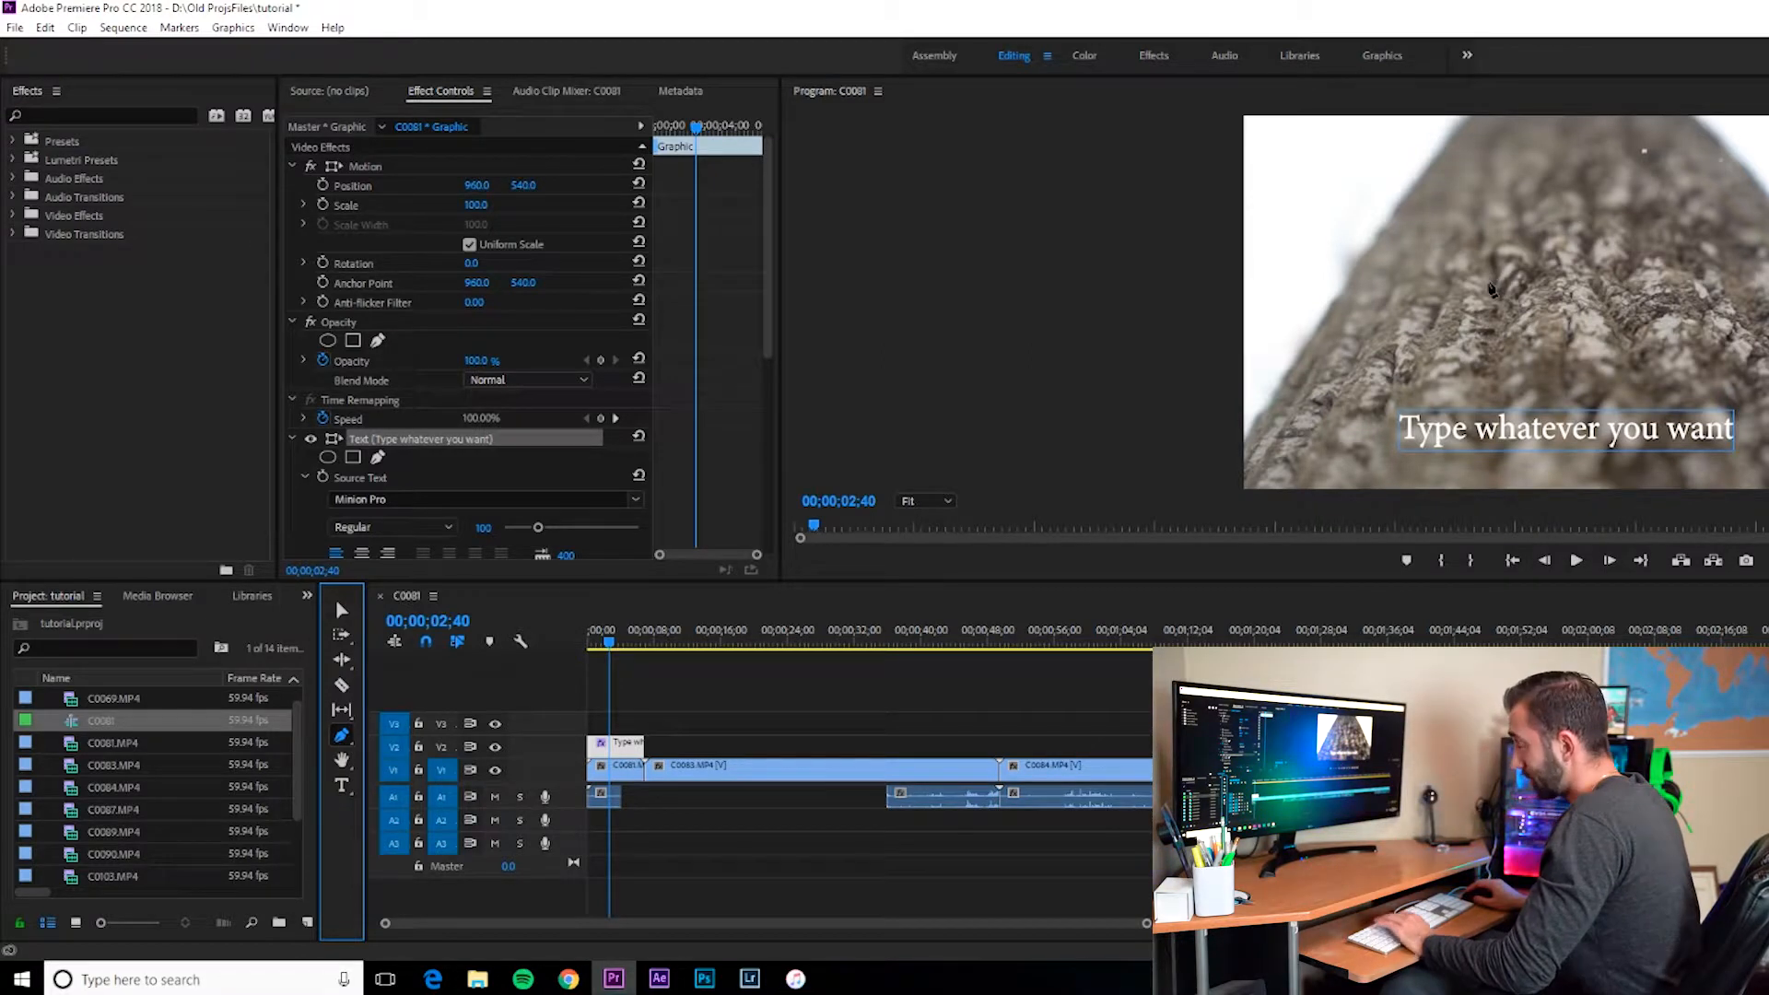
{"action": "left_click", "coordinate": [1488, 283]}
{"action": "left_click", "coordinate": [1474, 342]}
{"action": "left_click", "coordinate": [1619, 342]}
{"action": "left_click", "coordinate": [1618, 297]}
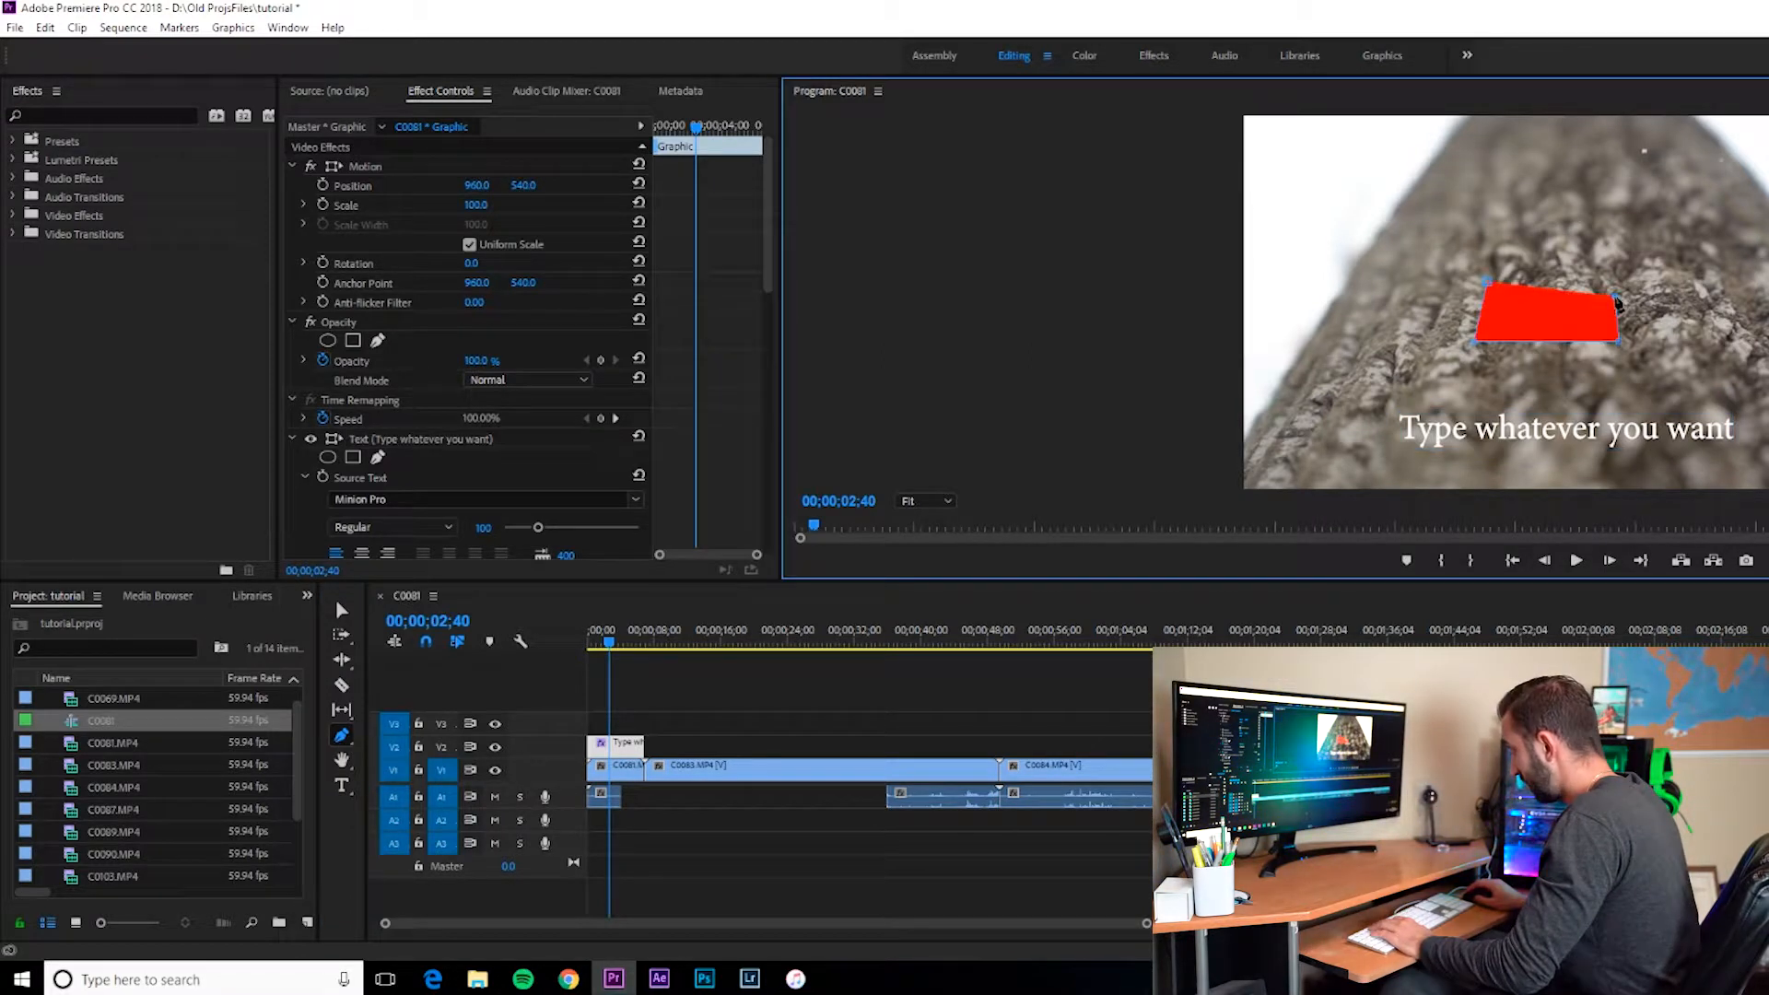
{"action": "left_click", "coordinate": [1574, 242]}
{"action": "left_click", "coordinate": [1493, 250]}
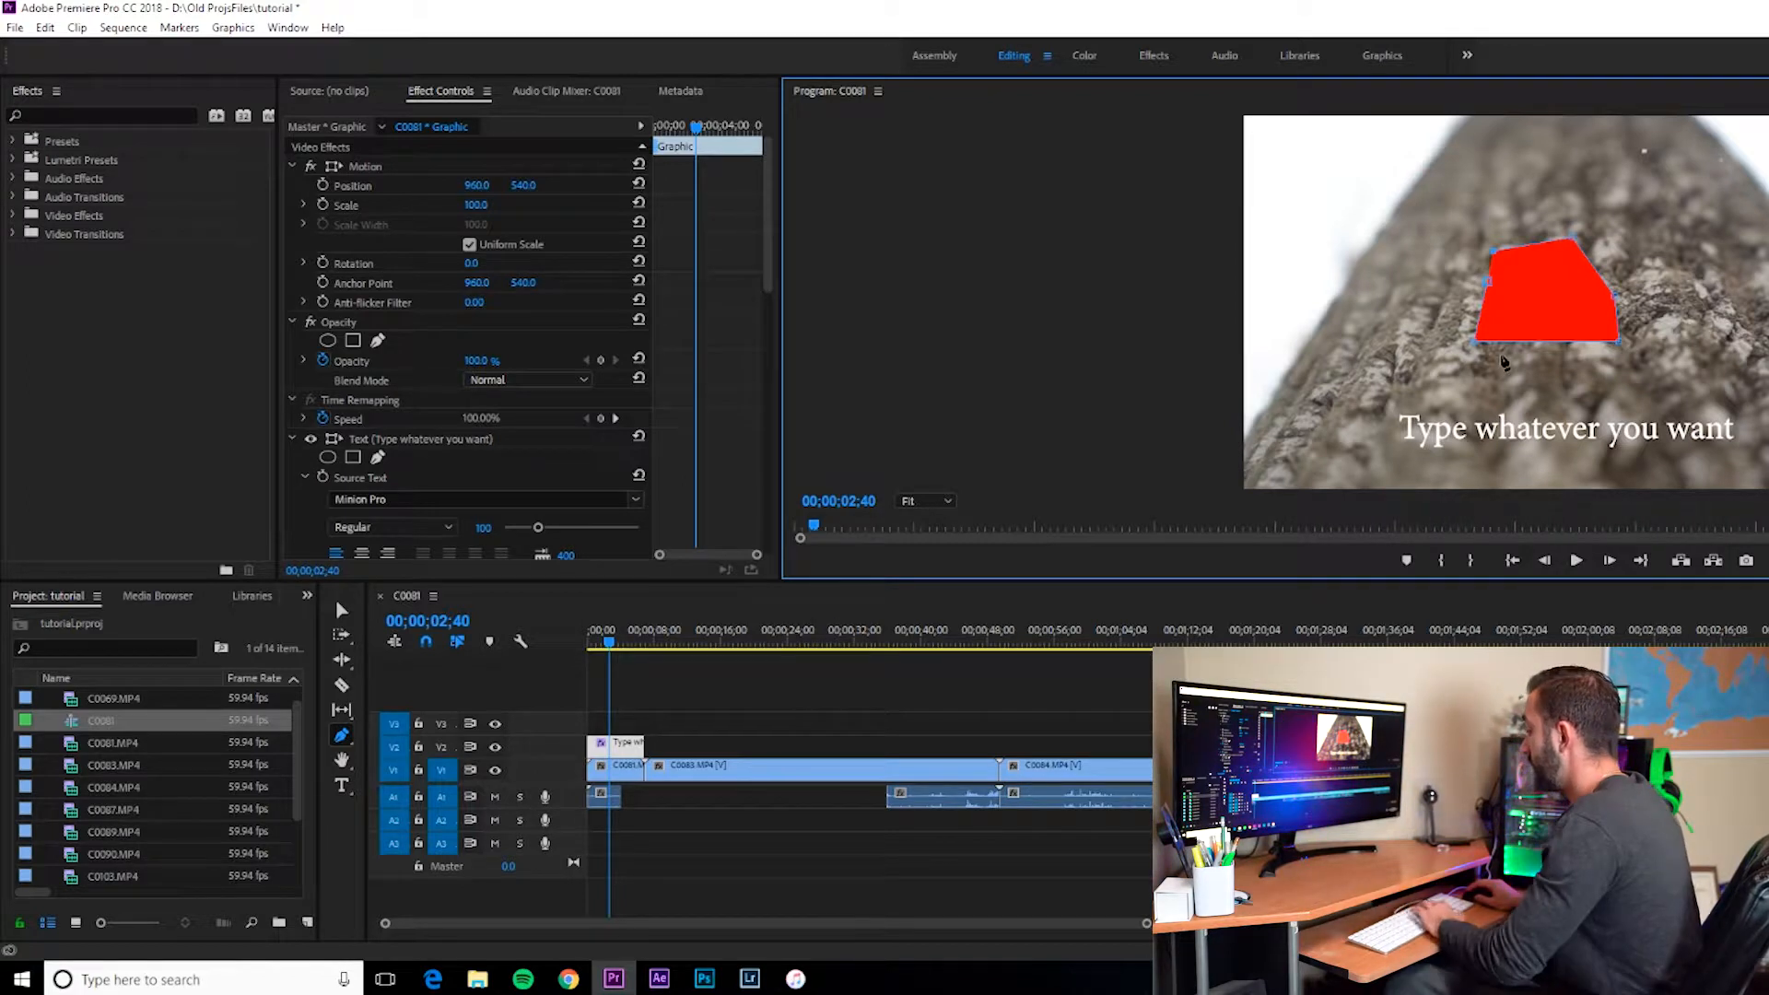
{"action": "key", "text": "ctrl+z"}
{"action": "key", "text": "ctrl+z"}
{"action": "key", "text": "ctrl+z"}
{"action": "key", "text": "ctrl+z"}
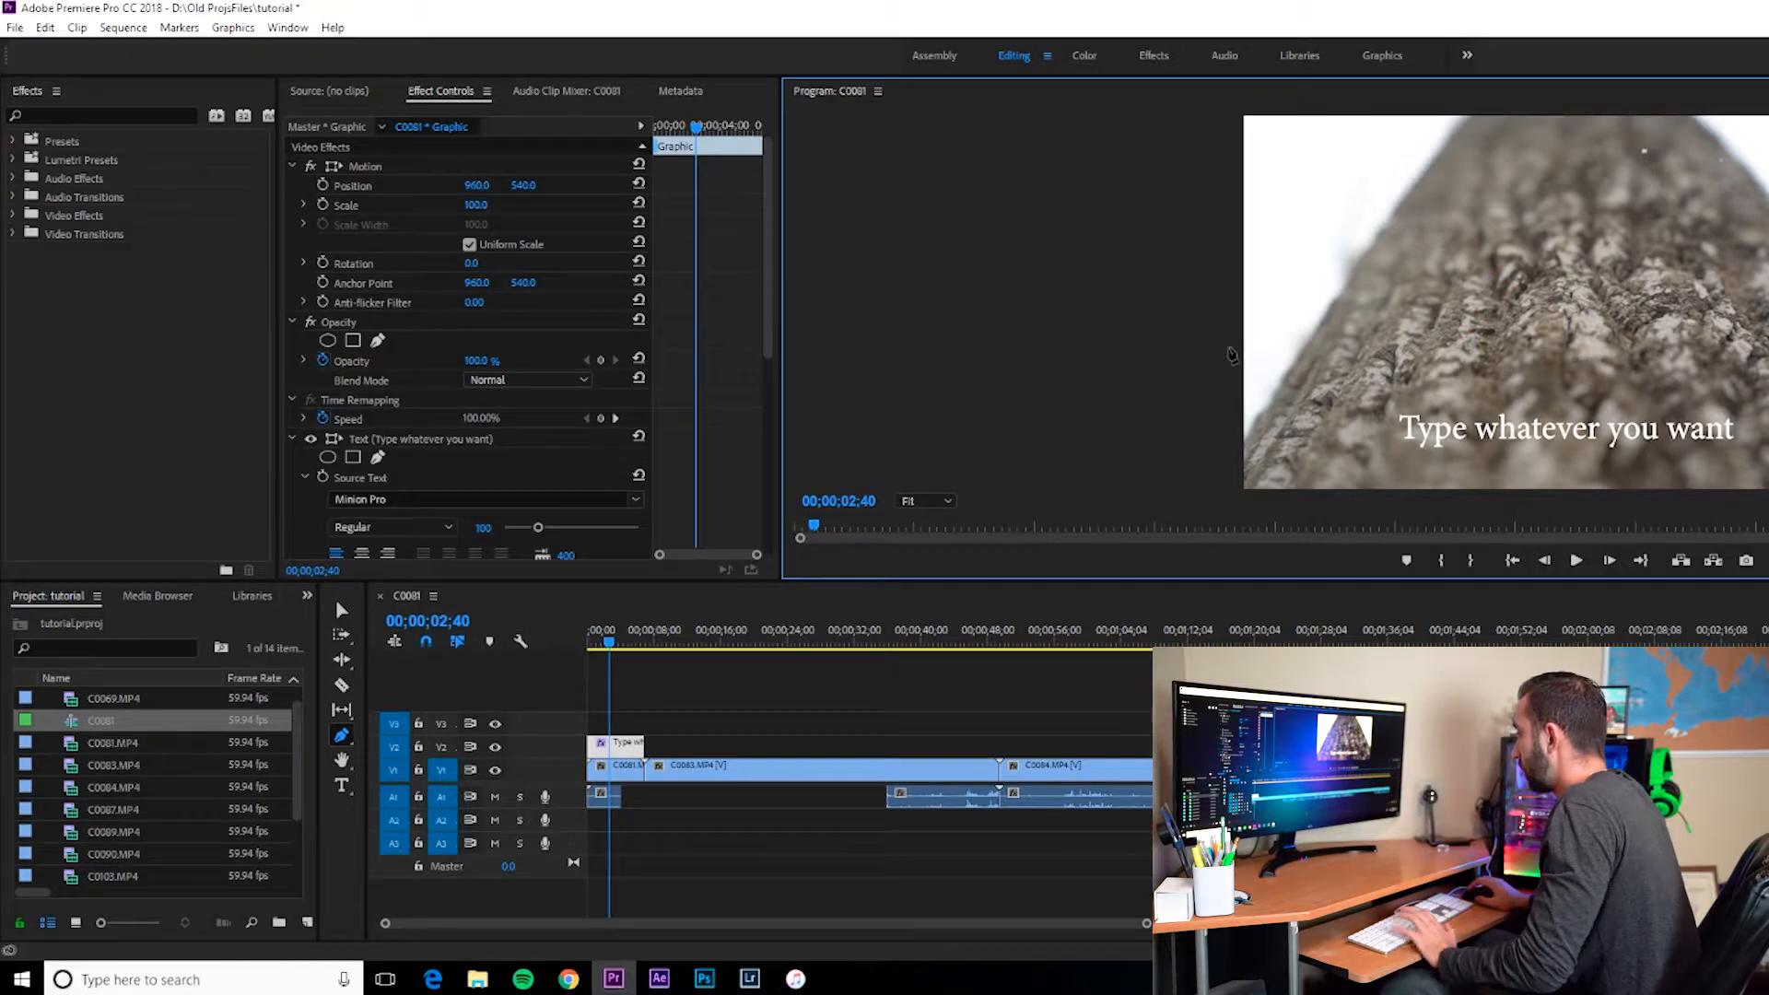
Step: Slip the title clip slightly with the Slip tool and switch back to the Selection tool
{"action": "left_click", "coordinate": [346, 711]}
{"action": "left_click", "coordinate": [619, 634]}
{"action": "left_click", "coordinate": [343, 712]}
{"action": "left_click_drag", "start_coordinate": [597, 645], "coordinate": [602, 645]}
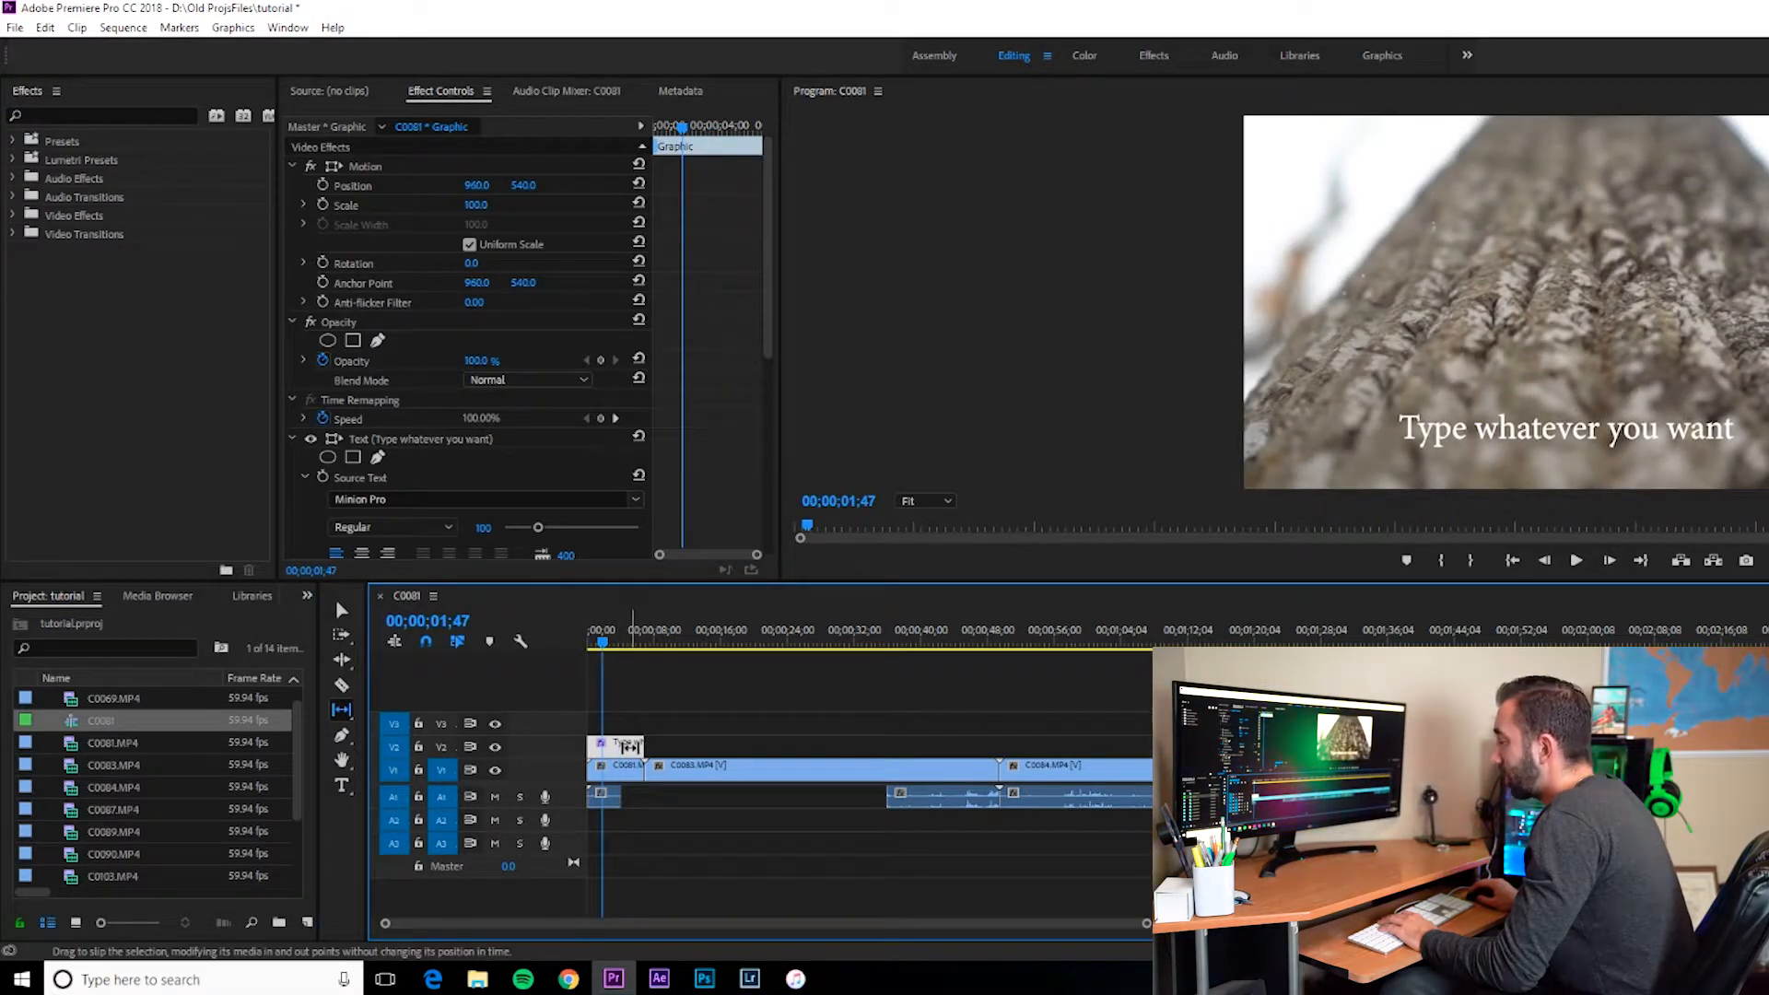
{"action": "key", "text": "v"}
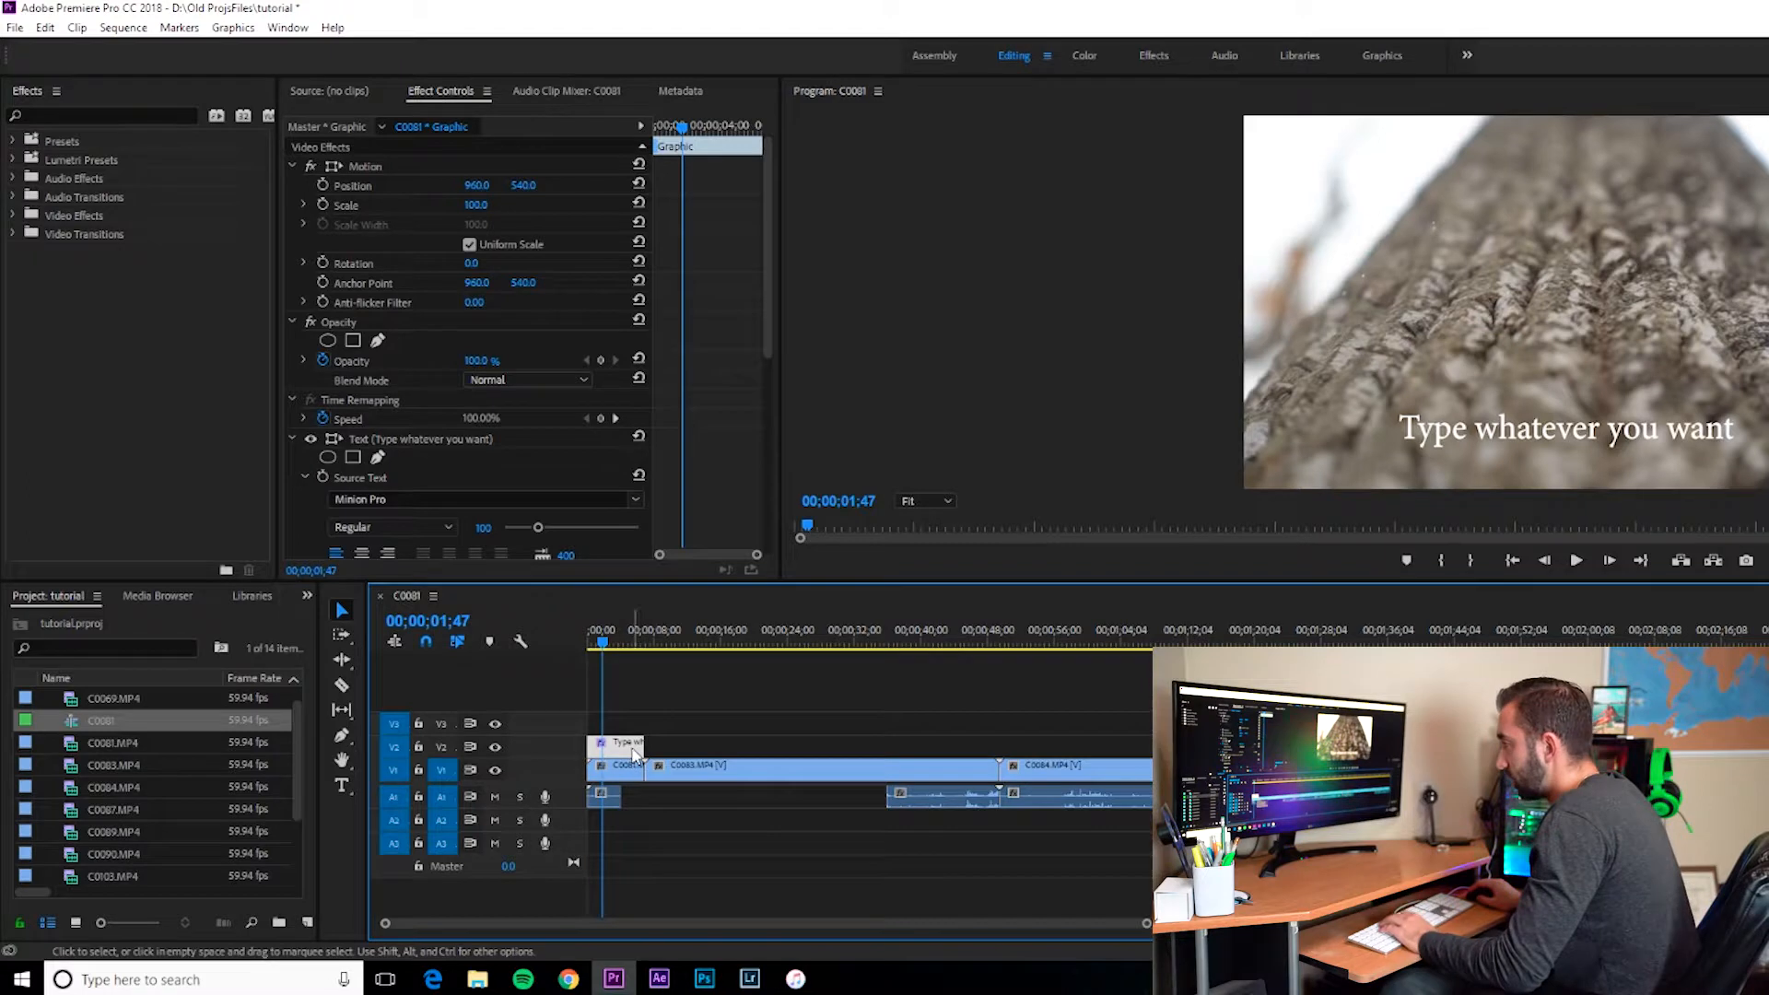
Step: Move the C0083 clip right after the first clip, close C0084 up behind it, and play back the sequence
{"action": "left_click_drag", "start_coordinate": [656, 772], "coordinate": [701, 782]}
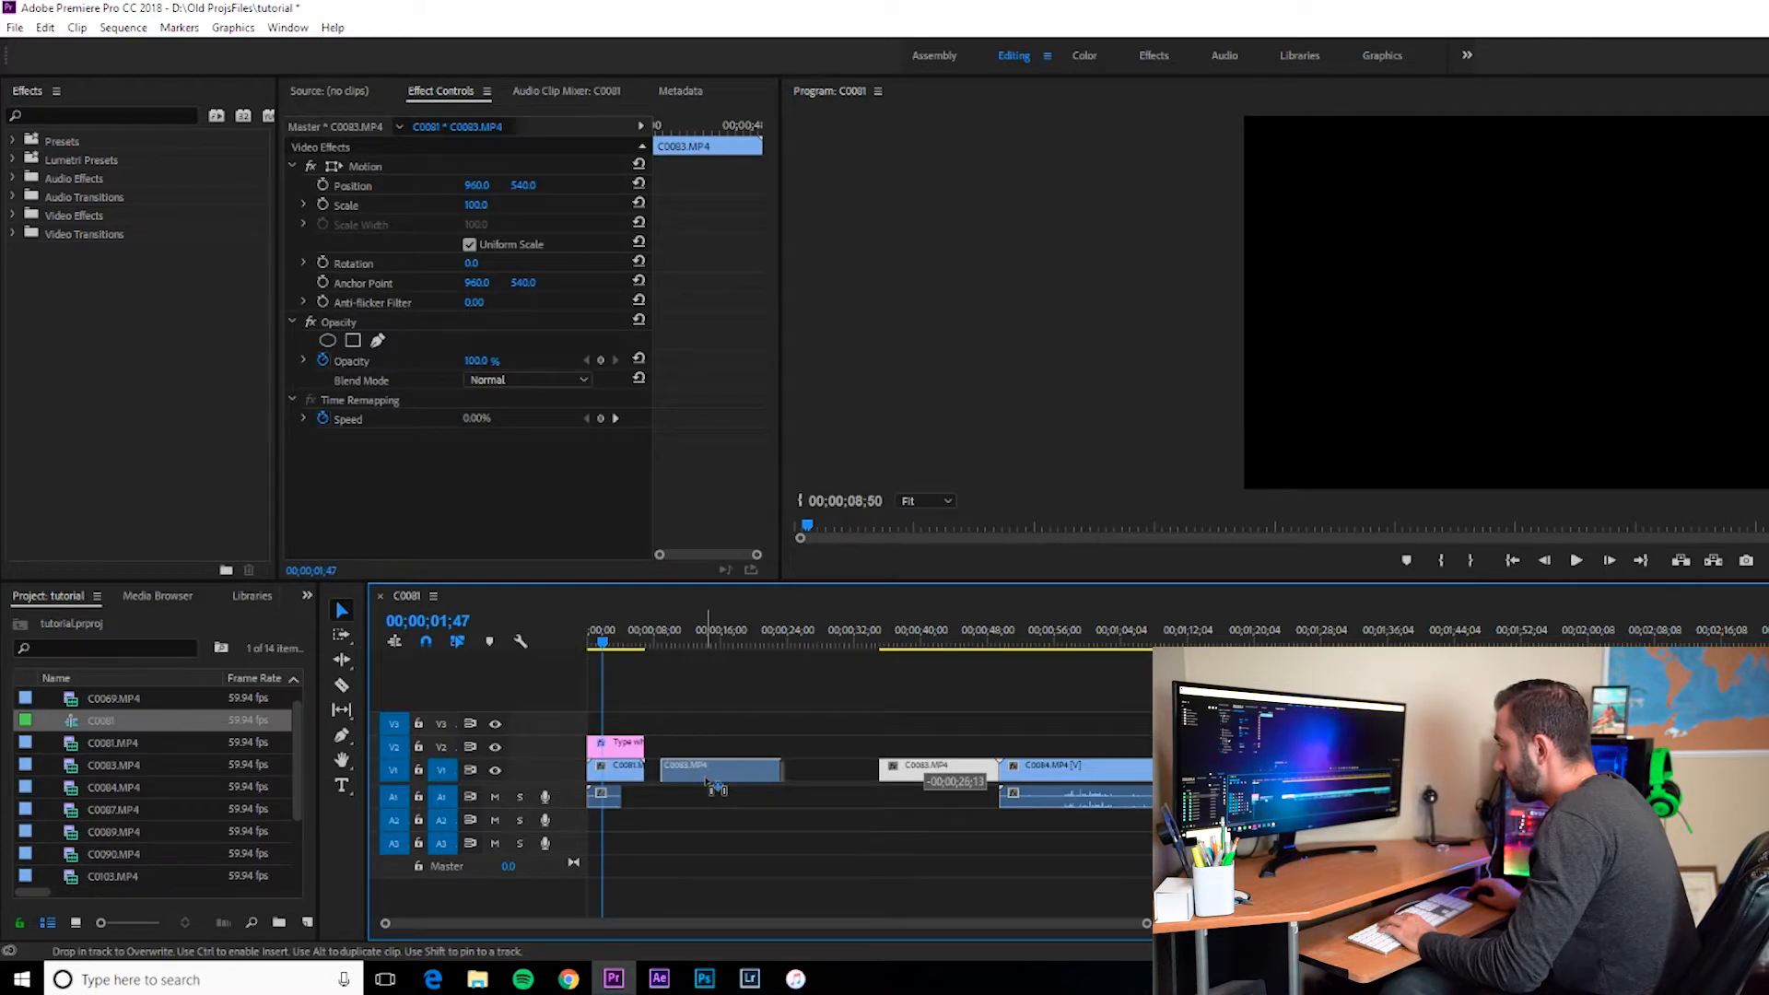
{"action": "left_click_drag", "start_coordinate": [1055, 782], "coordinate": [810, 781]}
{"action": "left_click", "coordinate": [717, 772]}
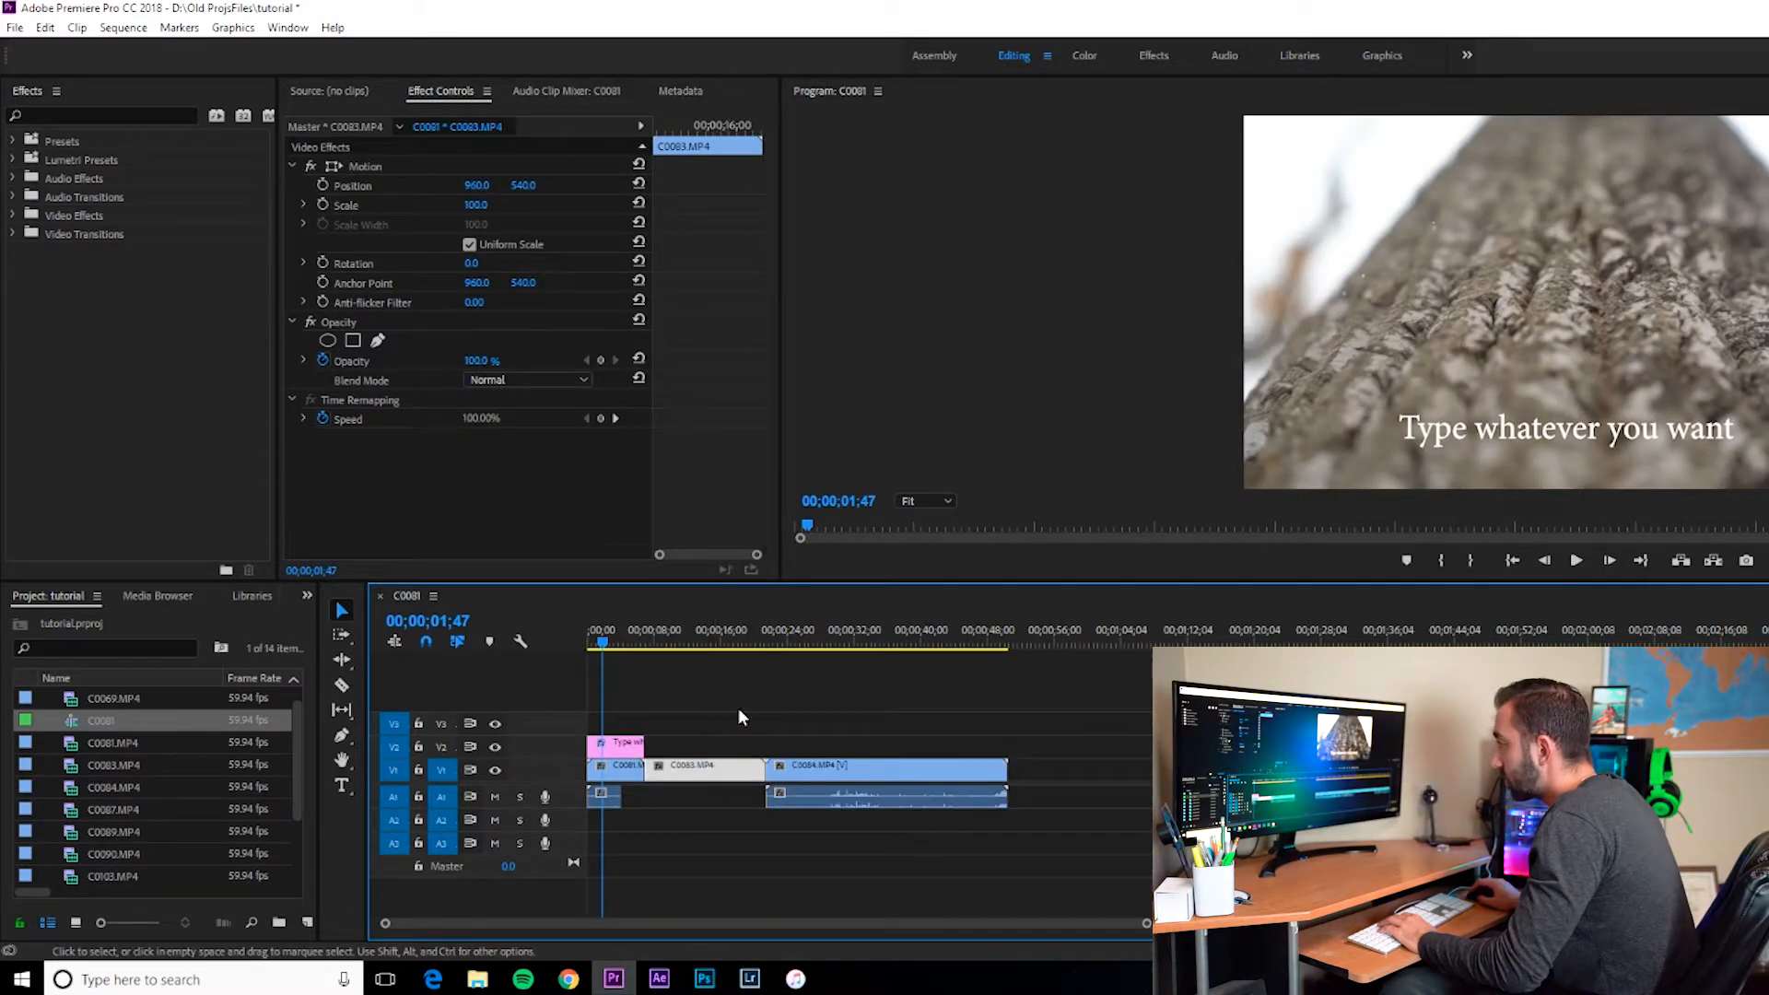
{"action": "key", "text": "Down"}
{"action": "key", "text": "space"}
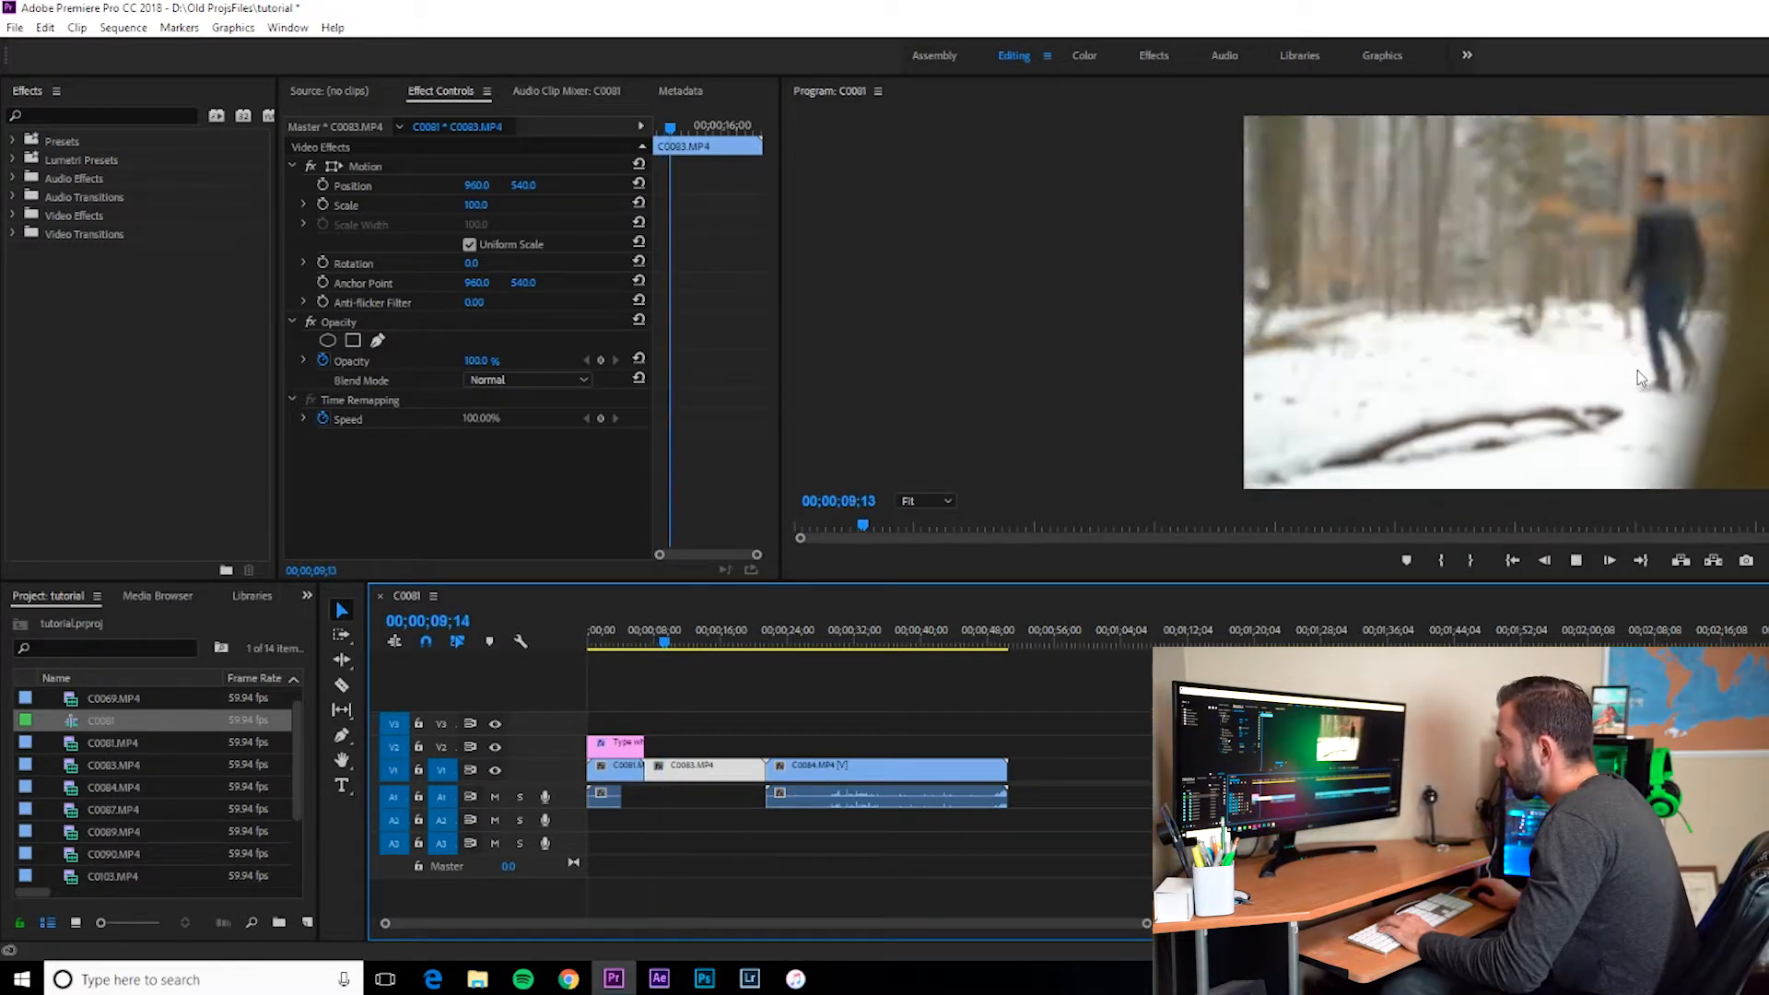
{"action": "key", "text": "space"}
Step: Slip the content of the C0083 clip with the Slip tool and play back the result
{"action": "left_click", "coordinate": [341, 709]}
{"action": "left_click_drag", "start_coordinate": [719, 772], "coordinate": [630, 753]}
{"action": "left_click_drag", "start_coordinate": [677, 652], "coordinate": [644, 650]}
{"action": "key", "text": "space"}
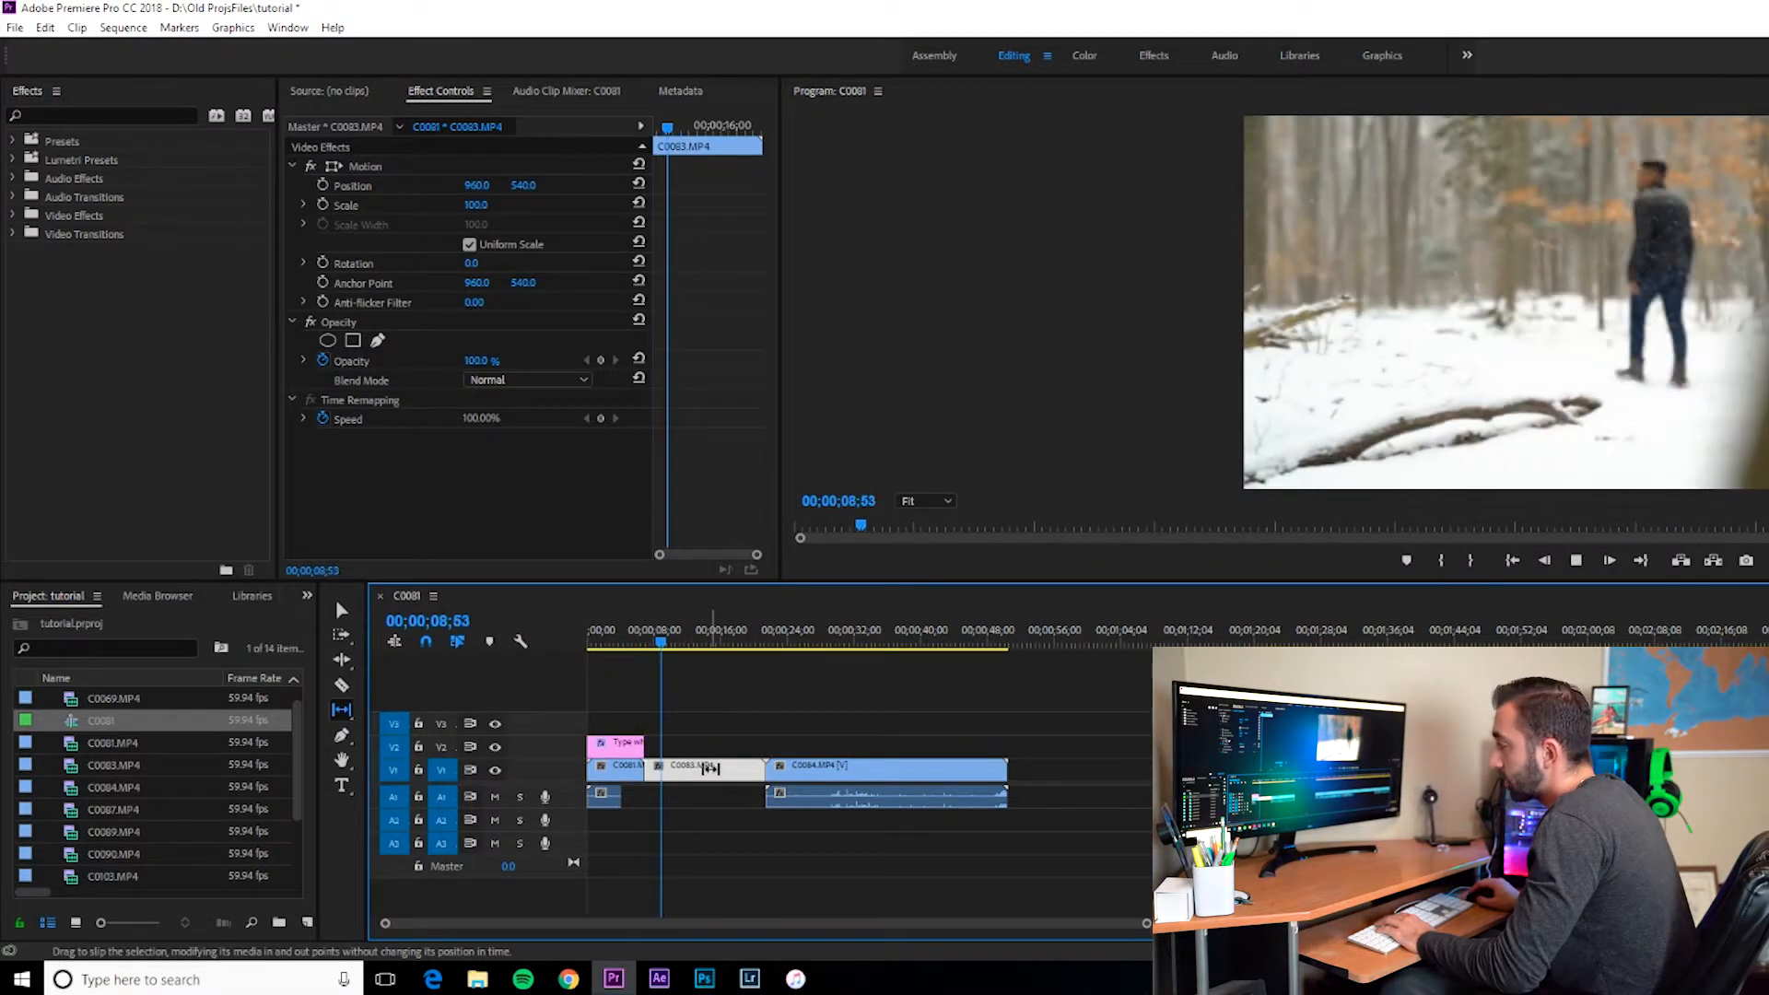
{"action": "key", "text": "space"}
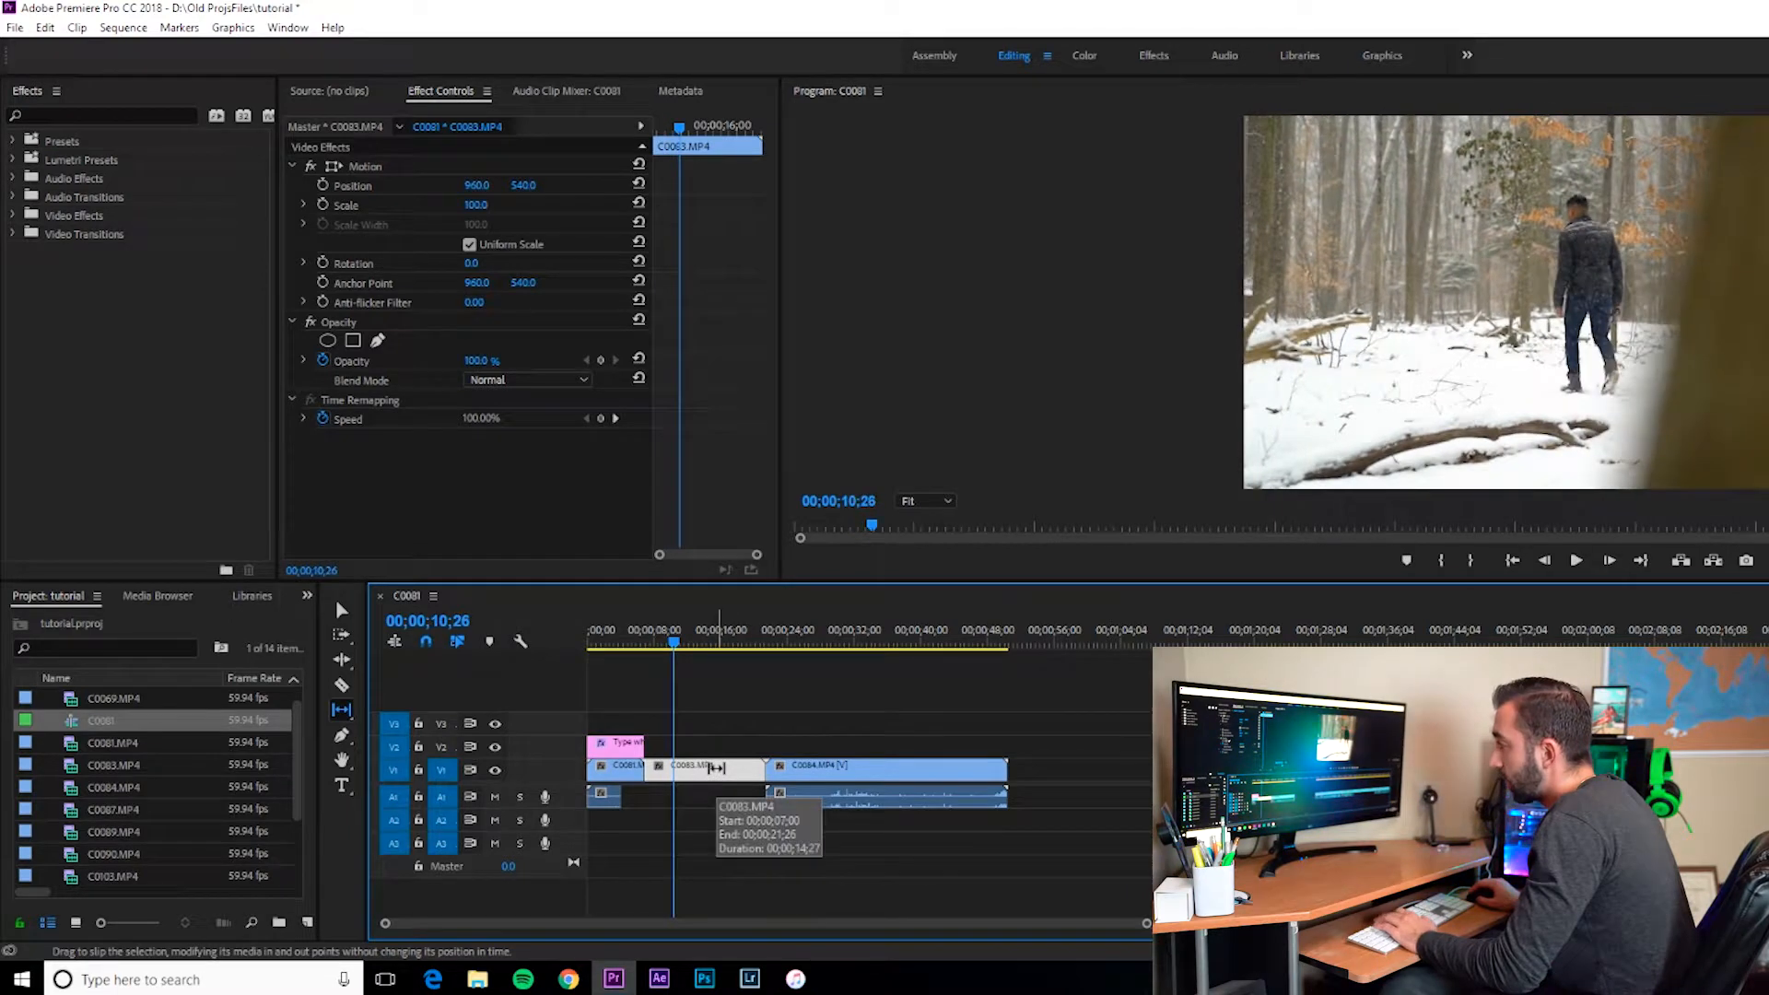
Step: Slip the C0083 clip's content twice more, previewing the sequence after each adjustment
{"action": "left_click_drag", "start_coordinate": [709, 768], "coordinate": [658, 768]}
{"action": "left_click_drag", "start_coordinate": [676, 644], "coordinate": [655, 644]}
{"action": "key", "text": "space"}
{"action": "key", "text": "space"}
{"action": "left_click_drag", "start_coordinate": [684, 770], "coordinate": [711, 770]}
{"action": "left_click", "coordinate": [640, 645]}
{"action": "key", "text": "space"}
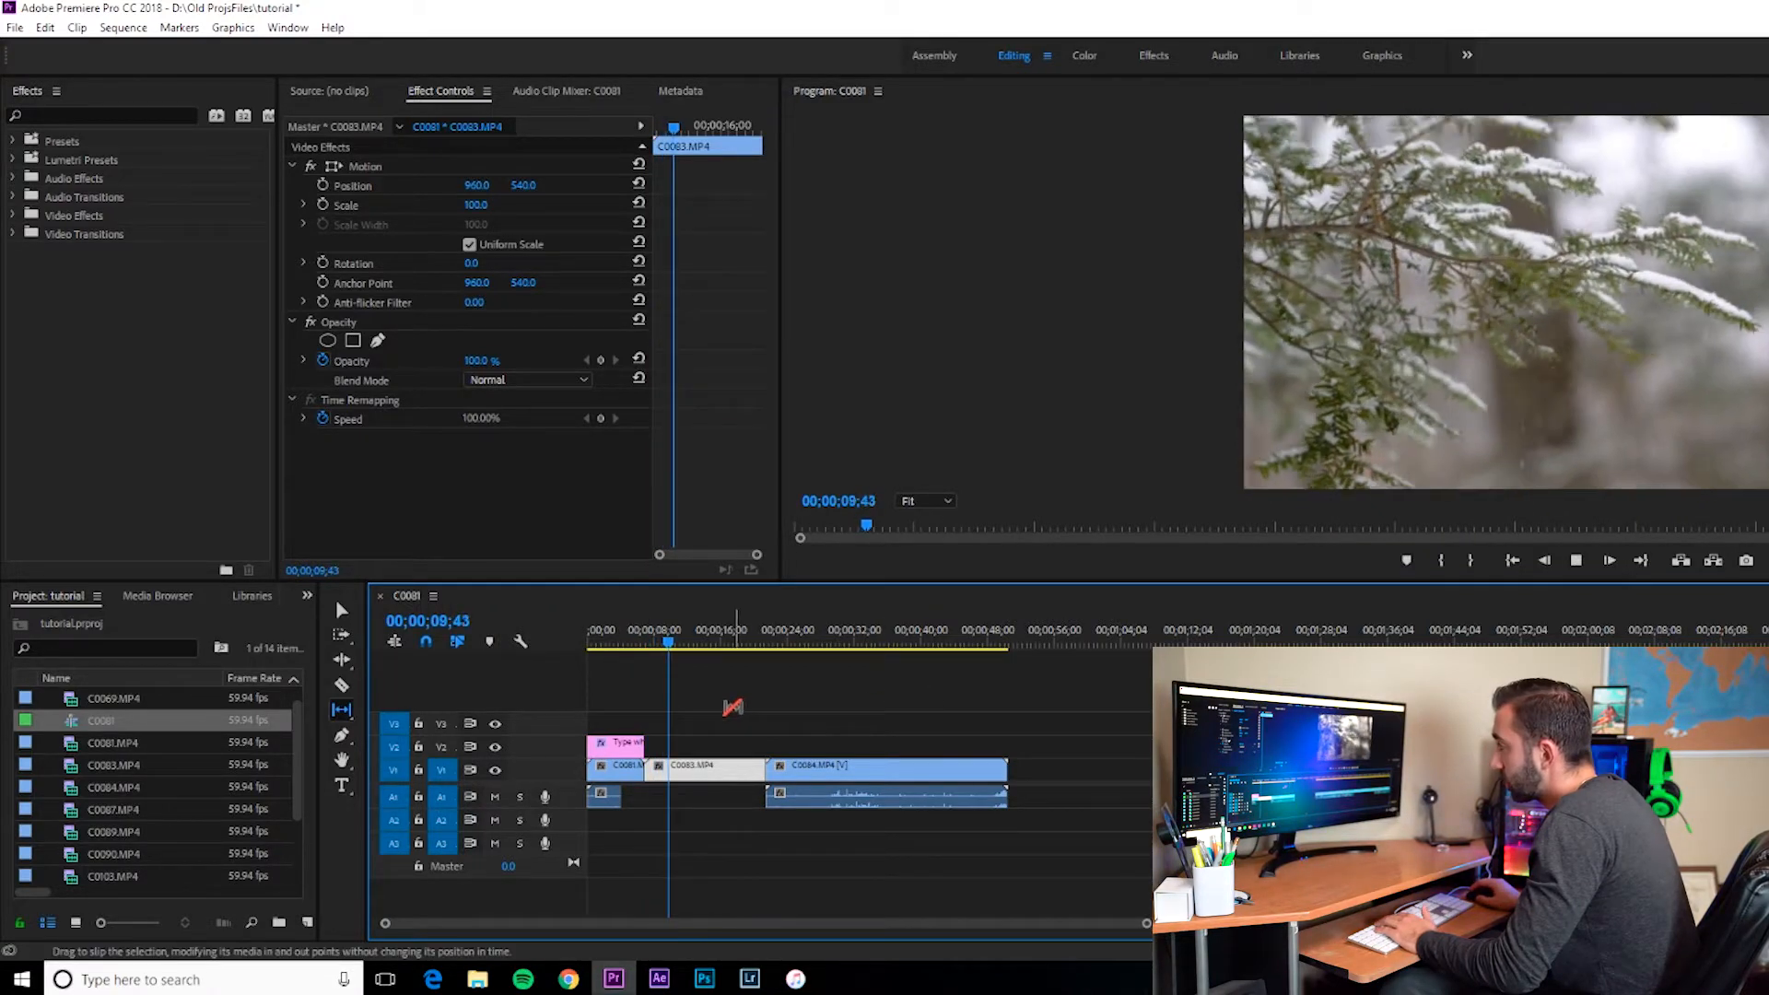
{"action": "key", "text": "space"}
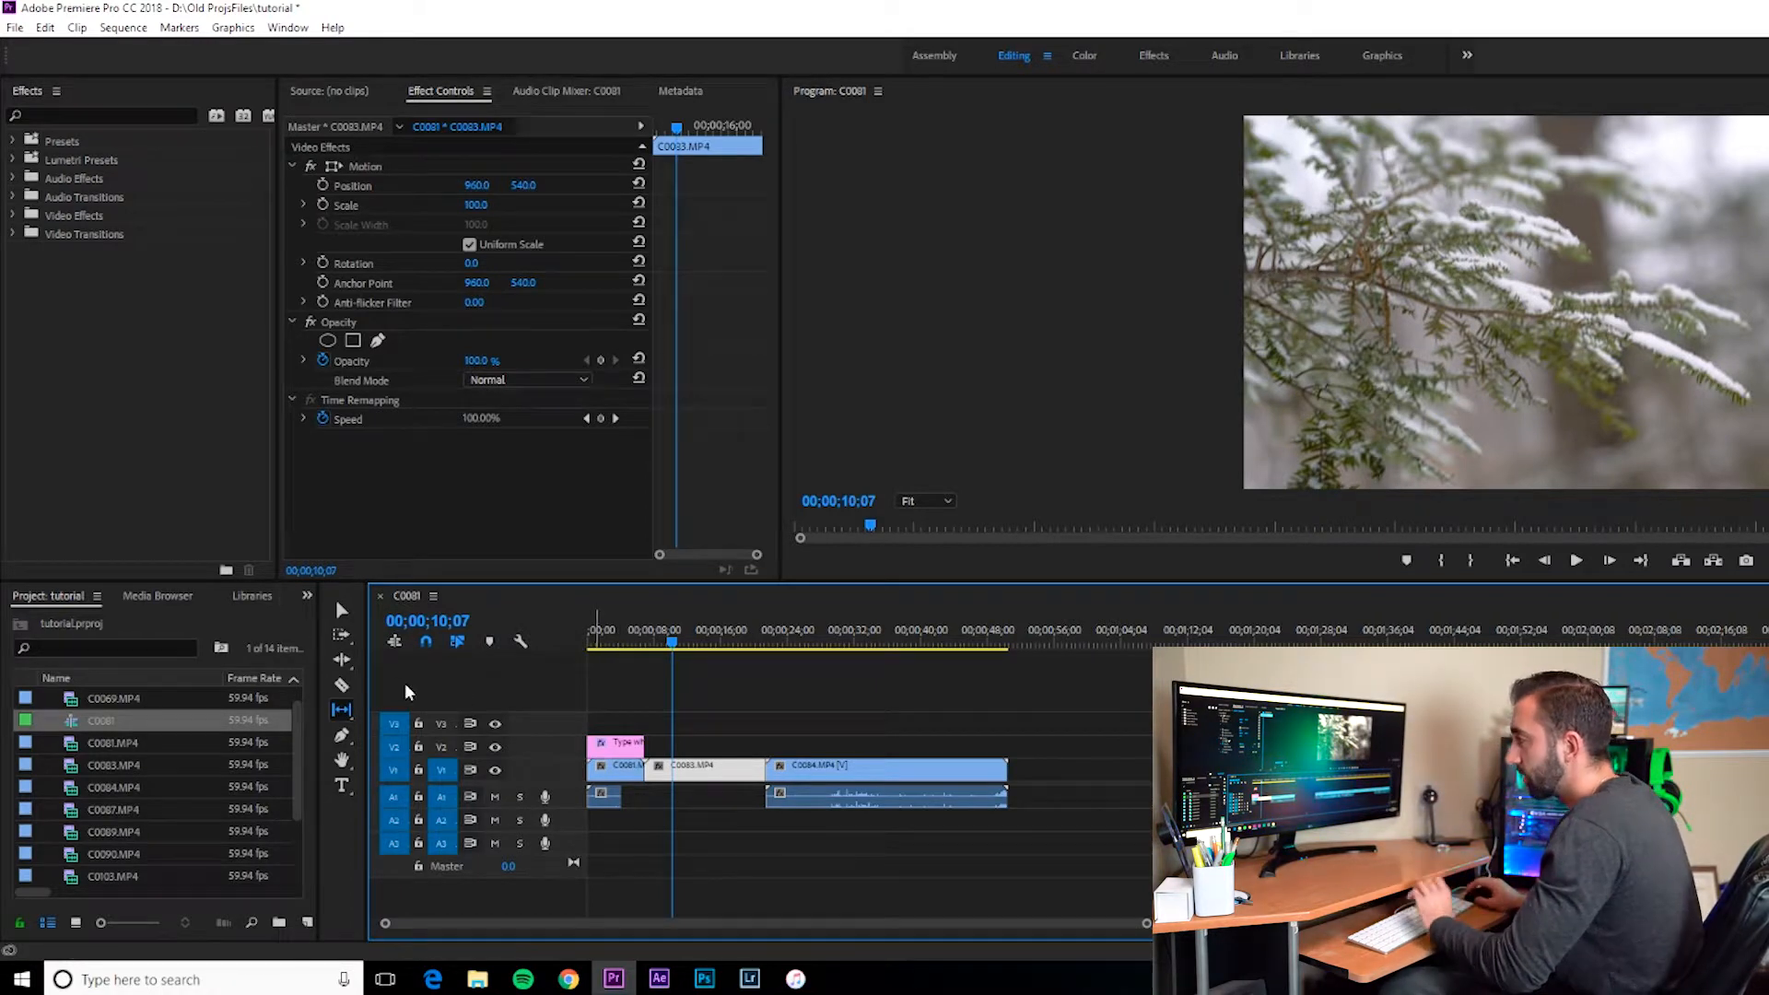
Step: Split the C0083 clip with the Razor tool, delete its later part, and play back the sequence
{"action": "left_click", "coordinate": [342, 686]}
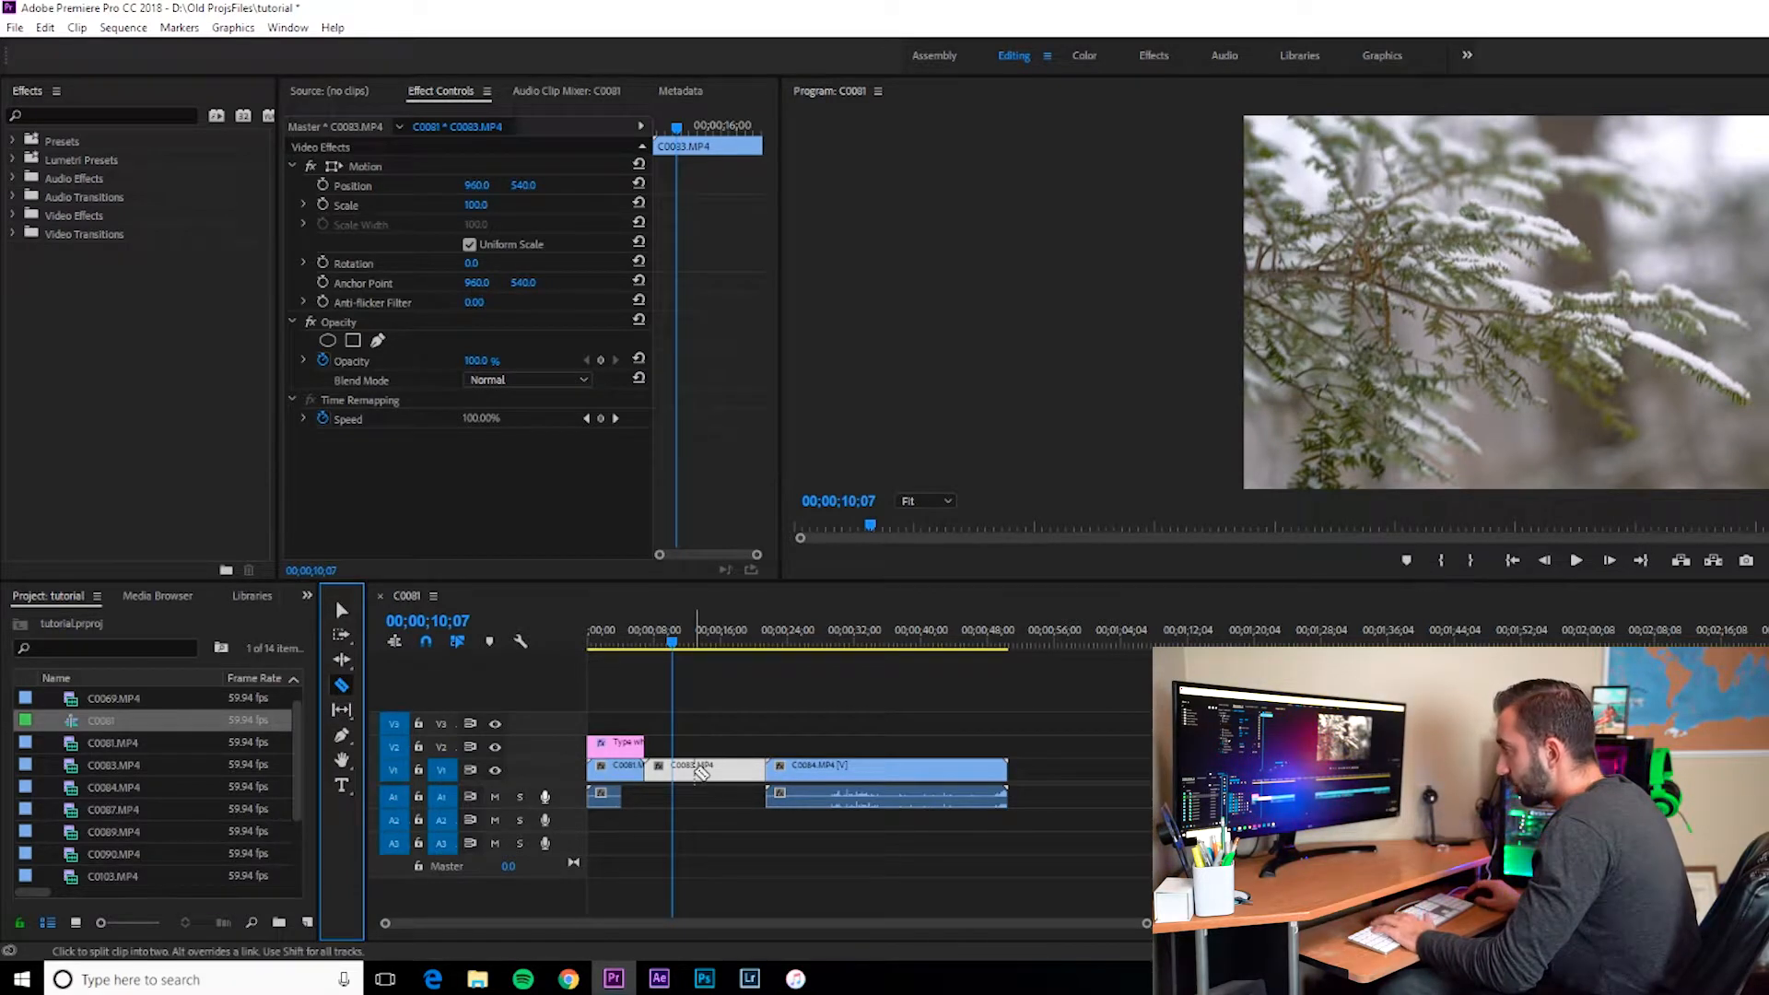
{"action": "left_click", "coordinate": [707, 770]}
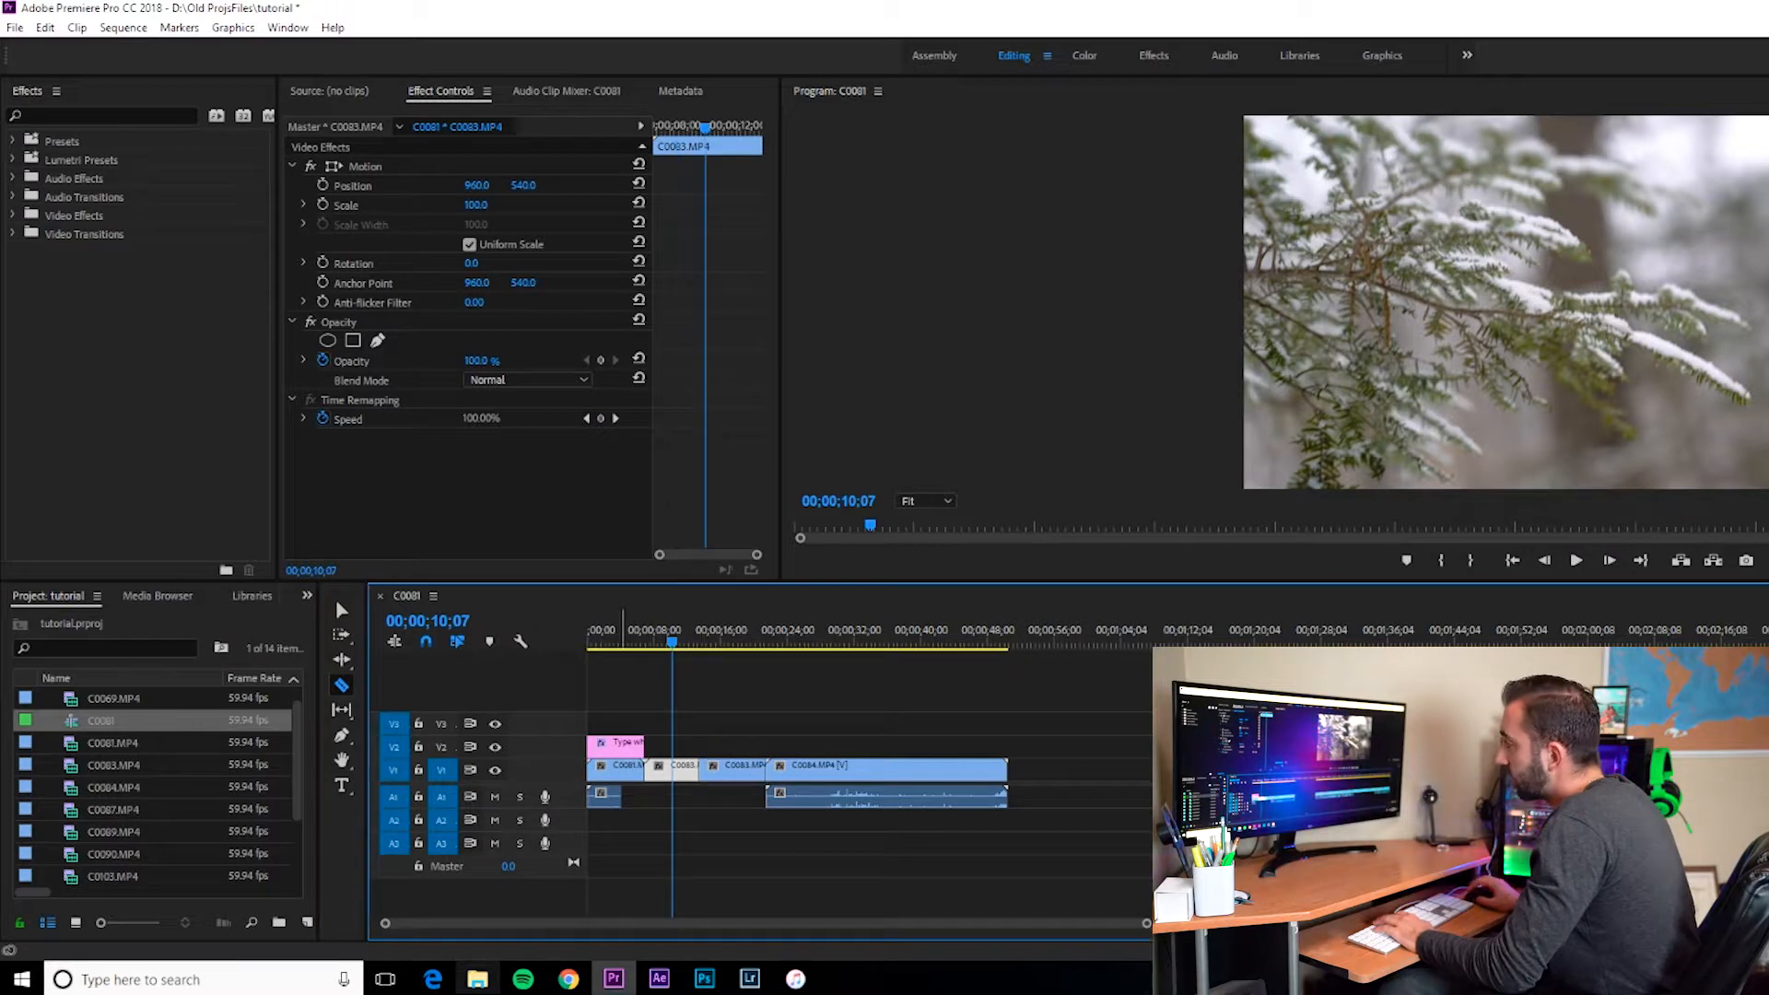
{"action": "key", "text": "v"}
{"action": "left_click", "coordinate": [729, 774]}
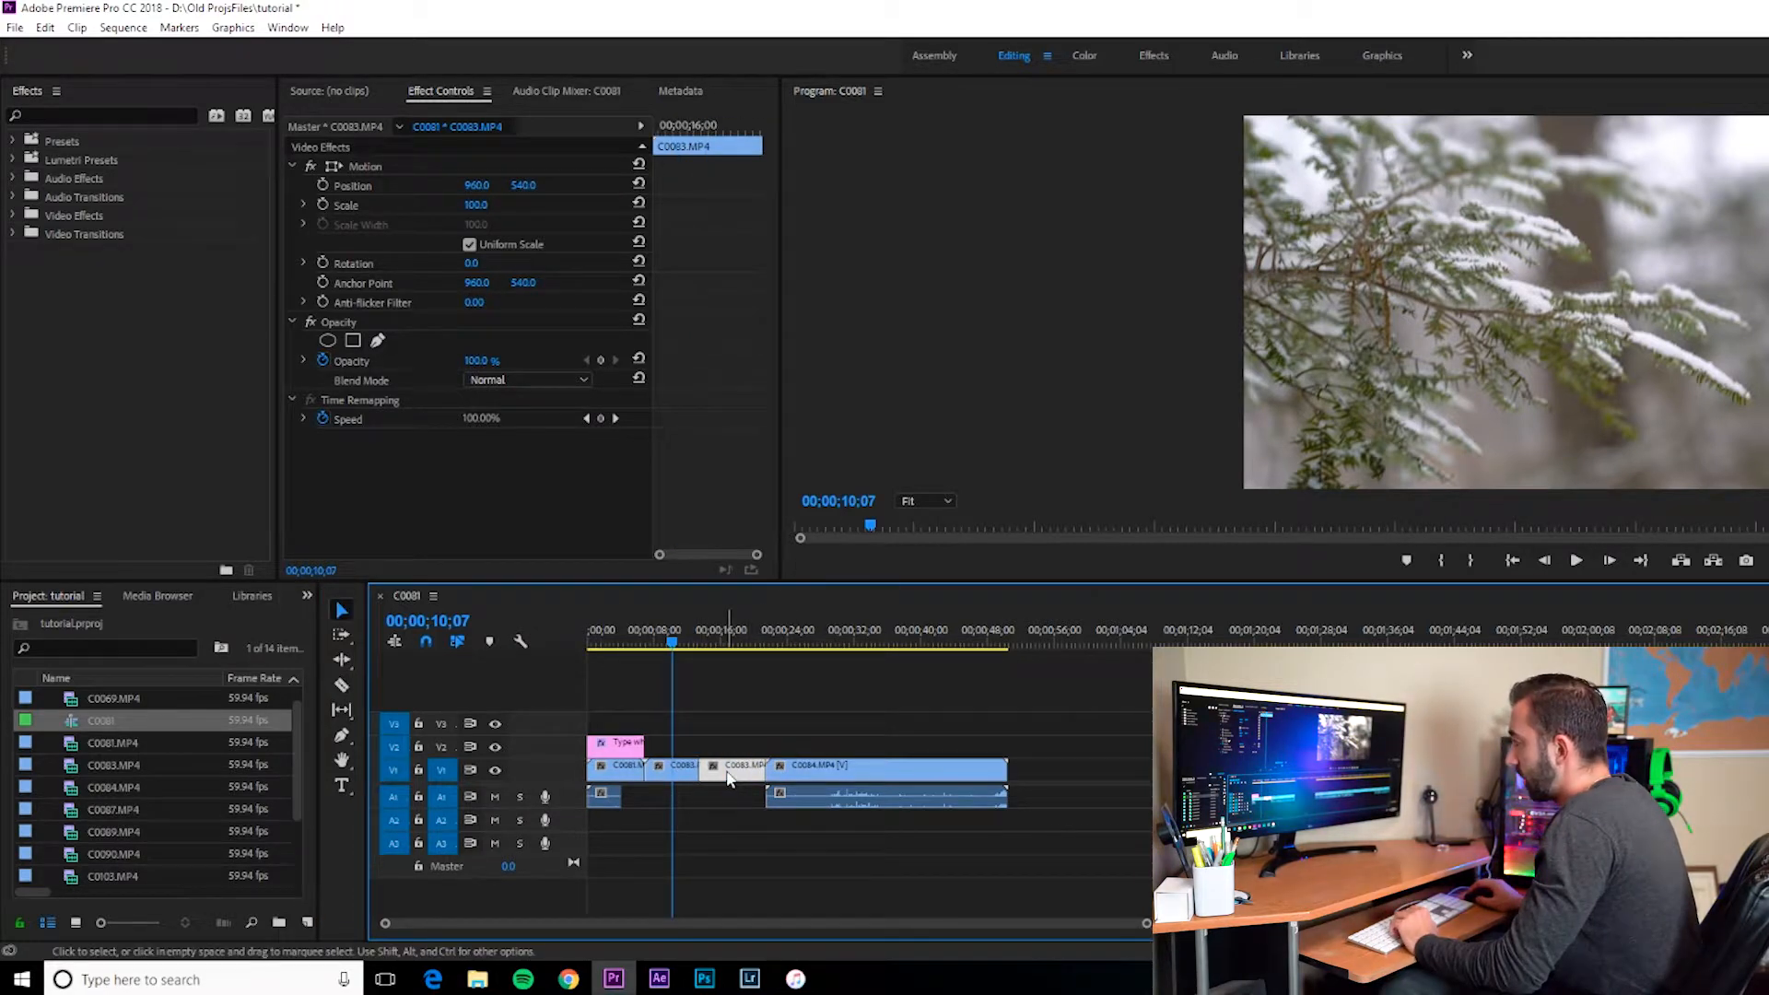
{"action": "key", "text": "Delete"}
{"action": "key", "text": "Up"}
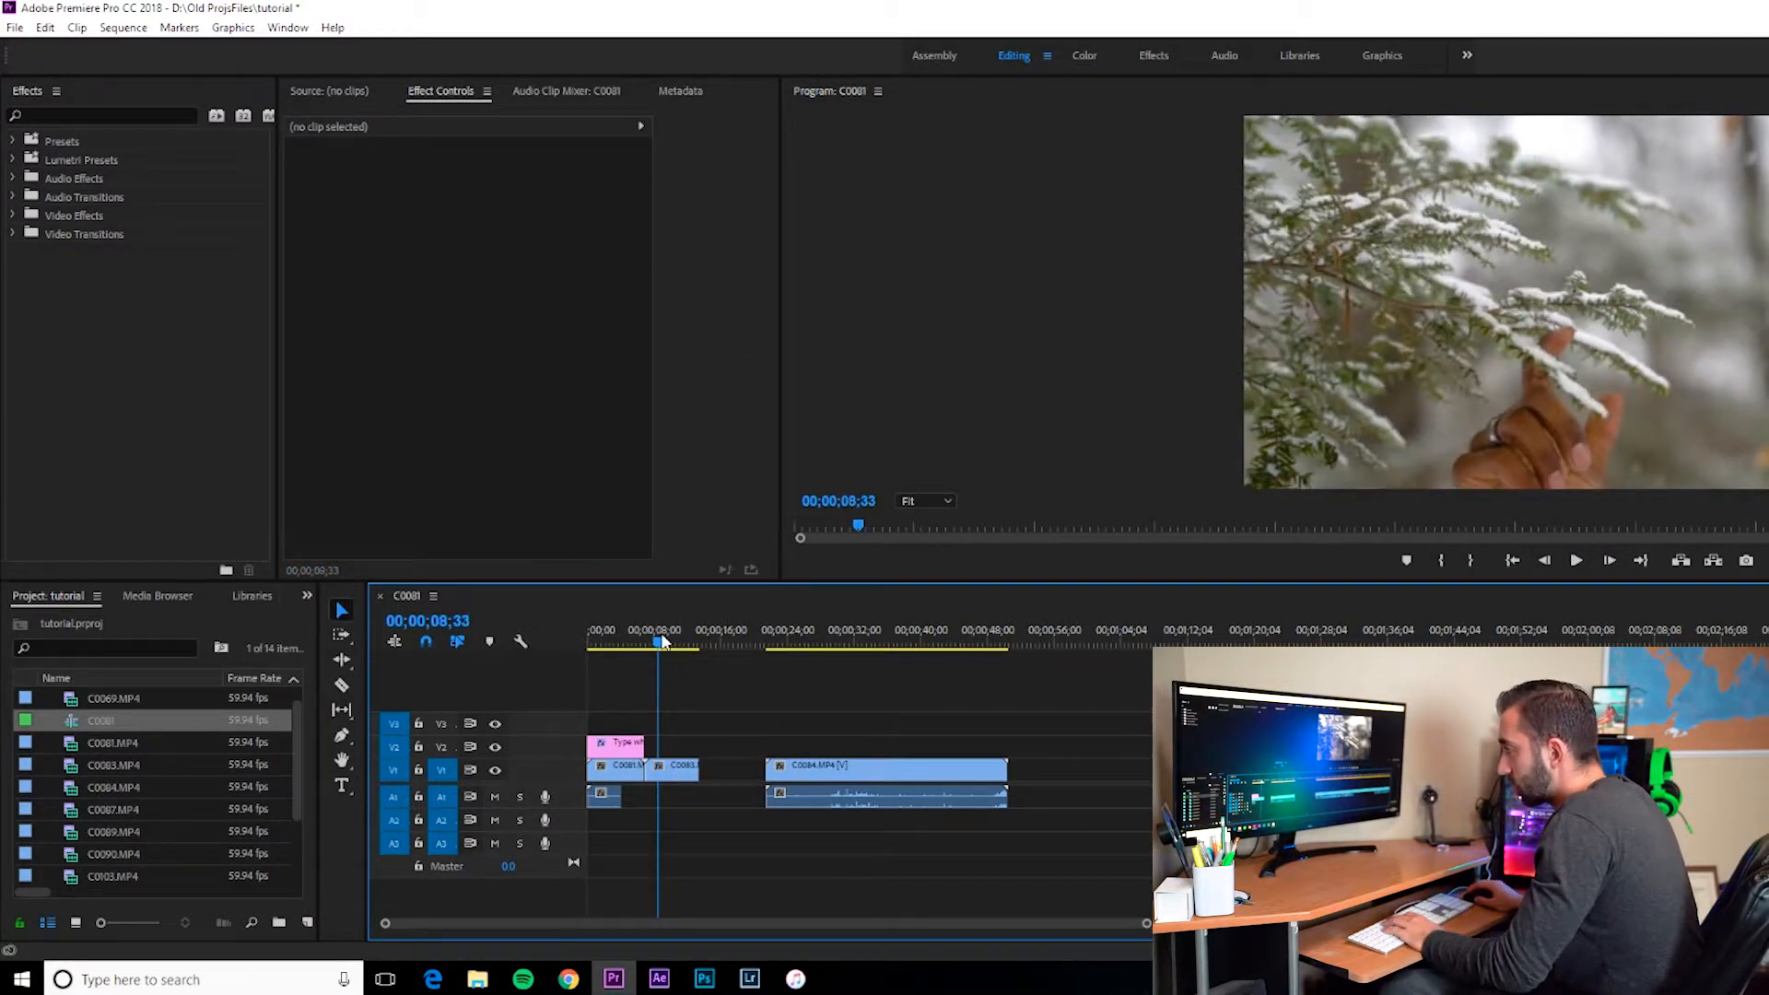
{"action": "key", "text": "space"}
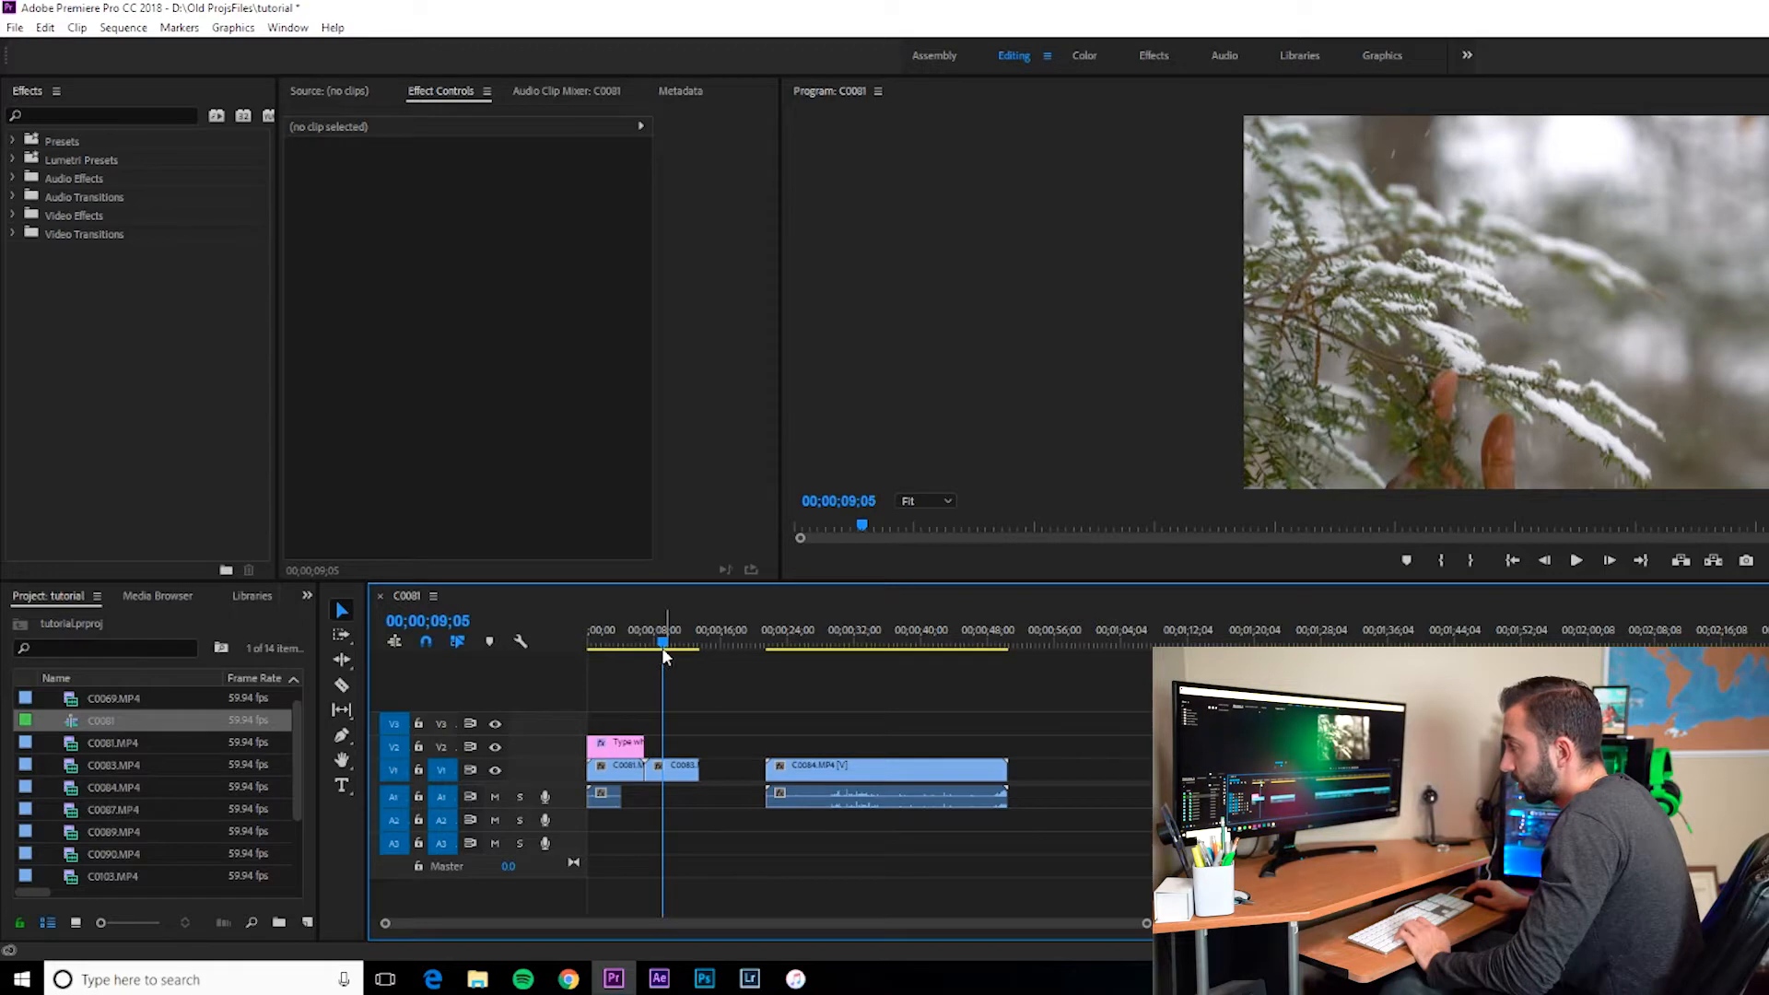
{"action": "left_click_drag", "start_coordinate": [662, 648], "coordinate": [640, 649]}
{"action": "key", "text": "space"}
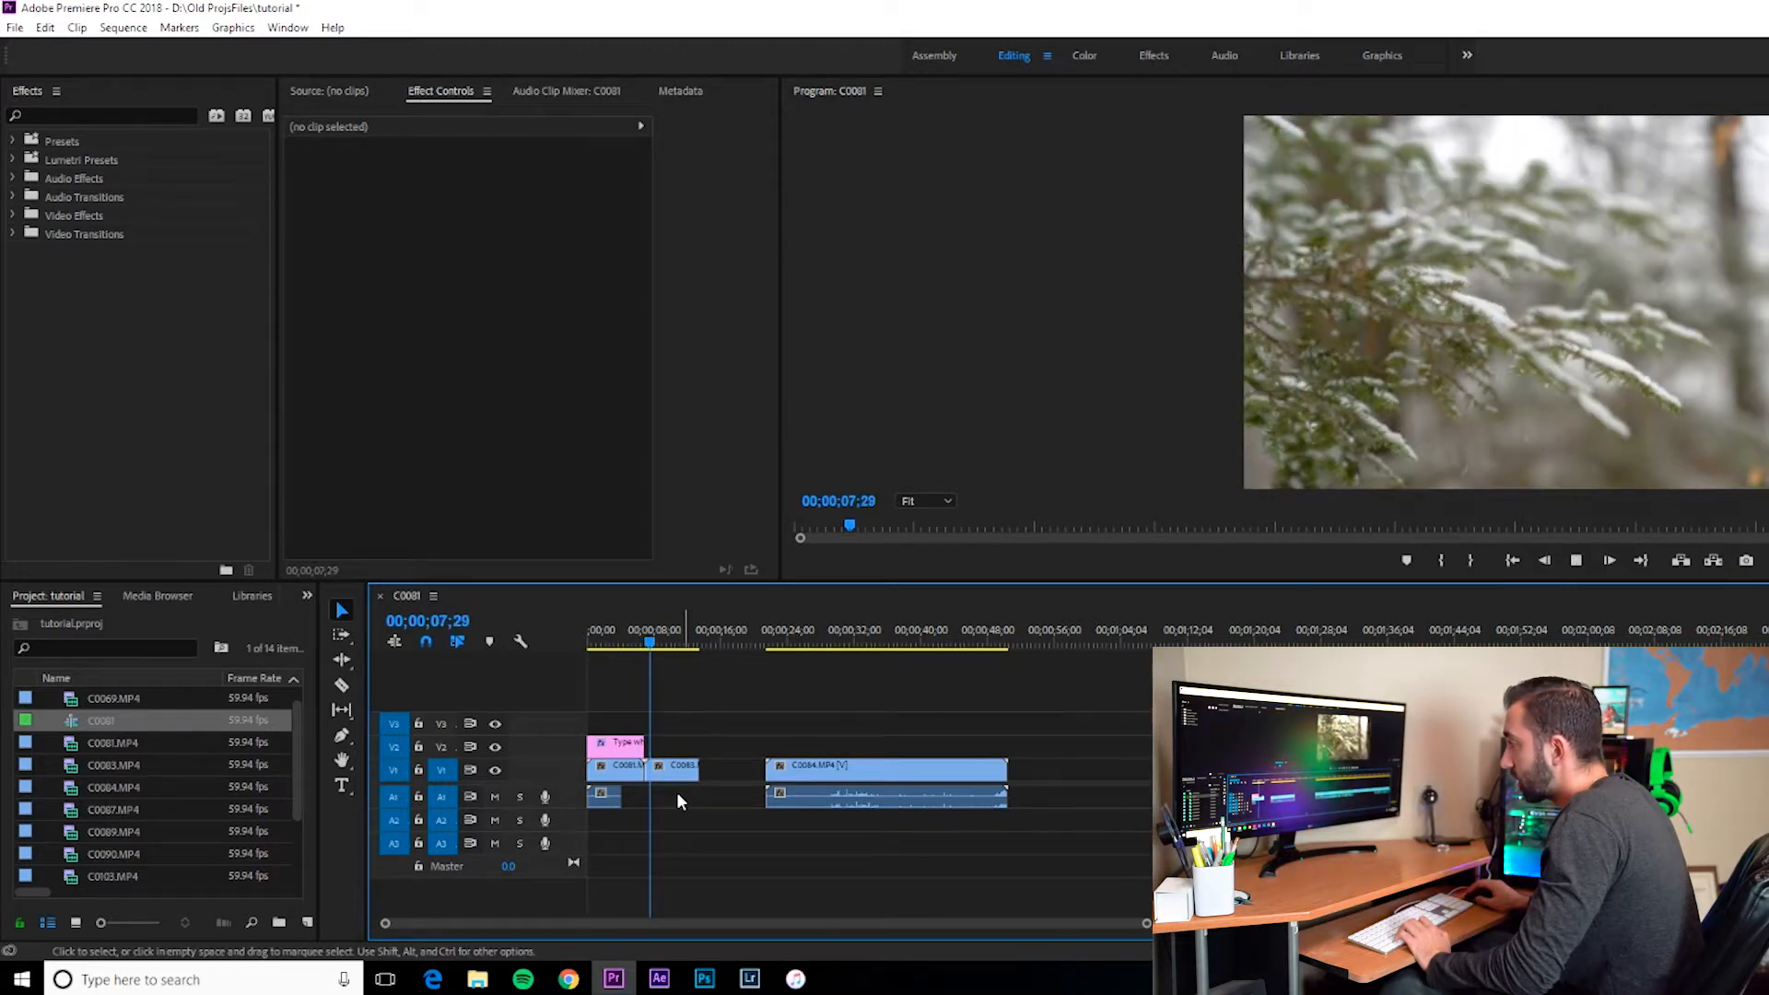
{"action": "key", "text": "space"}
Step: Cut the C0083 clip again at the playhead and delete the trailing piece
{"action": "key", "text": "c"}
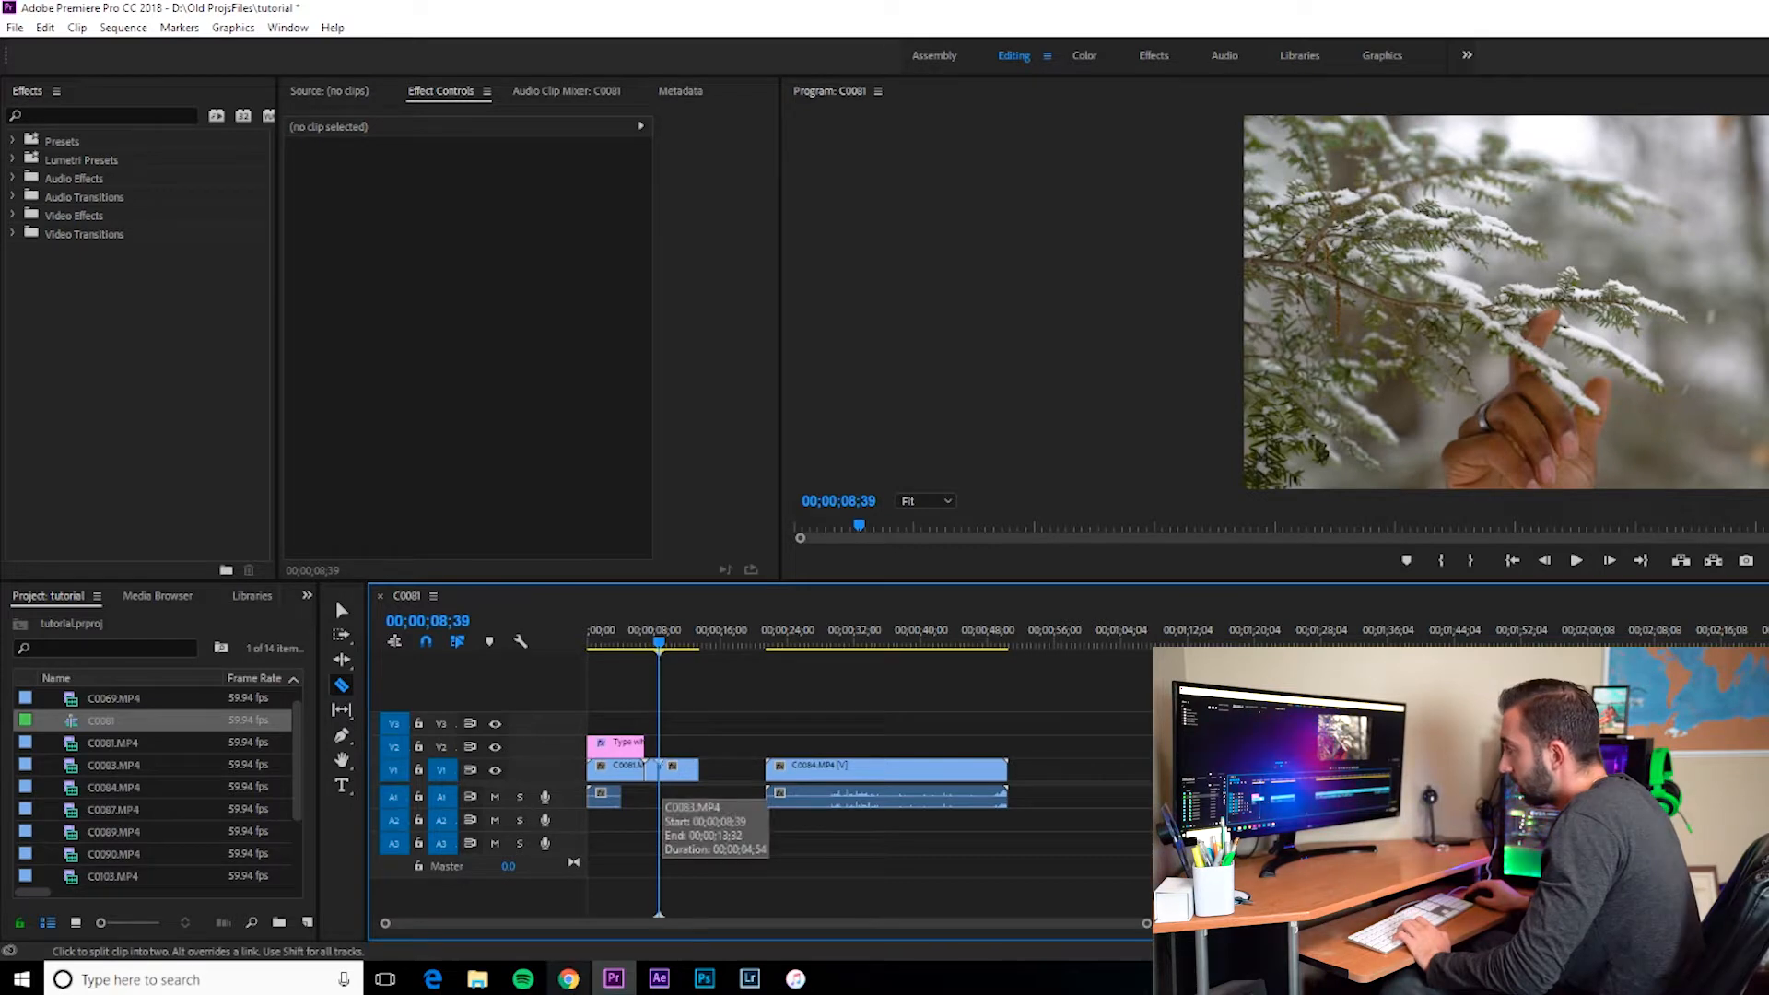
{"action": "left_click", "coordinate": [668, 770]}
{"action": "key", "text": "v"}
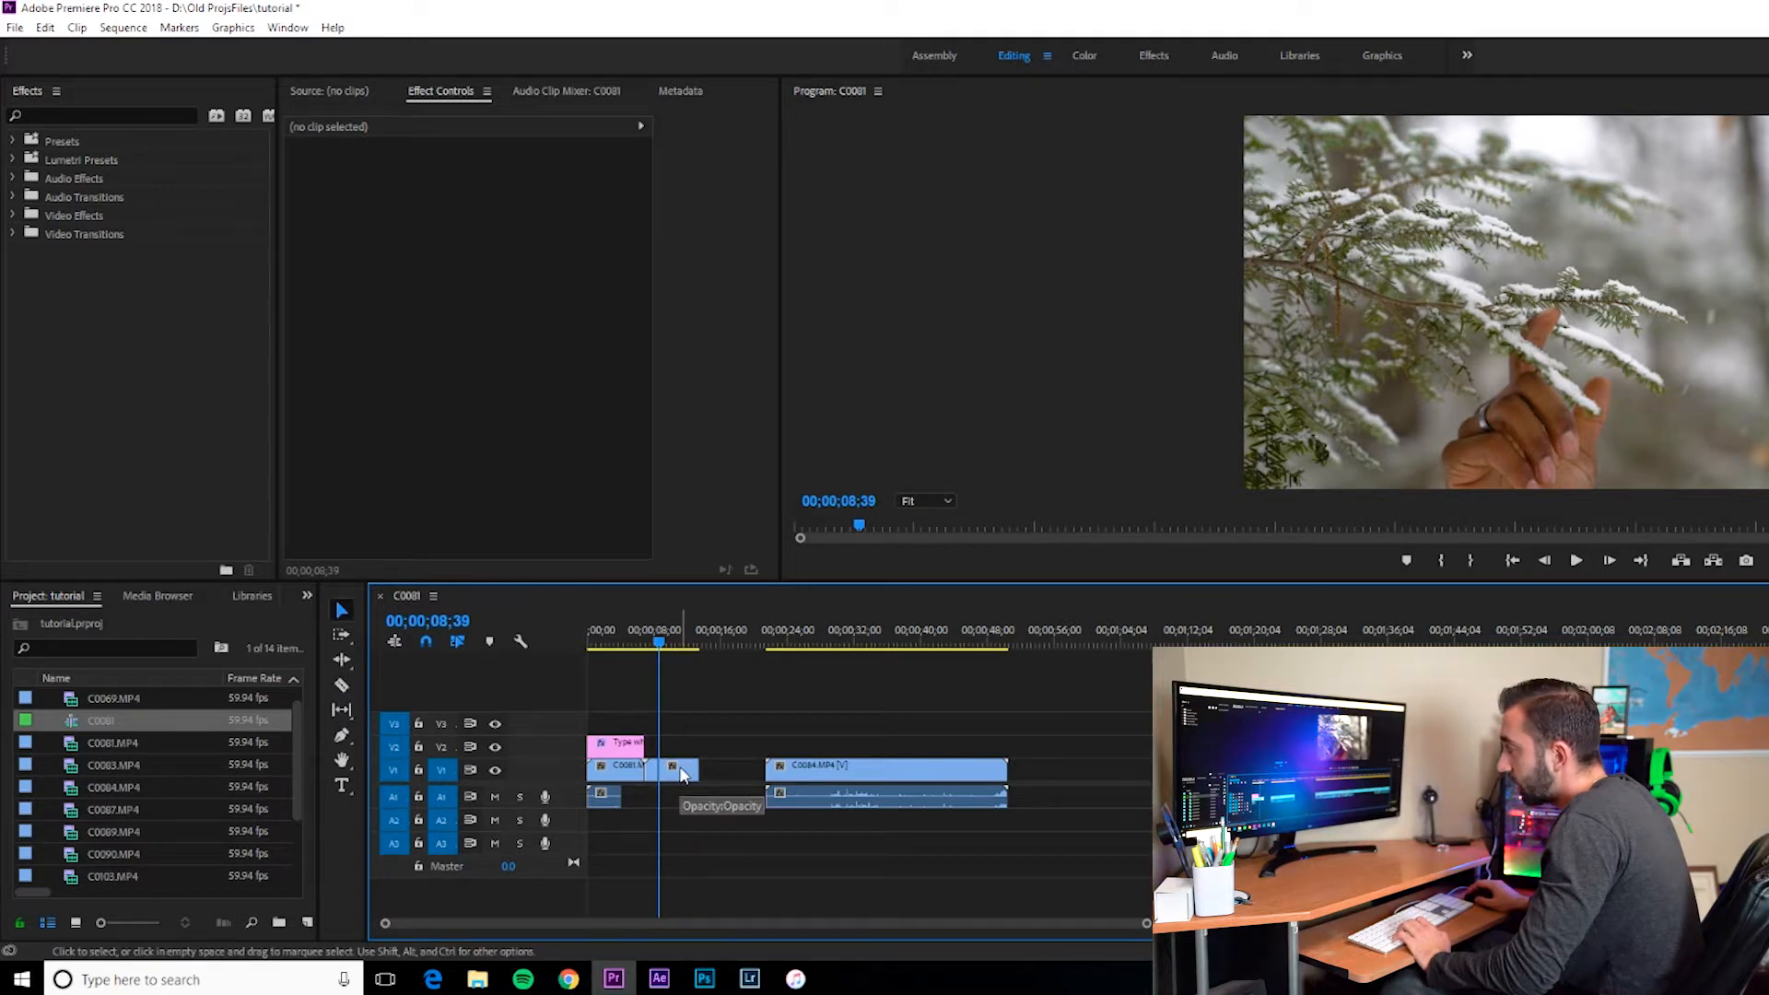
{"action": "left_click", "coordinate": [682, 770]}
{"action": "key", "text": "Delete"}
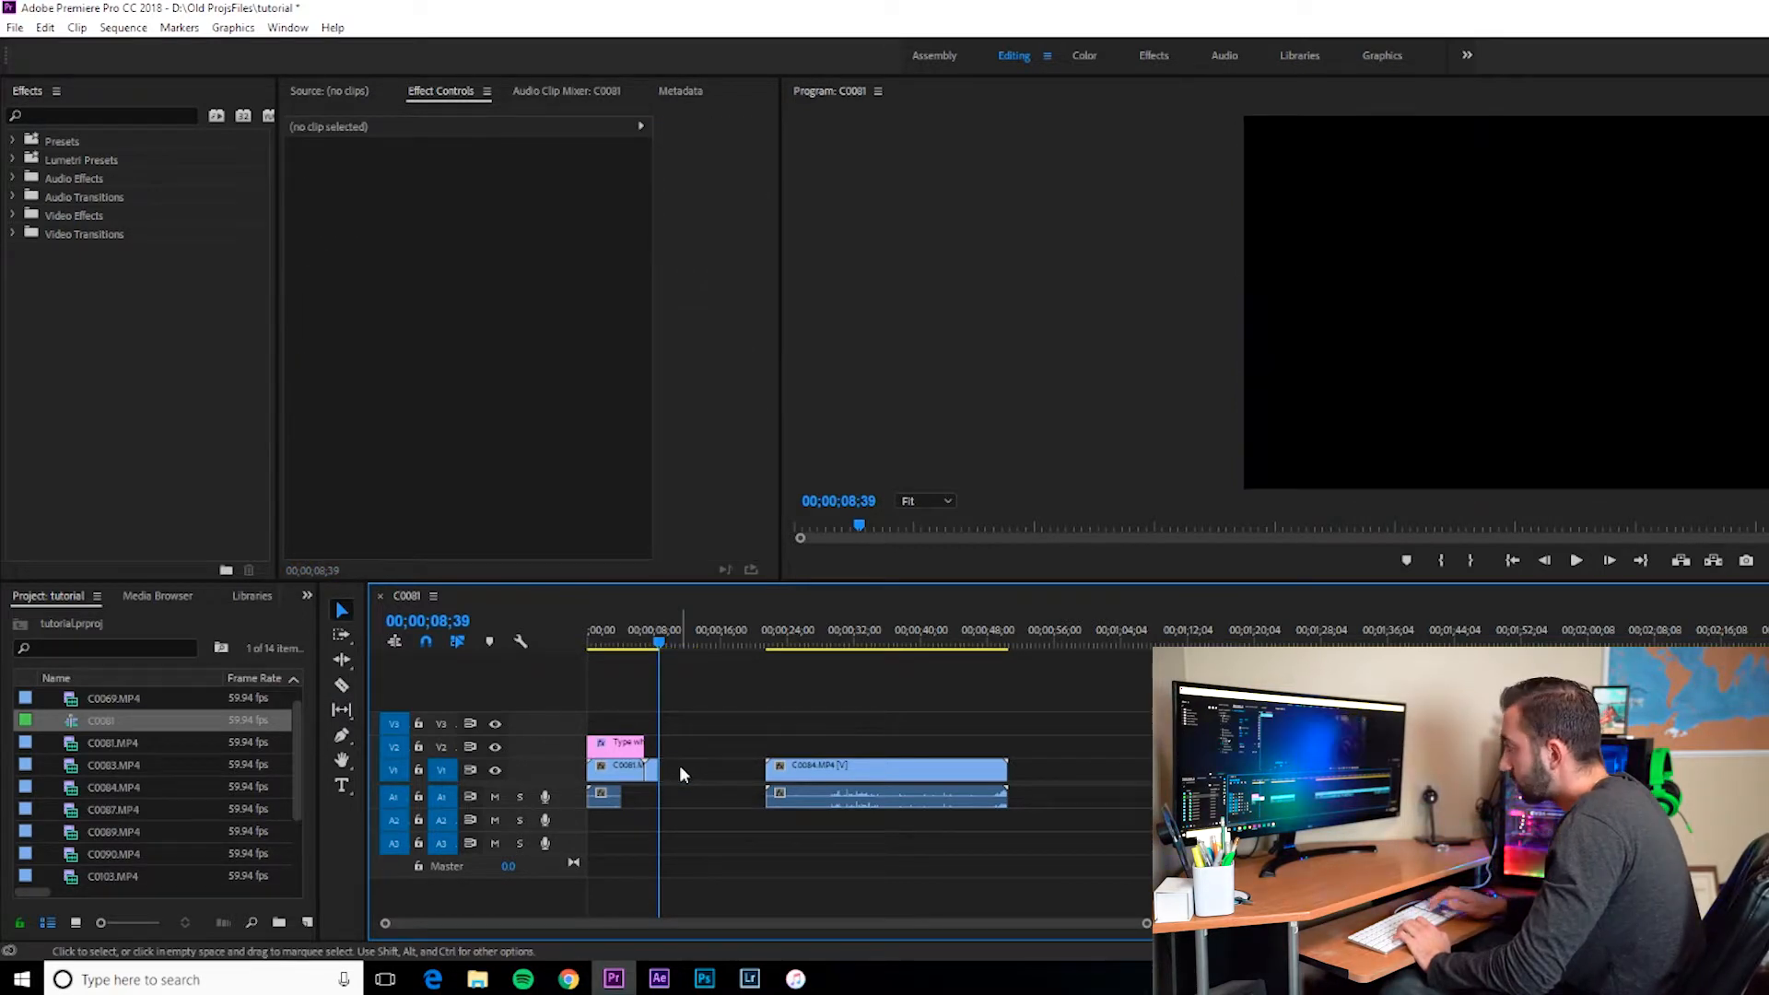
Step: Move the C0084 clip left against the shortened clip and ripple delete the gap after it
{"action": "left_click_drag", "start_coordinate": [930, 761], "coordinate": [825, 765]}
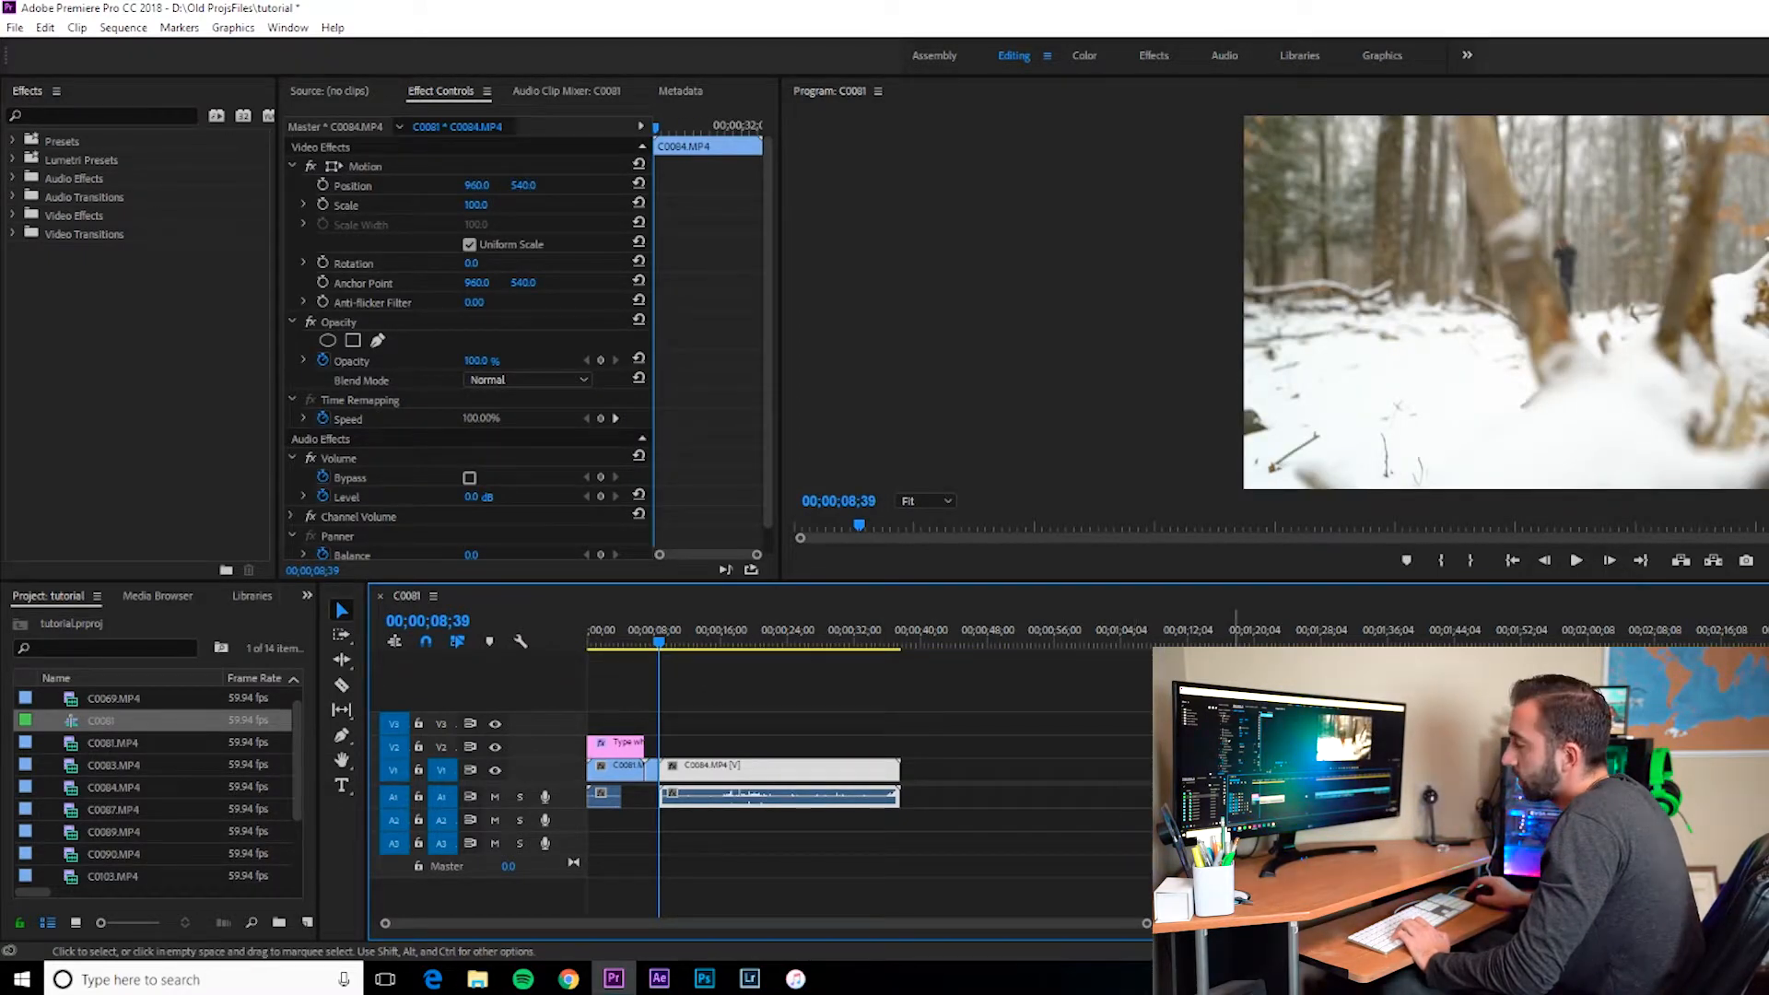
{"action": "mouse_move", "coordinate": [1275, 772]}
{"action": "left_mouse_down"}
{"action": "mouse_move", "coordinate": [935, 786]}
{"action": "mouse_move", "coordinate": [998, 805]}
{"action": "mouse_move", "coordinate": [1262, 776]}
{"action": "left_mouse_up"}
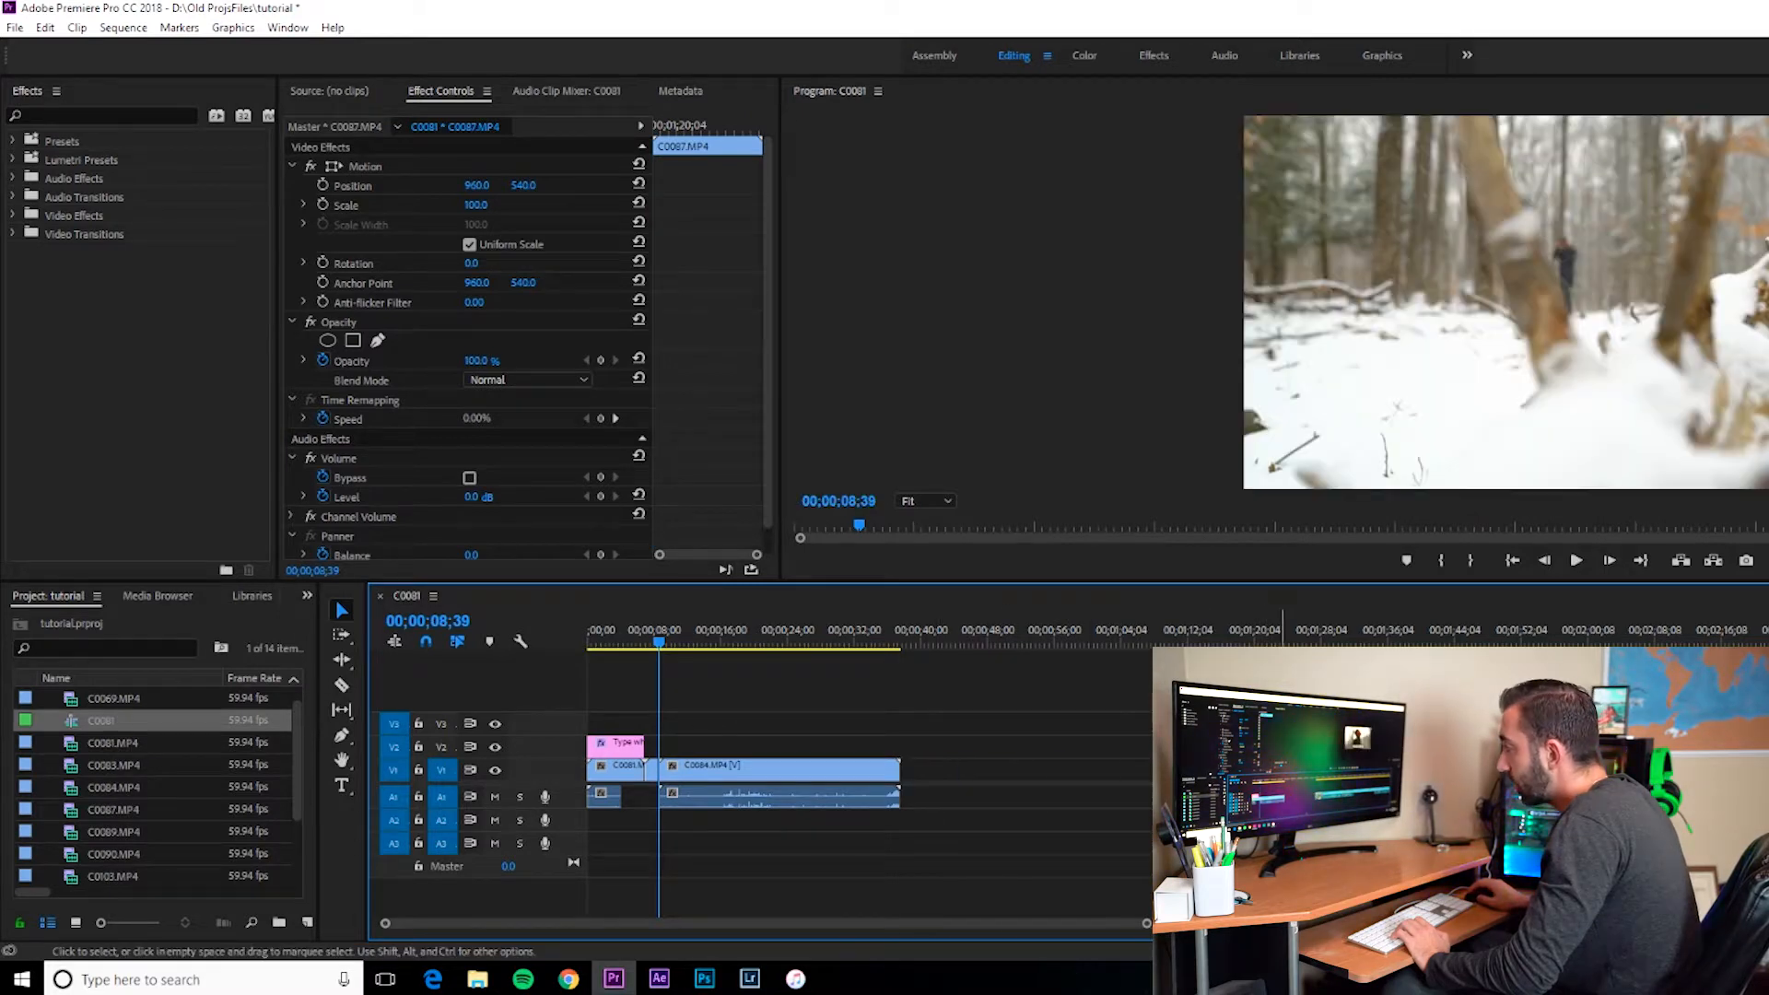
{"action": "right_click", "coordinate": [1101, 777]}
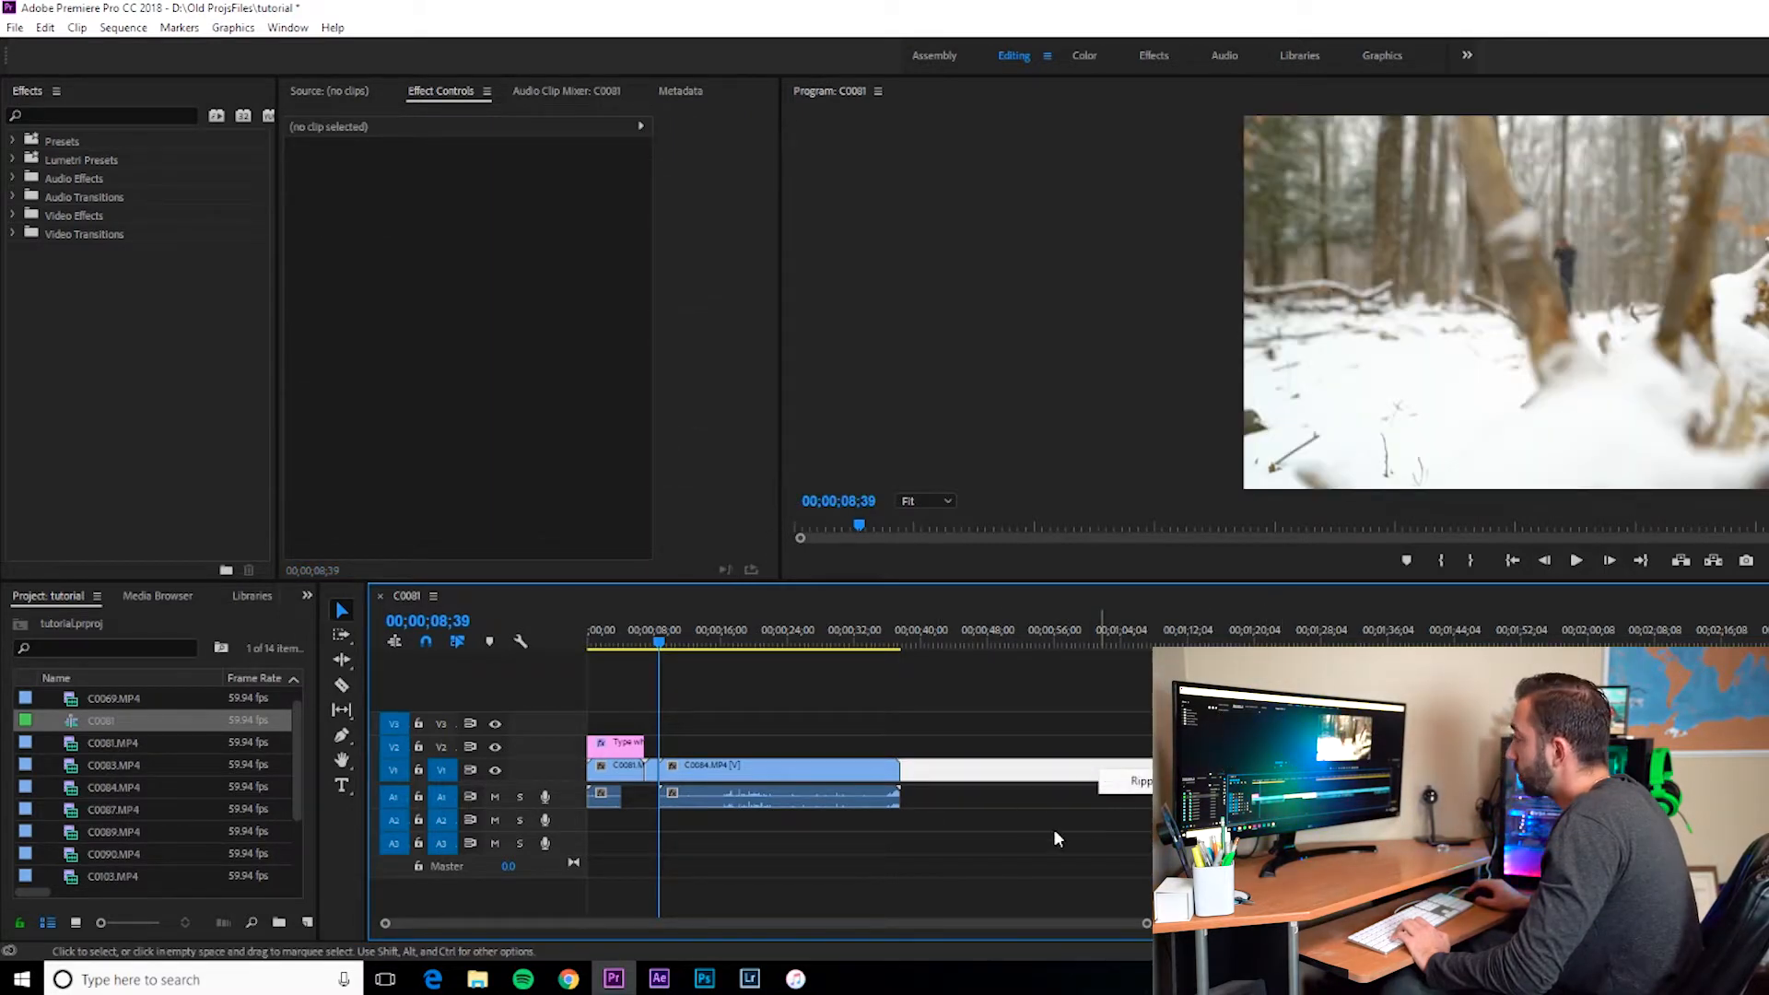
{"action": "left_click", "coordinate": [1129, 781]}
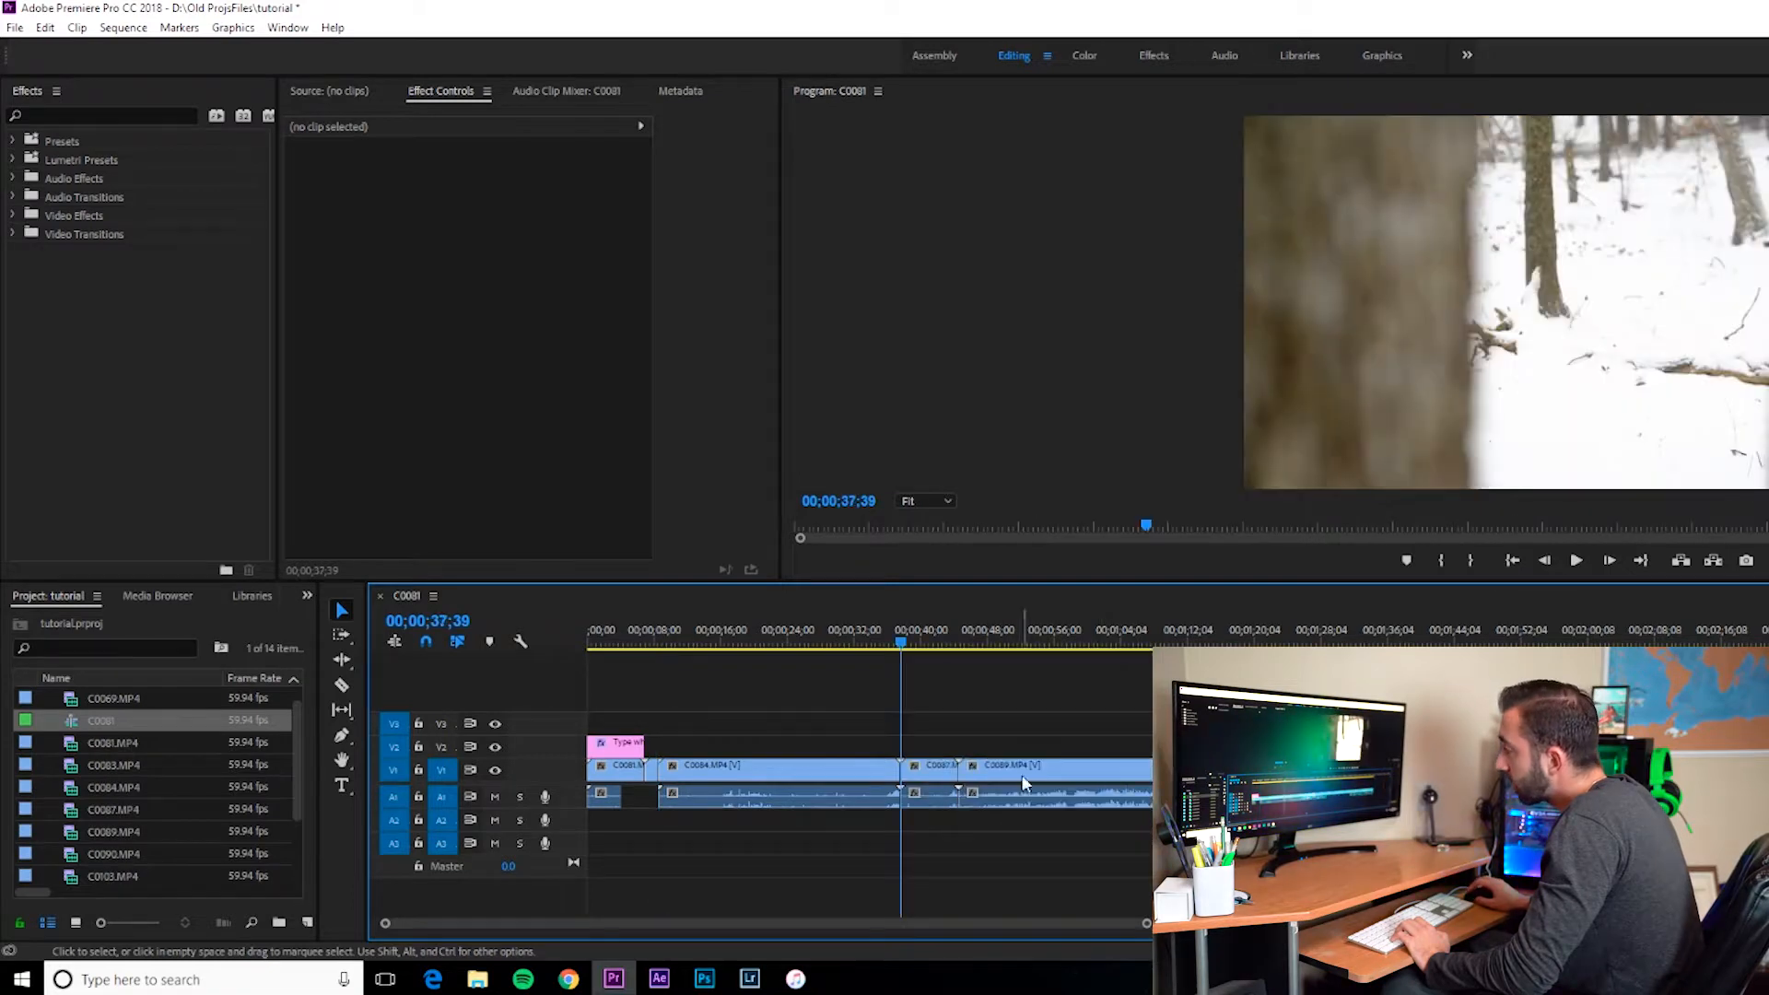
Step: Try the Track Select Forward tool on several clips, then return to the Selection tool
{"action": "left_click", "coordinate": [846, 775]}
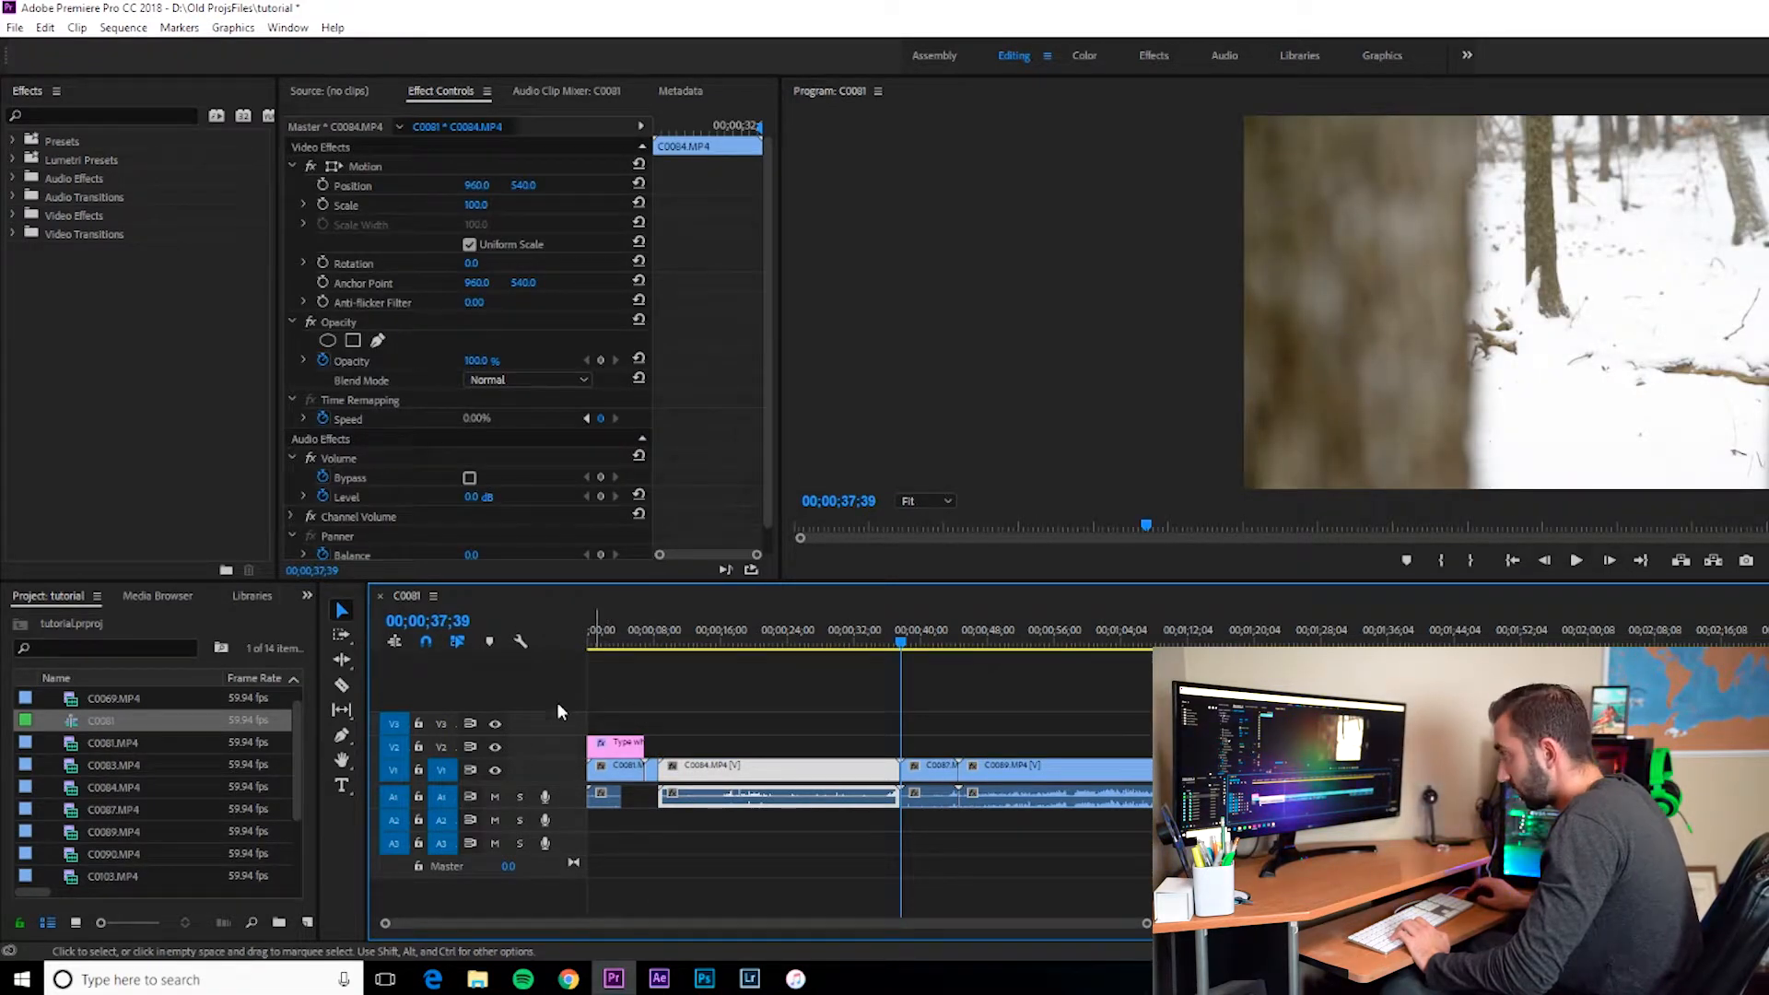
{"action": "left_click", "coordinate": [343, 638]}
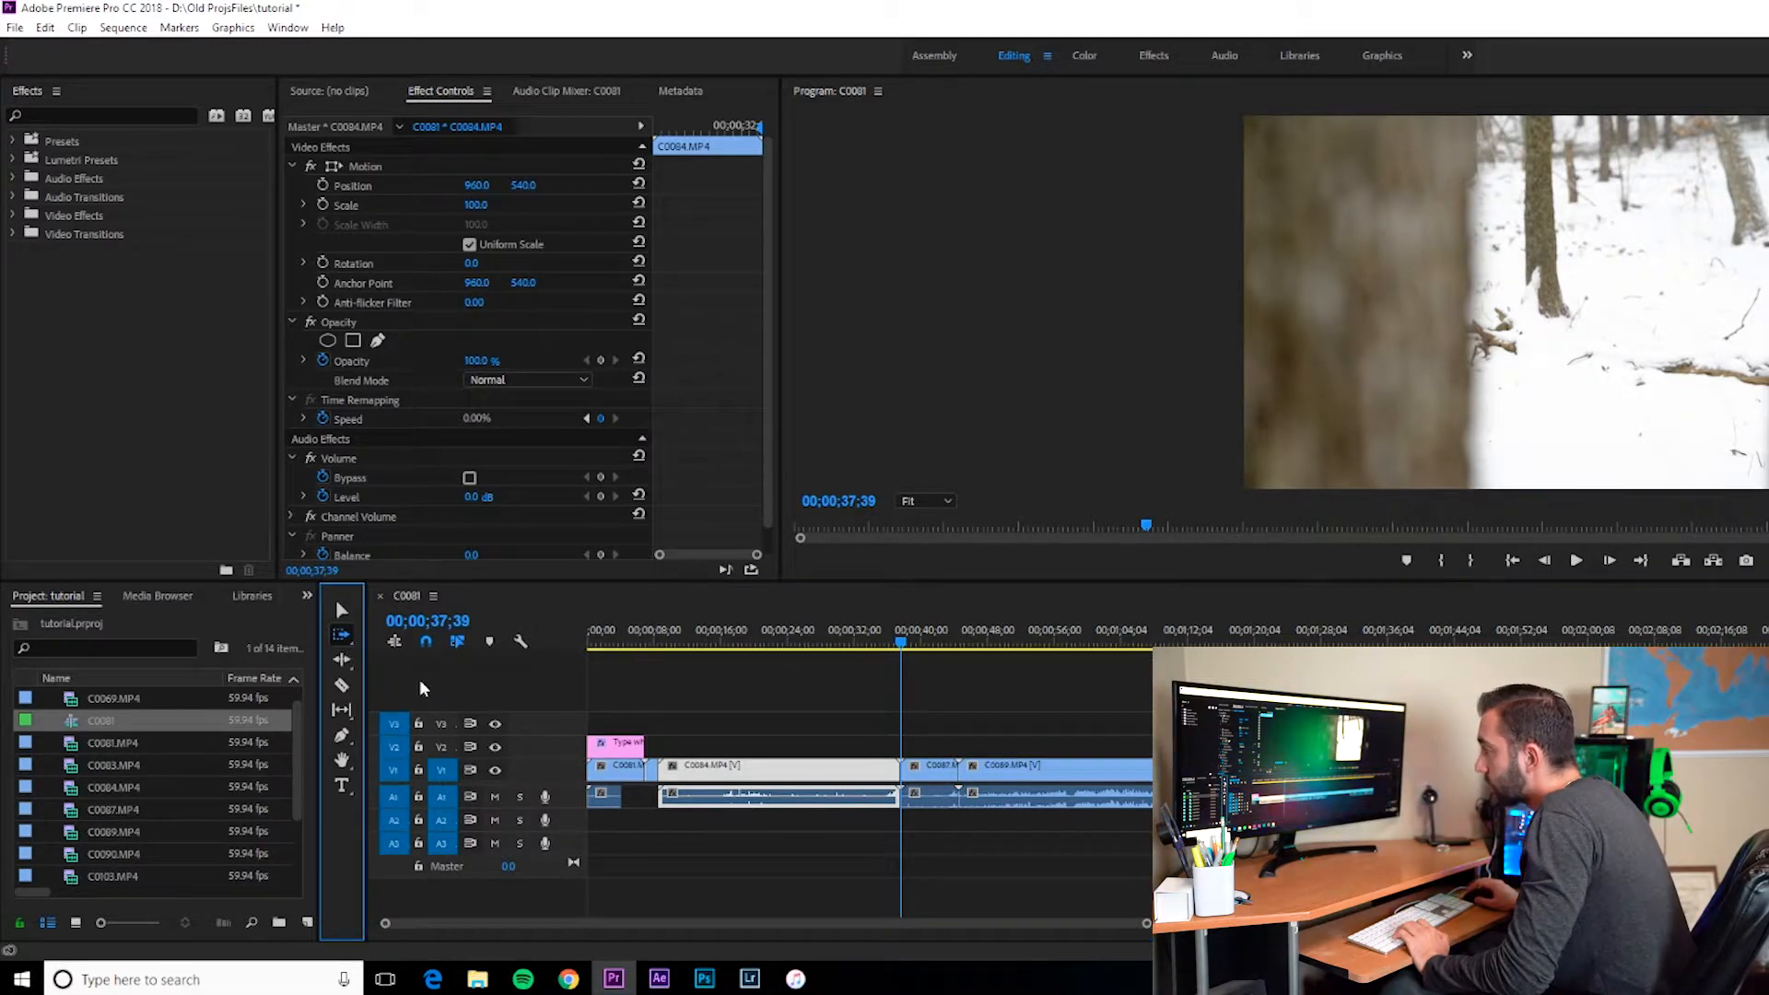
{"action": "left_click", "coordinate": [1050, 769]}
{"action": "left_click", "coordinate": [1353, 769]}
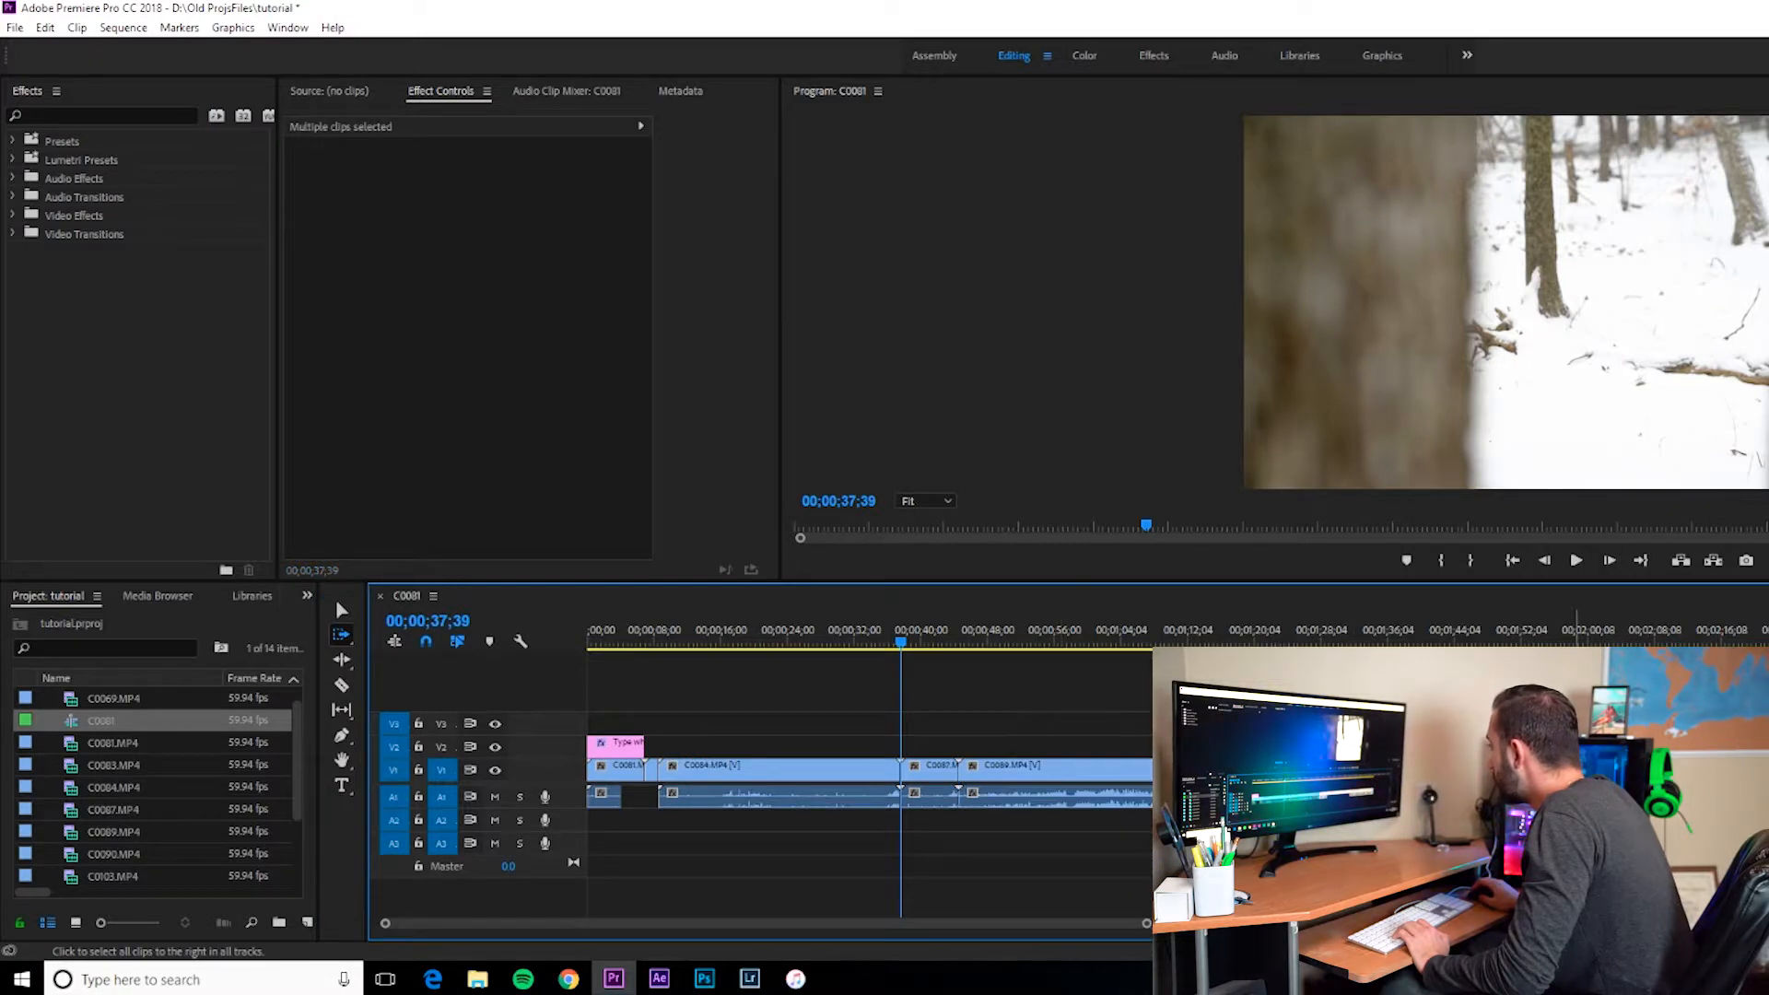
{"action": "left_click", "coordinate": [747, 775]}
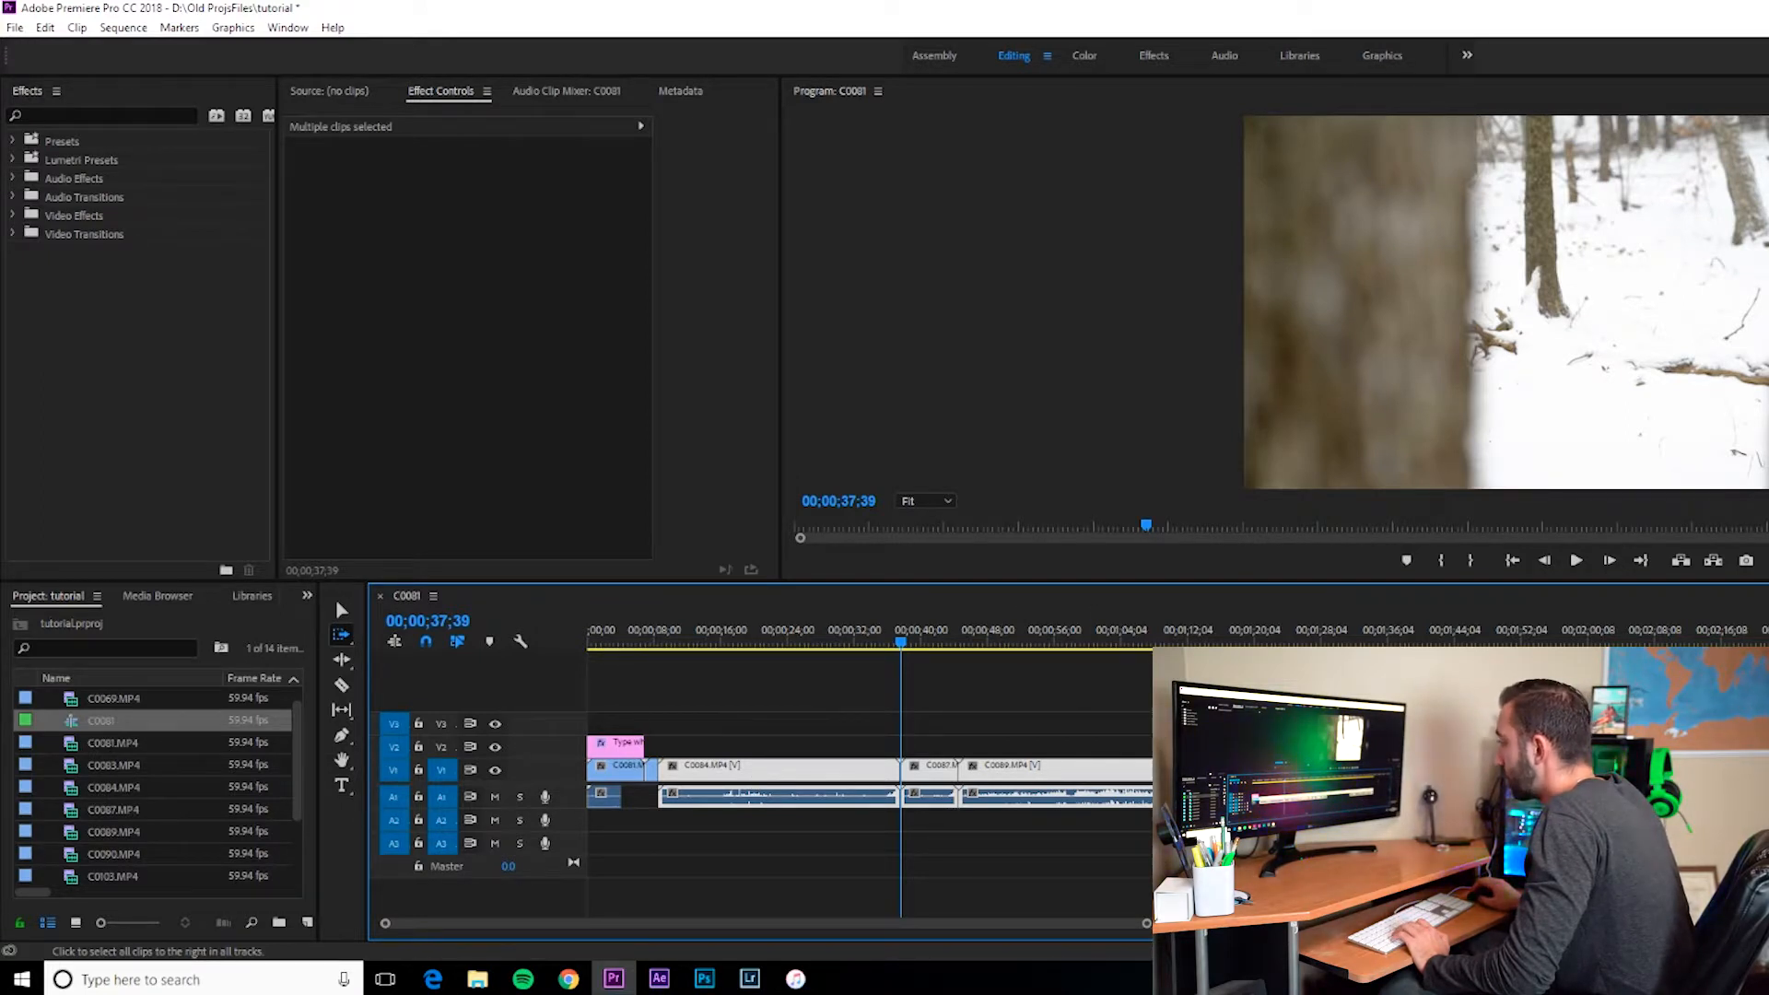
{"action": "left_click", "coordinate": [1284, 770]}
{"action": "left_click", "coordinate": [1069, 774]}
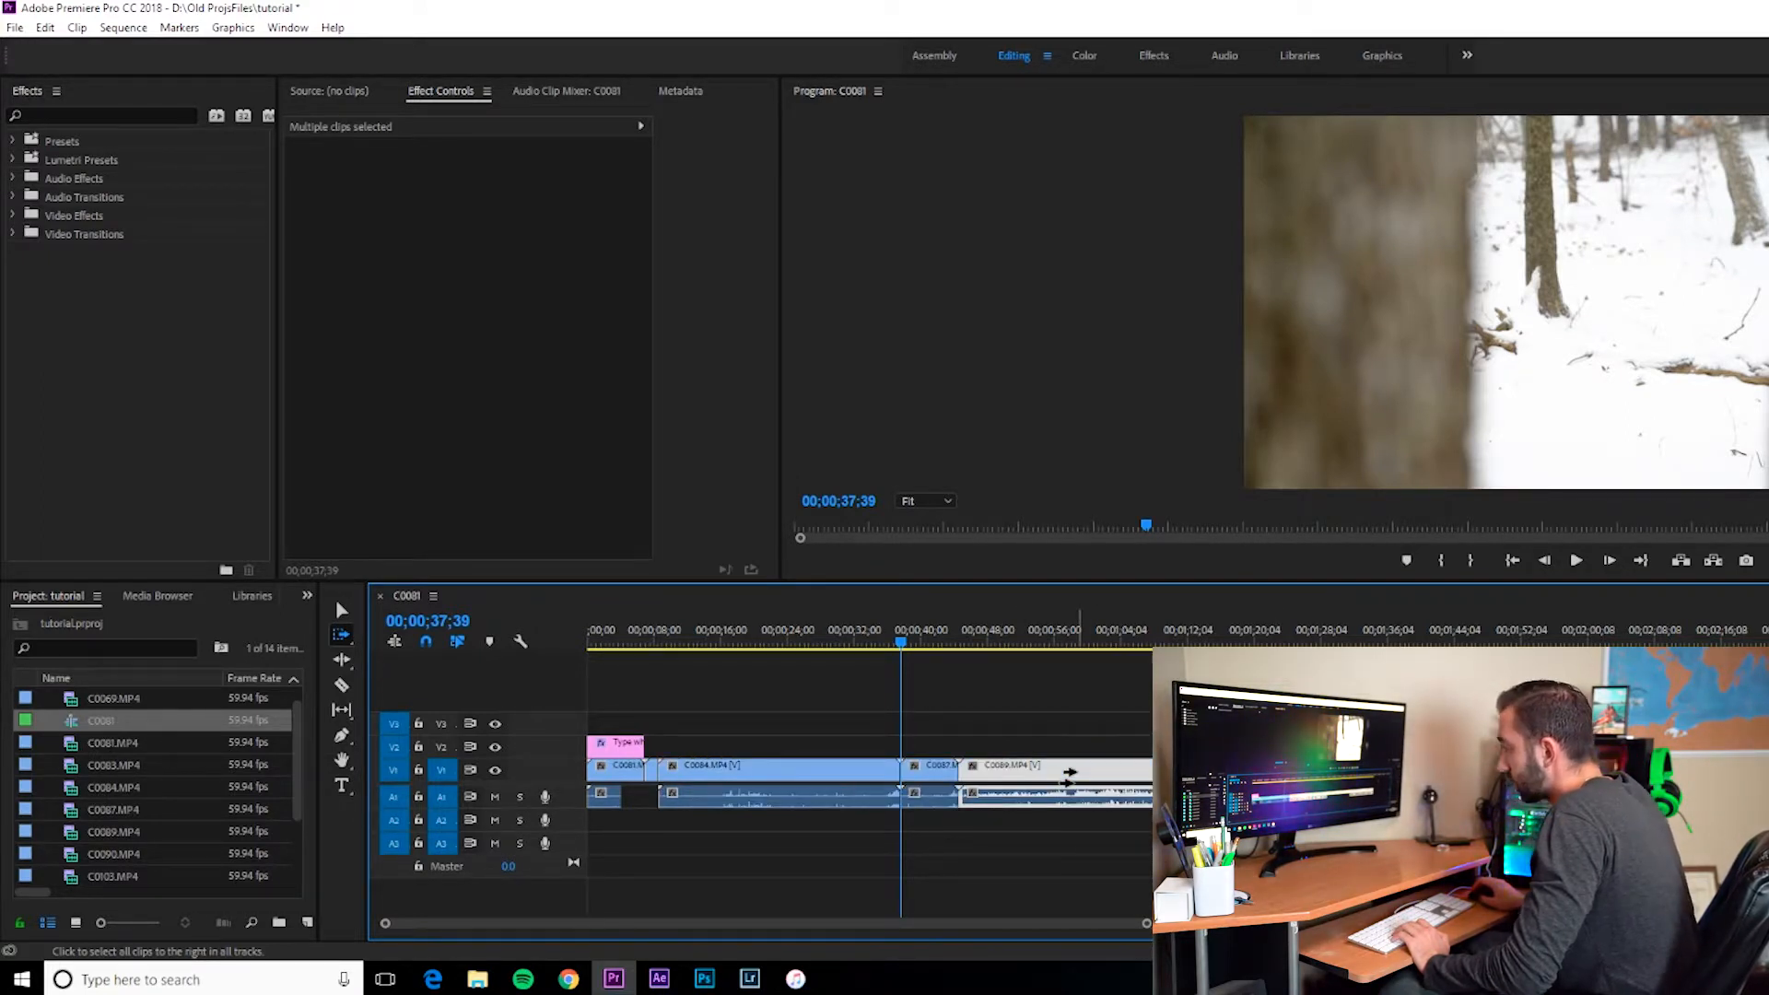
{"action": "key", "text": "v"}
Step: Play back the sequence from around the 7-second mark
{"action": "left_click", "coordinate": [637, 619]}
{"action": "key", "text": "space"}
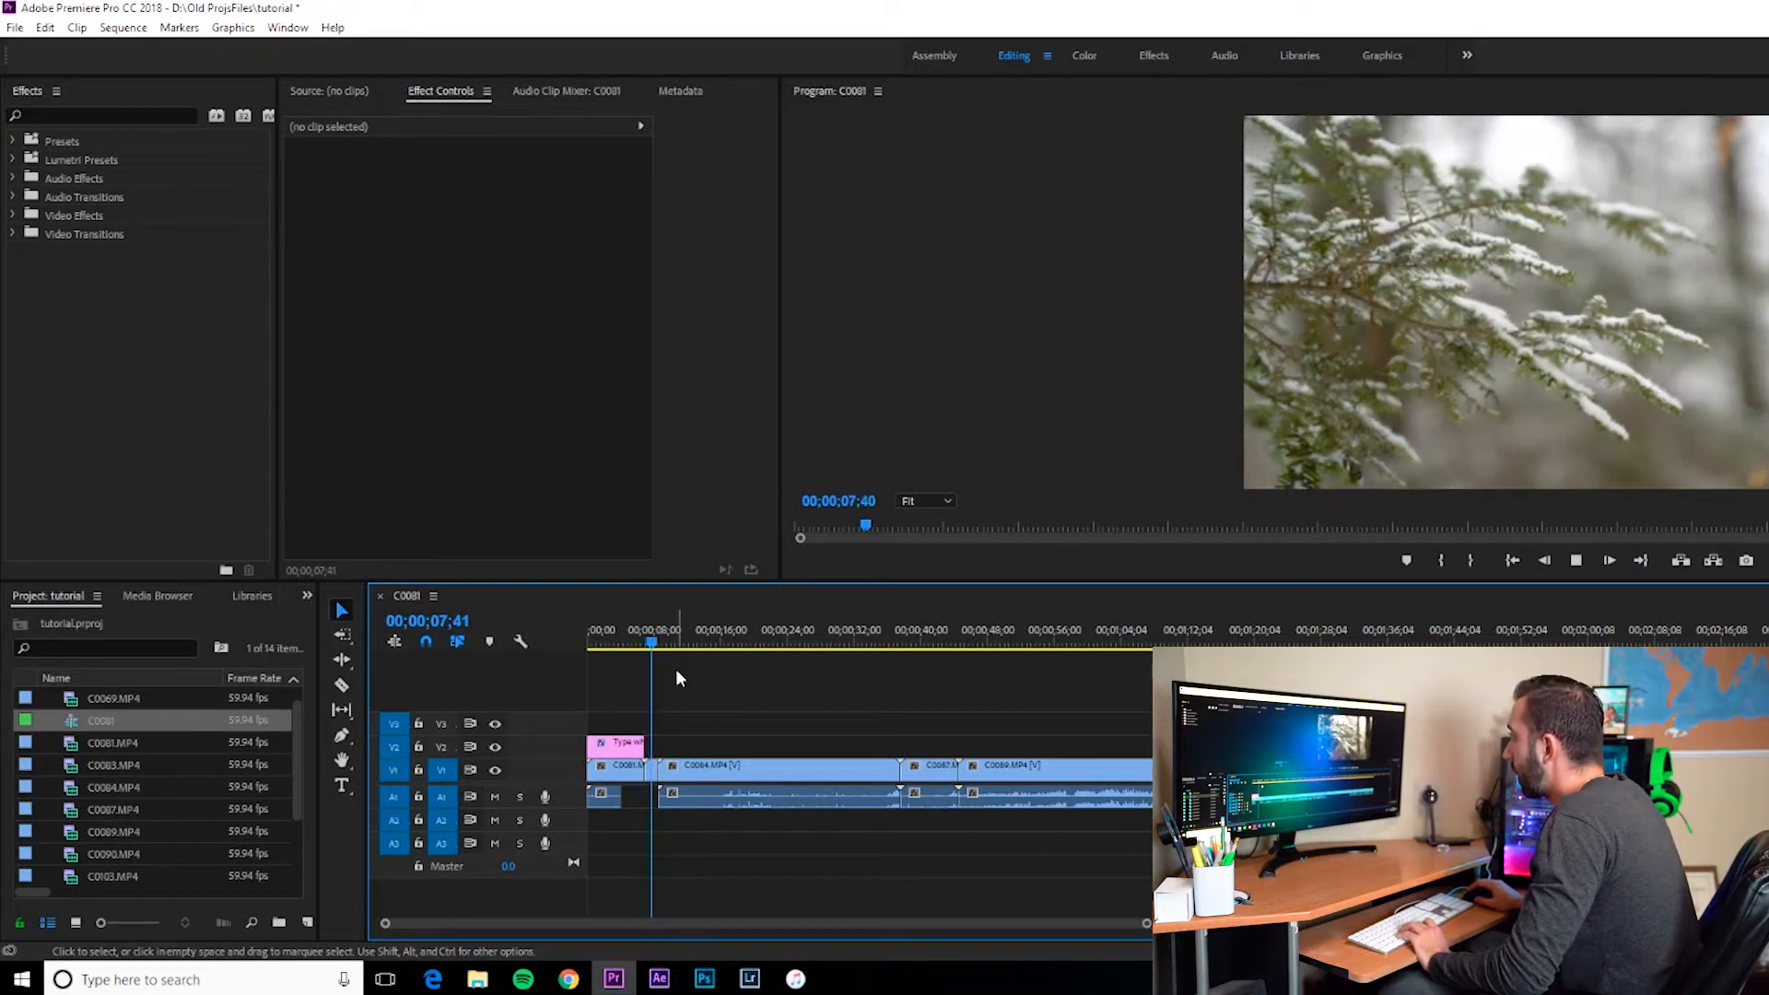
{"action": "key", "text": "space"}
Step: Switch to iTunes and drag the song Dreams into the sequence as a music track
{"action": "left_click", "coordinate": [795, 980]}
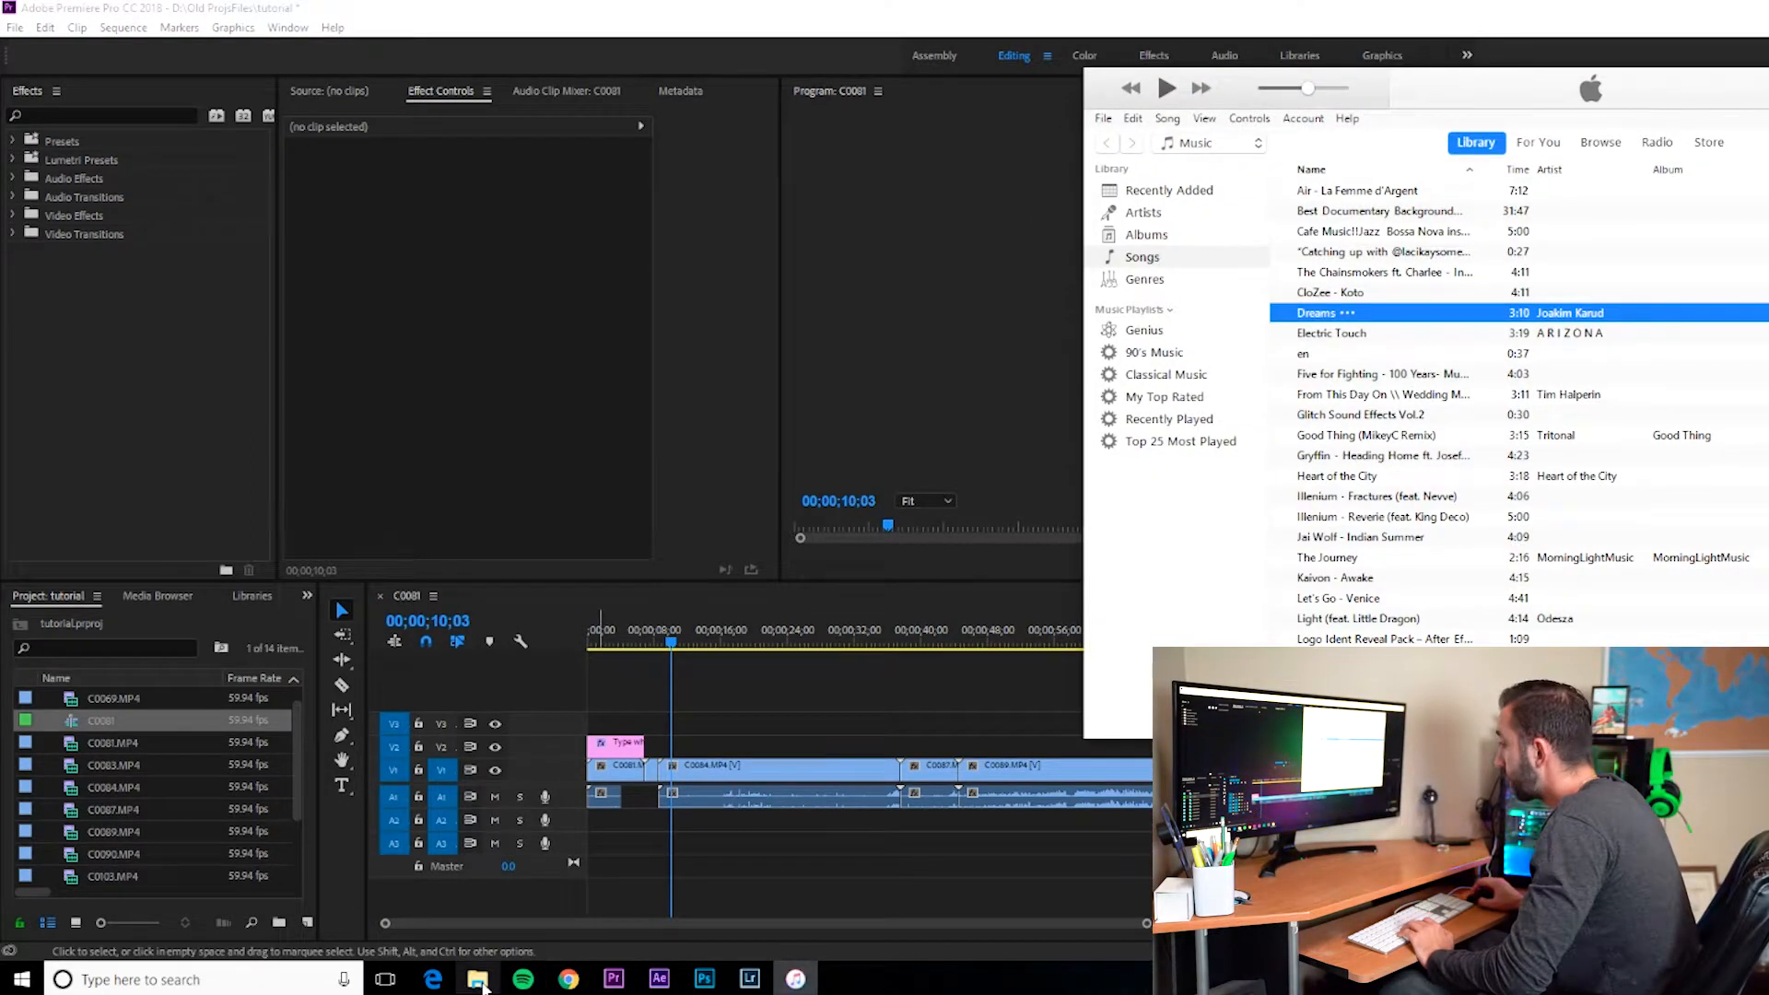
{"action": "left_click_drag", "start_coordinate": [1373, 322], "coordinate": [573, 819]}
{"action": "left_click", "coordinate": [797, 689]}
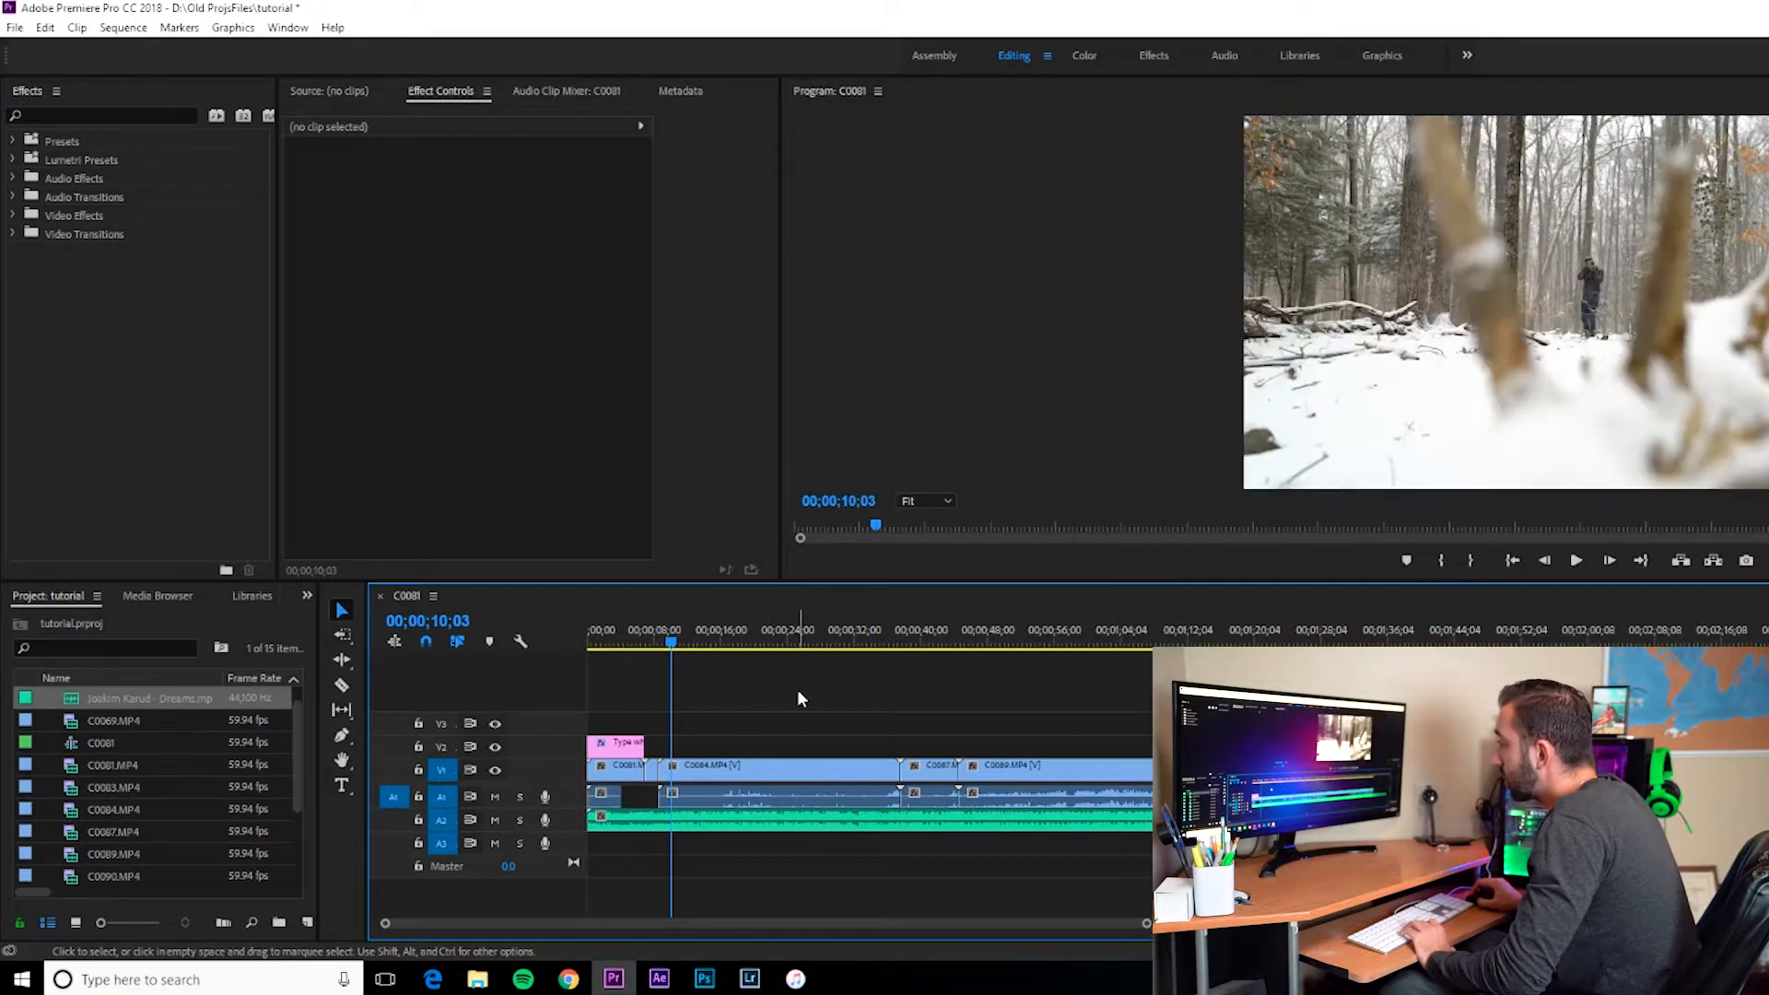
Step: Play the sequence from the start and insert a frame hold segment in the C0084 clip at about 15 seconds
{"action": "key", "text": "Home"}
{"action": "key", "text": "space"}
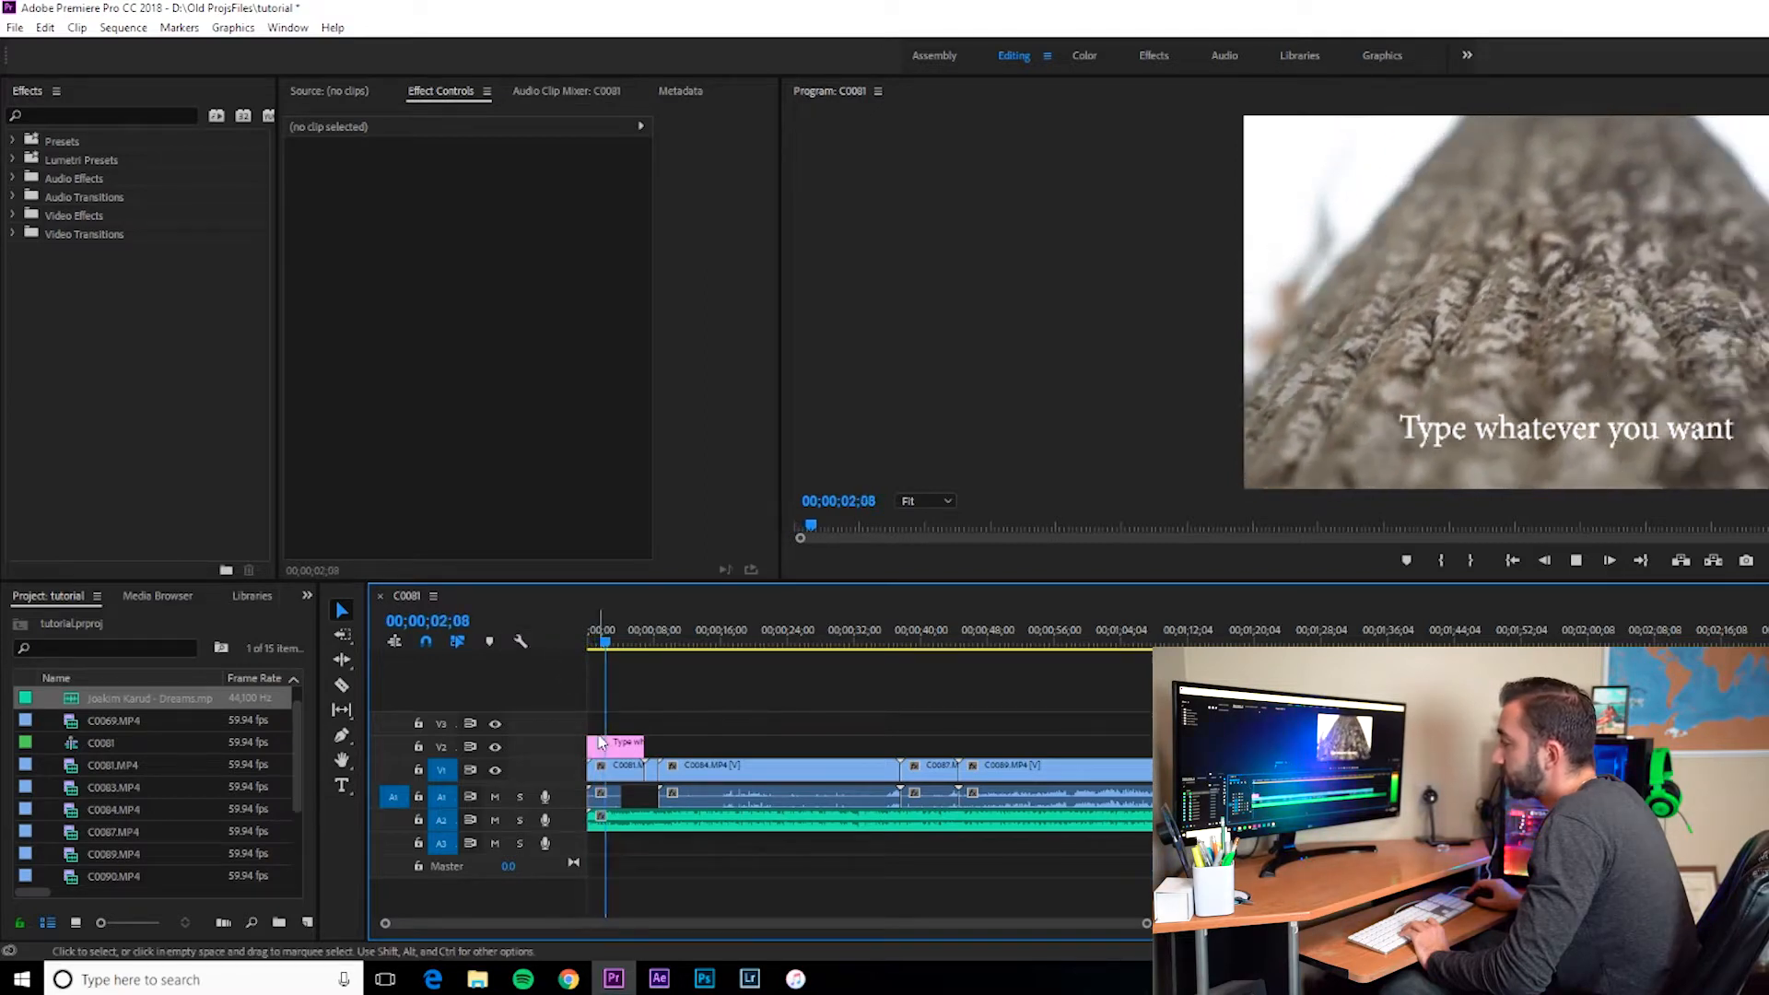
{"action": "left_click", "coordinate": [720, 645]}
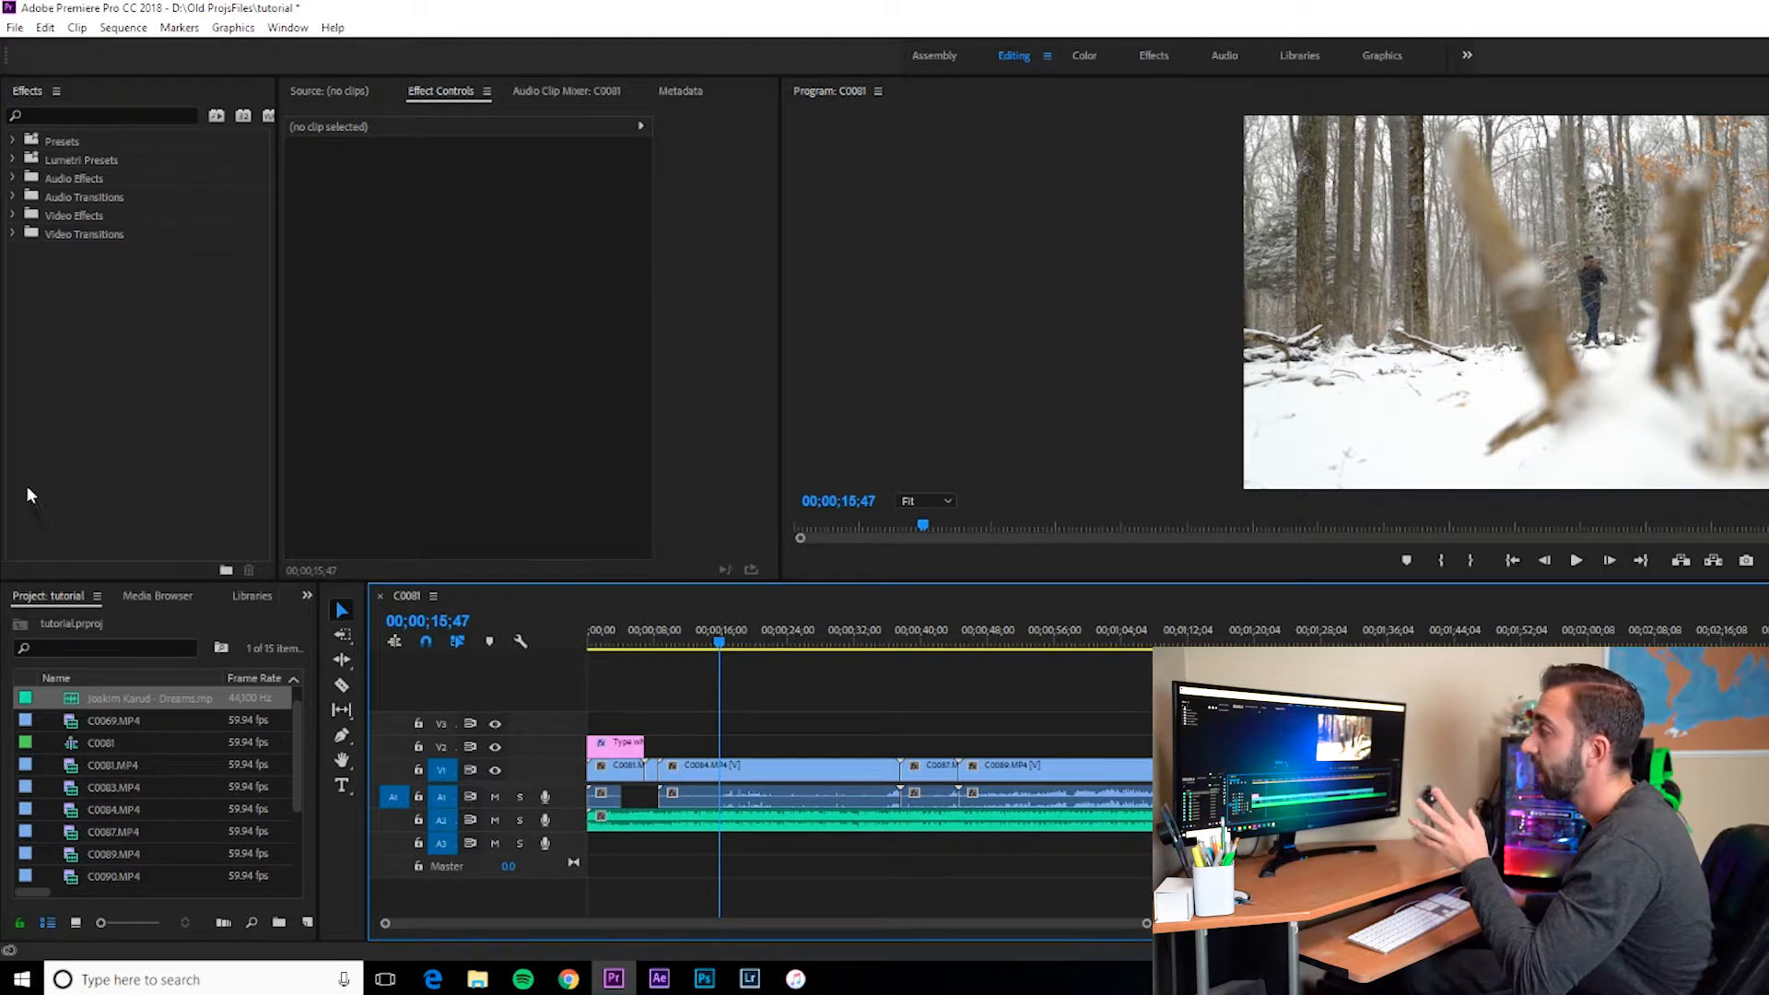
{"action": "right_click", "coordinate": [739, 781]}
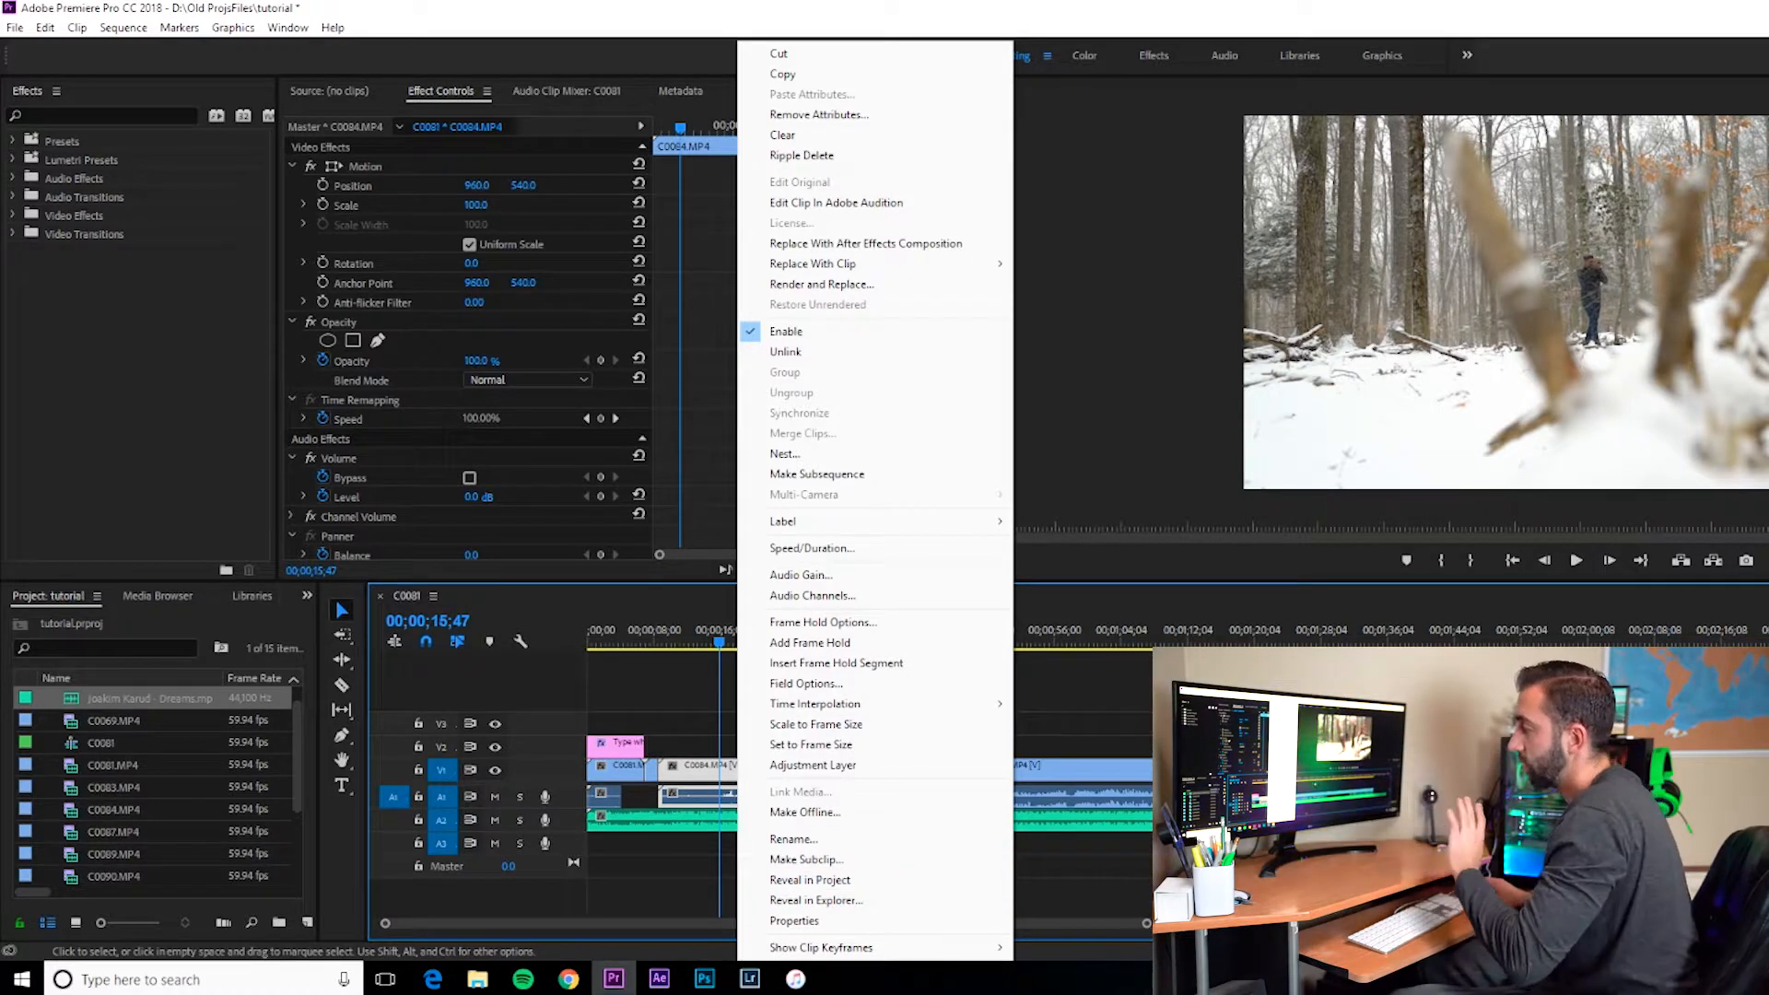
{"action": "left_click", "coordinate": [794, 656]}
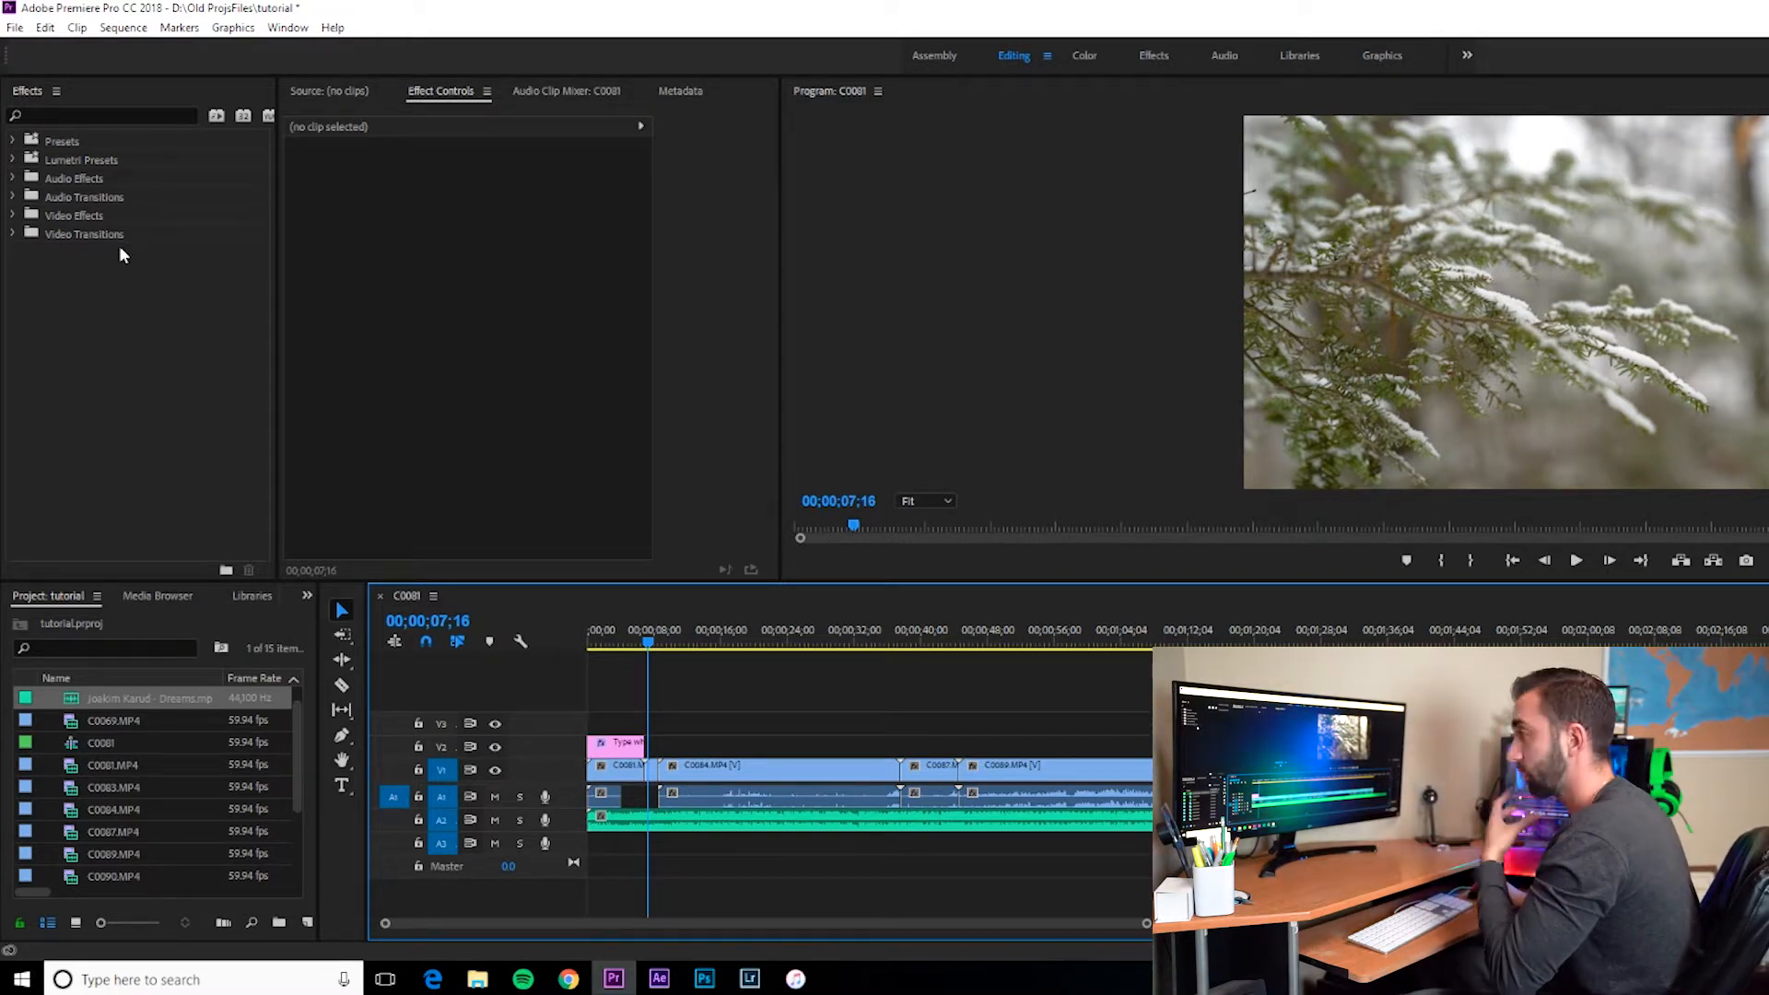
Step: Apply the Iris Box transition between the C0084 and C0087 clips and play it back
{"action": "left_click", "coordinate": [14, 236]}
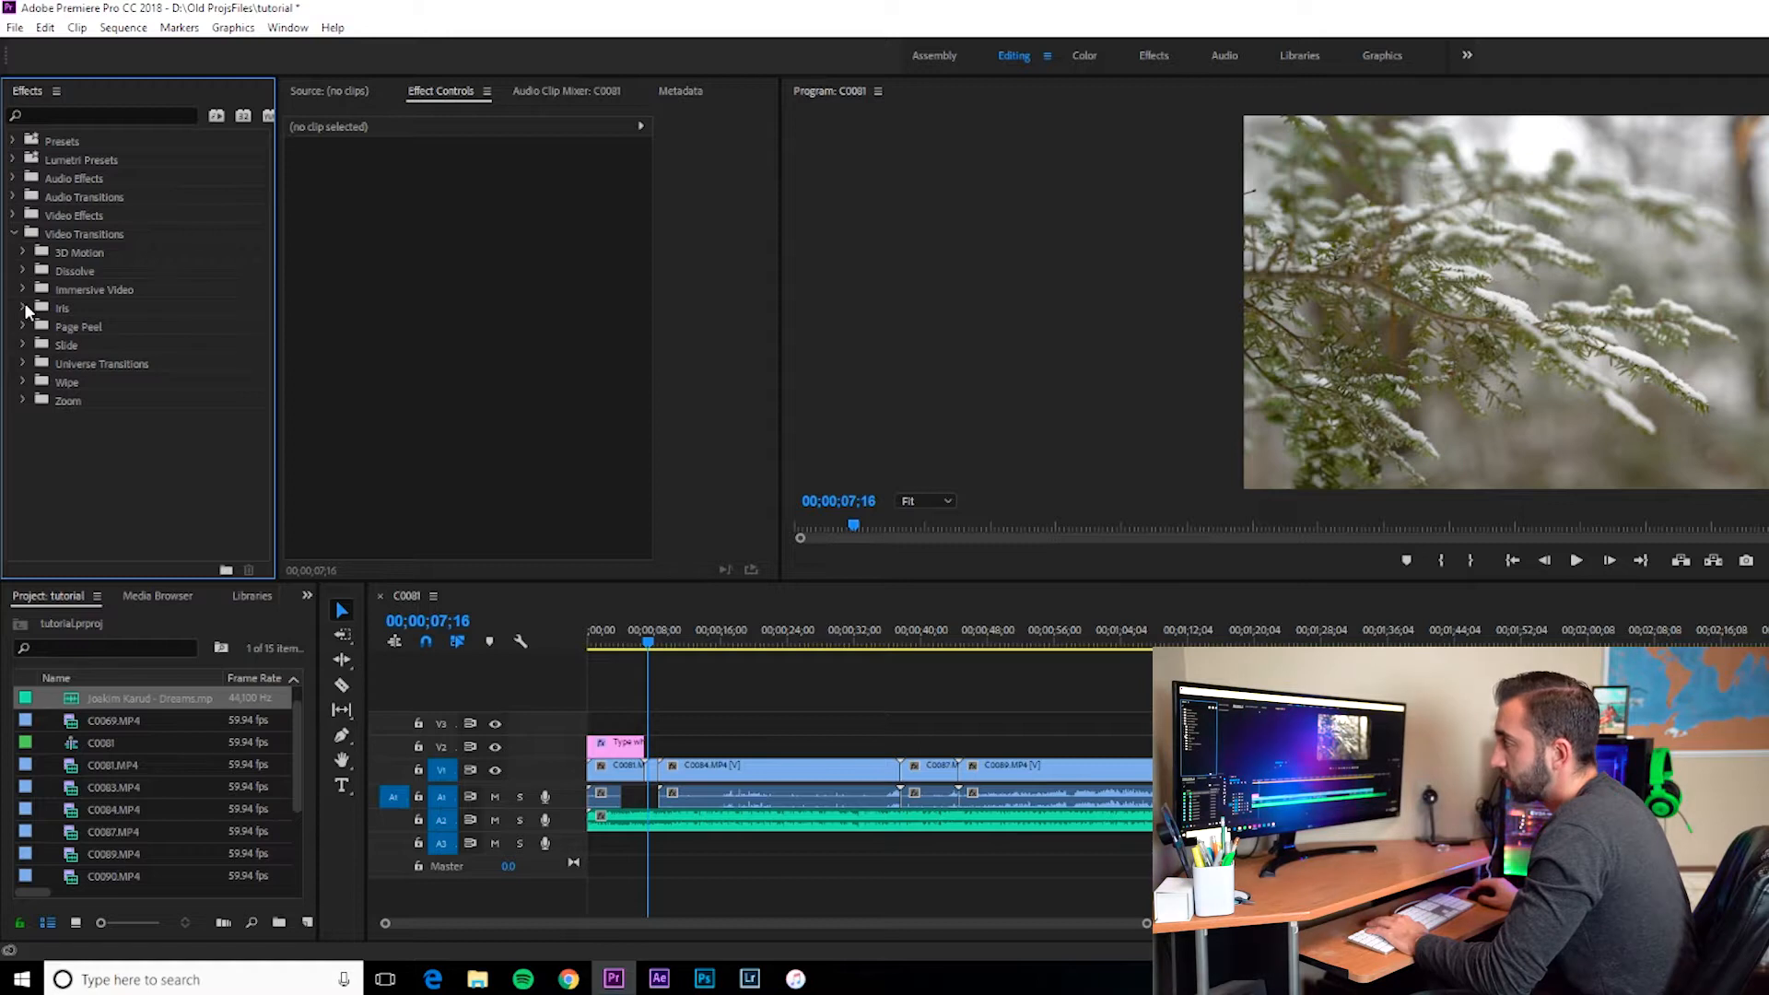
{"action": "left_click", "coordinate": [22, 308]}
{"action": "left_click_drag", "start_coordinate": [81, 332], "coordinate": [914, 792]}
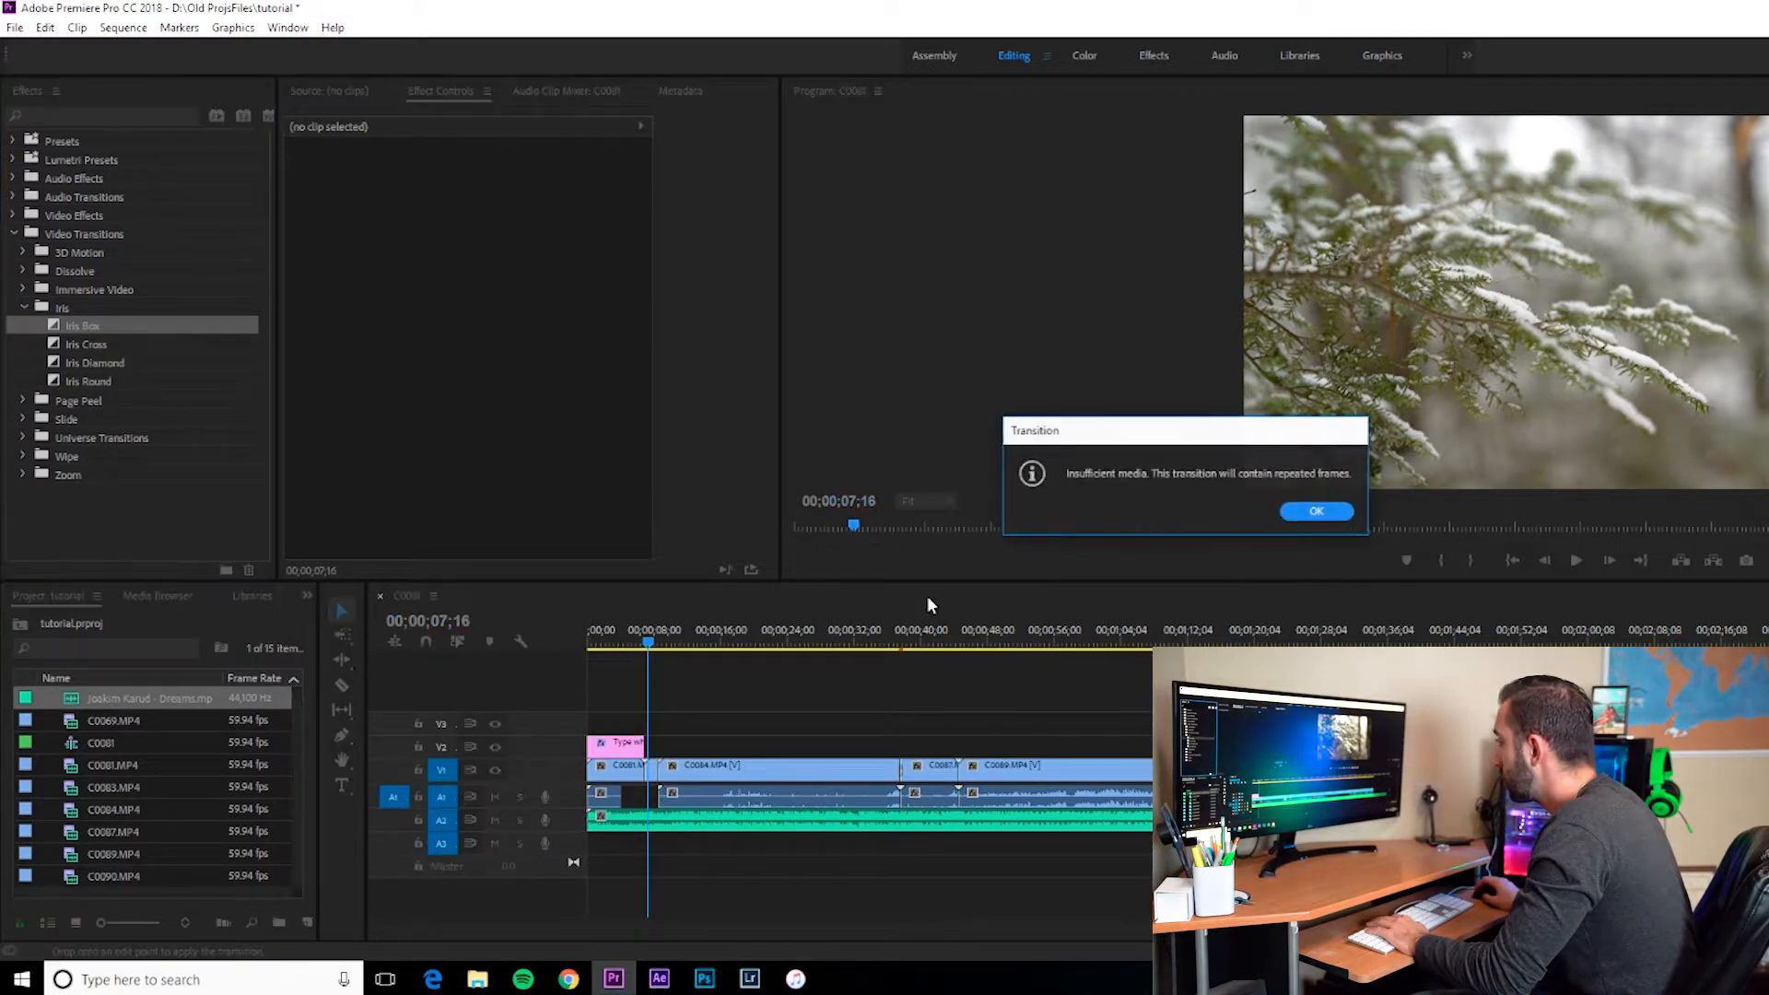
{"action": "left_click", "coordinate": [1317, 512]}
{"action": "left_click", "coordinate": [901, 638]}
{"action": "key", "text": "space"}
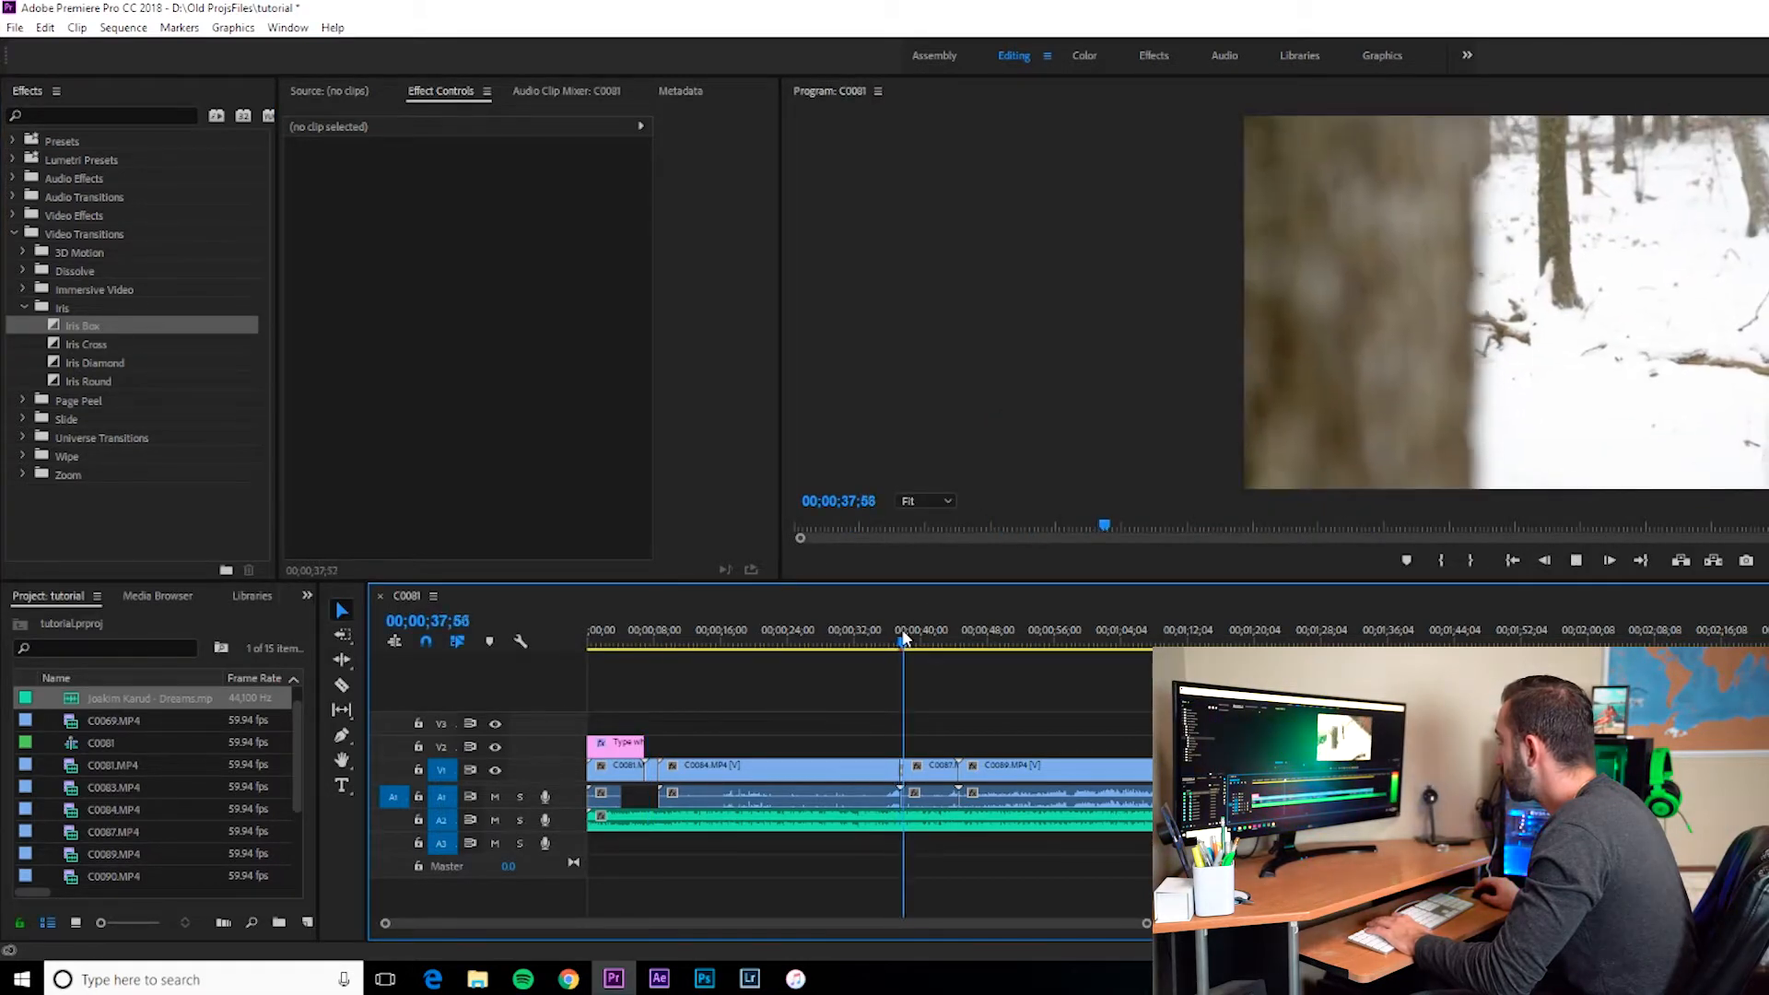
Step: Play back the sequence around the Iris Box transition near the 38-second mark
{"action": "key", "text": "space"}
{"action": "left_click_drag", "start_coordinate": [907, 644], "coordinate": [898, 643]}
{"action": "key", "text": "space"}
{"action": "key", "text": "space"}
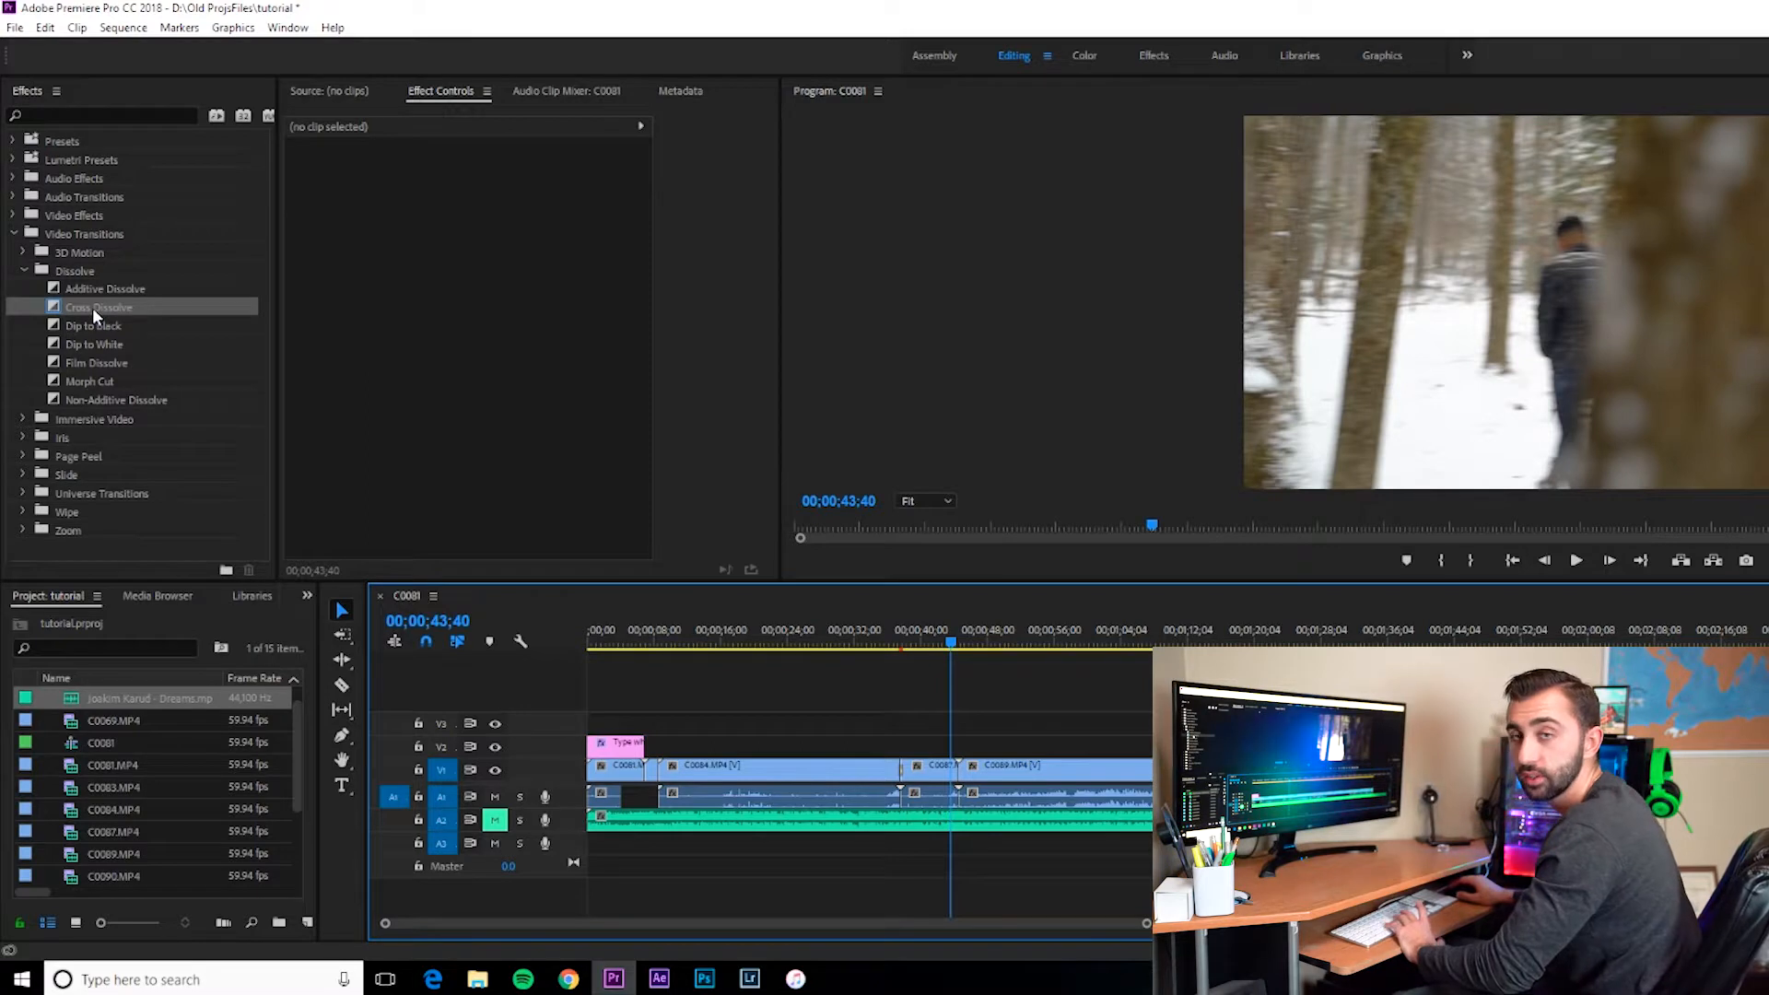
Step: Apply the Cross Dissolve transition between the C0087 and C0089 clips
{"action": "left_click", "coordinate": [86, 290]}
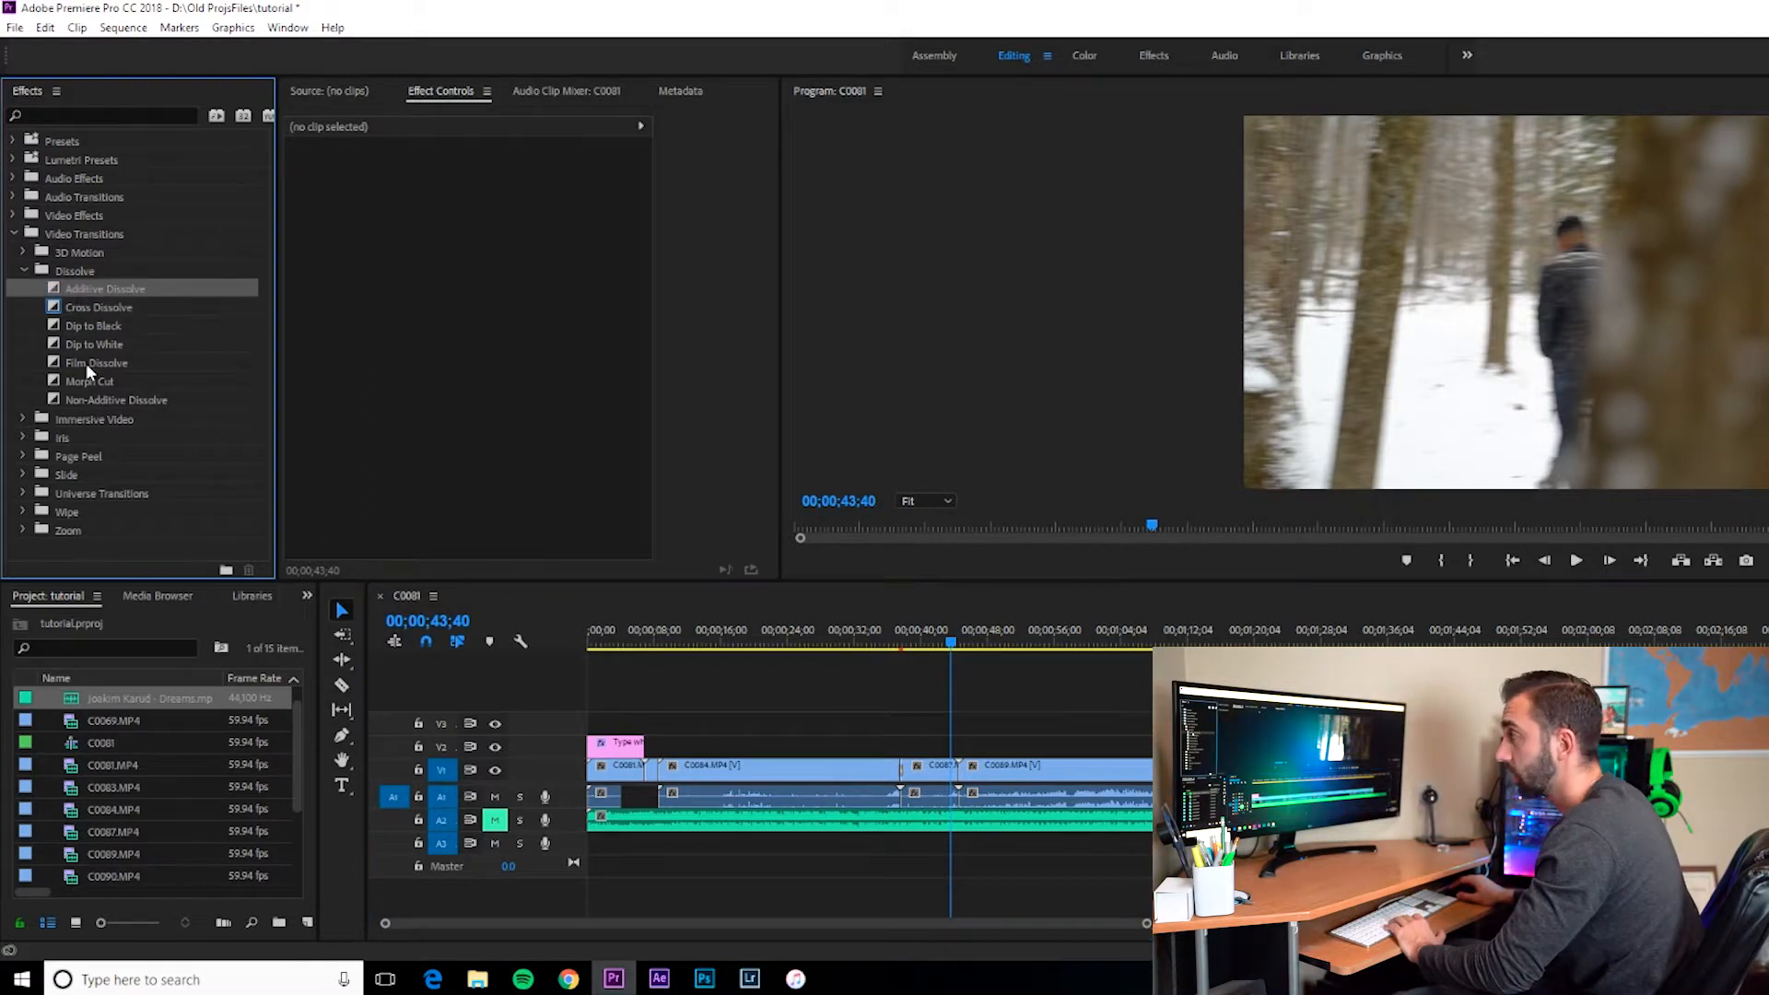
{"action": "left_click", "coordinate": [92, 308]}
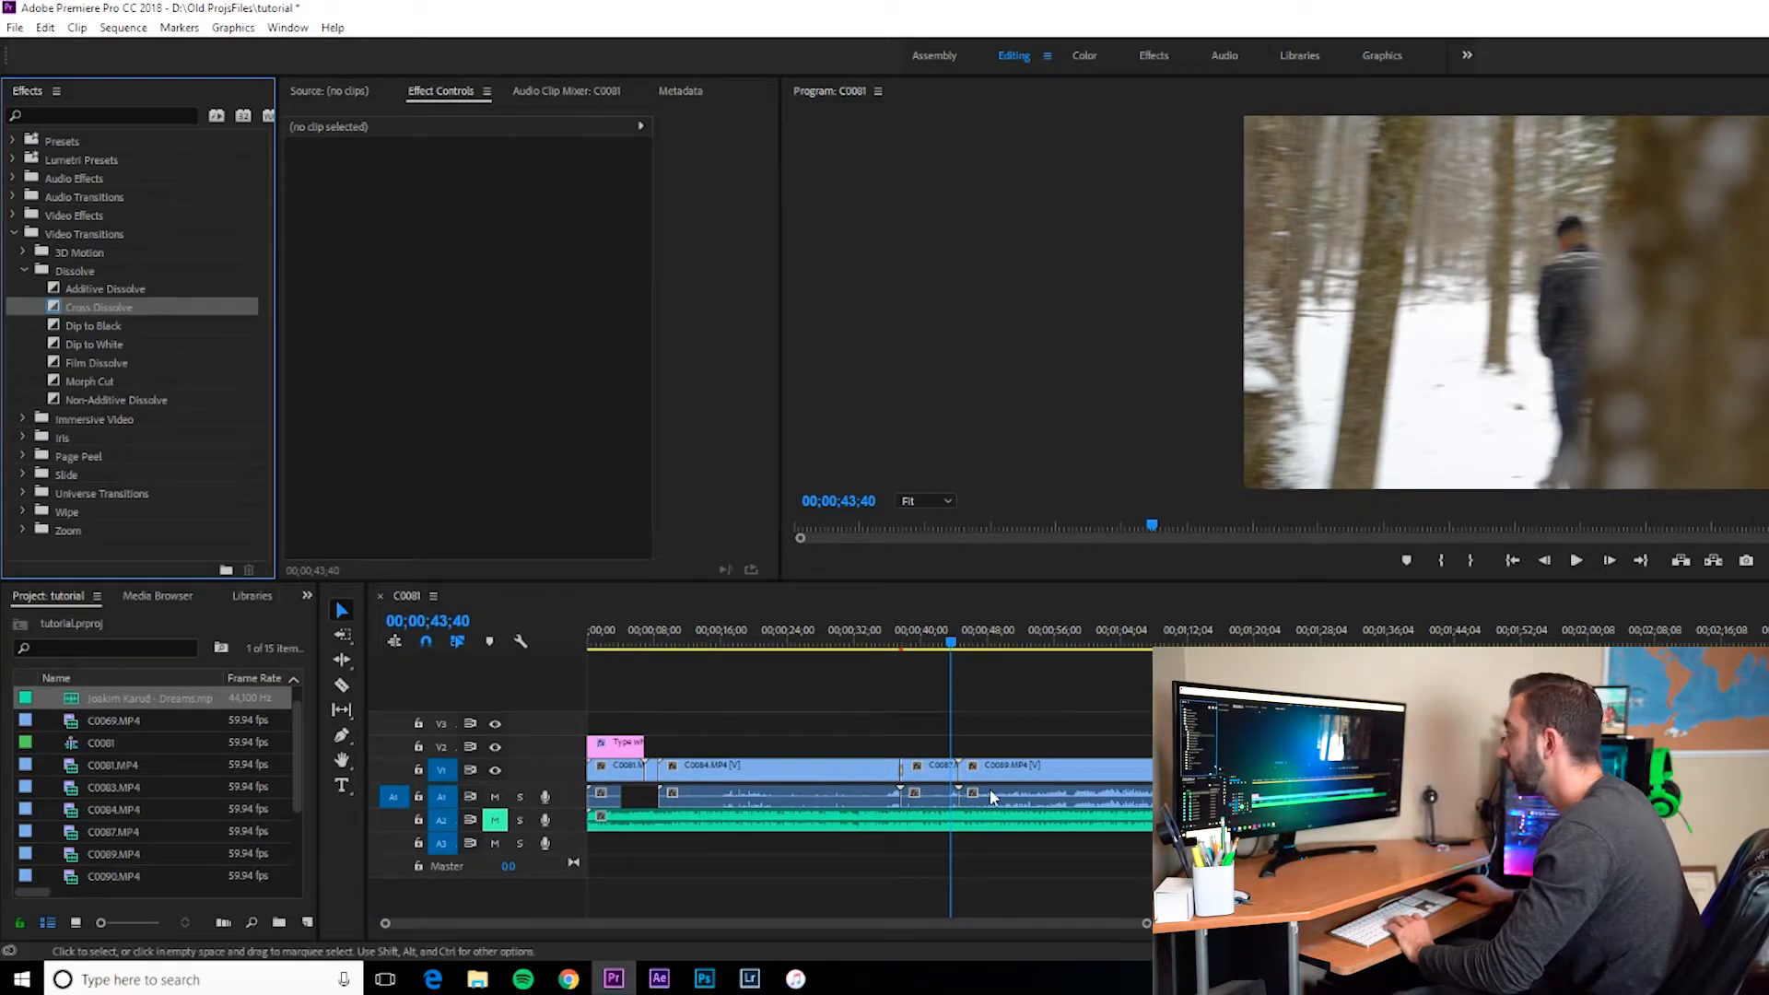
{"action": "mouse_move", "coordinate": [961, 766]}
{"action": "left_mouse_down"}
{"action": "mouse_move", "coordinate": [1041, 774]}
{"action": "mouse_move", "coordinate": [935, 771]}
{"action": "left_mouse_up"}
{"action": "left_click_drag", "start_coordinate": [1061, 772], "coordinate": [968, 772]}
{"action": "left_click_drag", "start_coordinate": [129, 308], "coordinate": [949, 779]}
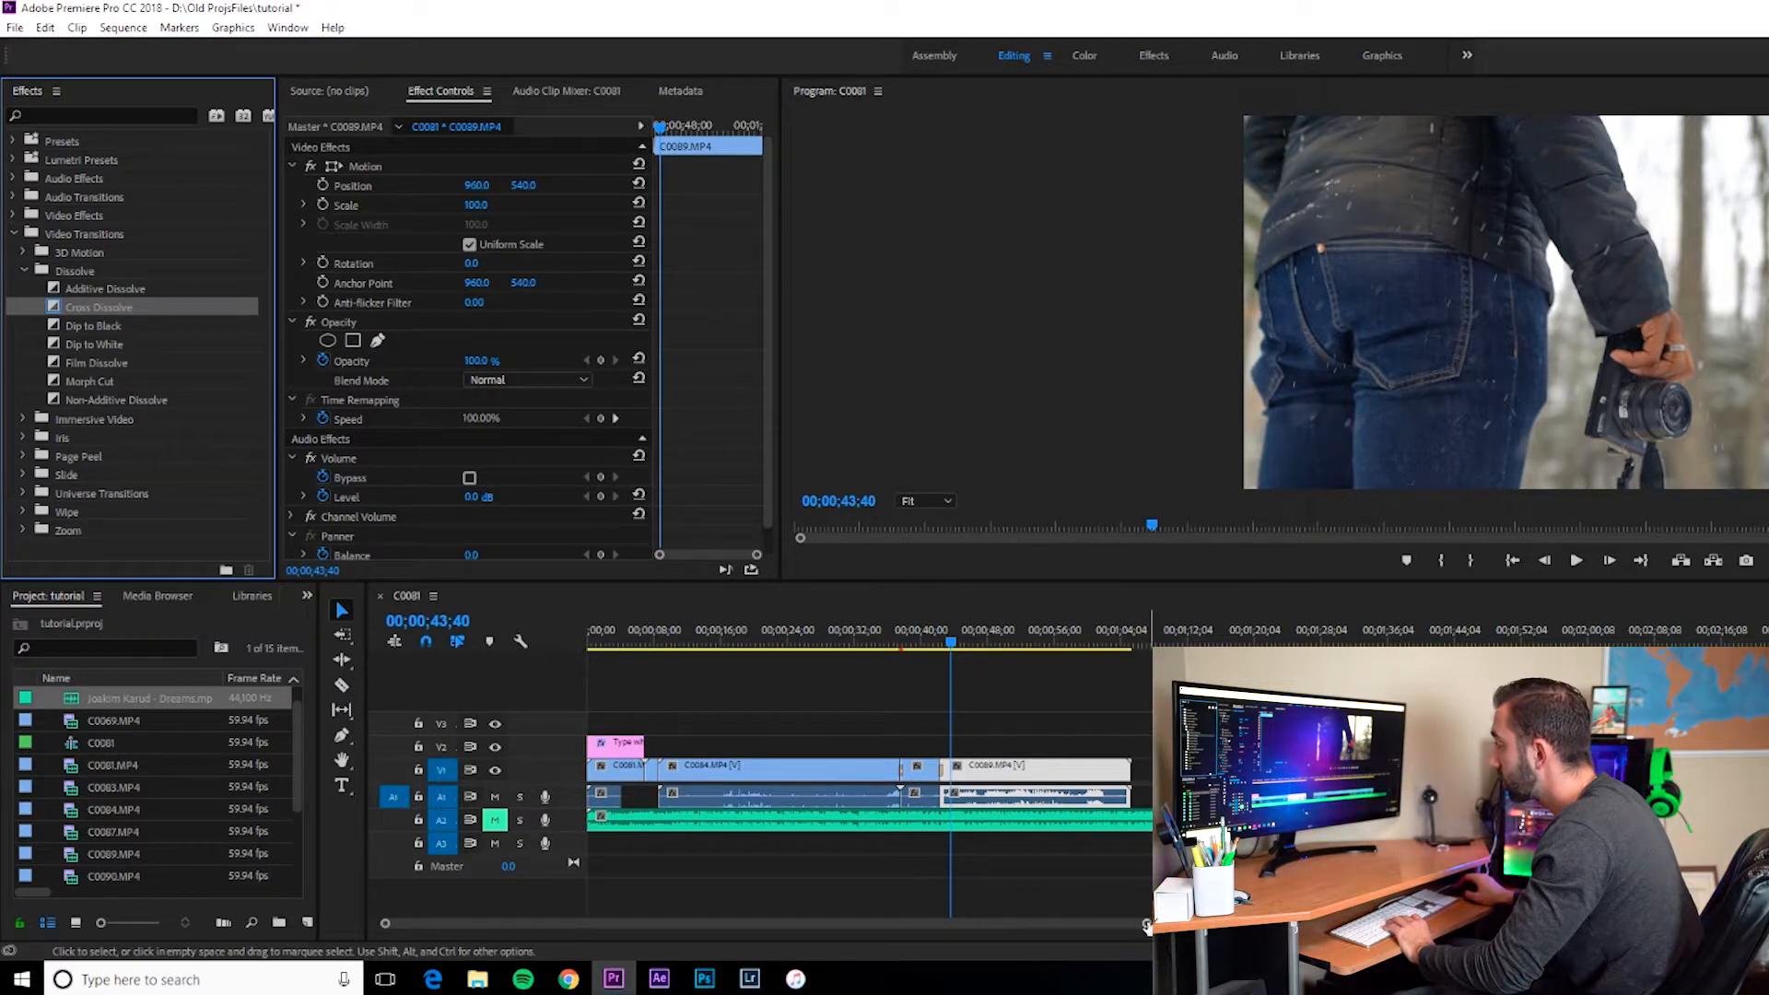
Step: Zoom into the Cross Dissolve transition on the timeline and play it back
{"action": "left_click_drag", "start_coordinate": [1147, 925], "coordinate": [860, 896]}
{"action": "left_click_drag", "start_coordinate": [1232, 772], "coordinate": [1289, 774]}
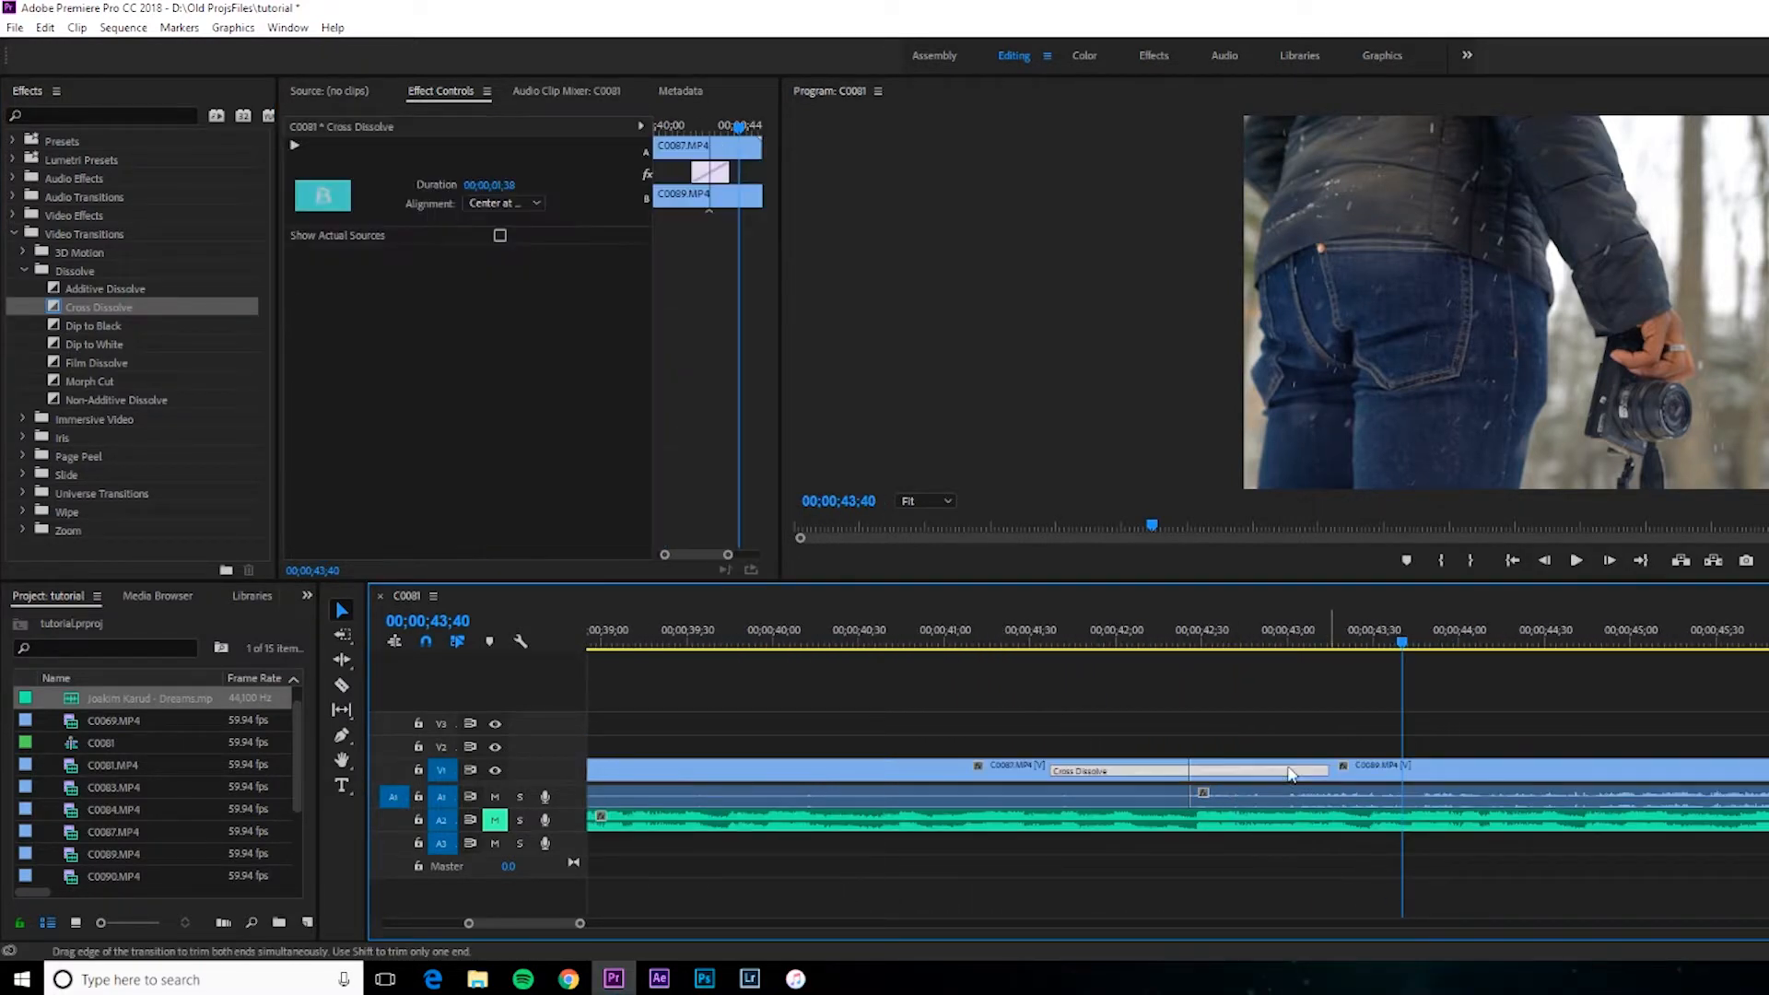
{"action": "left_click_drag", "start_coordinate": [1160, 642], "coordinate": [992, 645]}
{"action": "left_click_drag", "start_coordinate": [980, 640], "coordinate": [1058, 730]}
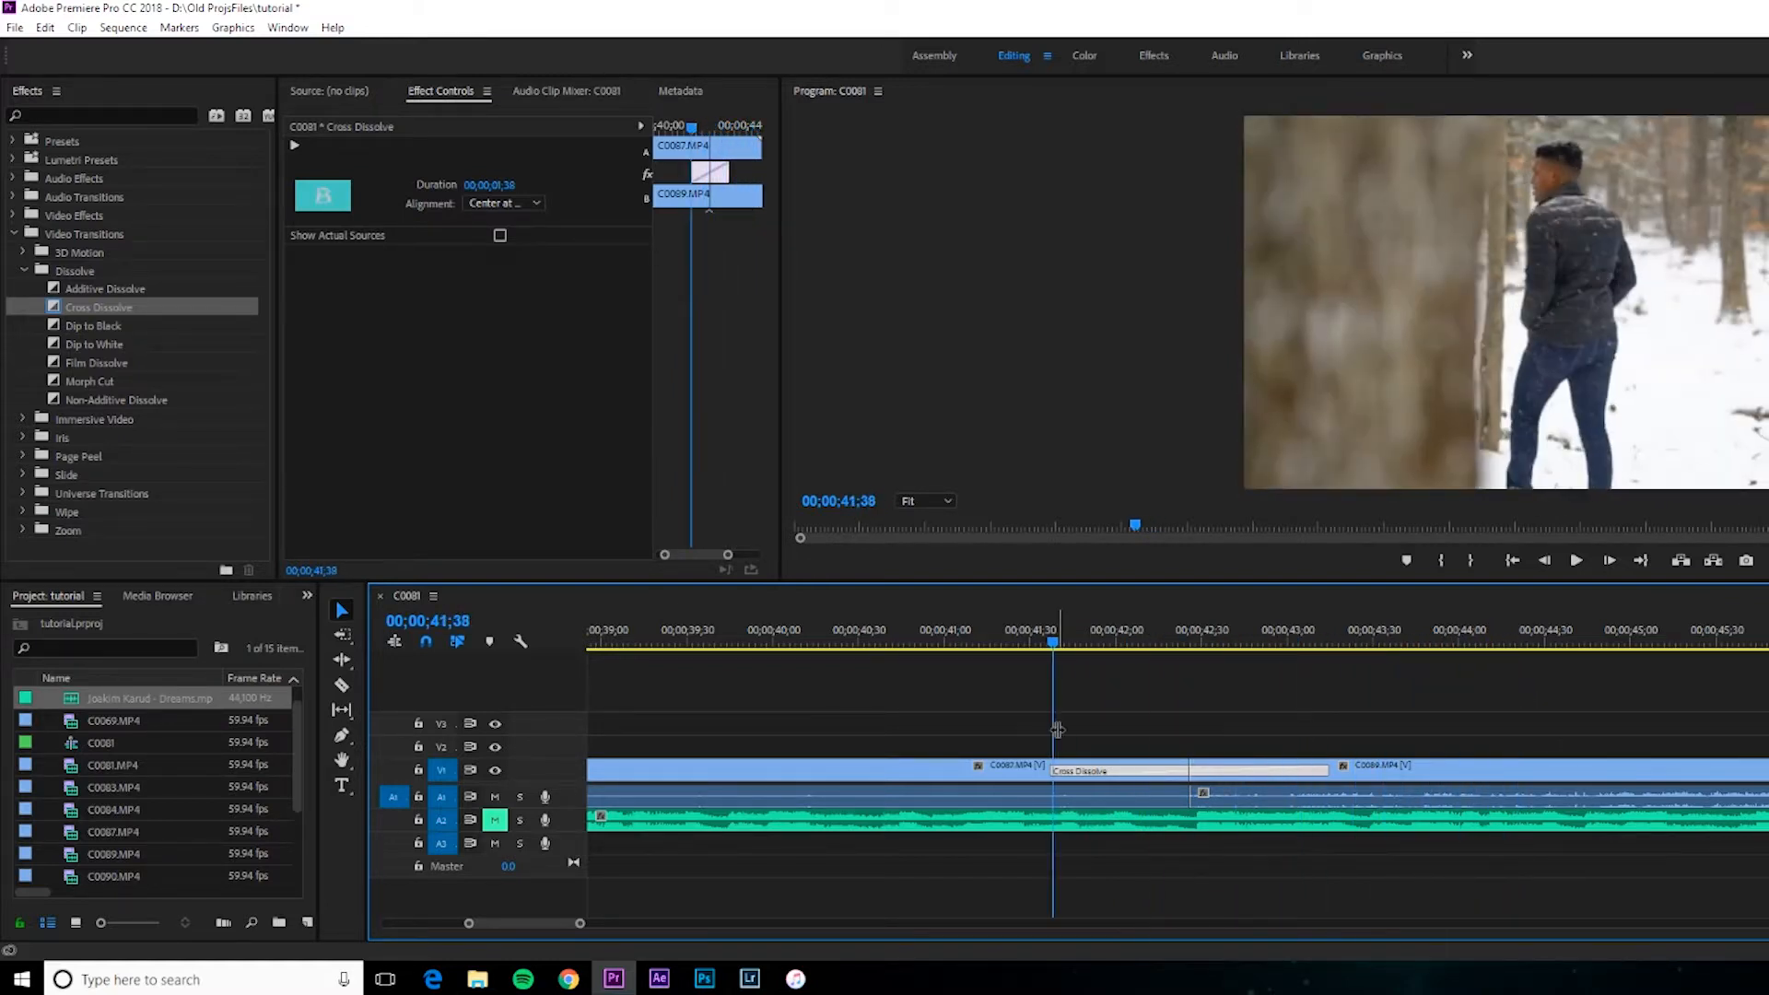
{"action": "key", "text": "space"}
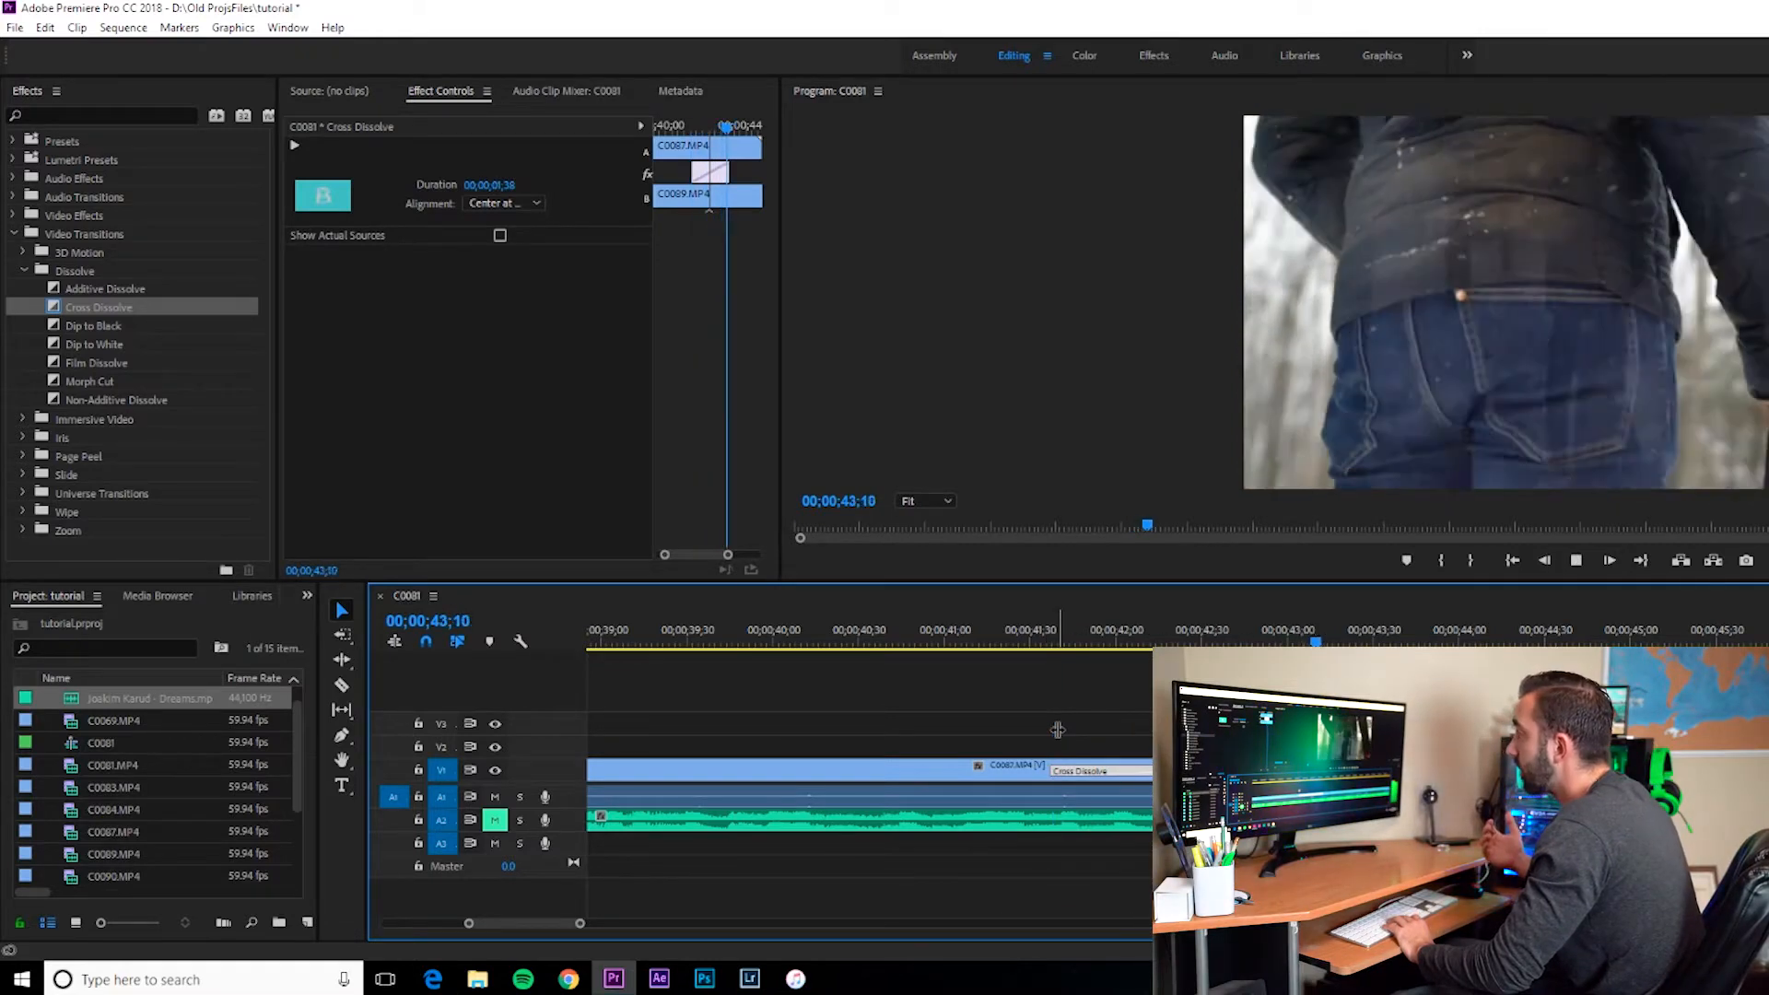
{"action": "key", "text": "space"}
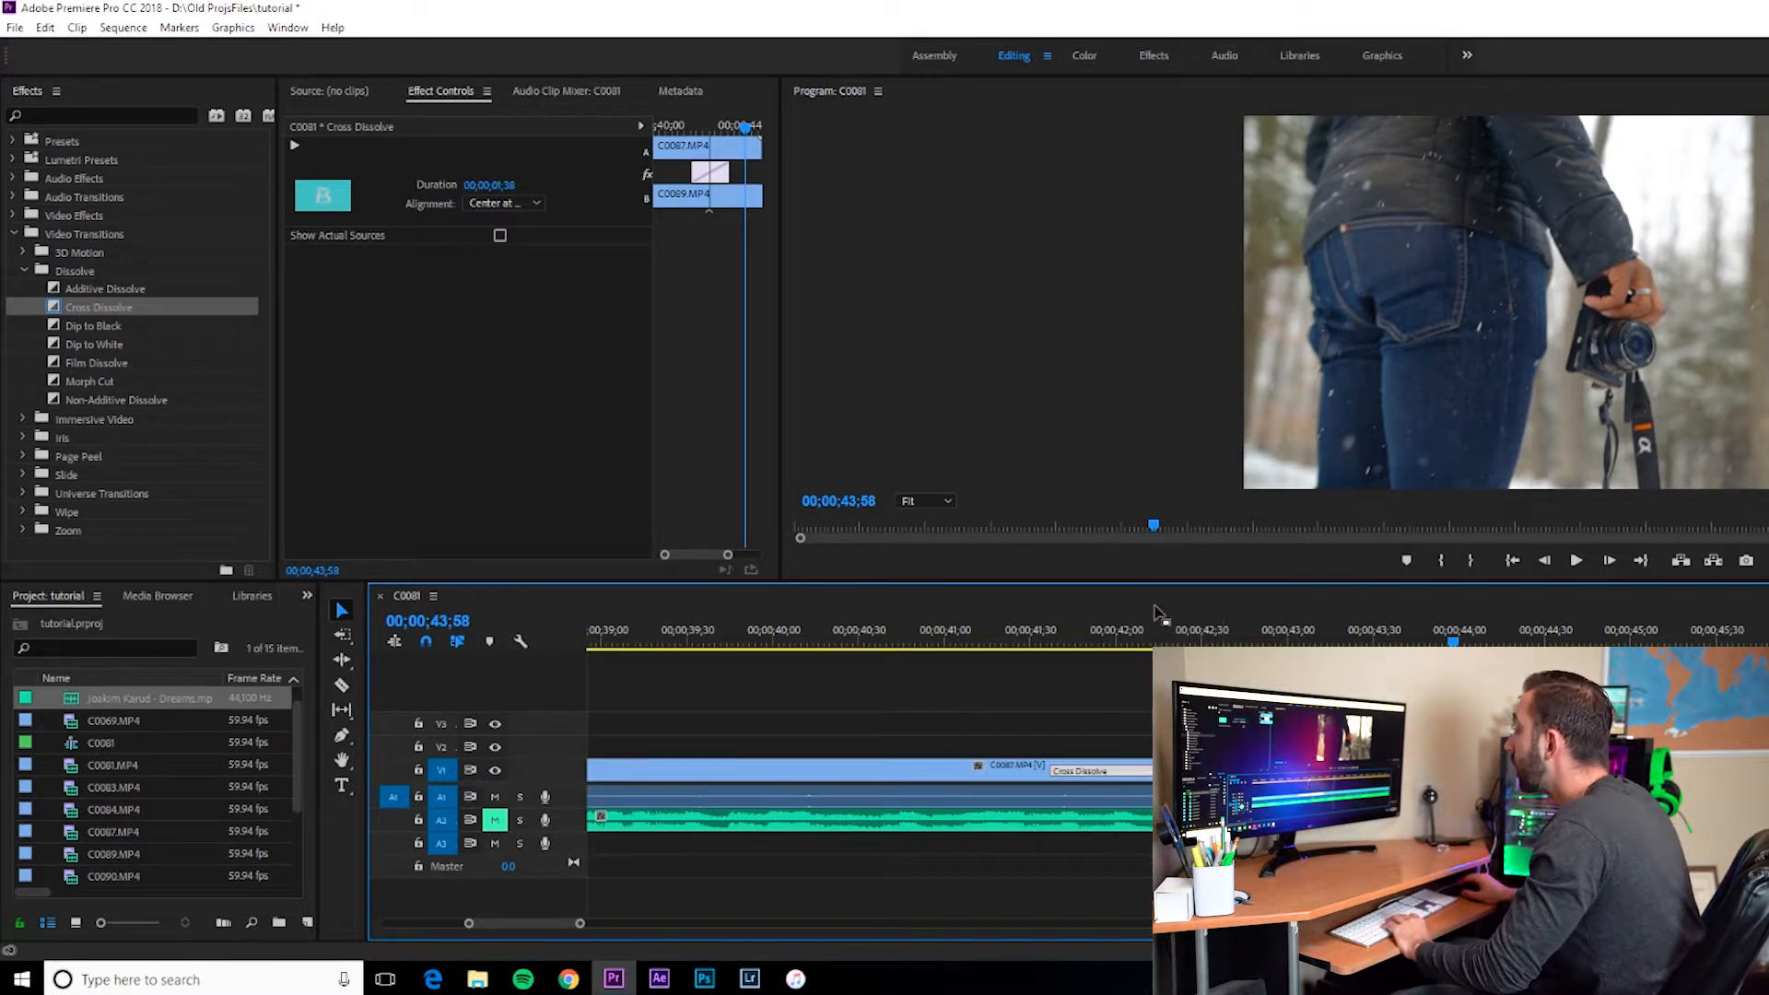
{"action": "left_click_drag", "start_coordinate": [1105, 633], "coordinate": [1052, 634]}
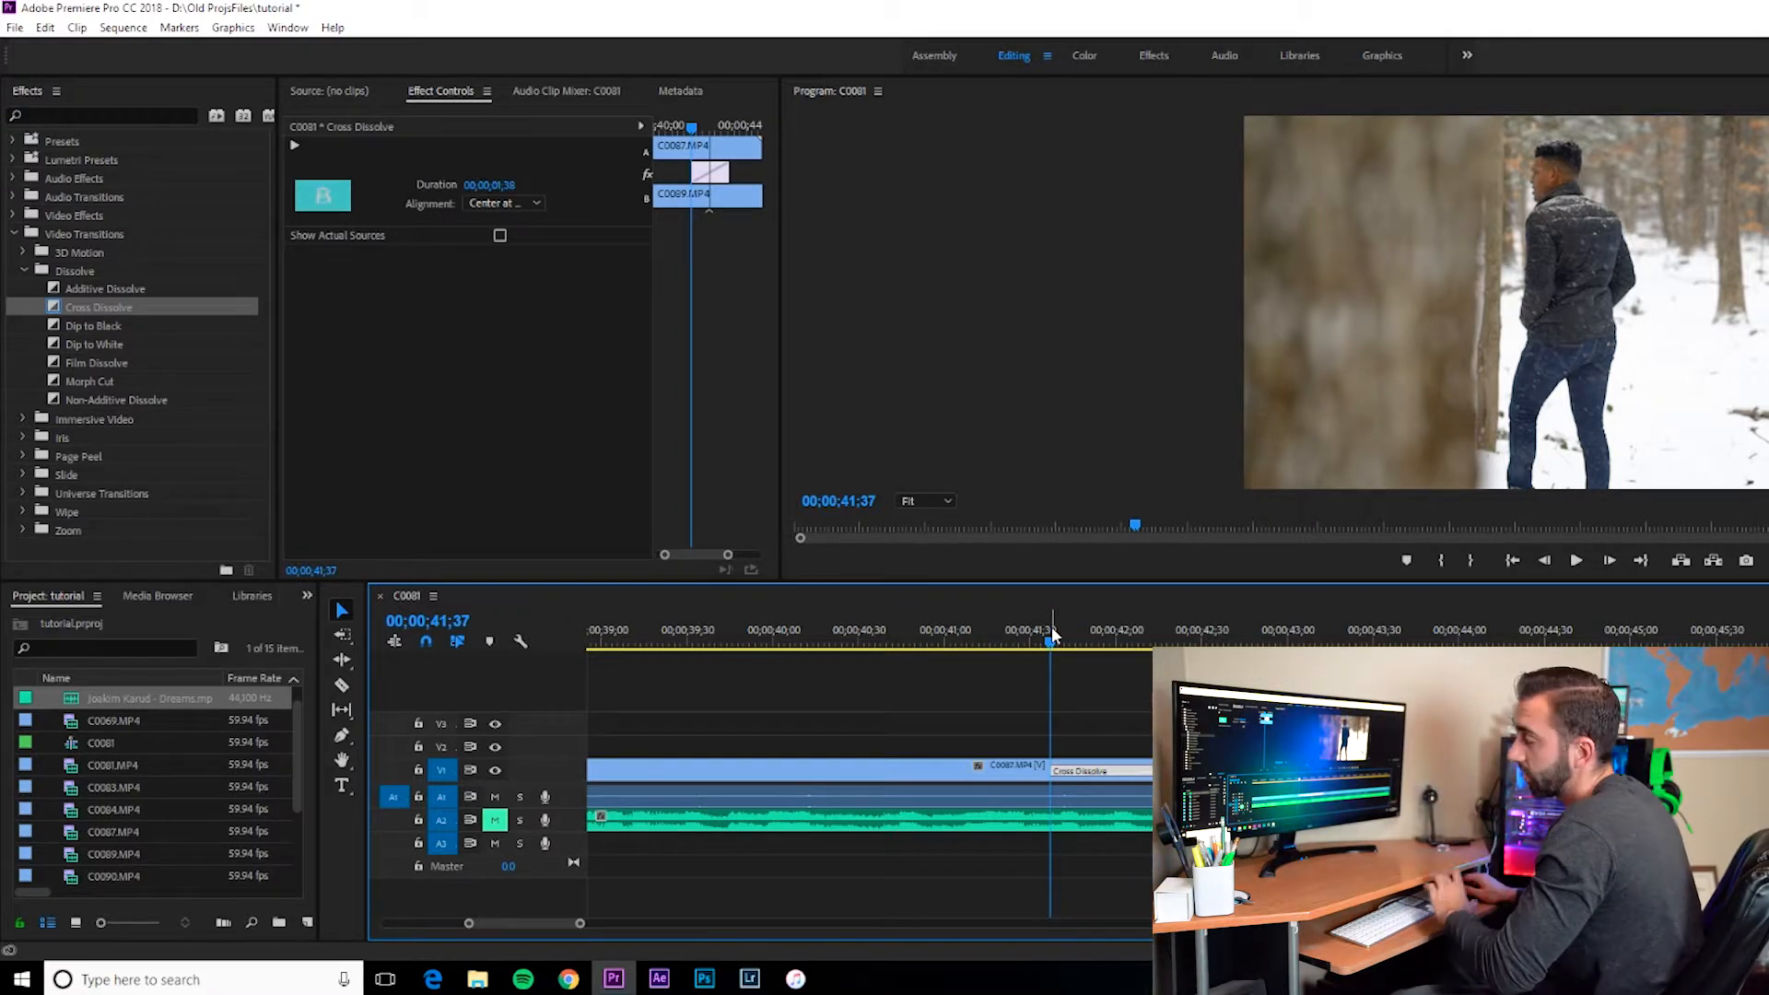
{"action": "key", "text": "space"}
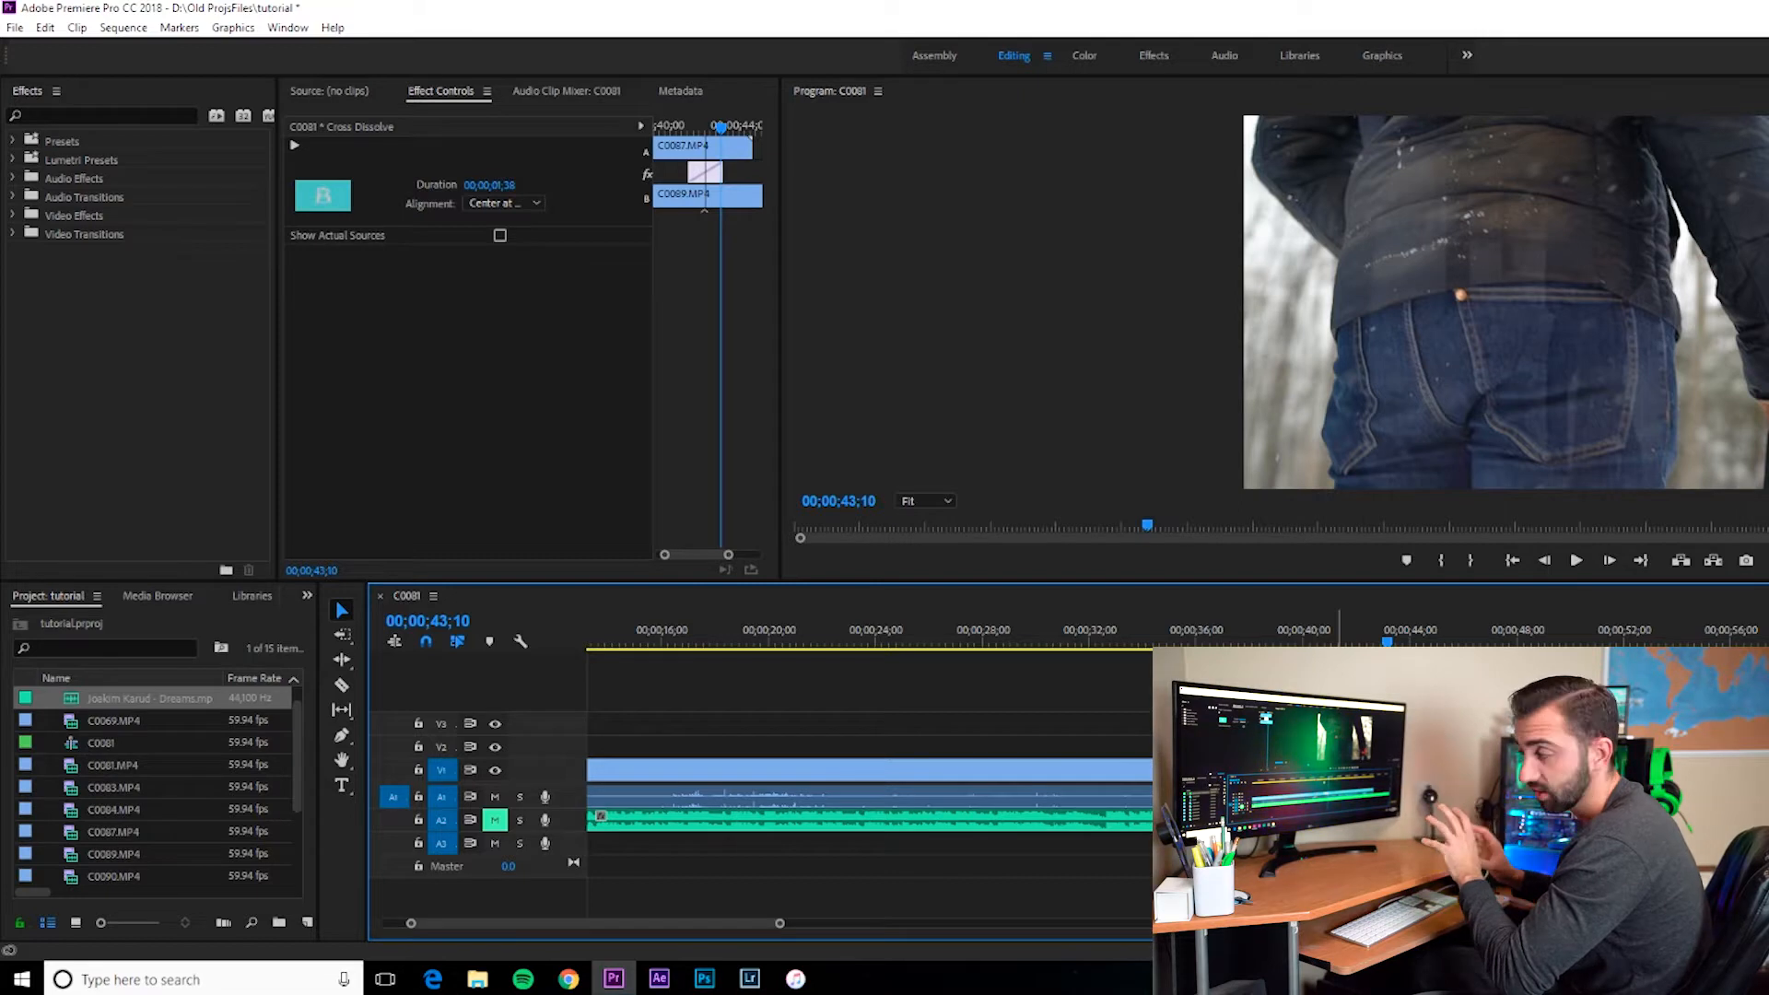
Step: Search the effects for Lumetri Color and apply it to the C0089 clip
{"action": "left_click", "coordinate": [1455, 770]}
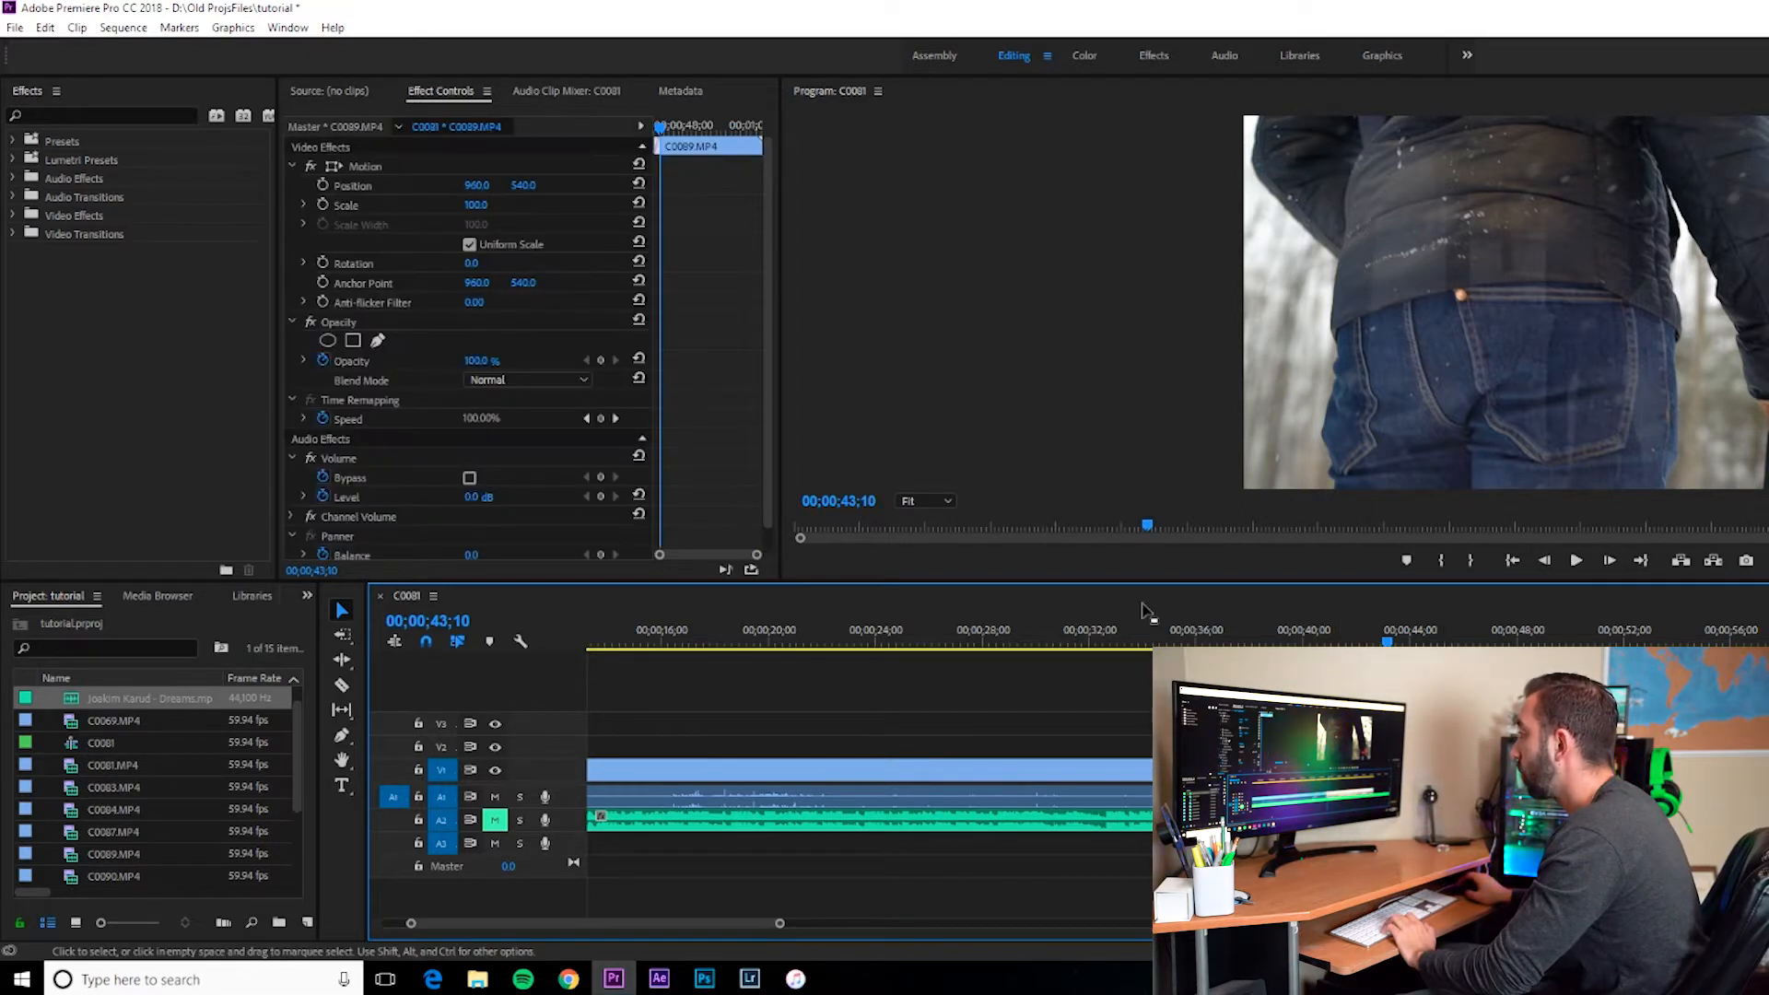
{"action": "left_click_drag", "start_coordinate": [1388, 637], "coordinate": [1392, 637]}
{"action": "left_click", "coordinate": [63, 113]}
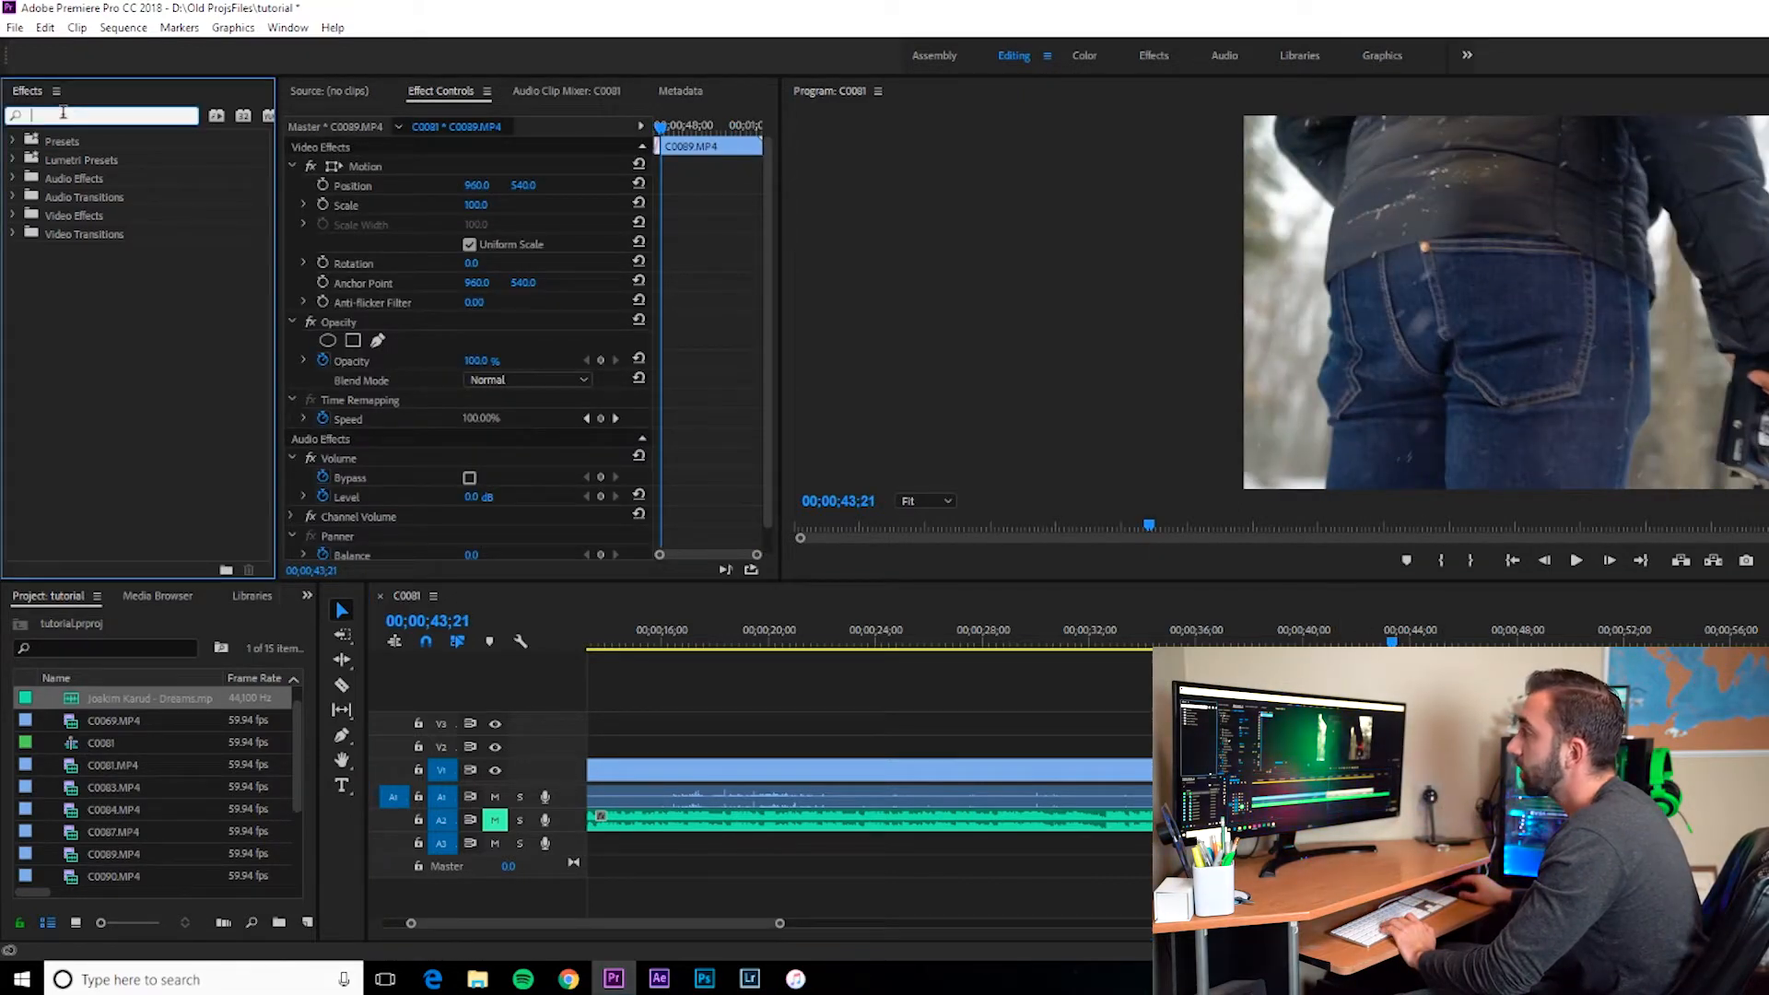
{"action": "type", "text": "lumtr"}
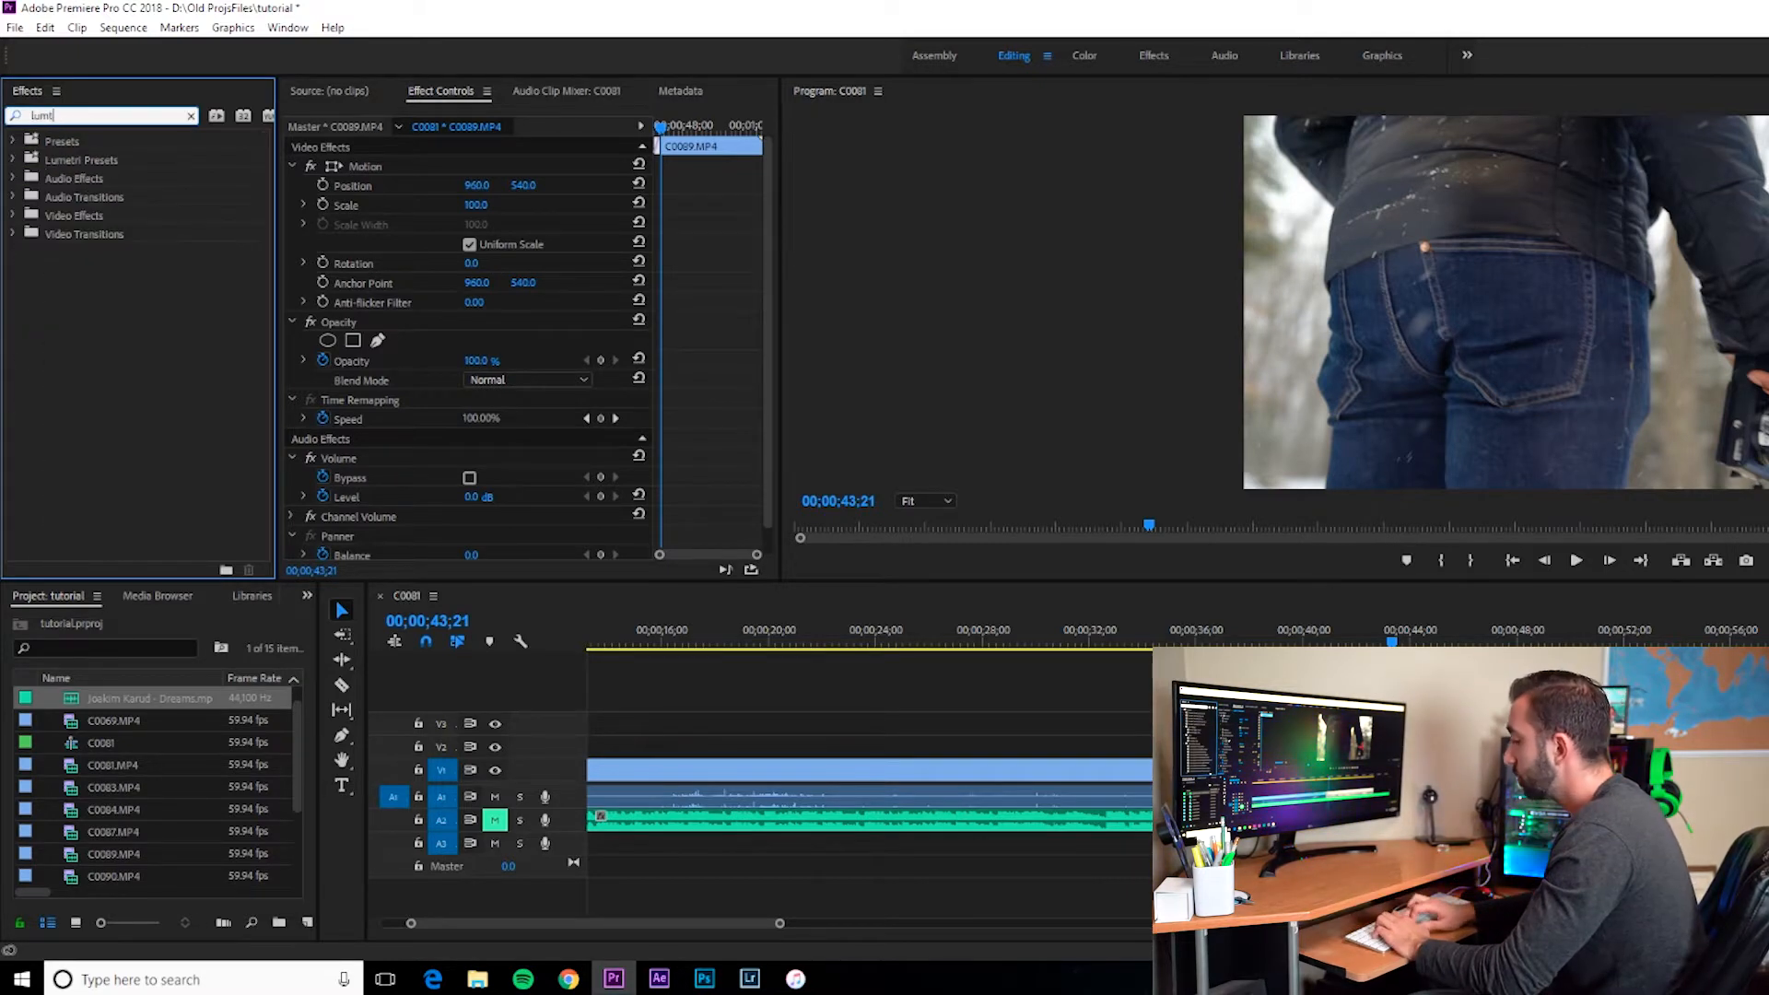
{"action": "key", "text": "BackSpace"}
{"action": "key", "text": "BackSpace"}
{"action": "type", "text": "etri"}
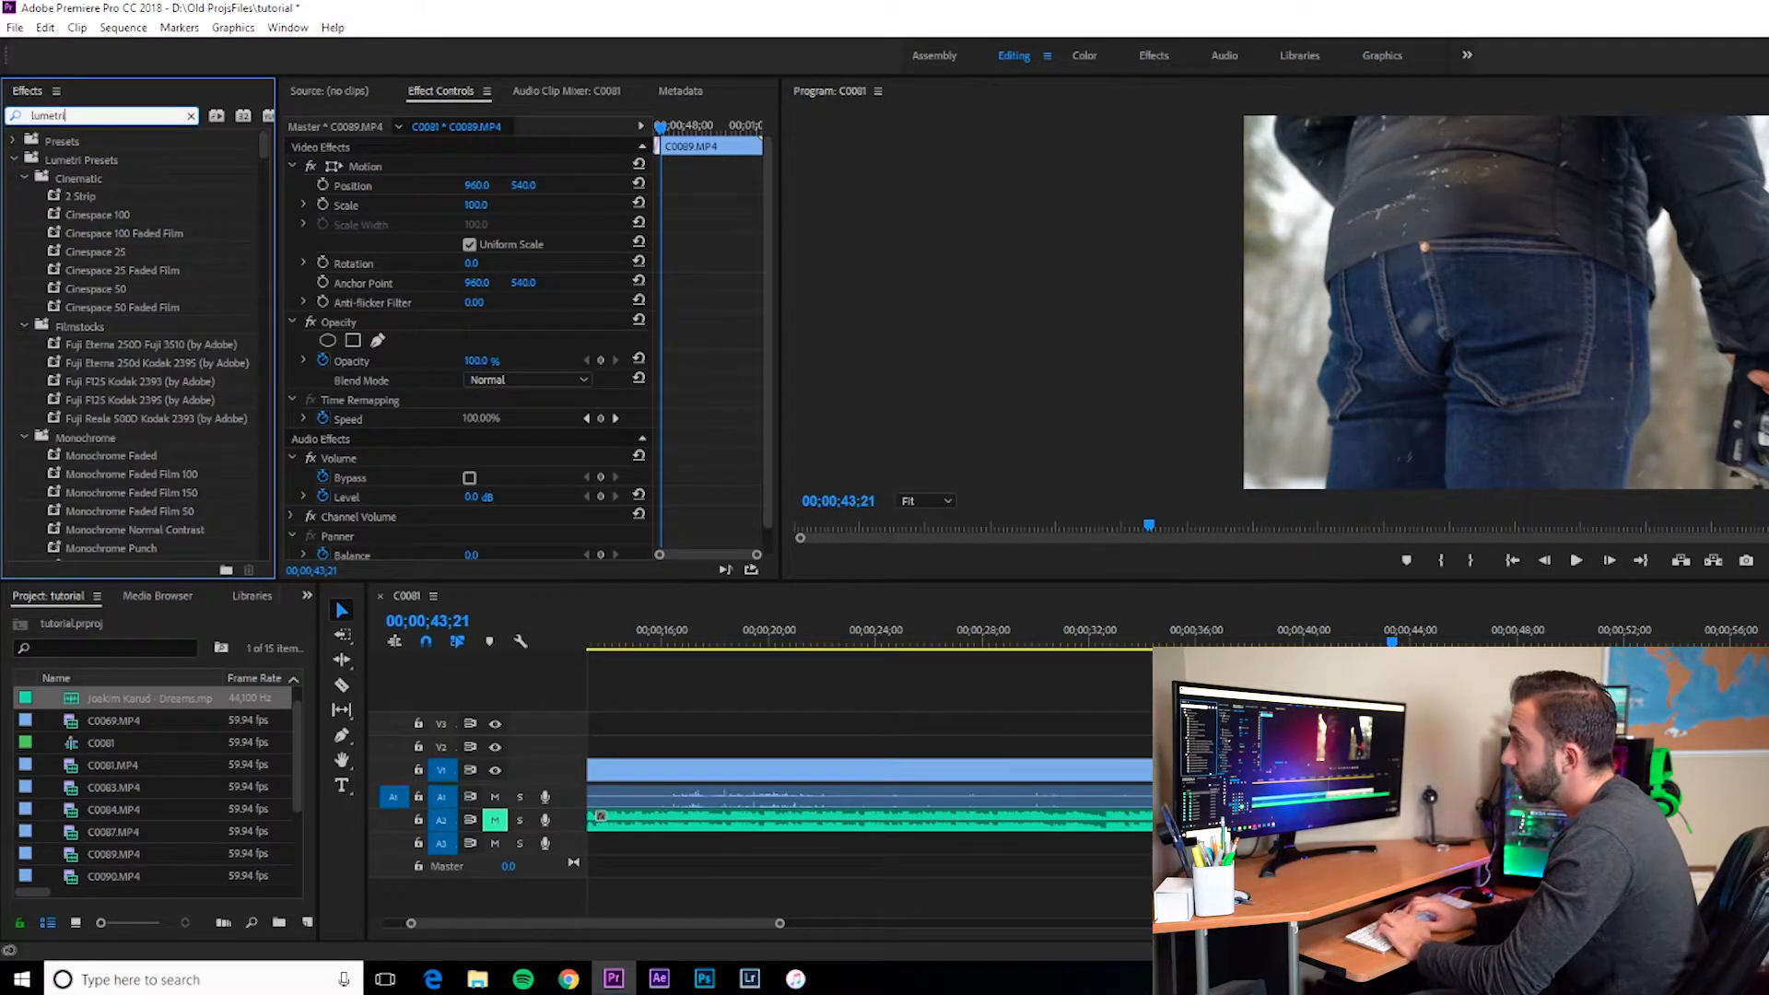
{"action": "type", "text": " color"}
{"action": "left_click_drag", "start_coordinate": [89, 252], "coordinate": [1478, 771]}
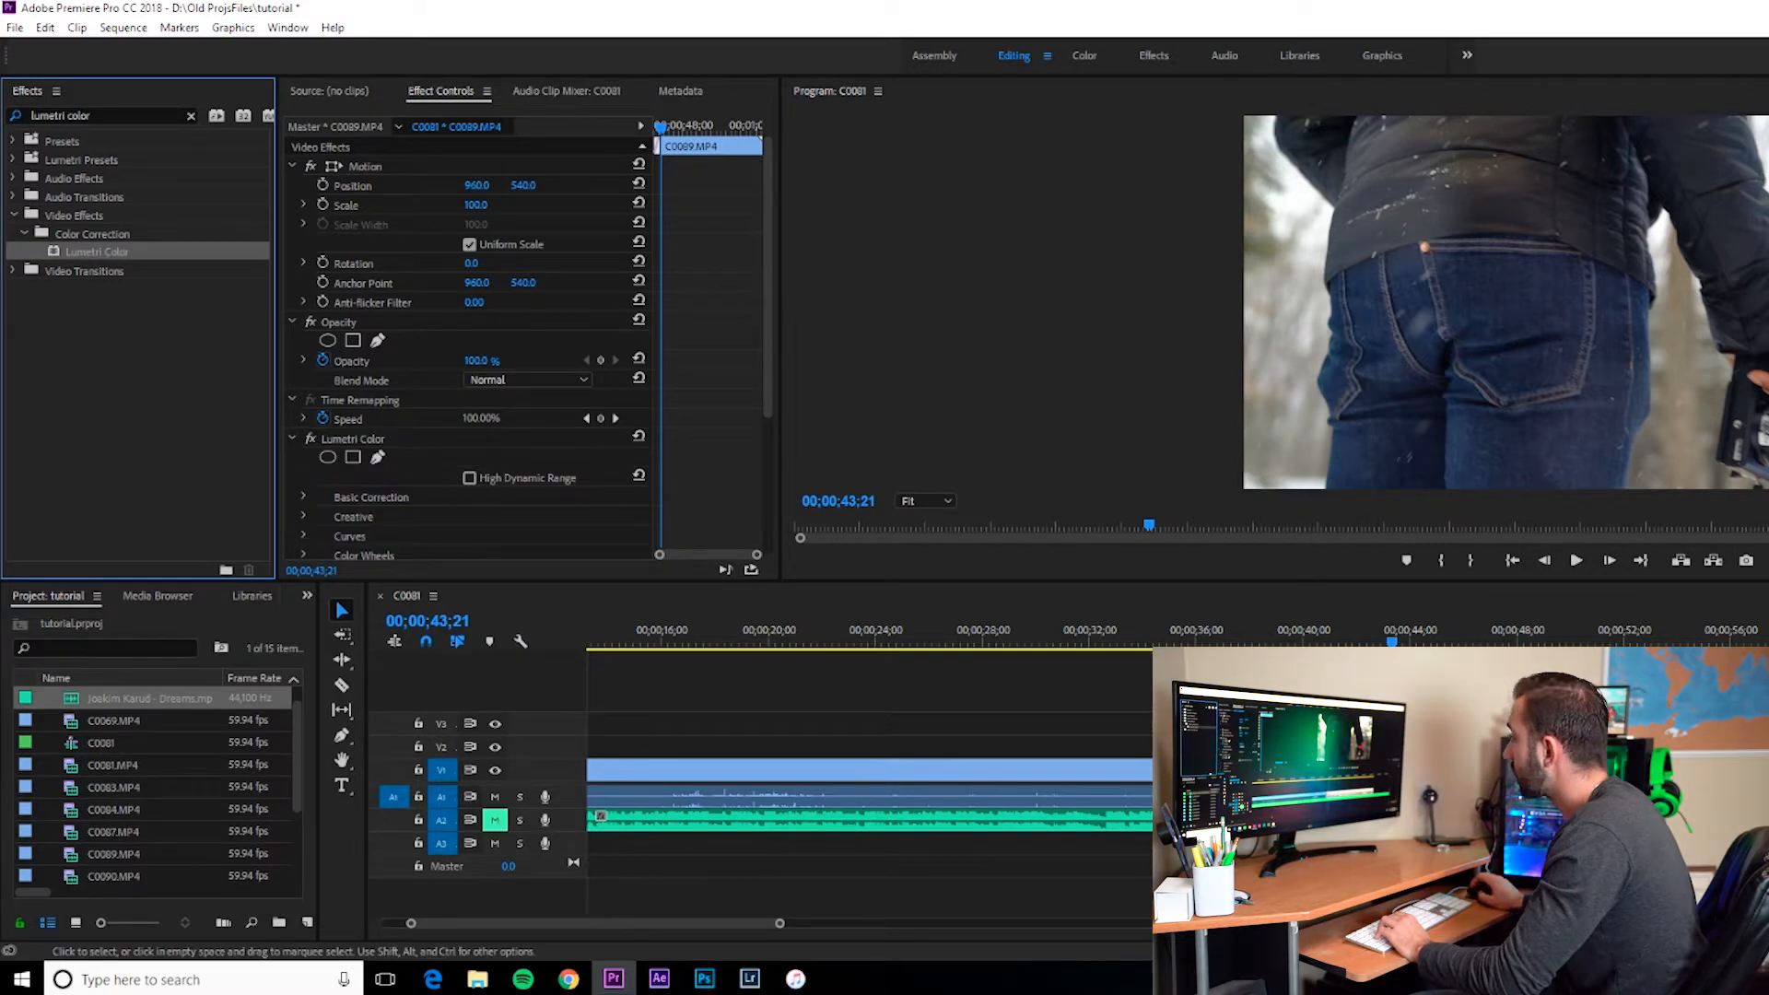
Step: Set the Lumetri Basic Correction tone to Contrast 150, Highlights 79, Shadows 97 and Whites 14
{"action": "left_click", "coordinate": [1406, 638]}
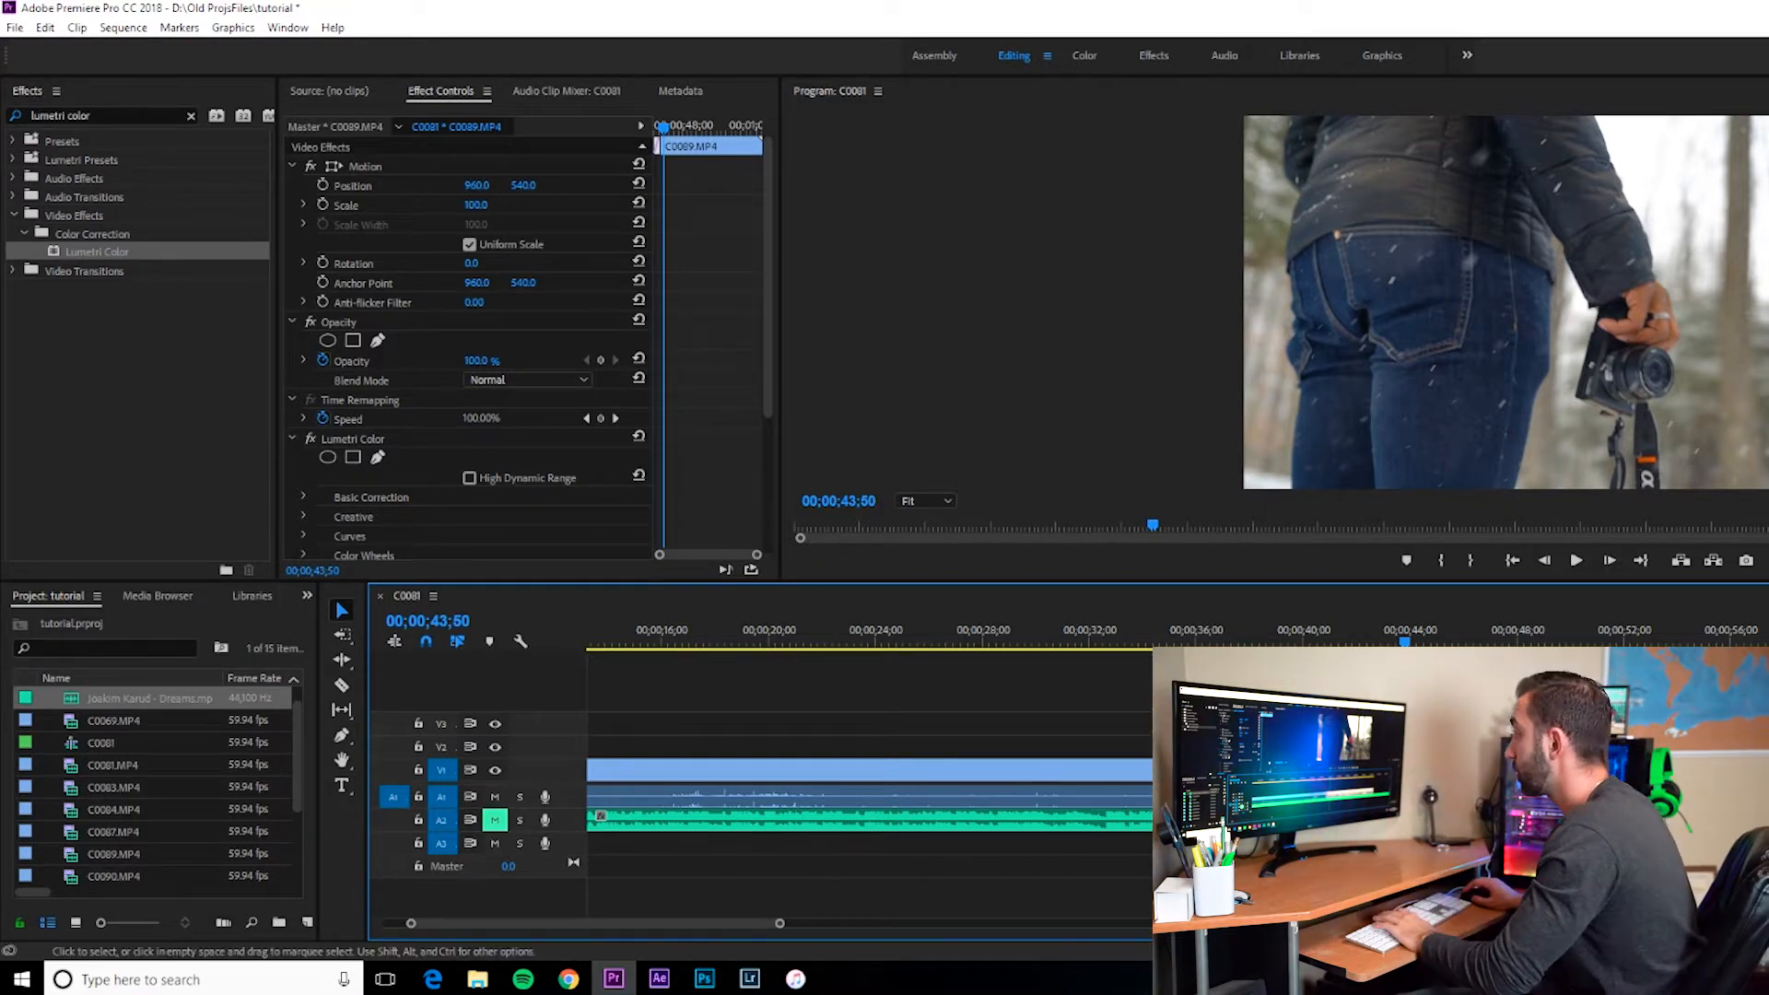
{"action": "left_click", "coordinate": [1401, 639]}
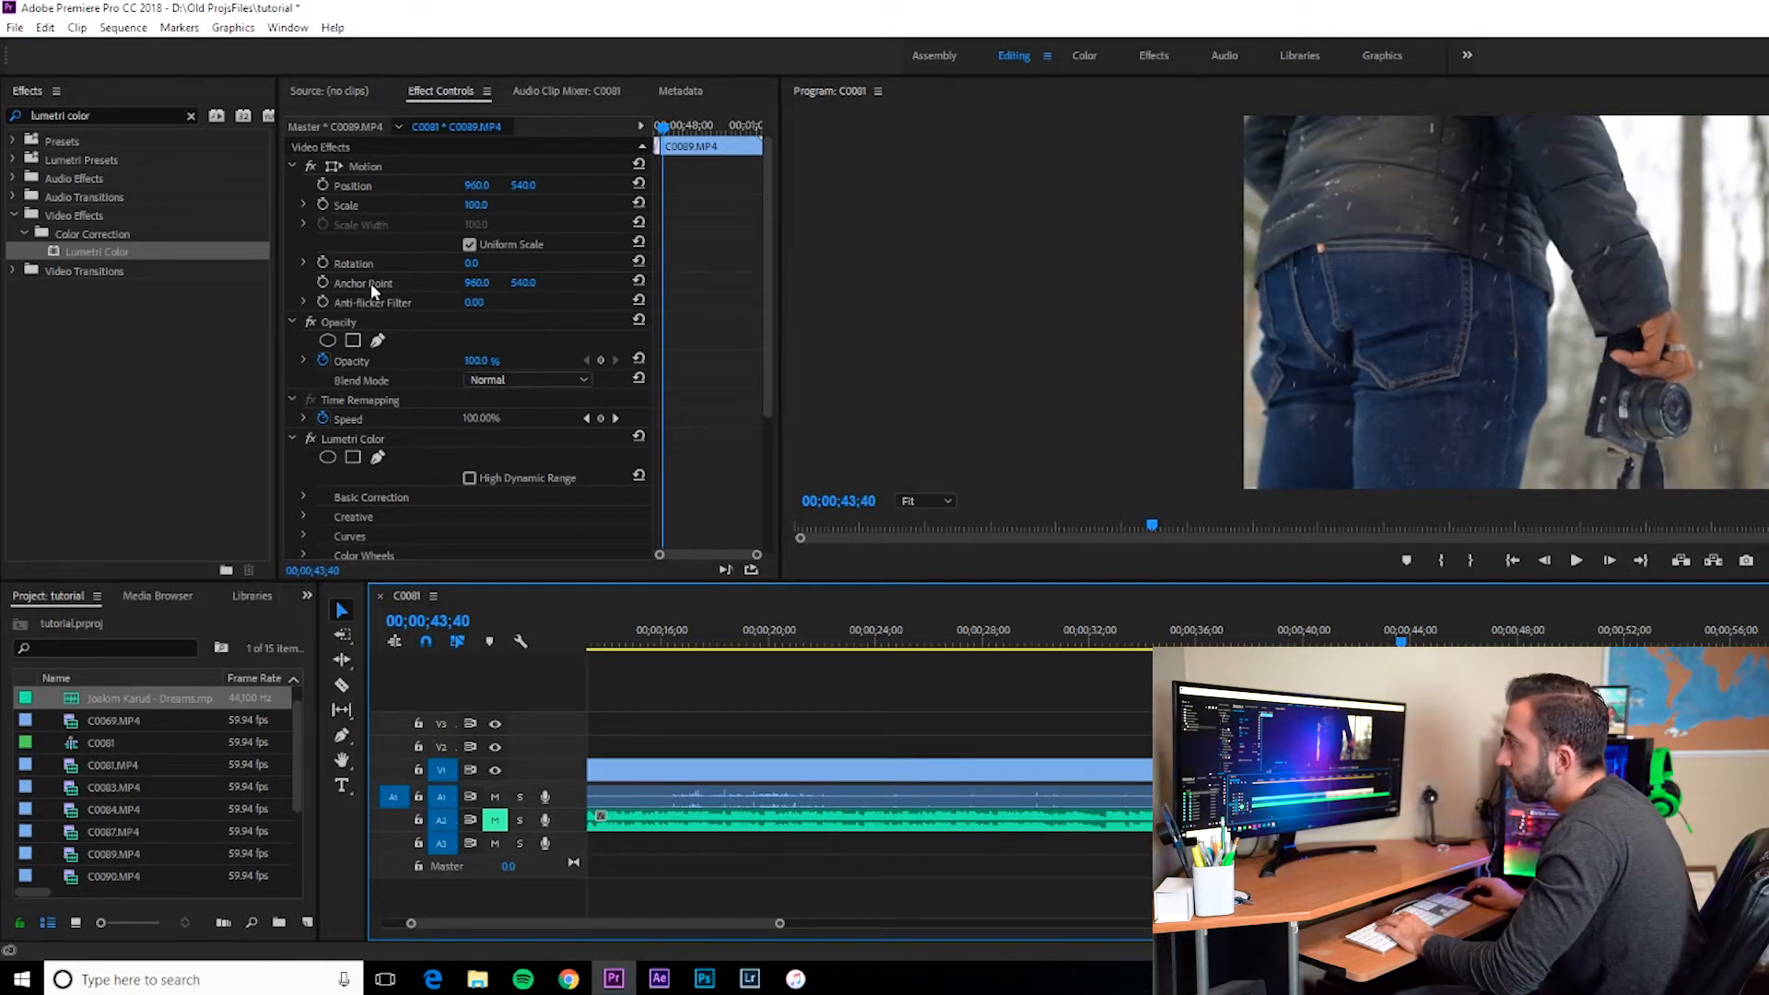
{"action": "scroll", "coordinate": [370, 284], "scroll_direction": "down", "scroll_amount": 3}
{"action": "scroll", "coordinate": [371, 283], "scroll_direction": "down", "scroll_amount": 4}
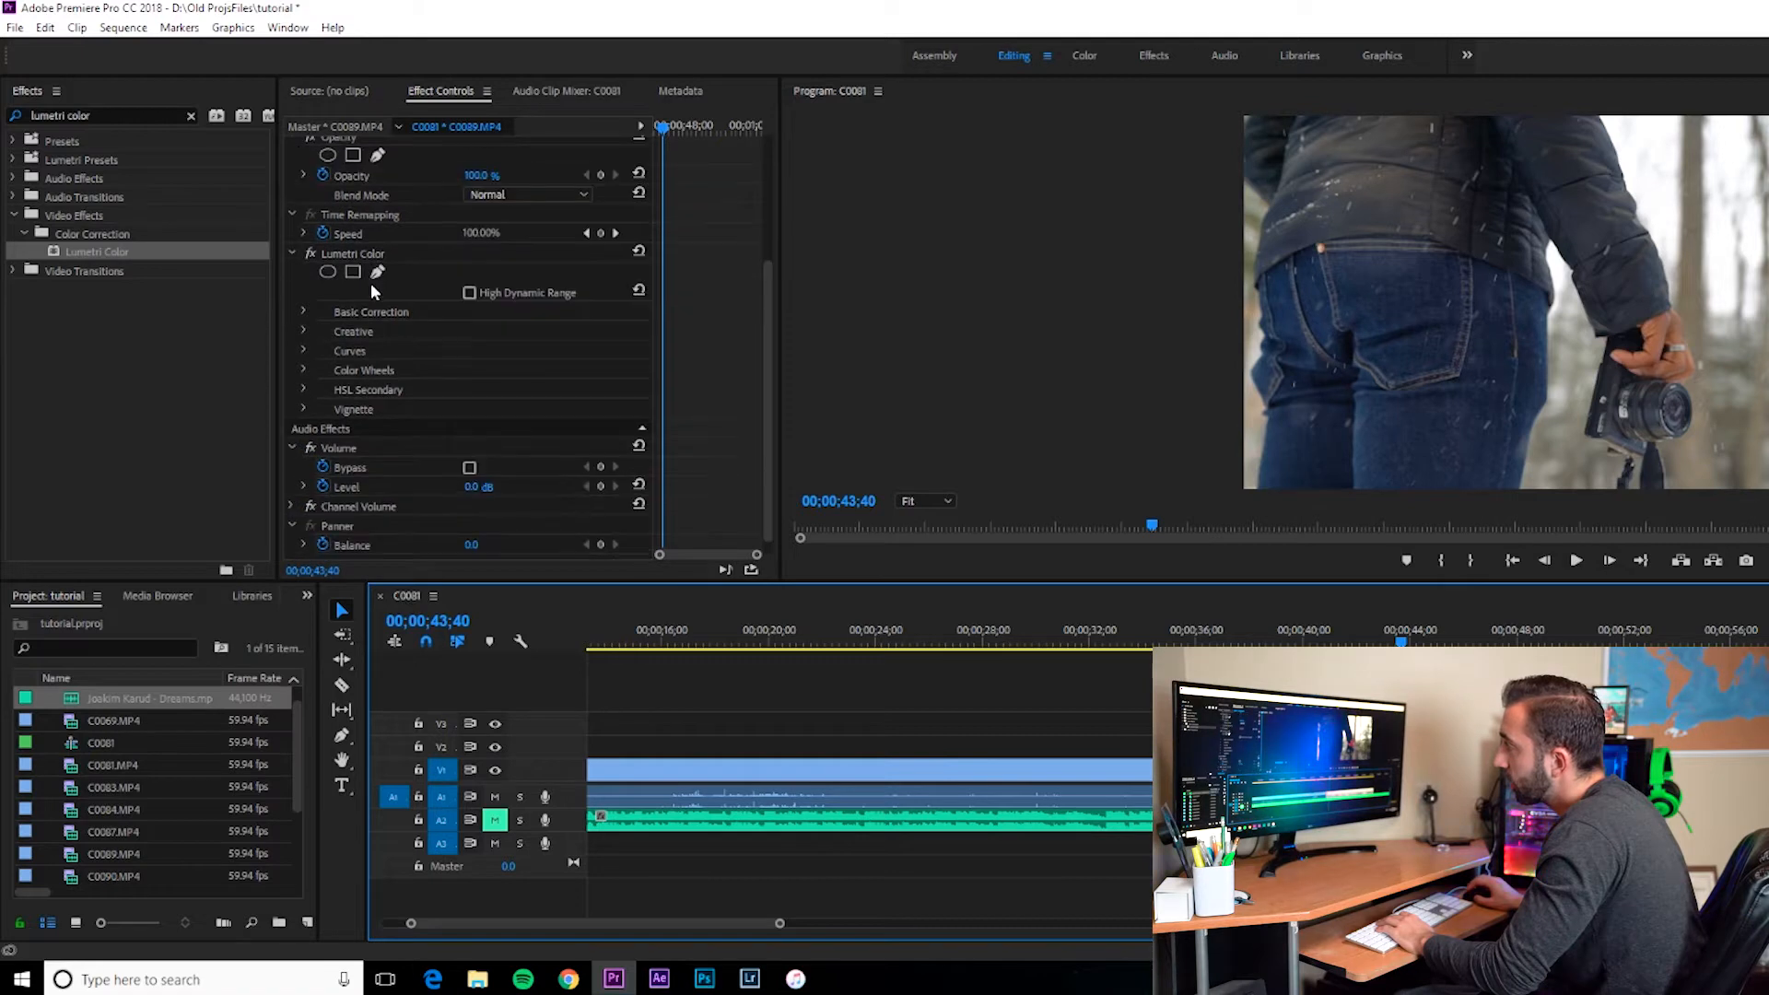
{"action": "left_click", "coordinate": [341, 242]}
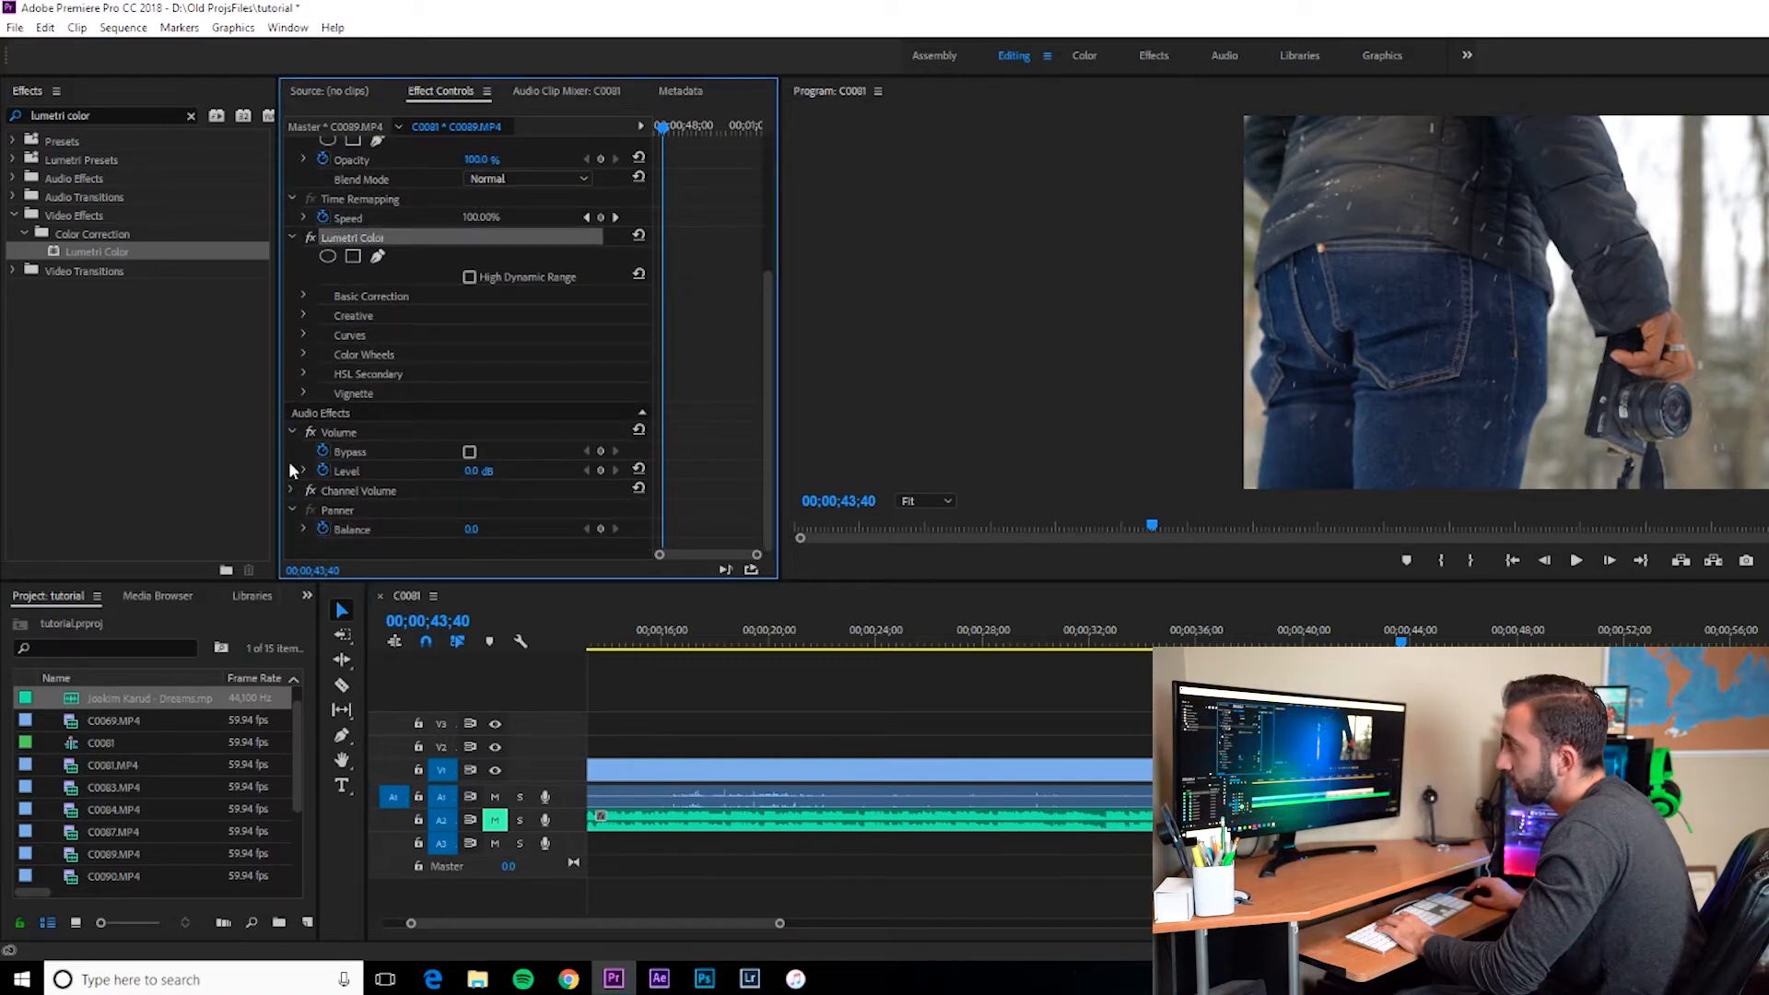
{"action": "left_click", "coordinate": [303, 295]}
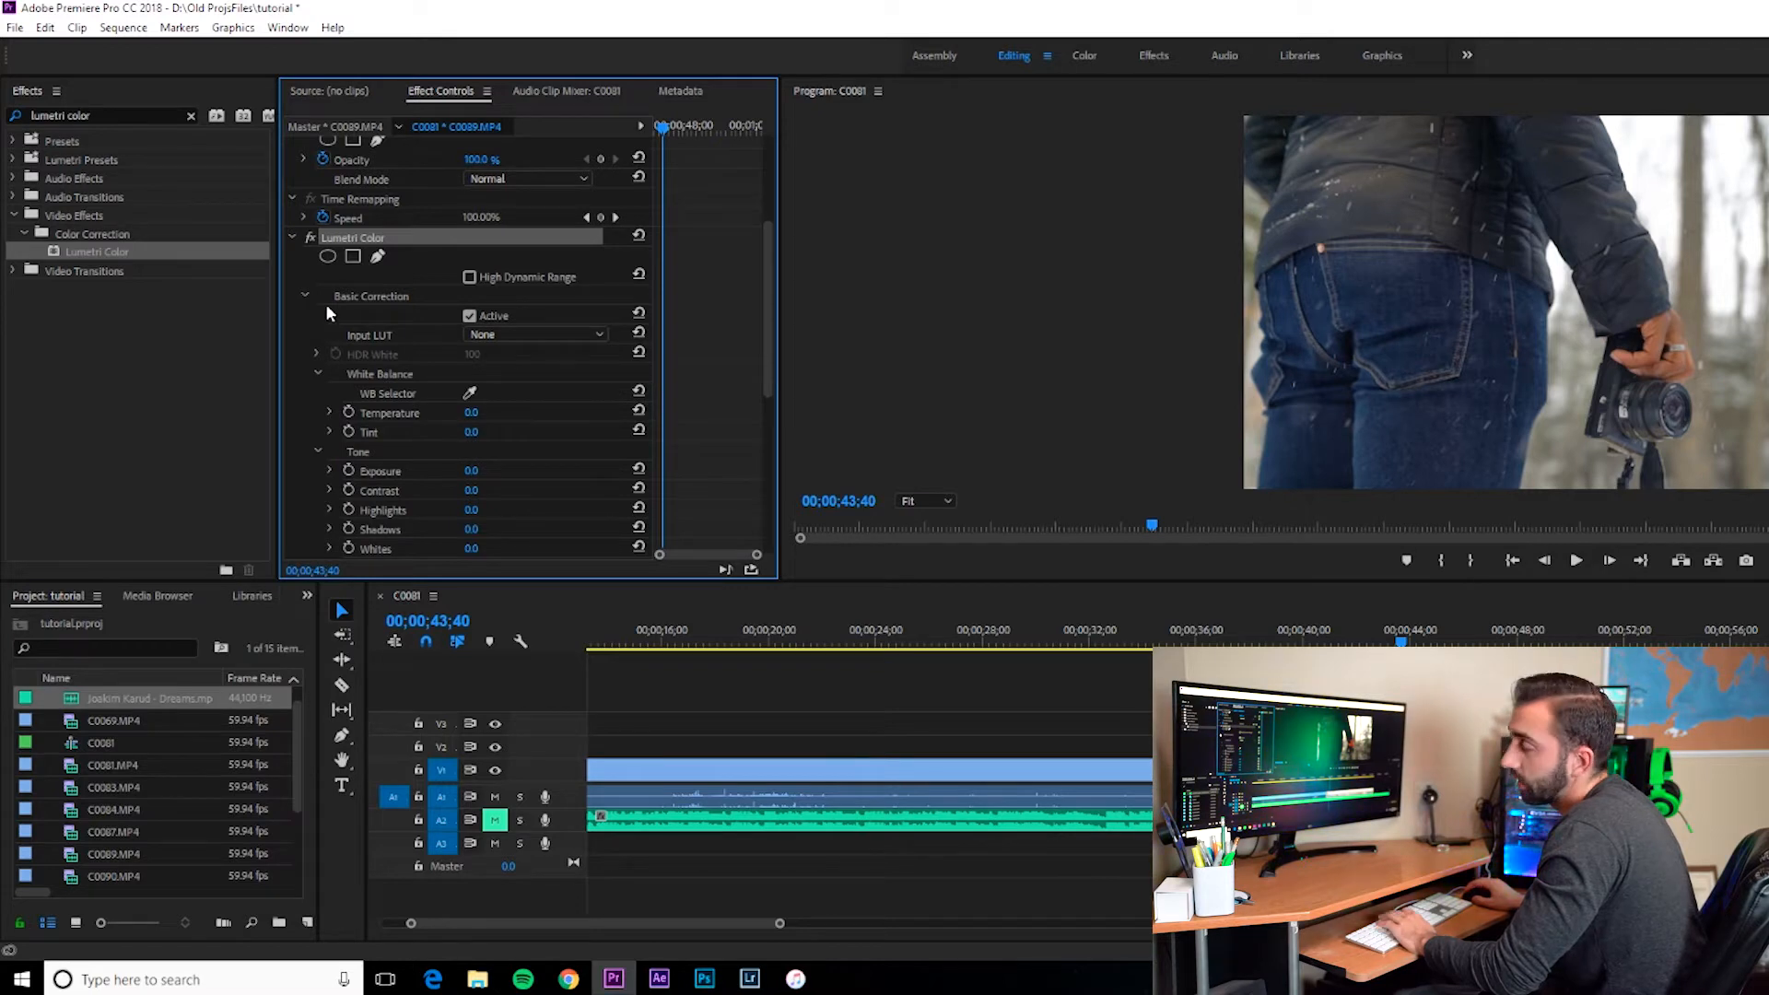
{"action": "left_click", "coordinate": [304, 295]}
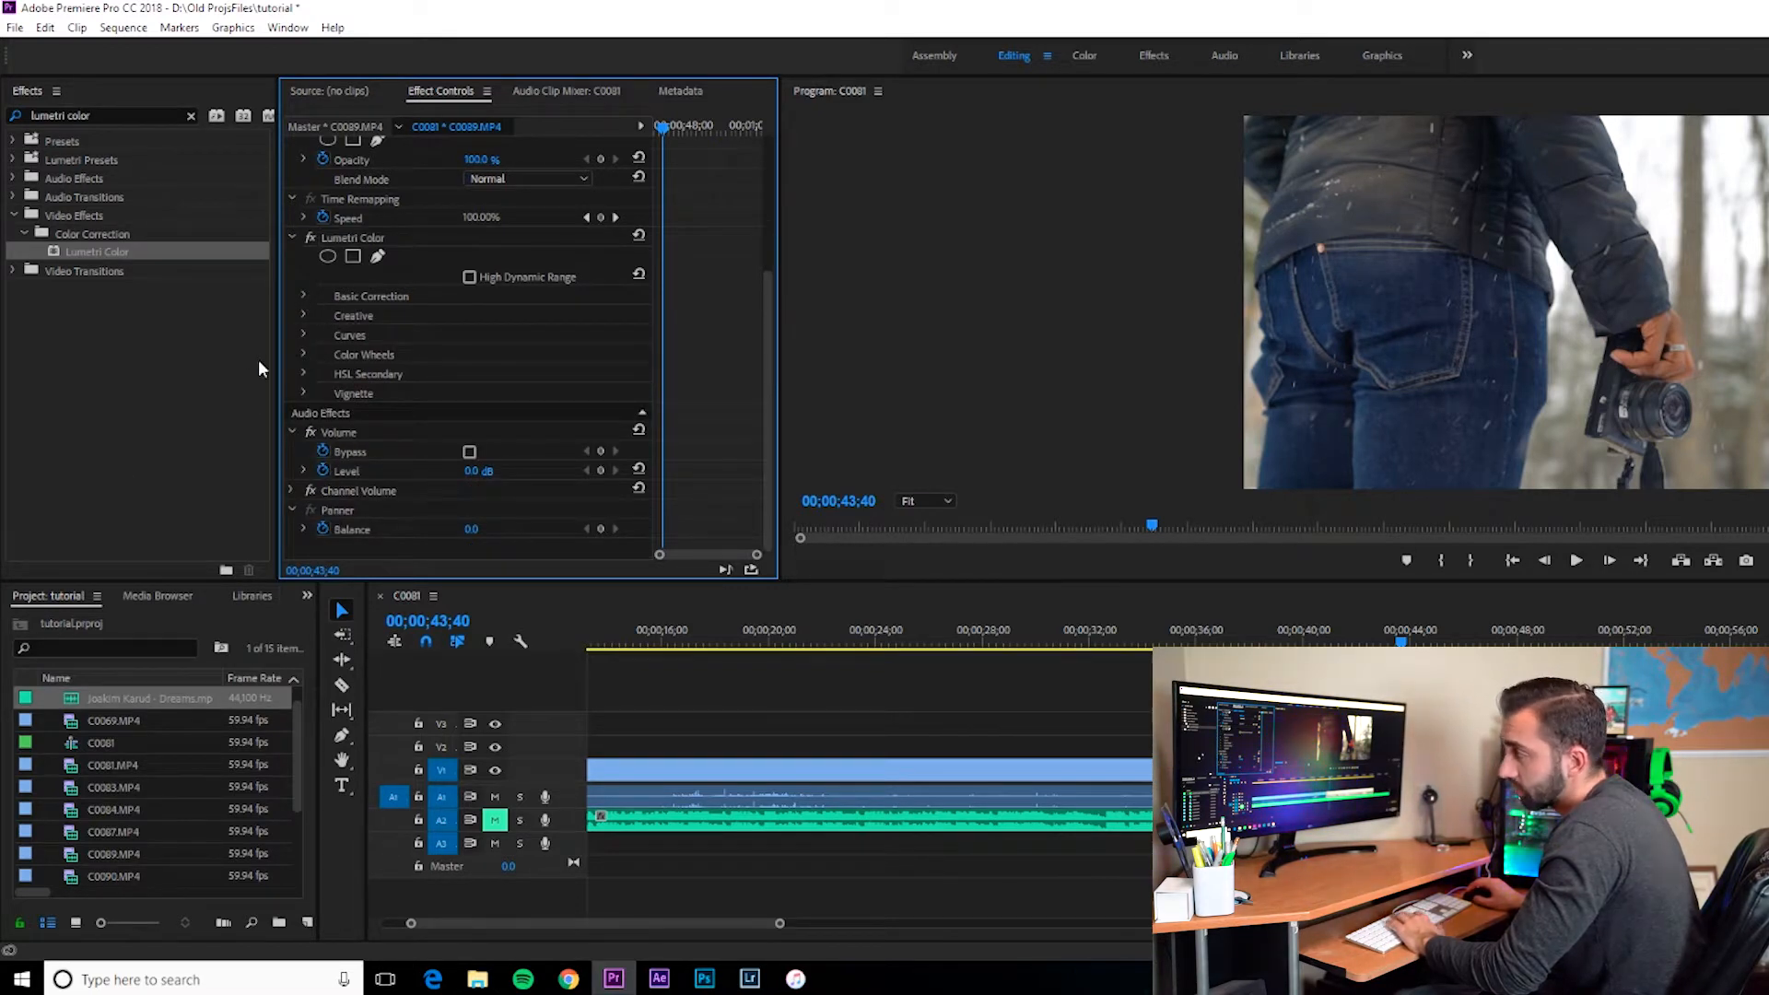
{"action": "left_click", "coordinate": [305, 295]}
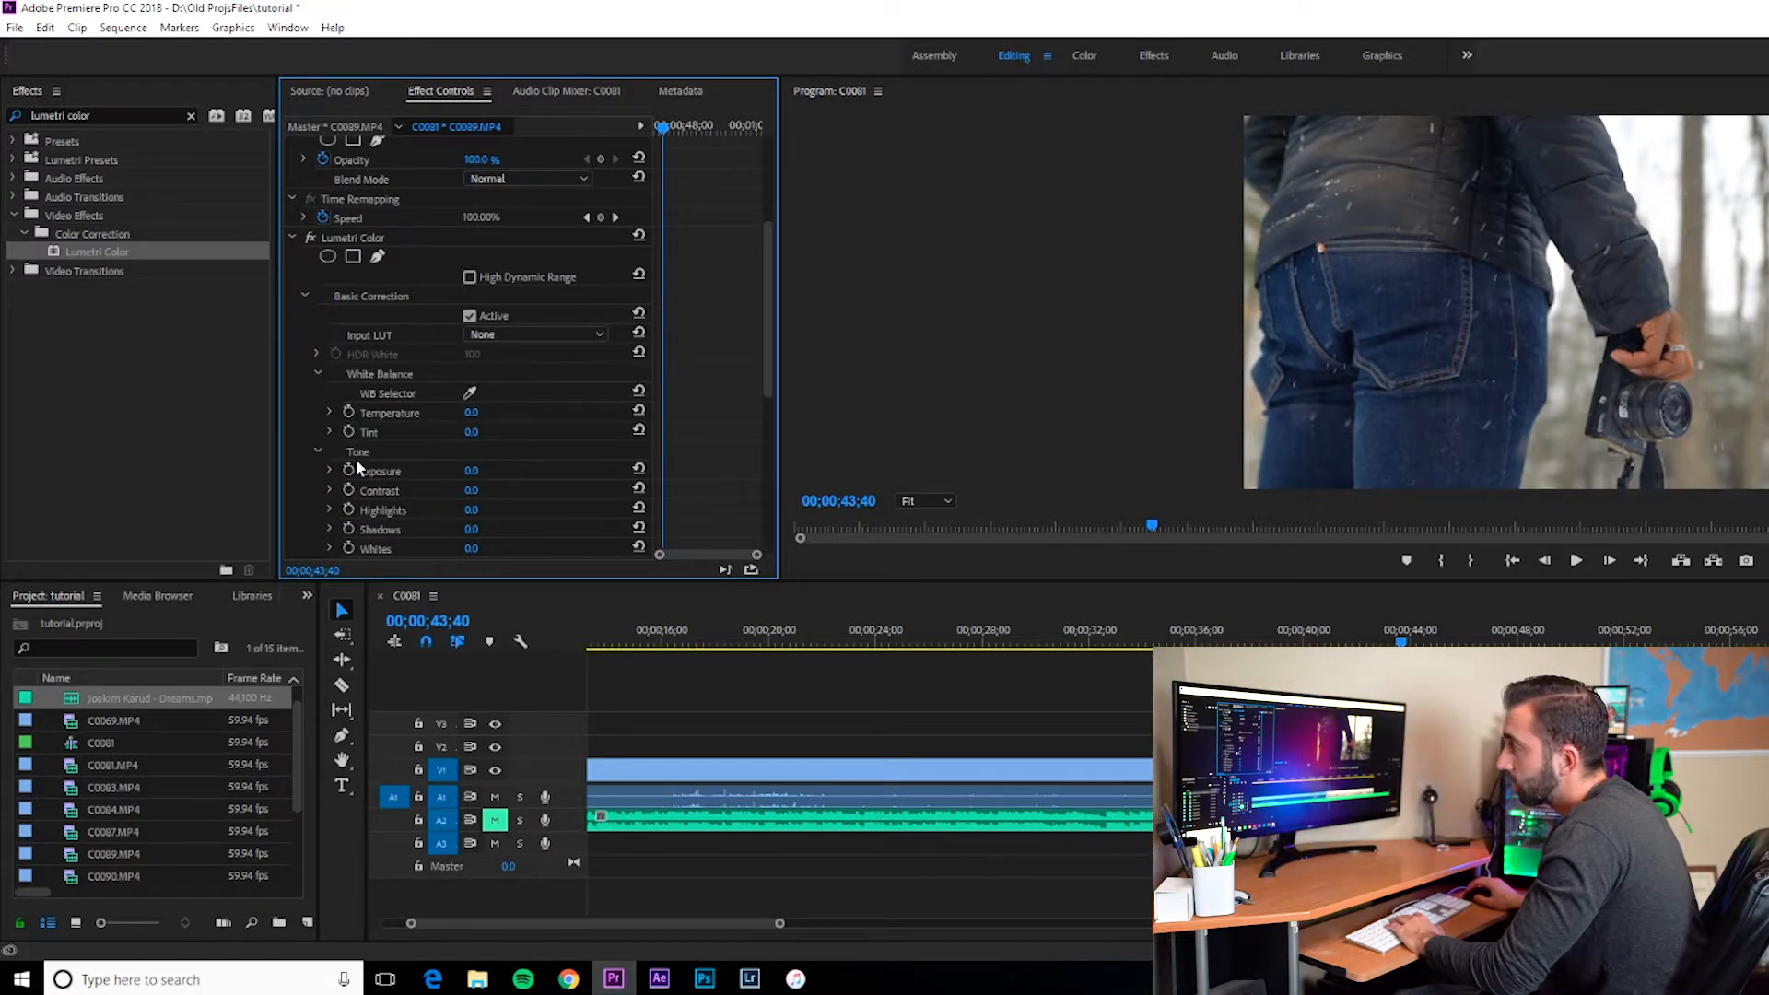
{"action": "scroll", "coordinate": [356, 459], "scroll_direction": "down", "scroll_amount": 2}
{"action": "scroll", "coordinate": [576, 369], "scroll_direction": "down", "scroll_amount": 1}
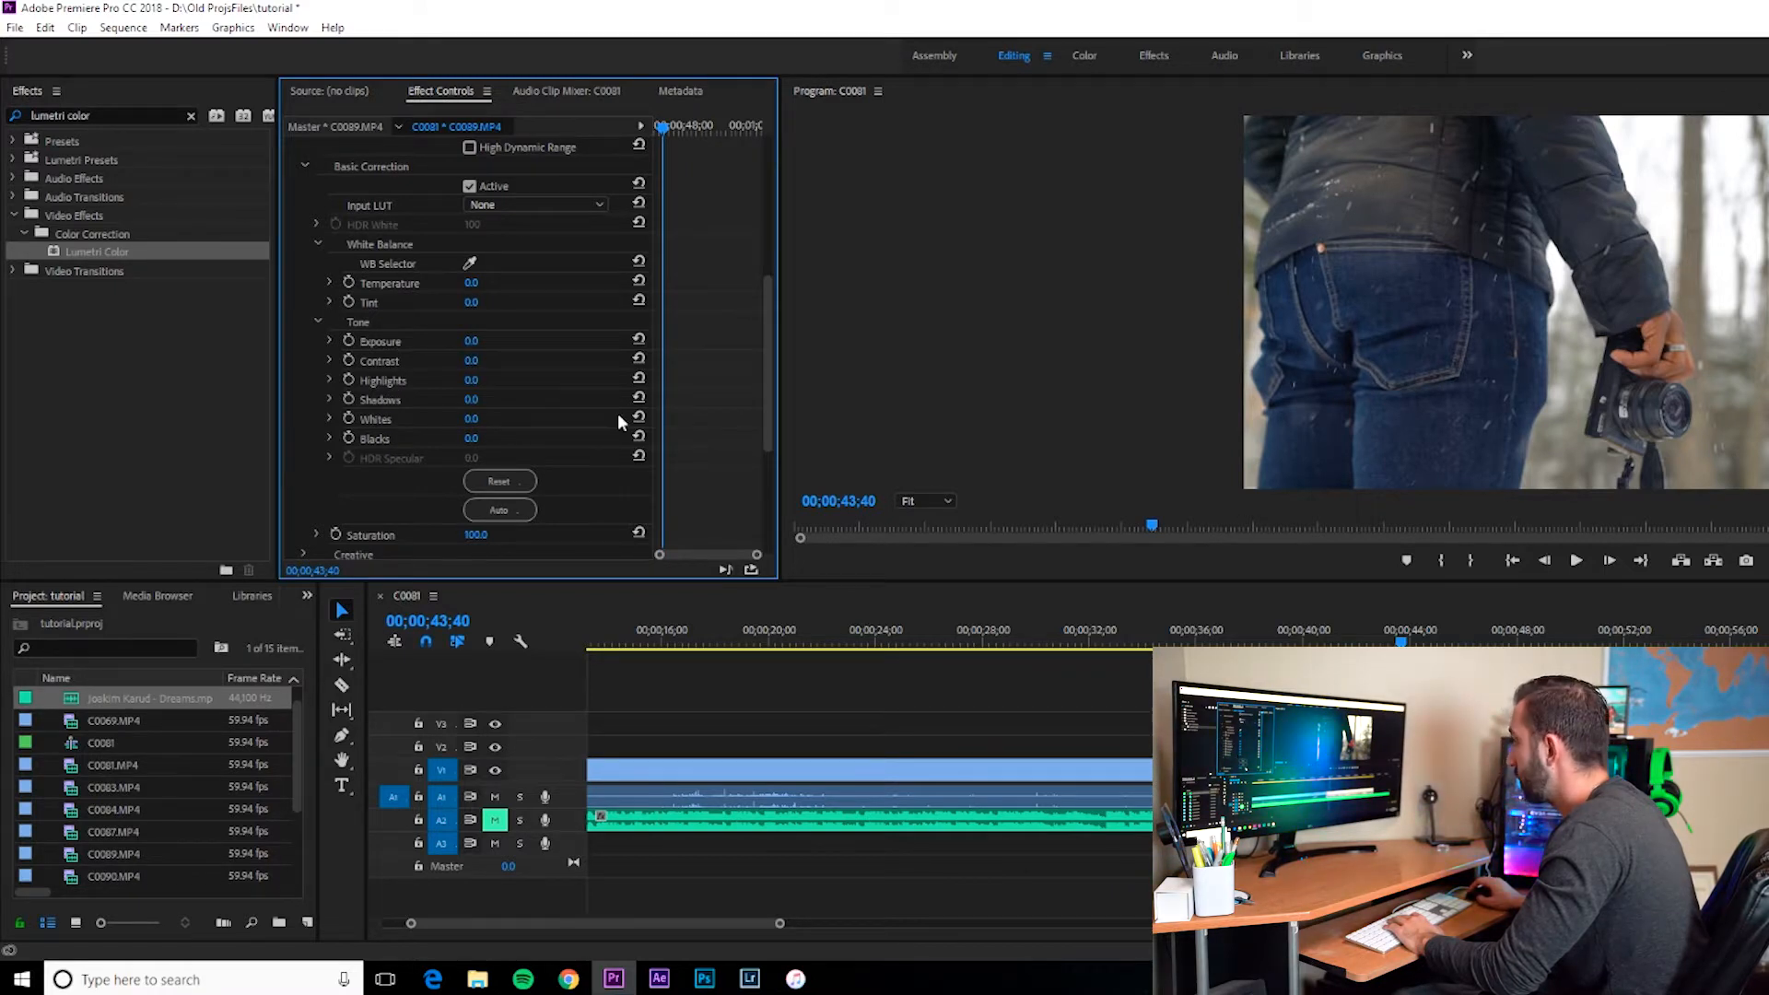
{"action": "left_click", "coordinate": [1406, 636]}
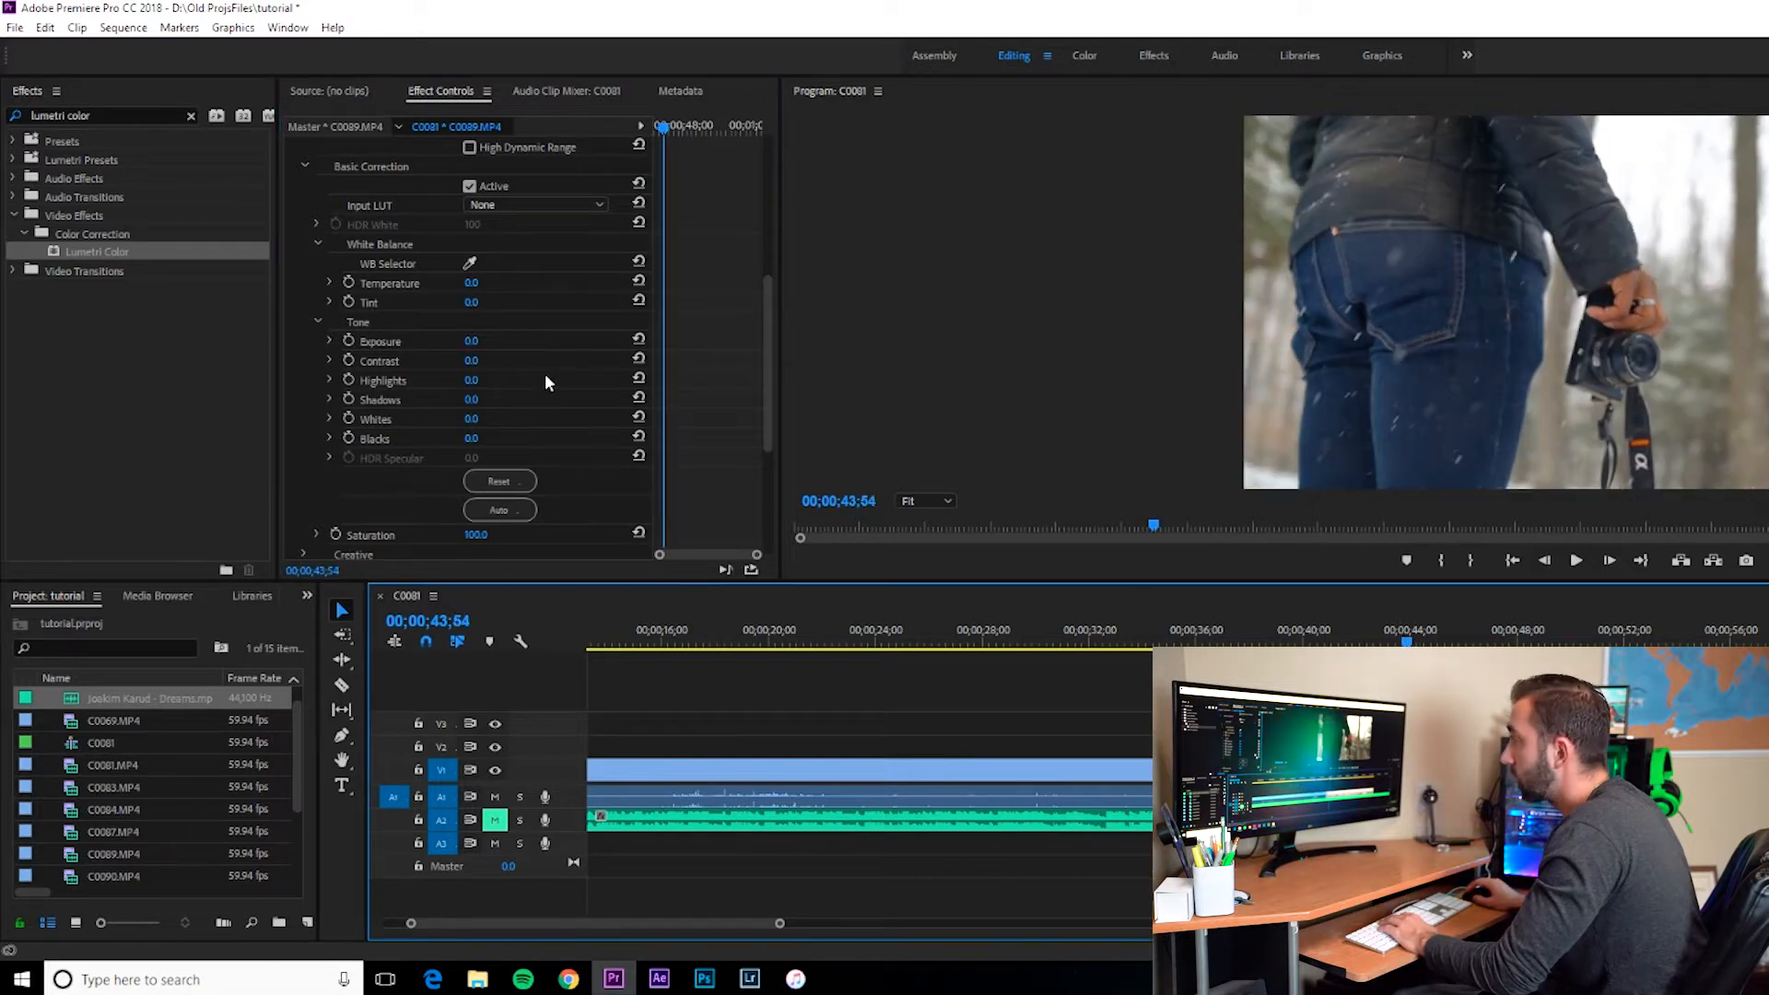
{"action": "left_click", "coordinate": [472, 362]}
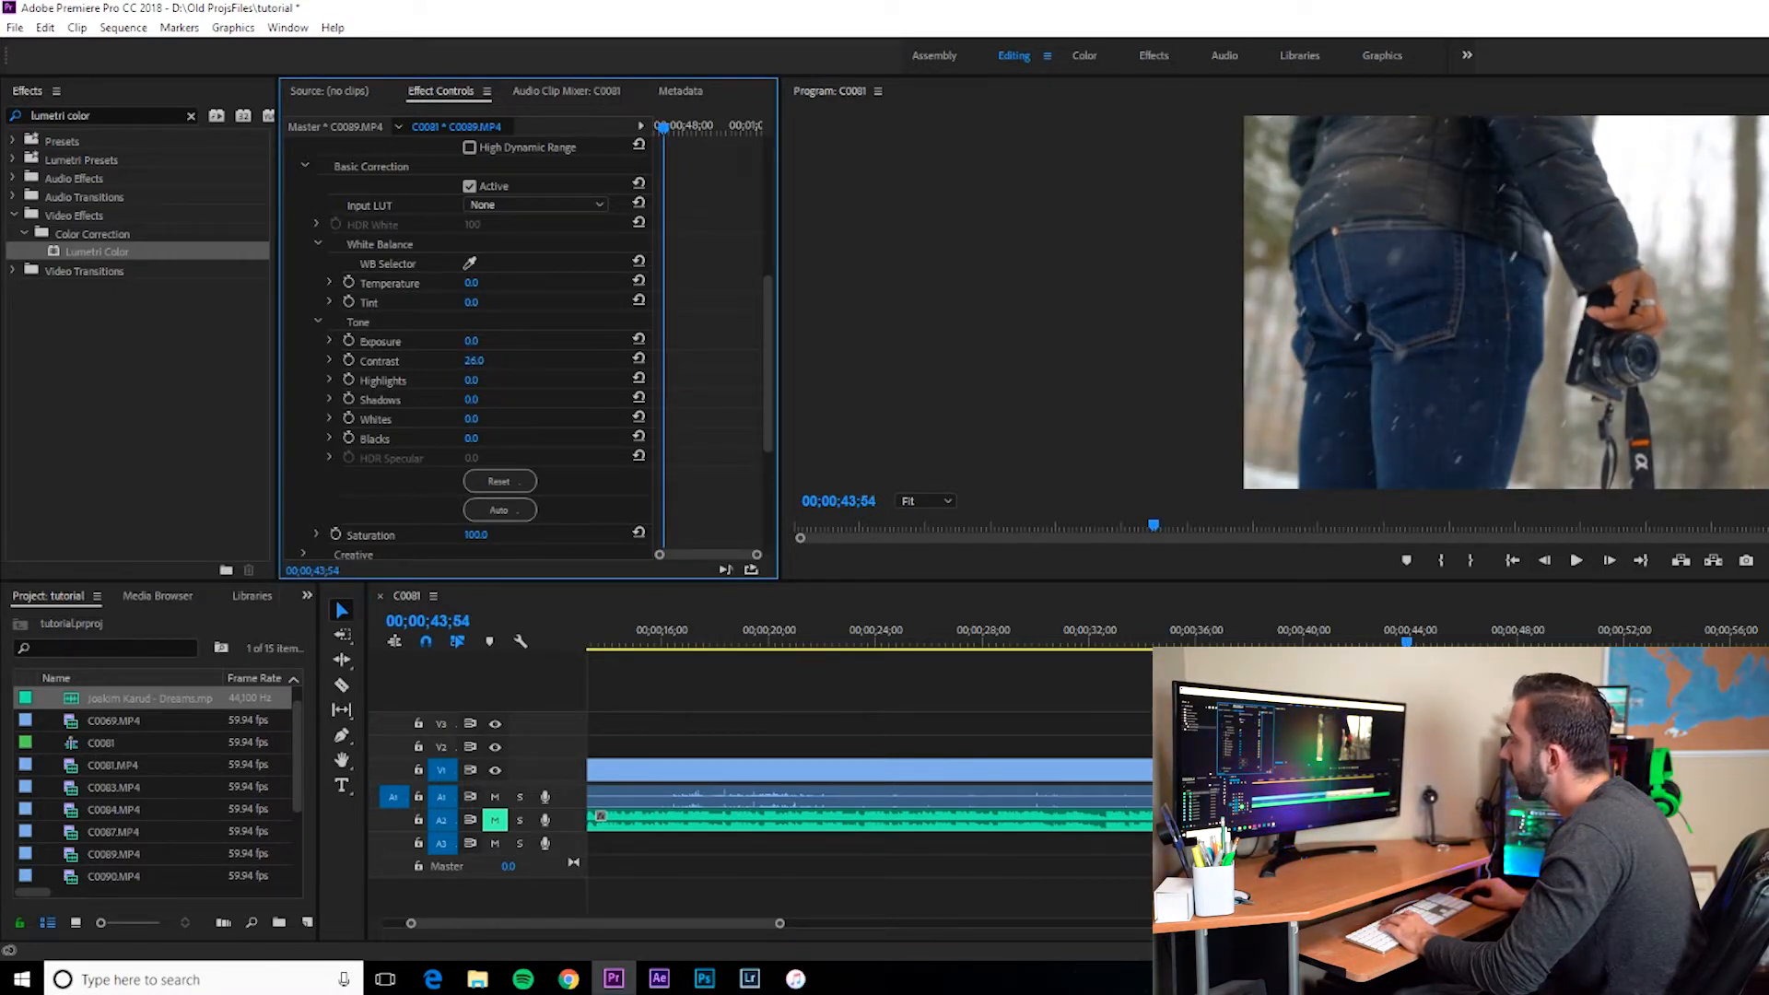
{"action": "left_click_drag", "start_coordinate": [473, 361], "coordinate": [601, 378]}
{"action": "mouse_move", "coordinate": [473, 380]}
{"action": "left_mouse_down"}
{"action": "mouse_move", "coordinate": [387, 379]}
{"action": "mouse_move", "coordinate": [547, 379]}
{"action": "mouse_move", "coordinate": [470, 379]}
{"action": "left_mouse_up"}
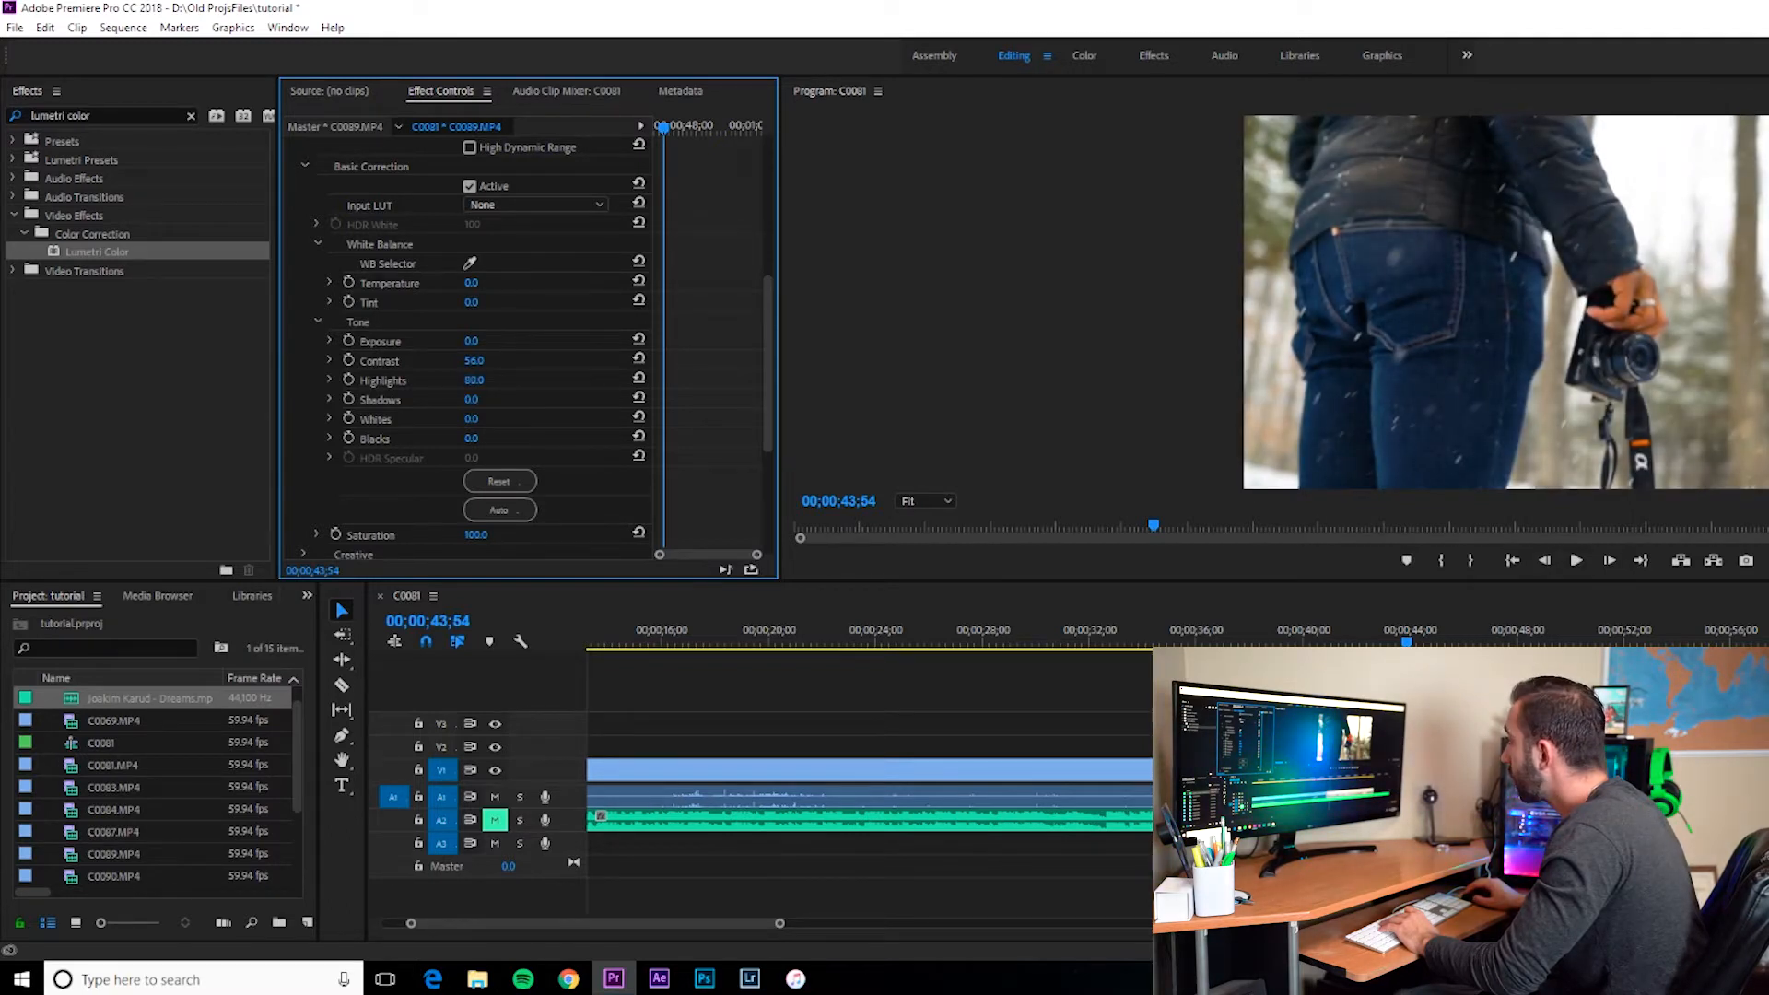
{"action": "left_click_drag", "start_coordinate": [468, 399], "coordinate": [534, 360]}
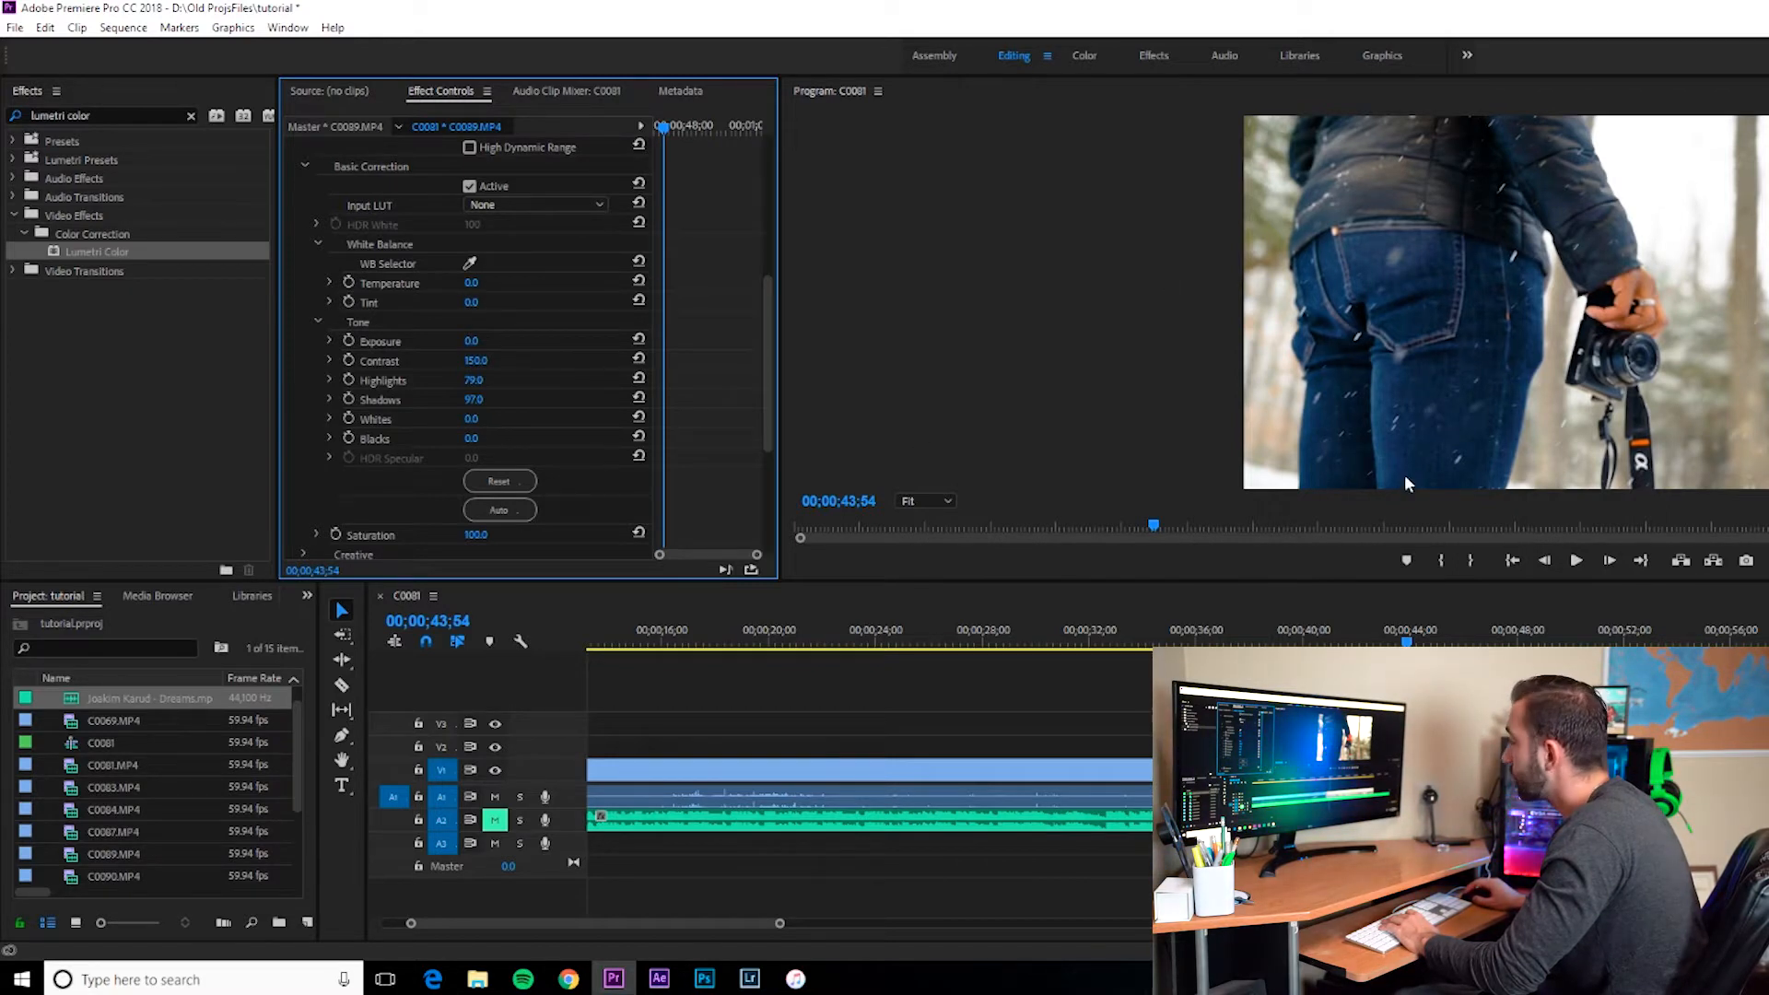
{"action": "left_click_drag", "start_coordinate": [488, 420], "coordinate": [498, 420]}
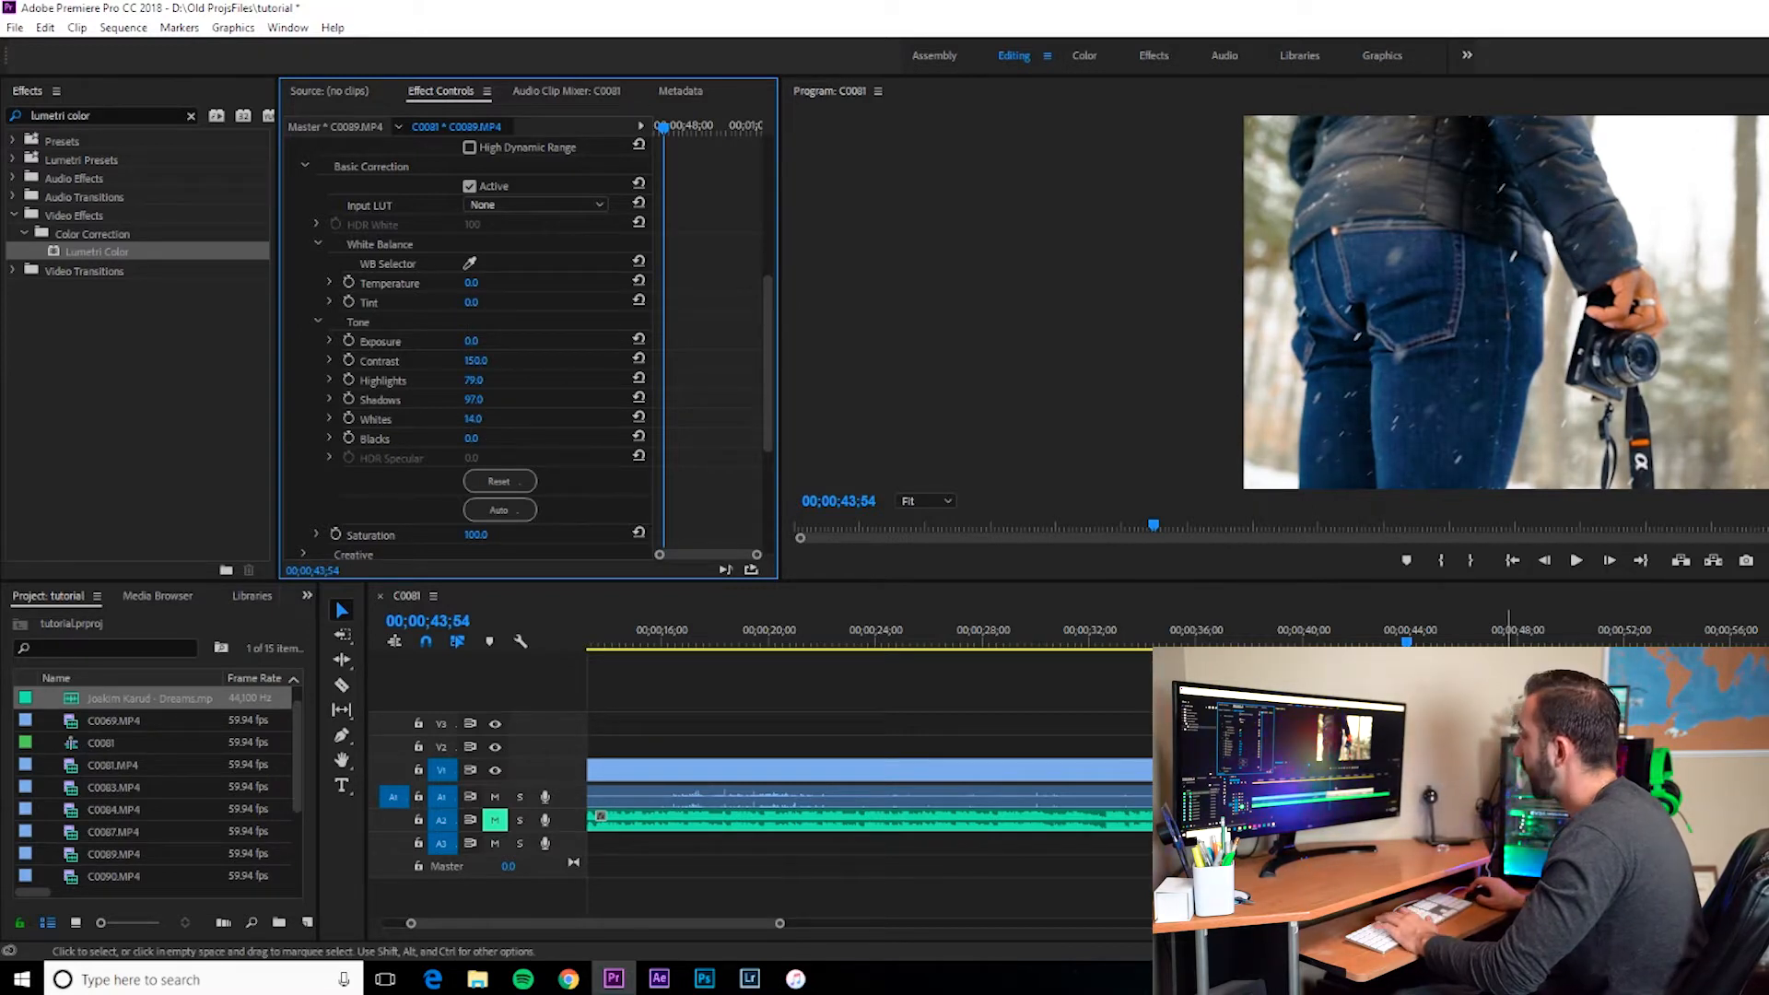
Step: Select the Lumetri Color effect and inspect other clips on the timeline, selecting the C0084 clip
{"action": "scroll", "coordinate": [717, 362], "scroll_direction": "up", "scroll_amount": 5}
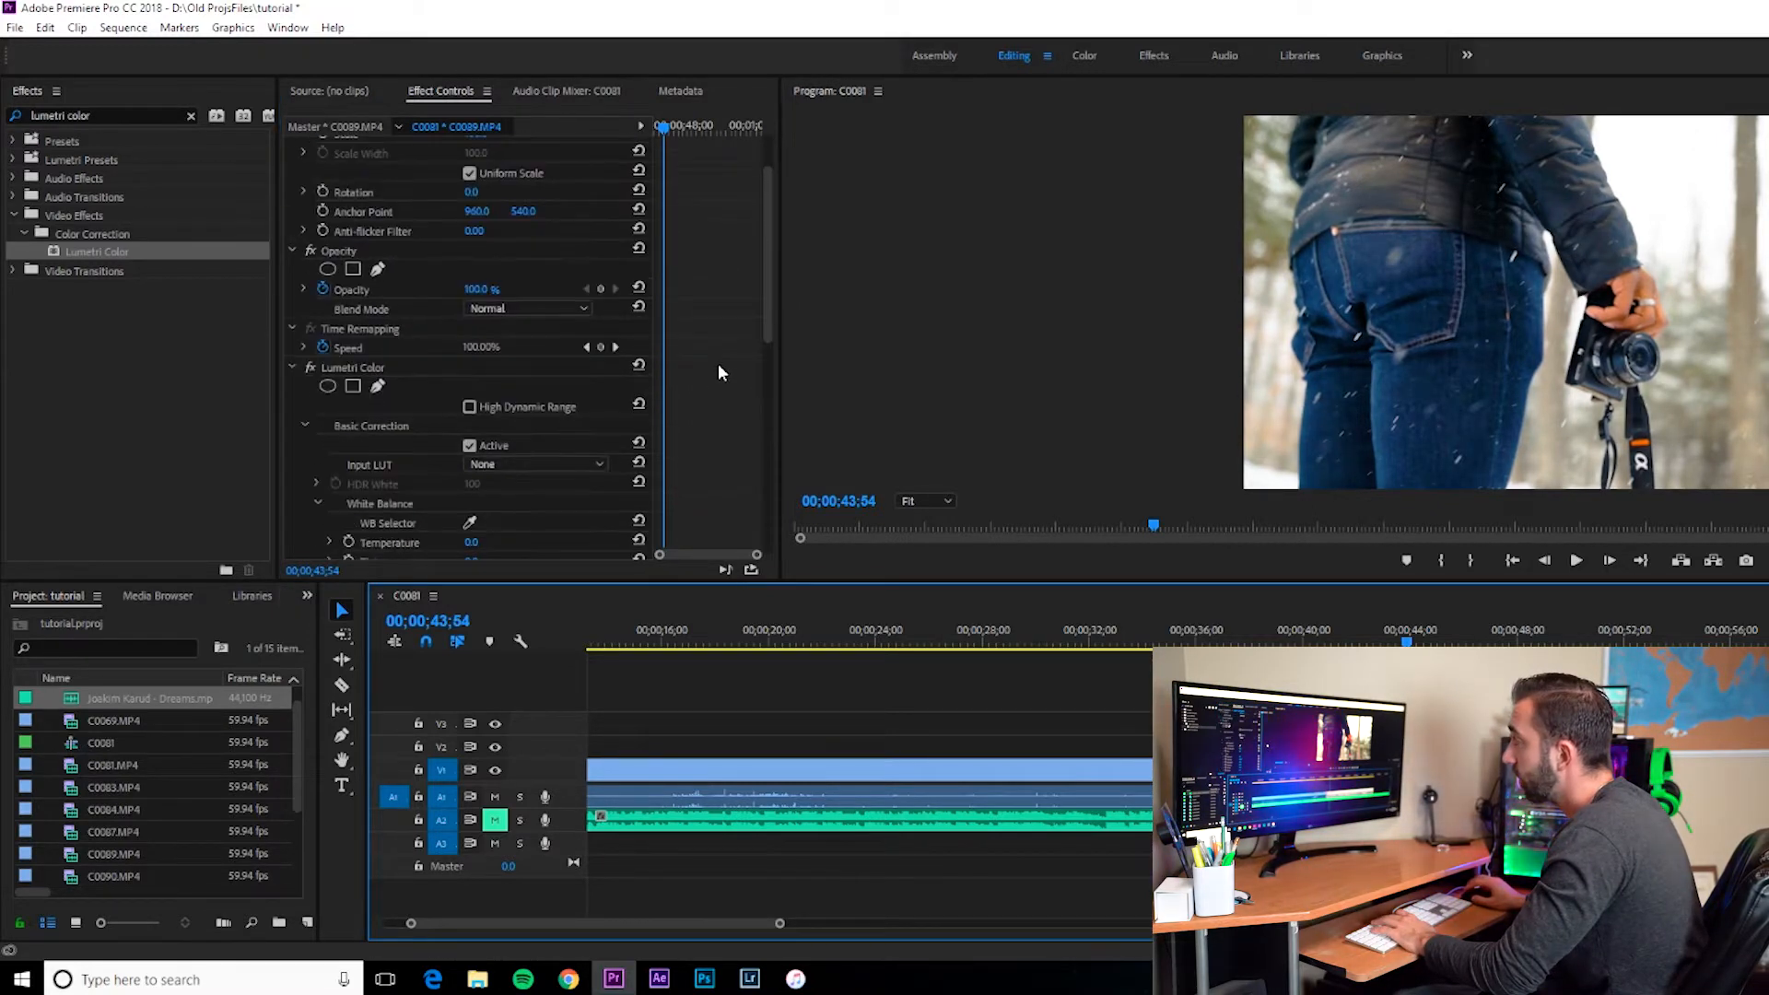
{"action": "left_click", "coordinate": [346, 436]}
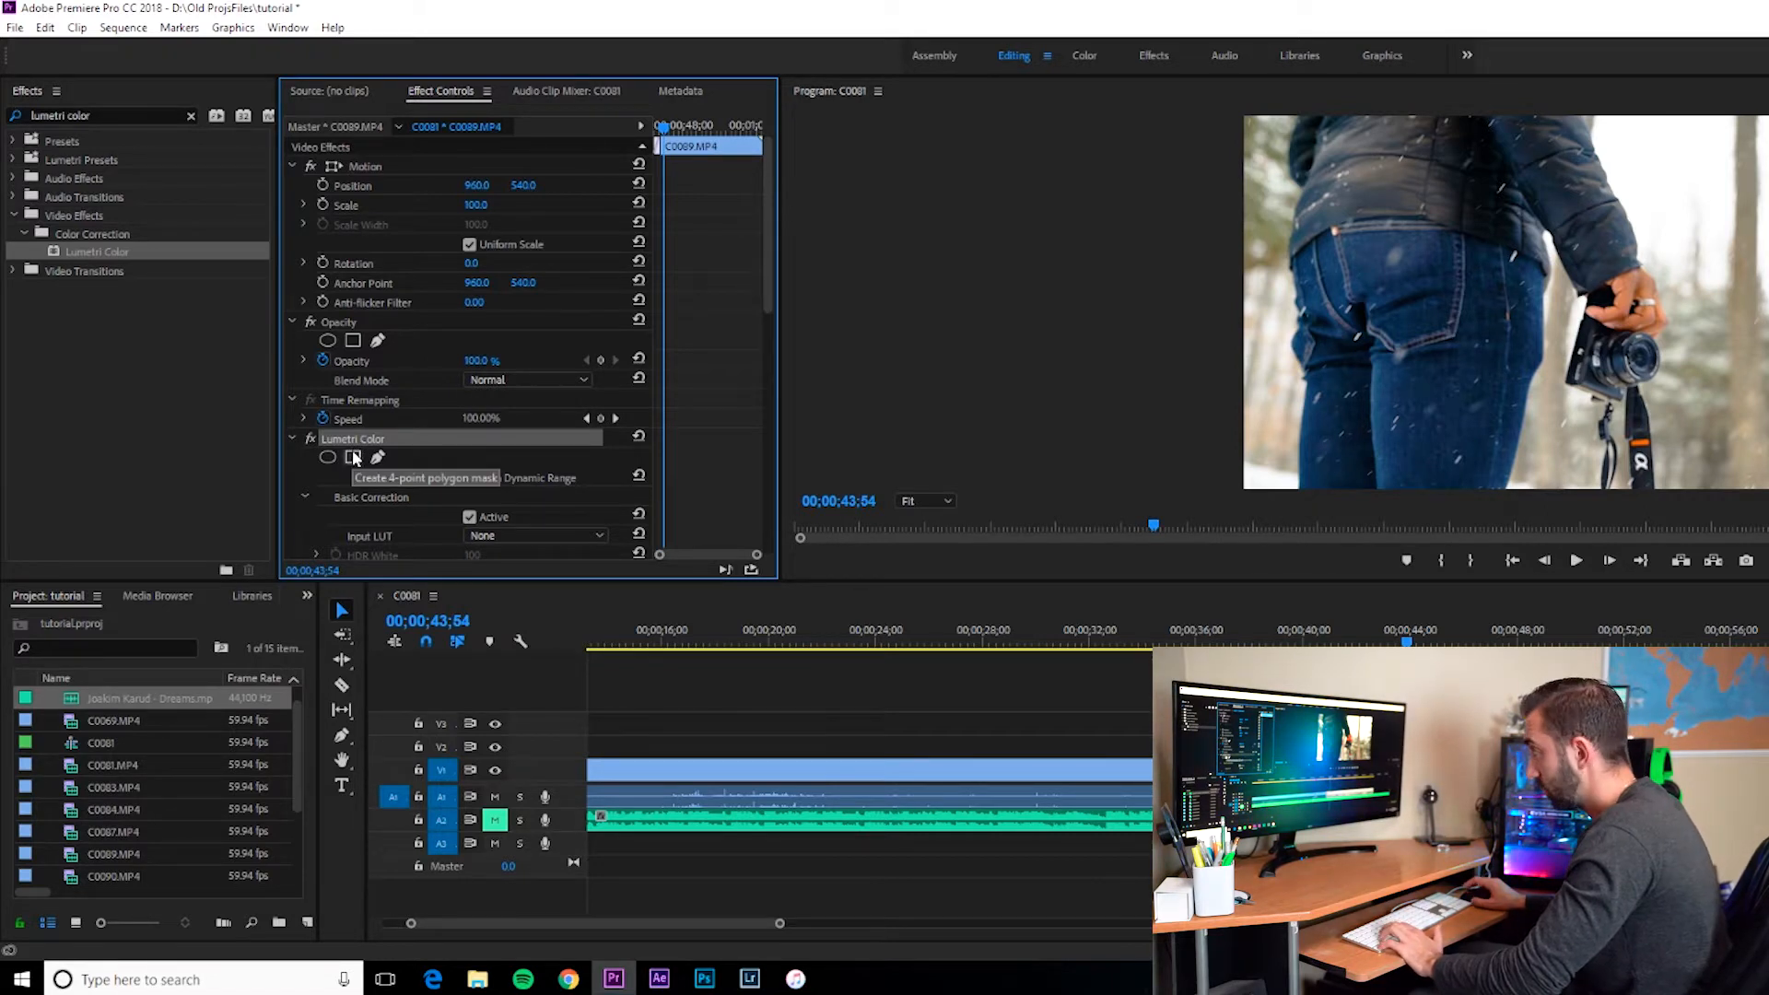
{"action": "left_click", "coordinate": [779, 924]}
{"action": "left_click_drag", "start_coordinate": [779, 924], "coordinate": [1053, 923]}
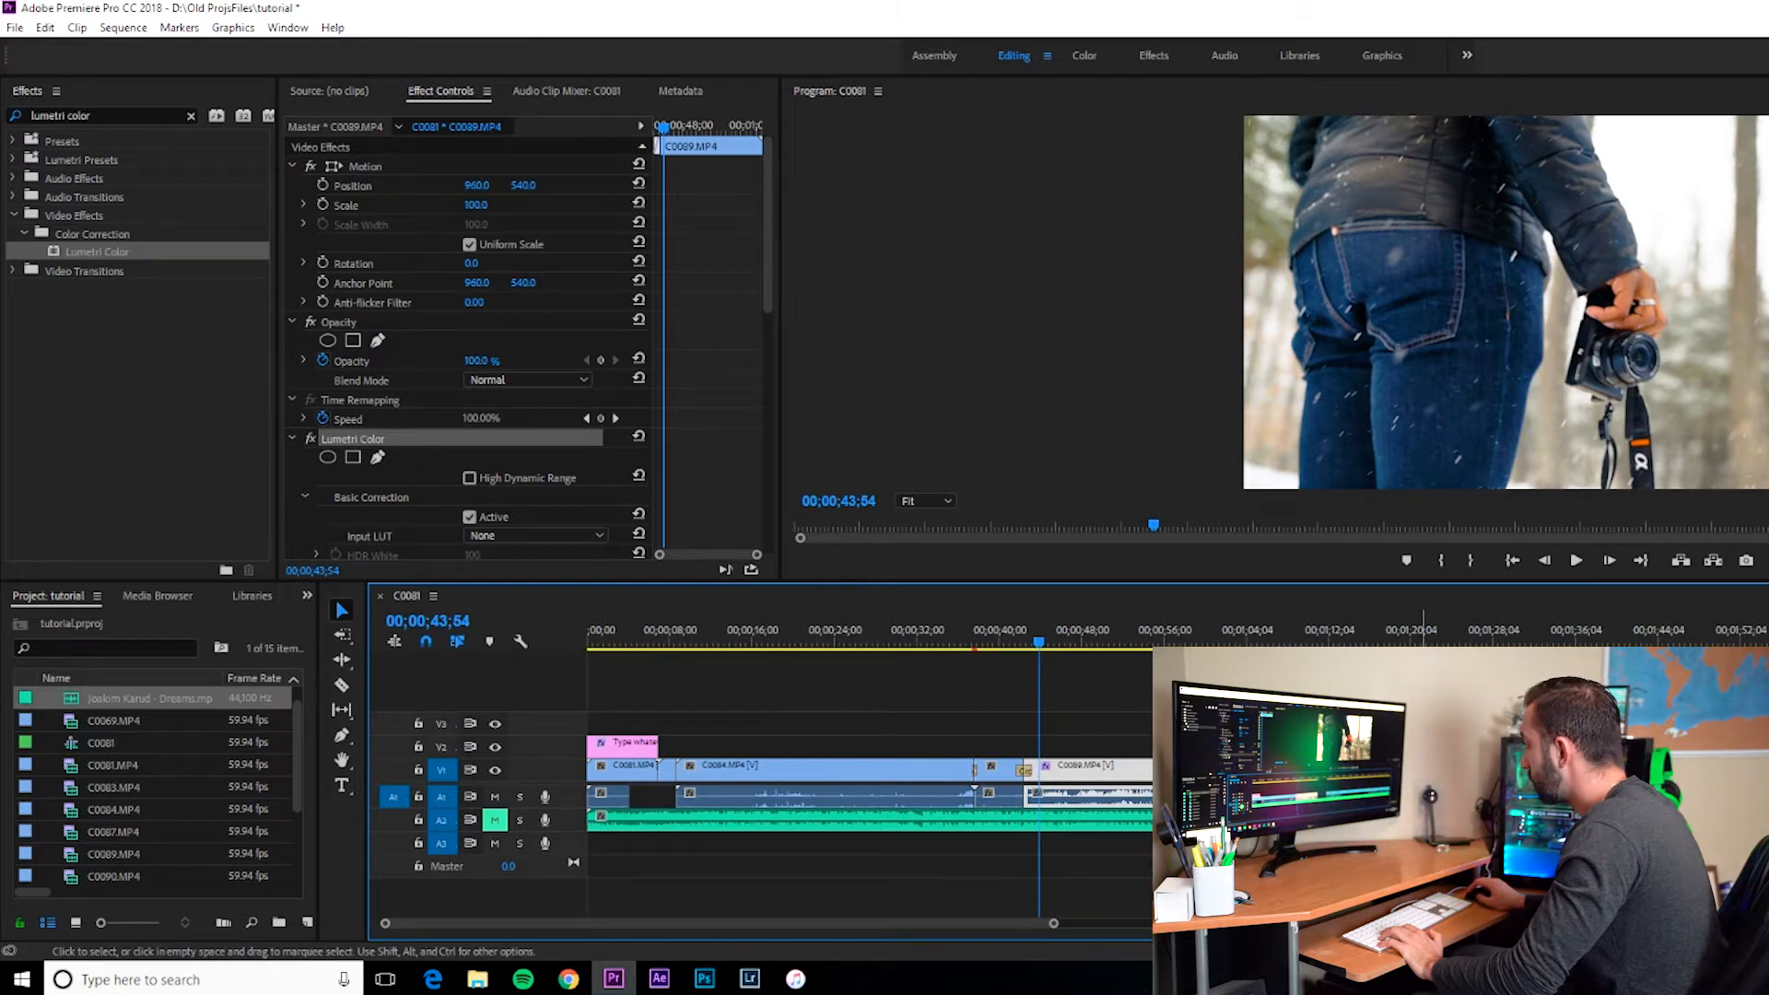
{"action": "scroll", "coordinate": [1065, 755], "scroll_direction": "down", "scroll_amount": 5}
{"action": "left_click_drag", "start_coordinate": [1065, 730], "coordinate": [1207, 811]}
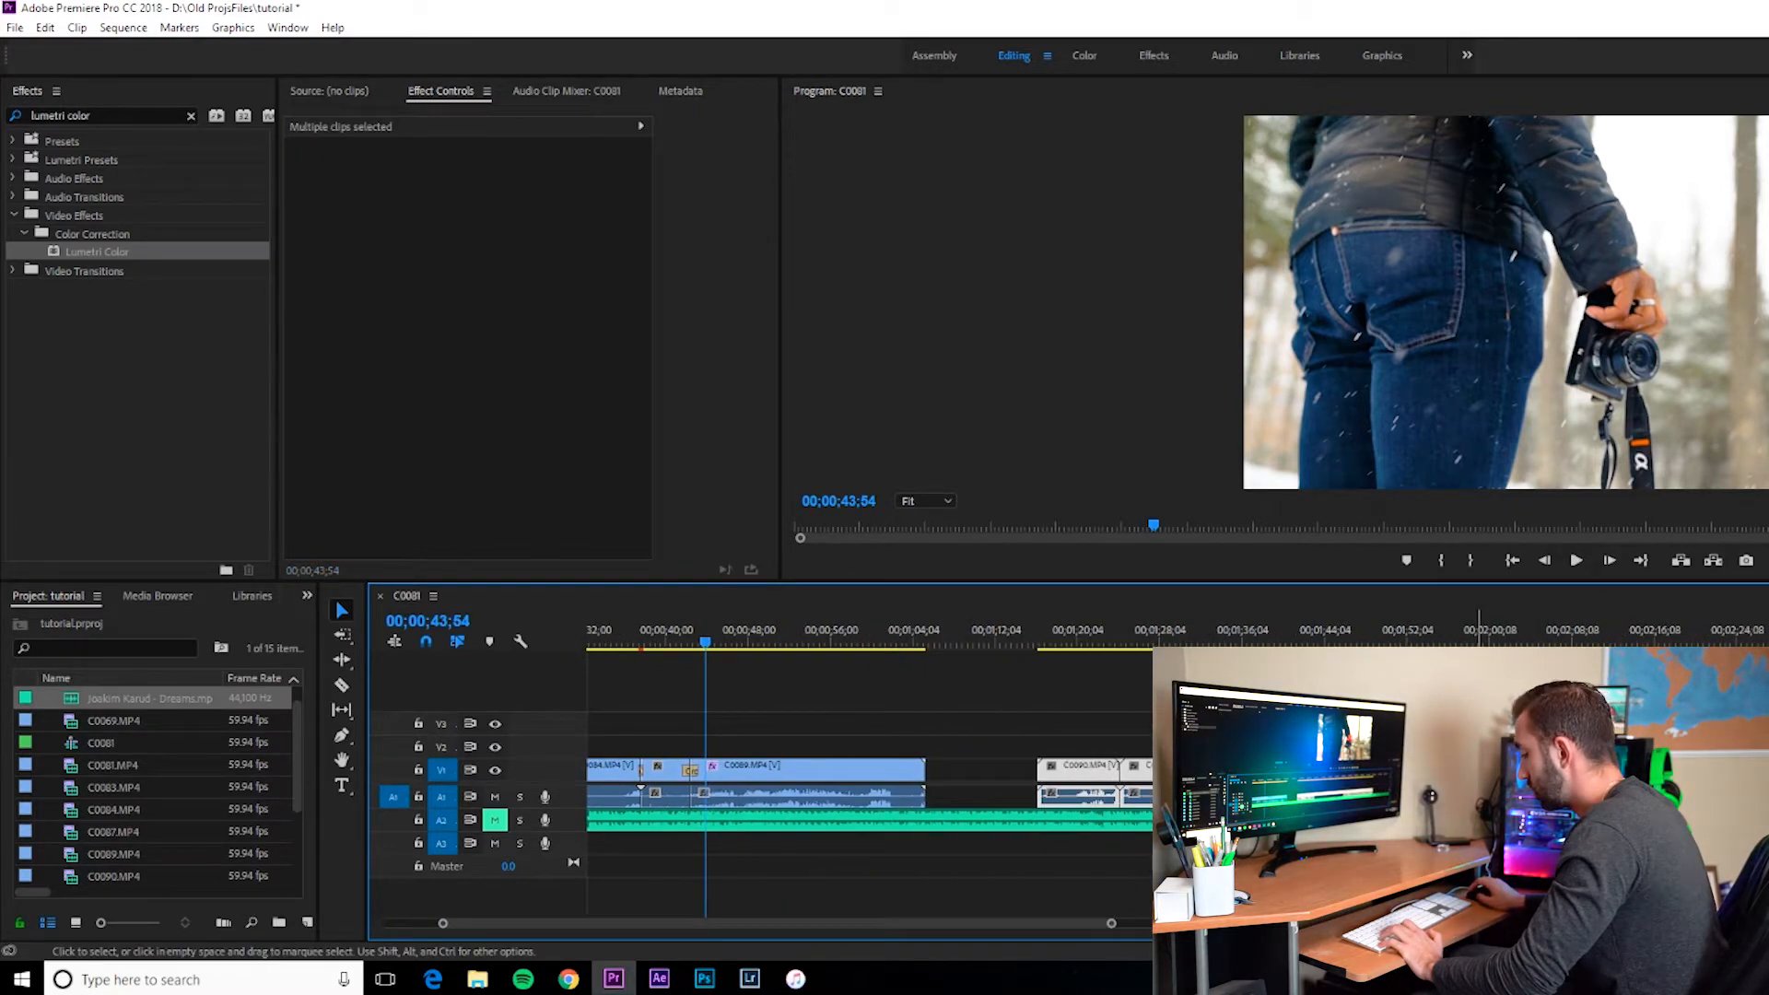
{"action": "left_click", "coordinate": [1075, 638]}
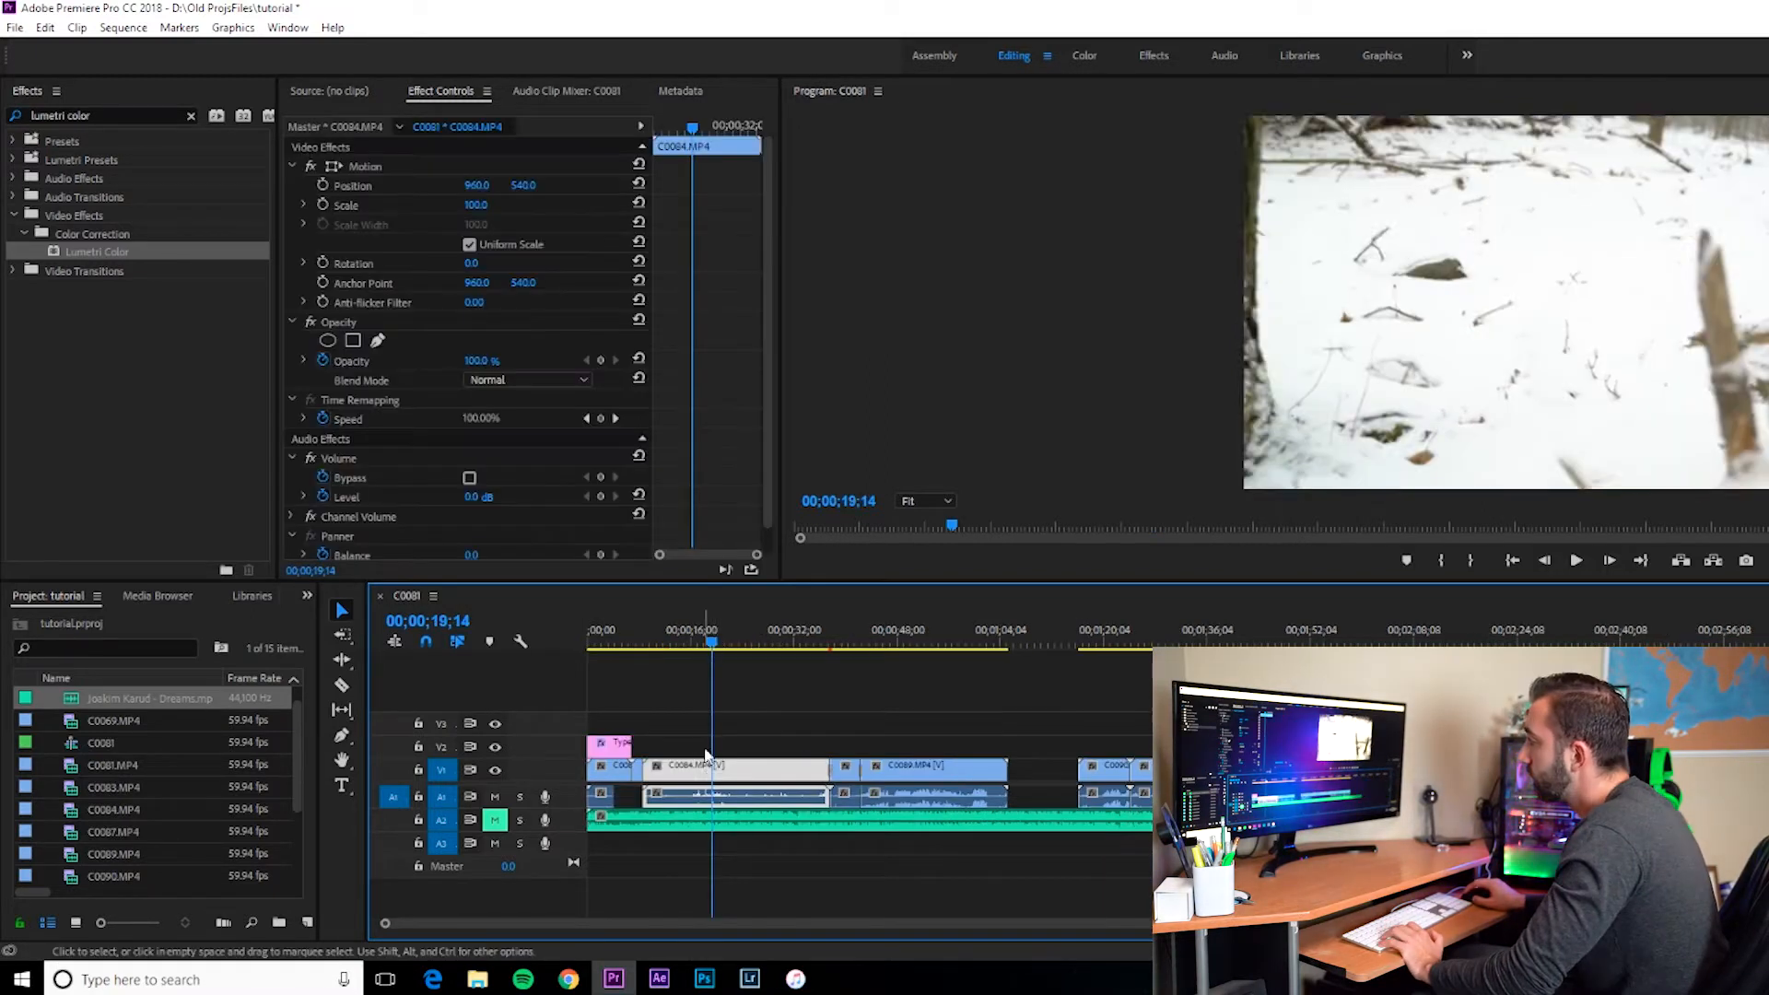
{"action": "left_click", "coordinate": [643, 734]}
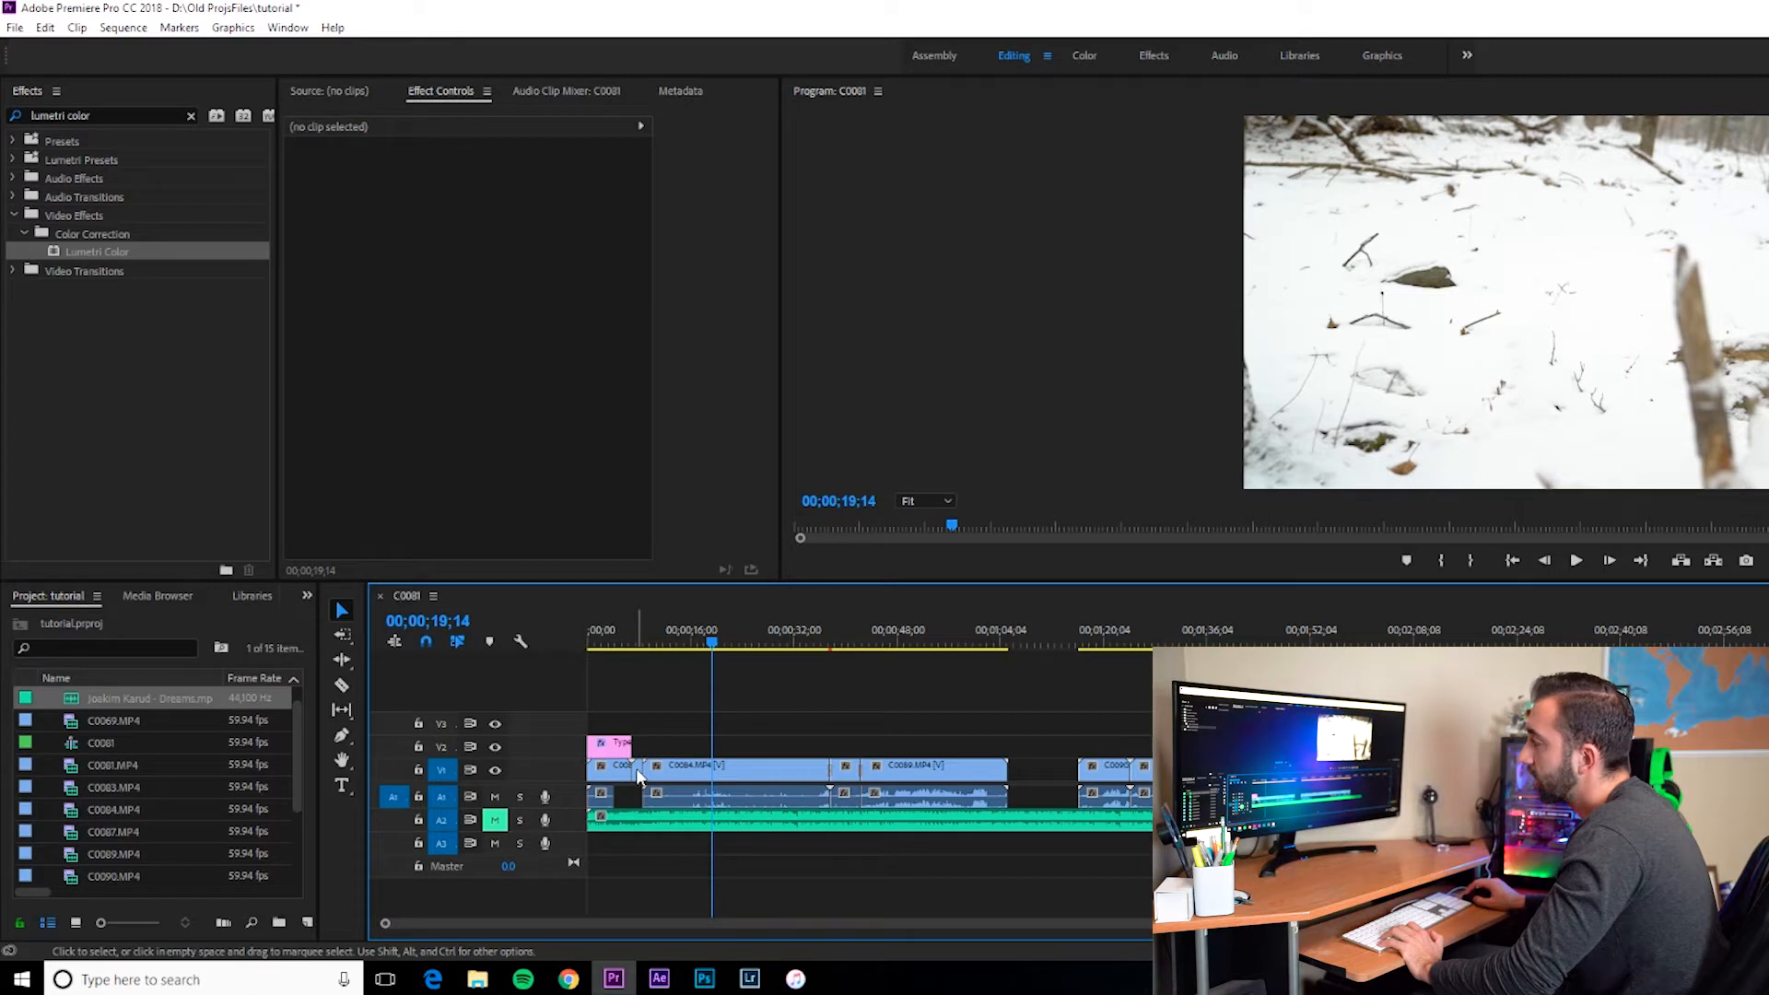
{"action": "left_click", "coordinate": [711, 780]}
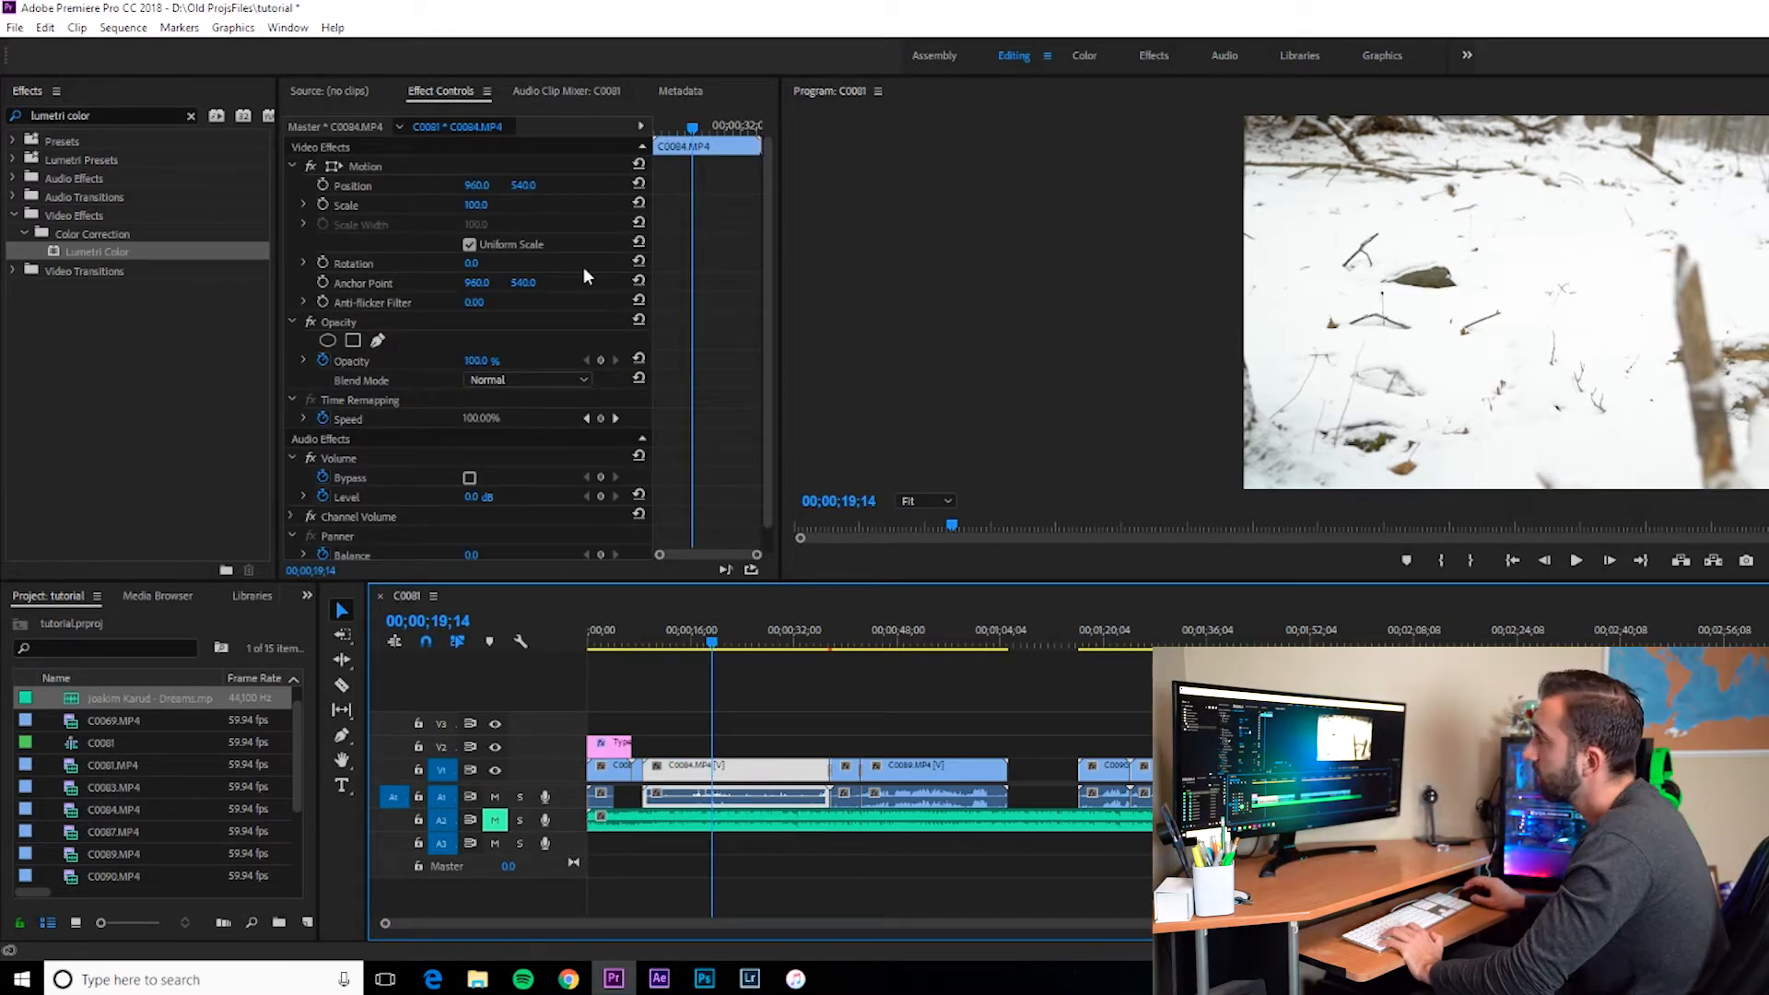
{"action": "left_click_drag", "start_coordinate": [776, 240], "coordinate": [781, 240]}
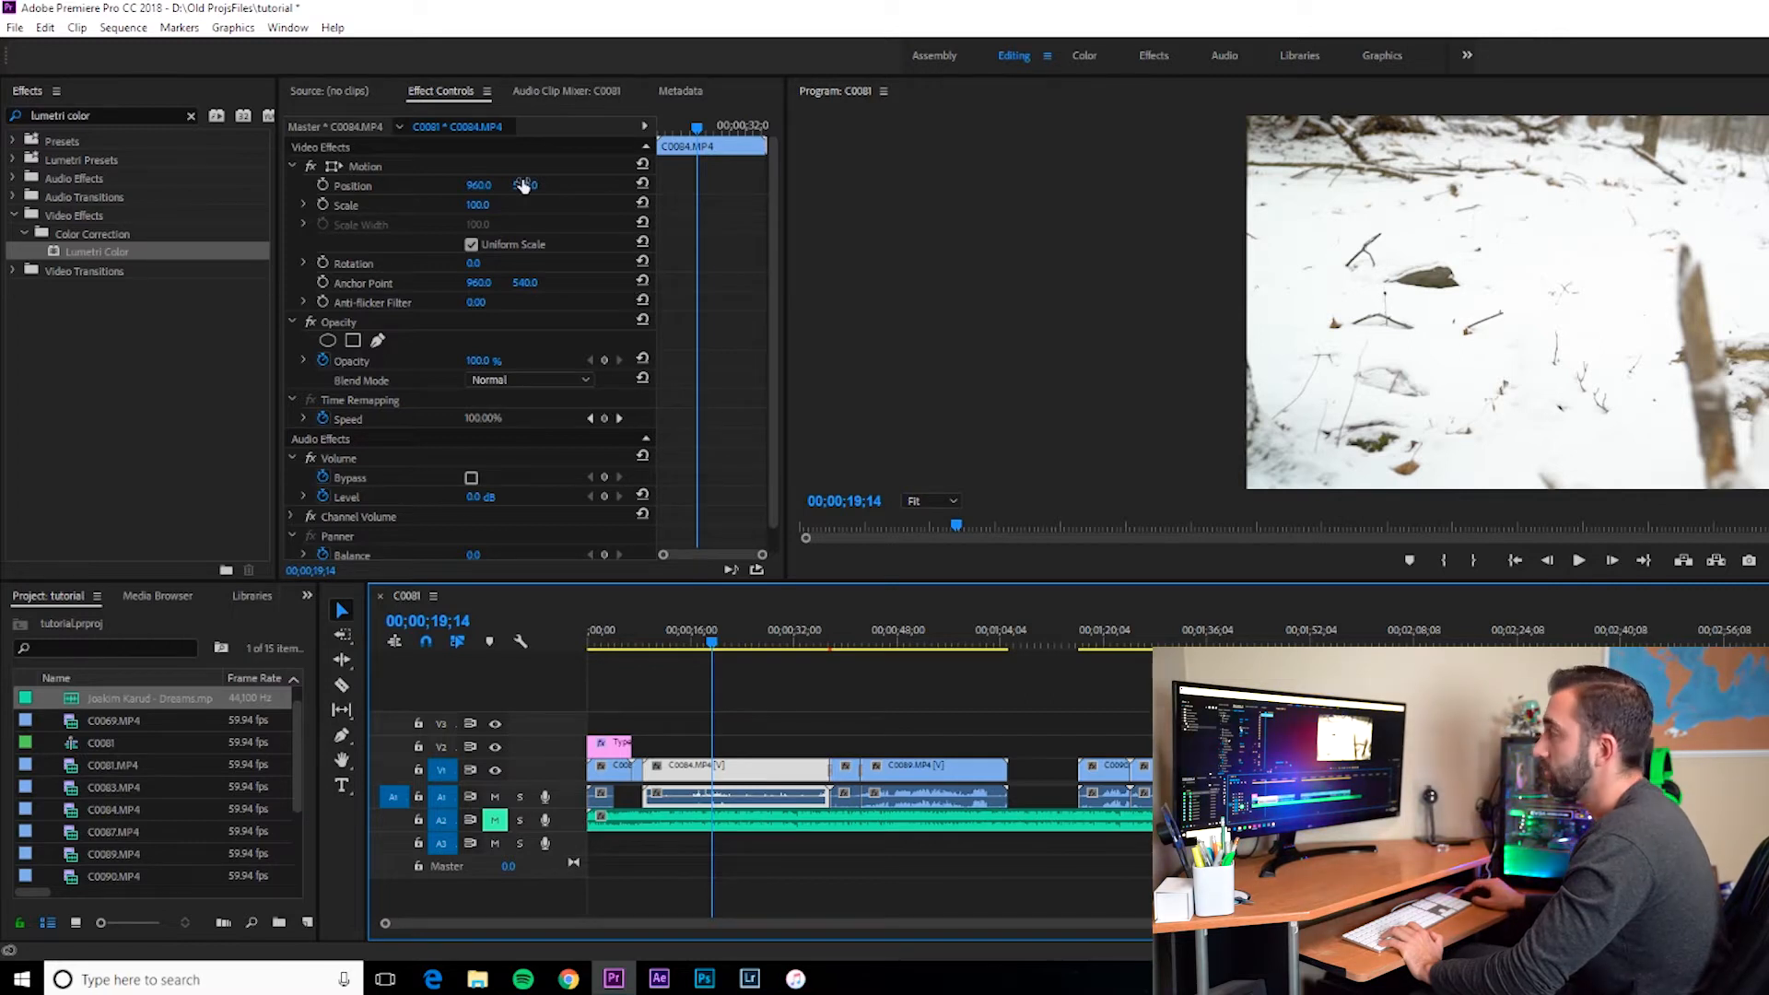
Step: Save the project
{"action": "key", "text": "ctrl+s"}
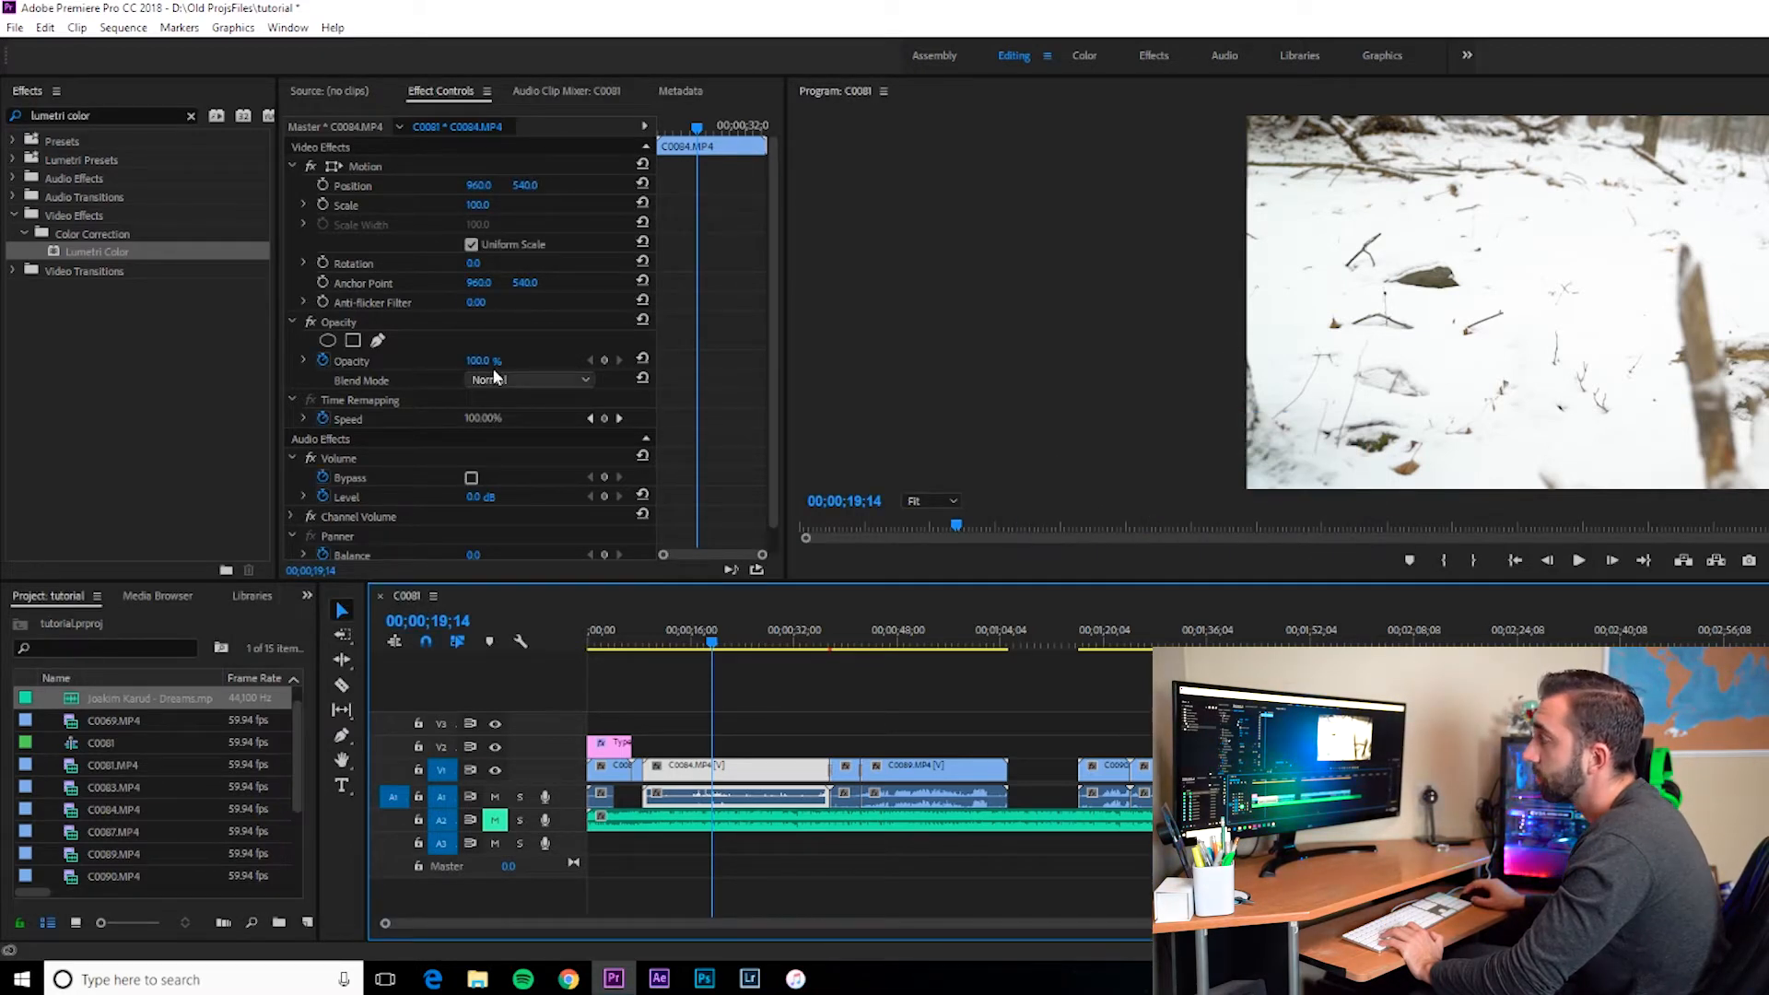
{"action": "left_click", "coordinate": [715, 643]}
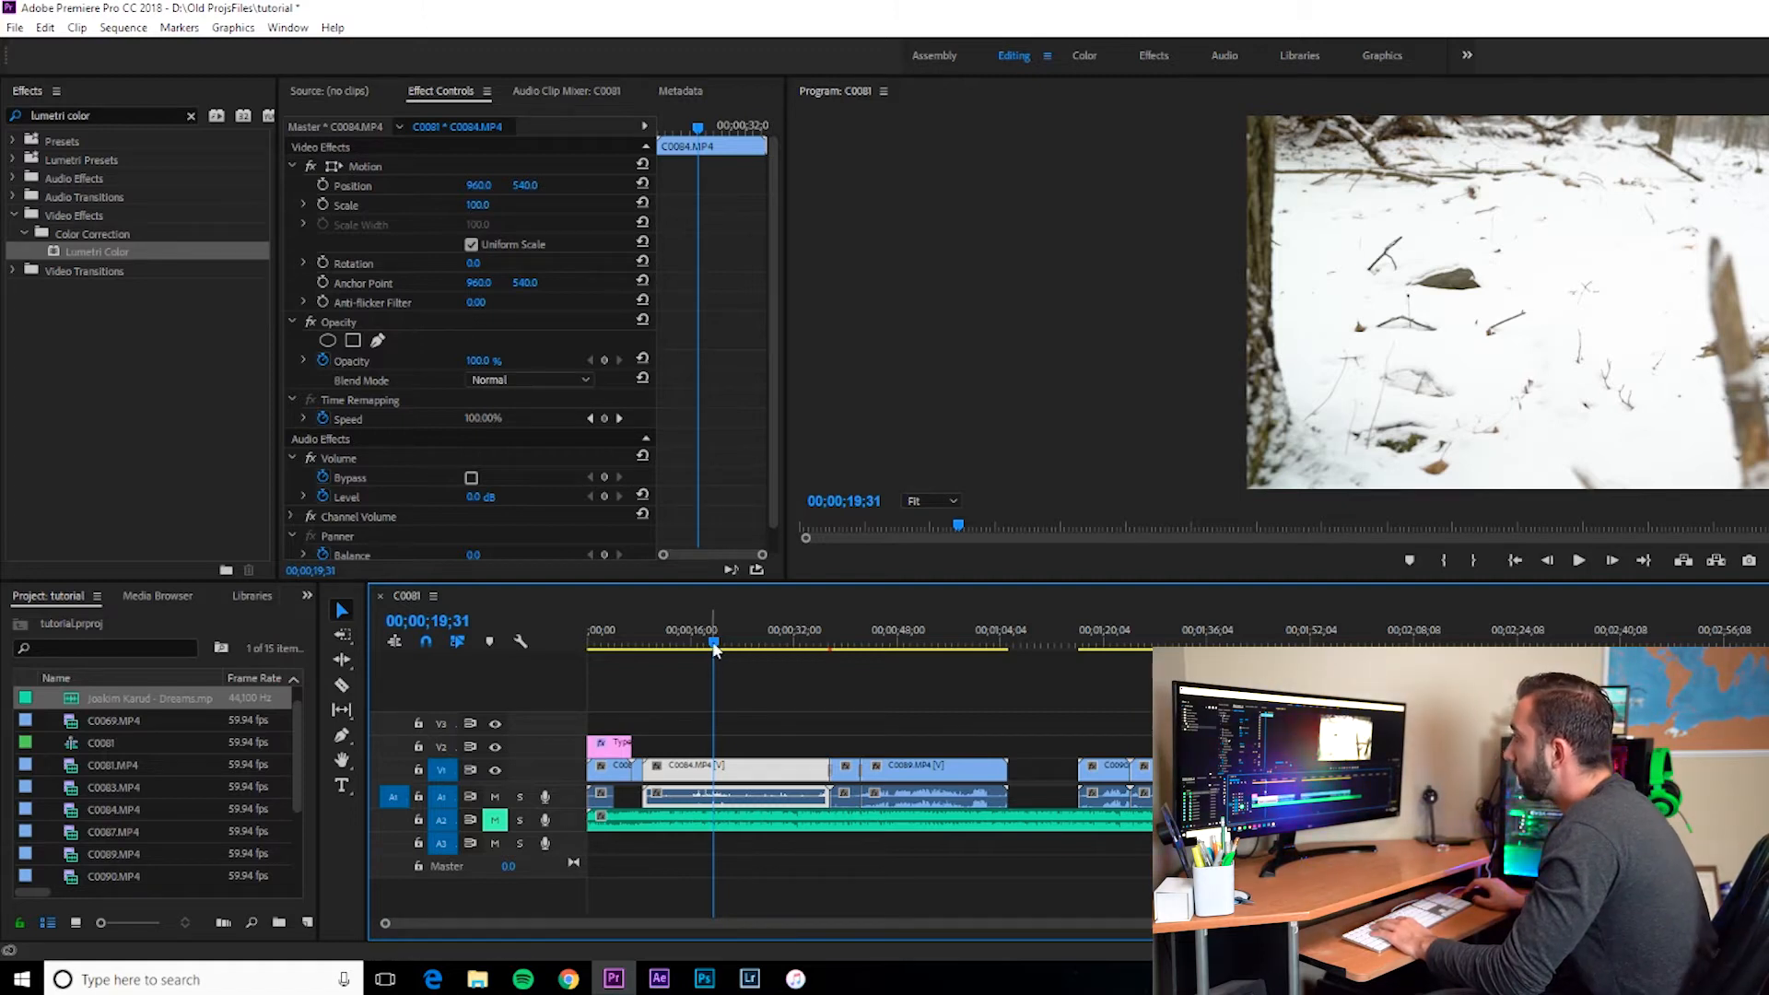
Step: Try shifting the C0084 clip's Position values by scrubbing them, undoing each change
{"action": "left_click_drag", "start_coordinate": [715, 641], "coordinate": [661, 641]}
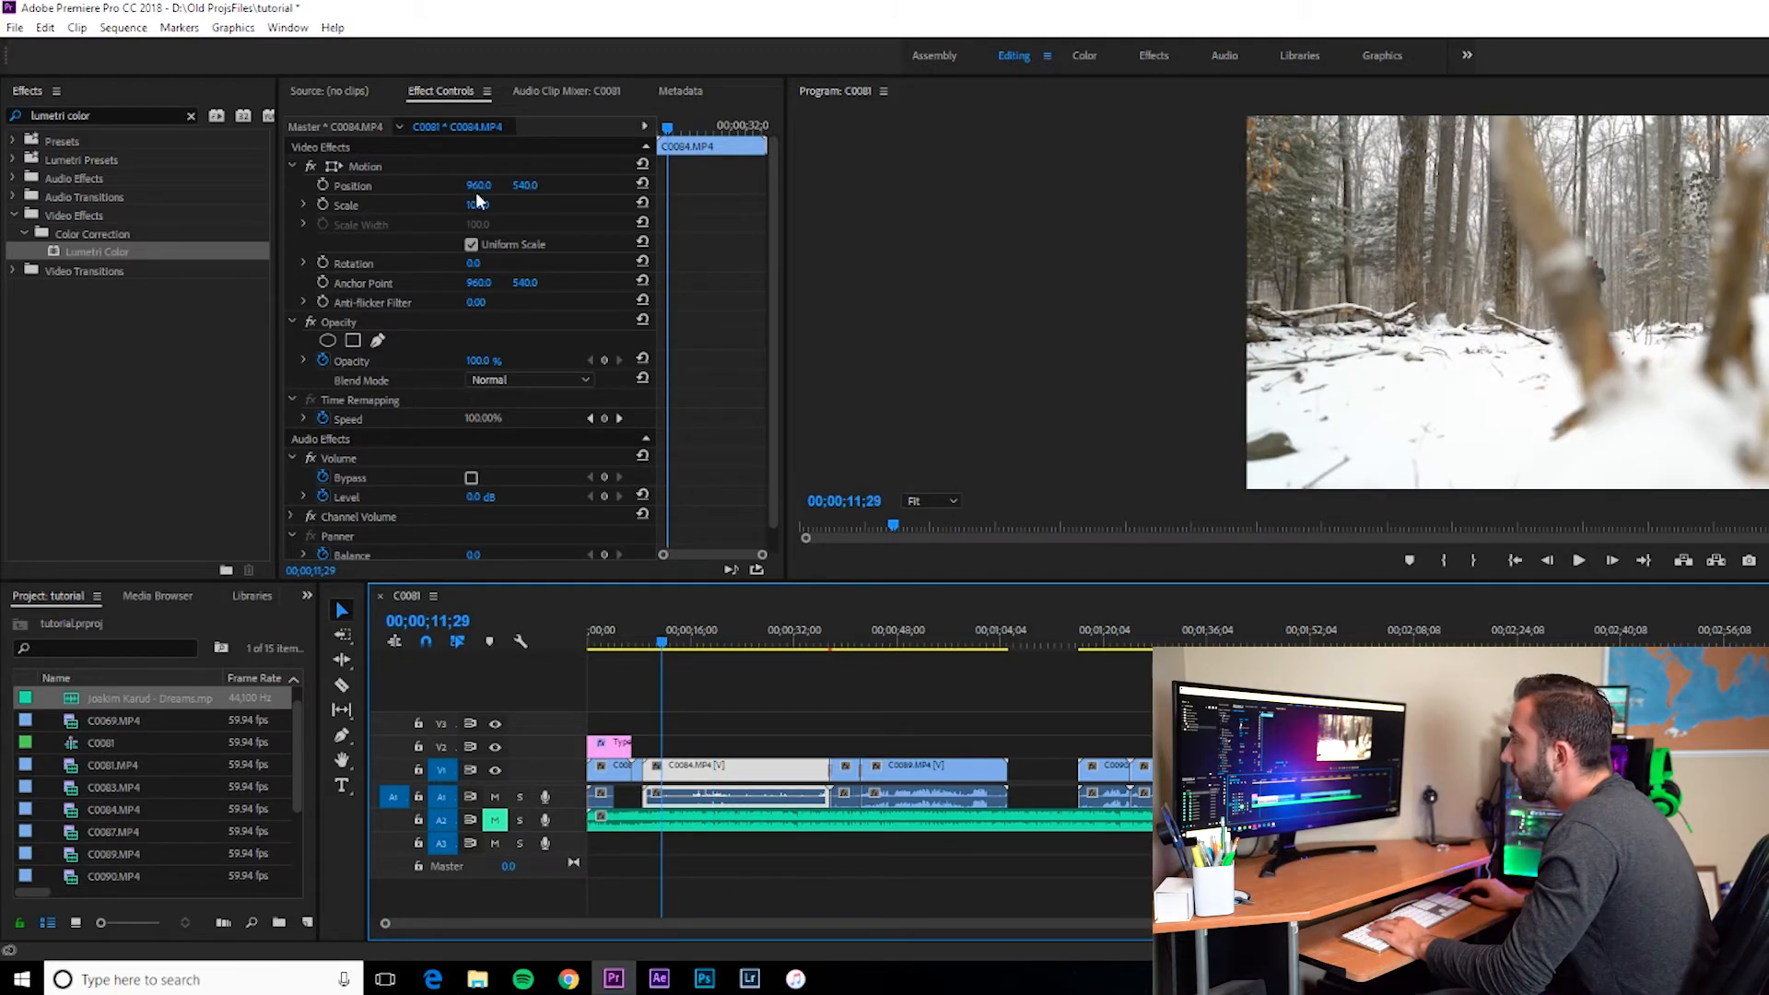
{"action": "left_click_drag", "start_coordinate": [476, 190], "coordinate": [525, 189]}
{"action": "key", "text": "ctrl+z"}
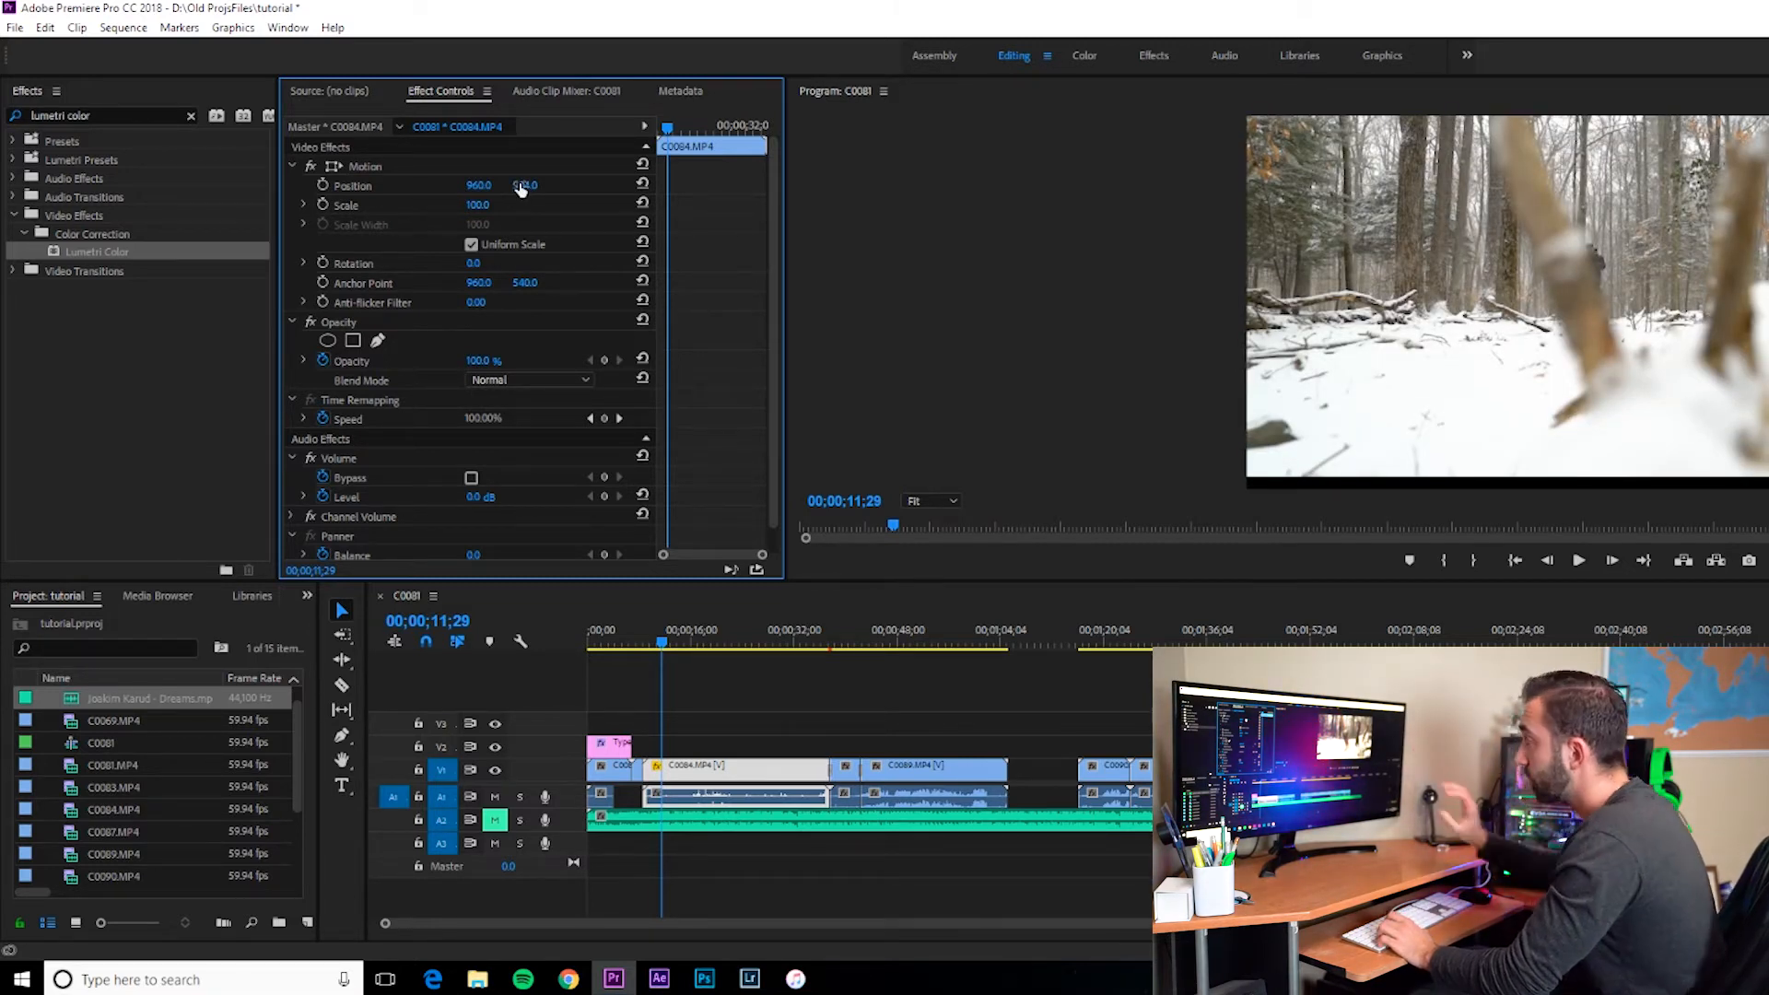
{"action": "left_click_drag", "start_coordinate": [525, 185], "coordinate": [825, 185]}
{"action": "left_click_drag", "start_coordinate": [479, 185], "coordinate": [982, 185]}
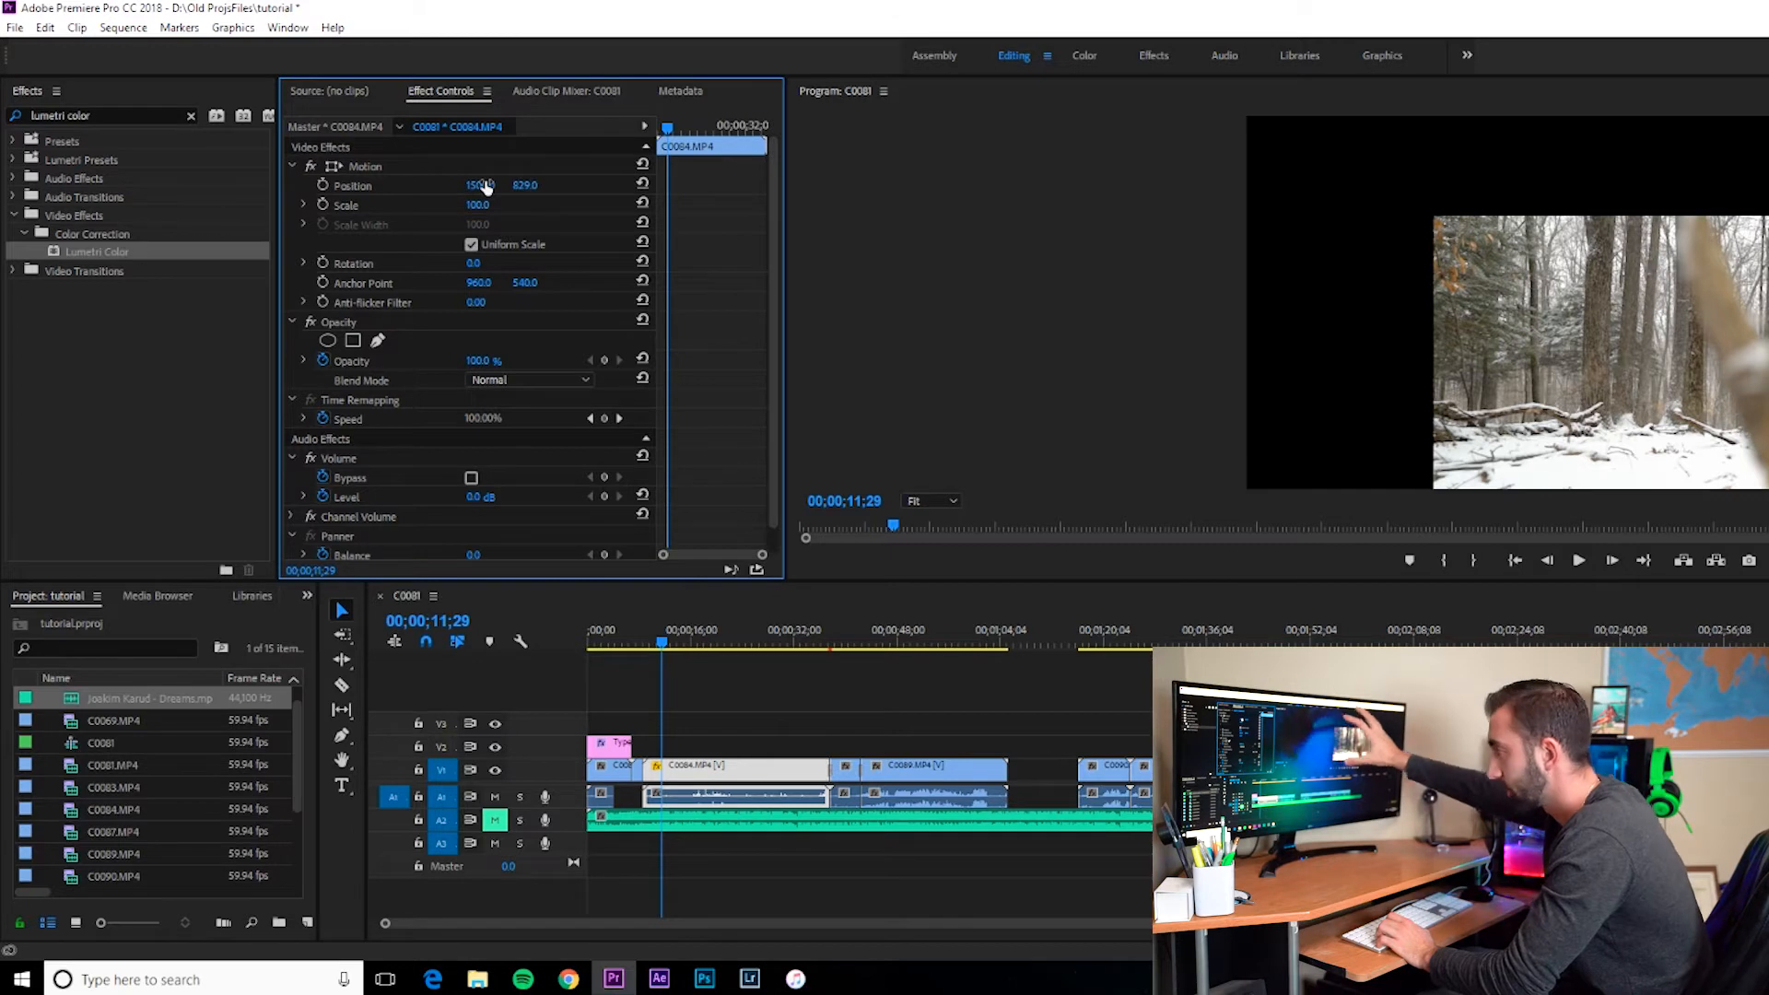
{"action": "key", "text": "ctrl+z"}
{"action": "key", "text": "ctrl+z"}
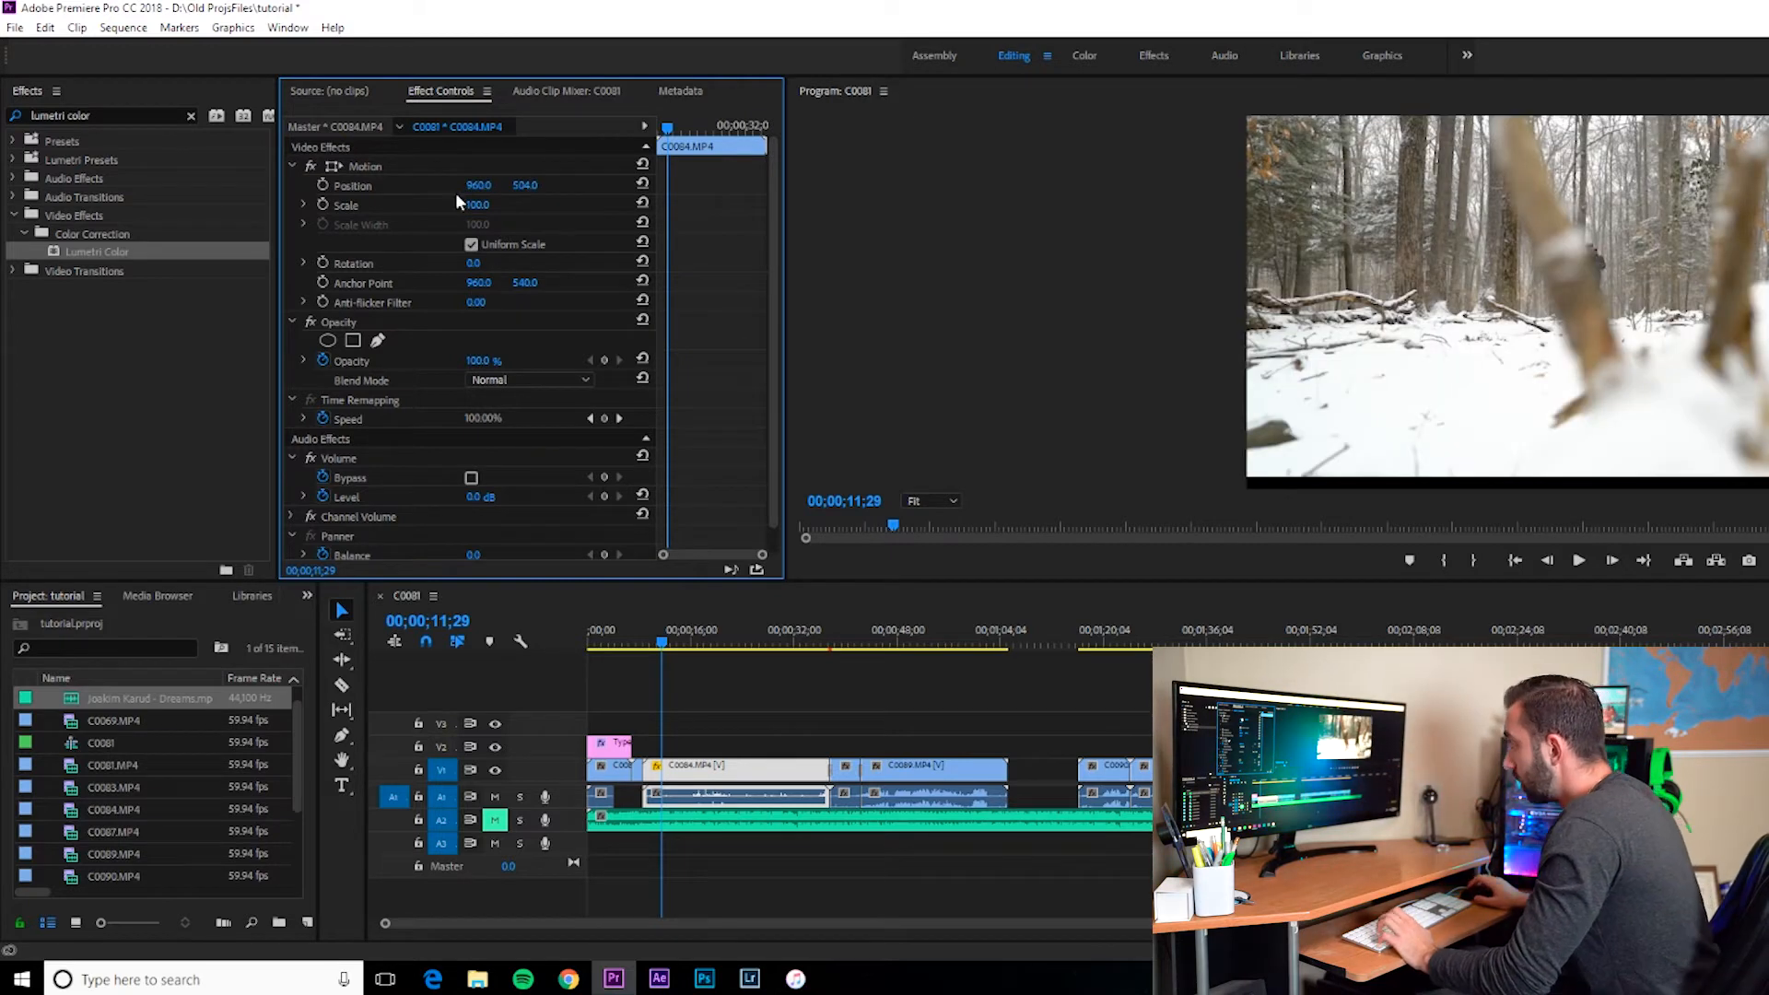
Step: Scrub the clip's Scale up, then reset Scale to 100
{"action": "mouse_move", "coordinate": [476, 210]}
{"action": "left_mouse_down"}
{"action": "mouse_move", "coordinate": [384, 211]}
{"action": "mouse_move", "coordinate": [528, 211]}
{"action": "mouse_move", "coordinate": [443, 211]}
{"action": "mouse_move", "coordinate": [525, 211]}
{"action": "mouse_move", "coordinate": [490, 206]}
{"action": "left_mouse_up"}
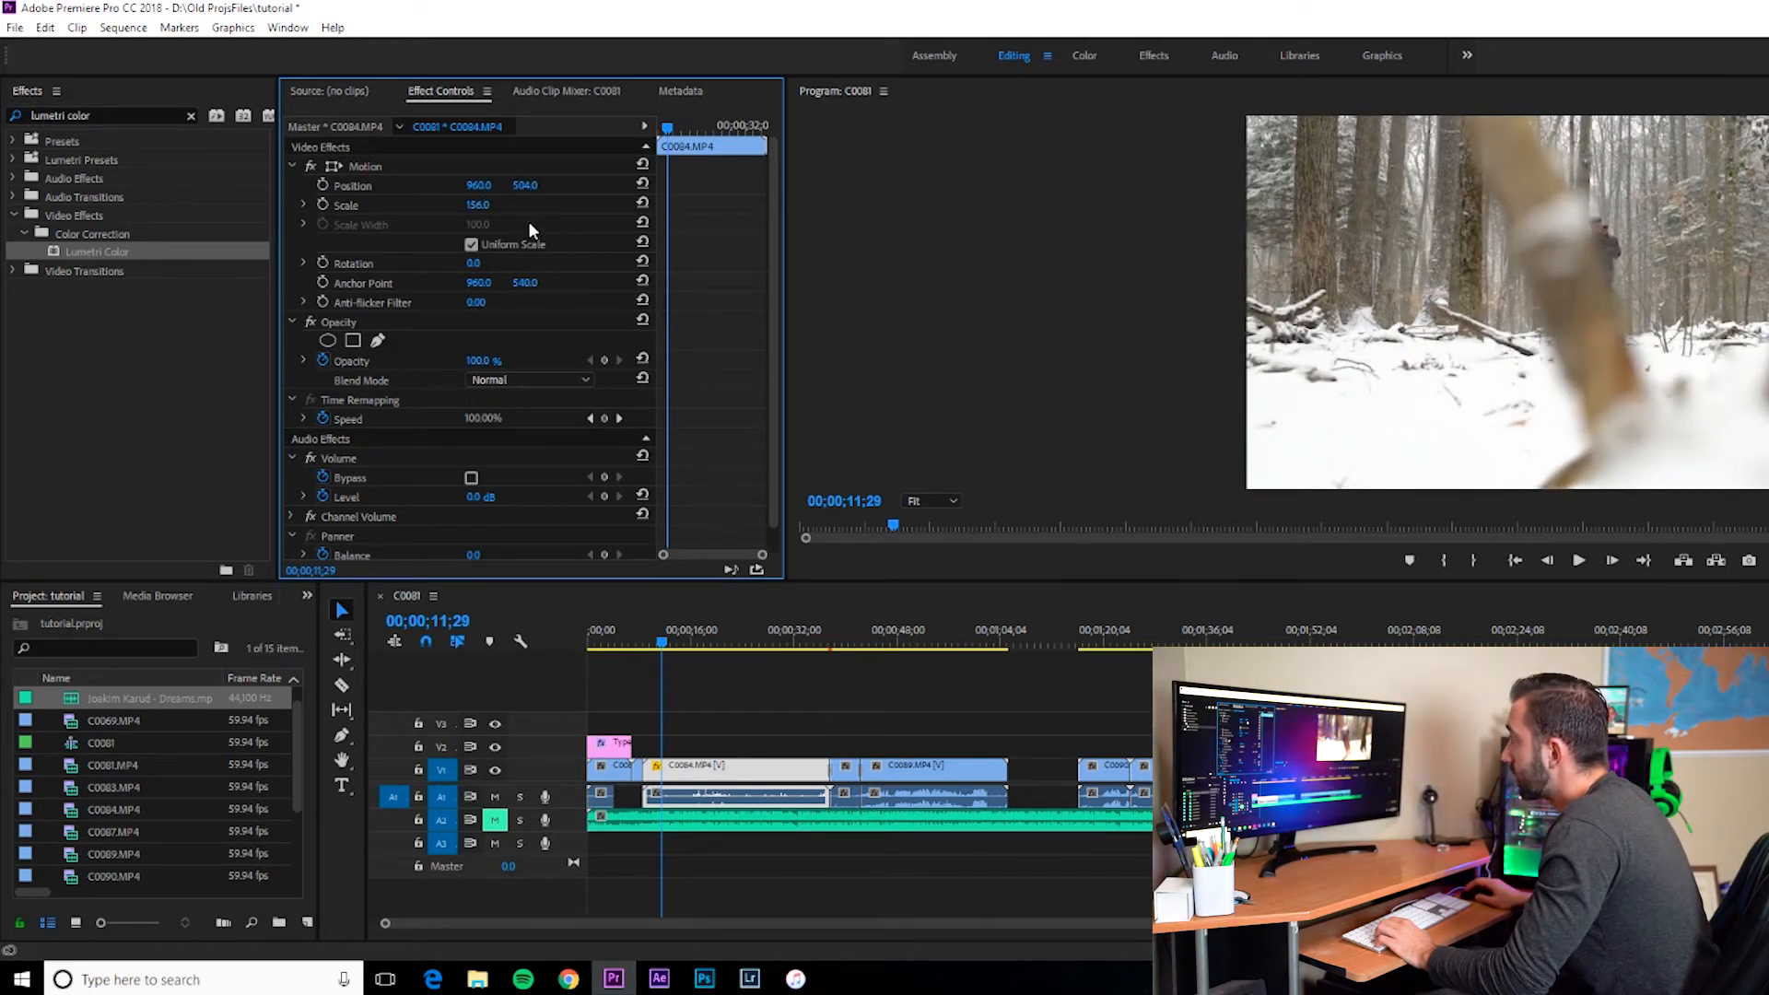
{"action": "left_click", "coordinate": [475, 206]}
{"action": "type", "text": "100"}
{"action": "key", "text": "Return"}
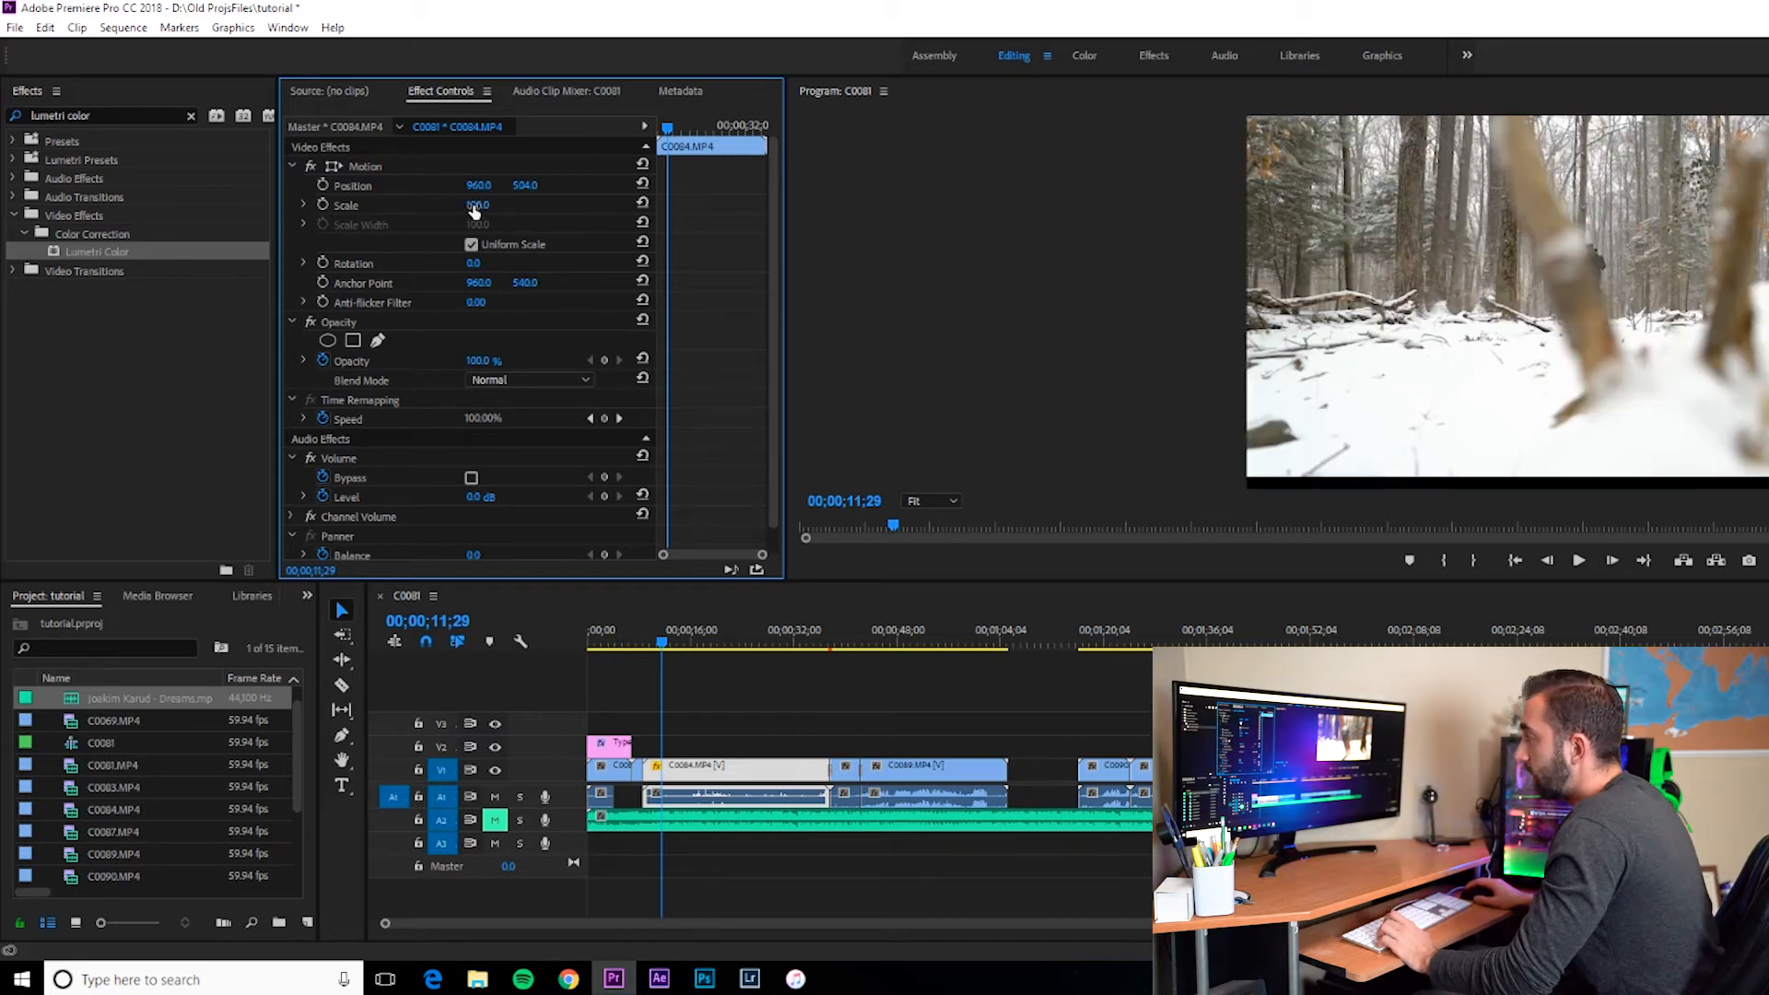
Step: Try rotating the clip by scrubbing its Rotation value, then return it to 0°
{"action": "mouse_move", "coordinate": [476, 264]}
{"action": "left_mouse_down"}
{"action": "mouse_move", "coordinate": [443, 265]}
{"action": "mouse_move", "coordinate": [494, 265]}
{"action": "left_mouse_up"}
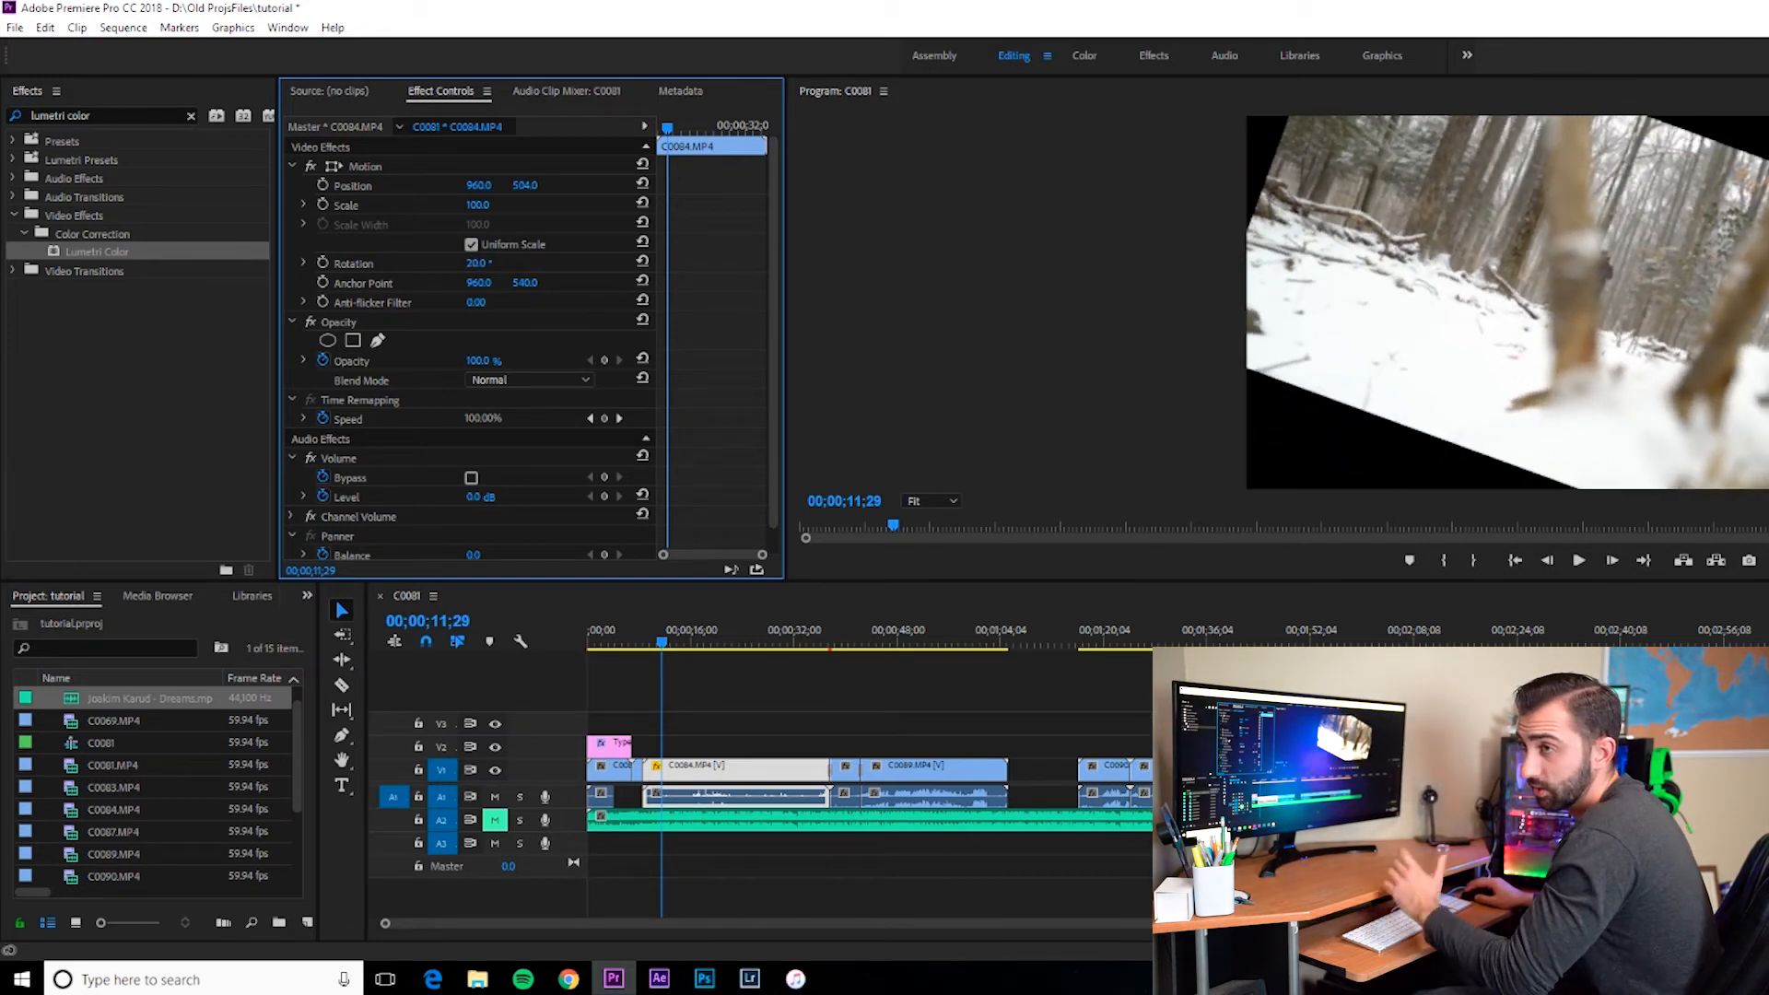
{"action": "mouse_move", "coordinate": [494, 264]}
{"action": "left_mouse_down"}
{"action": "mouse_move", "coordinate": [472, 265]}
{"action": "mouse_move", "coordinate": [497, 264]}
{"action": "left_mouse_up"}
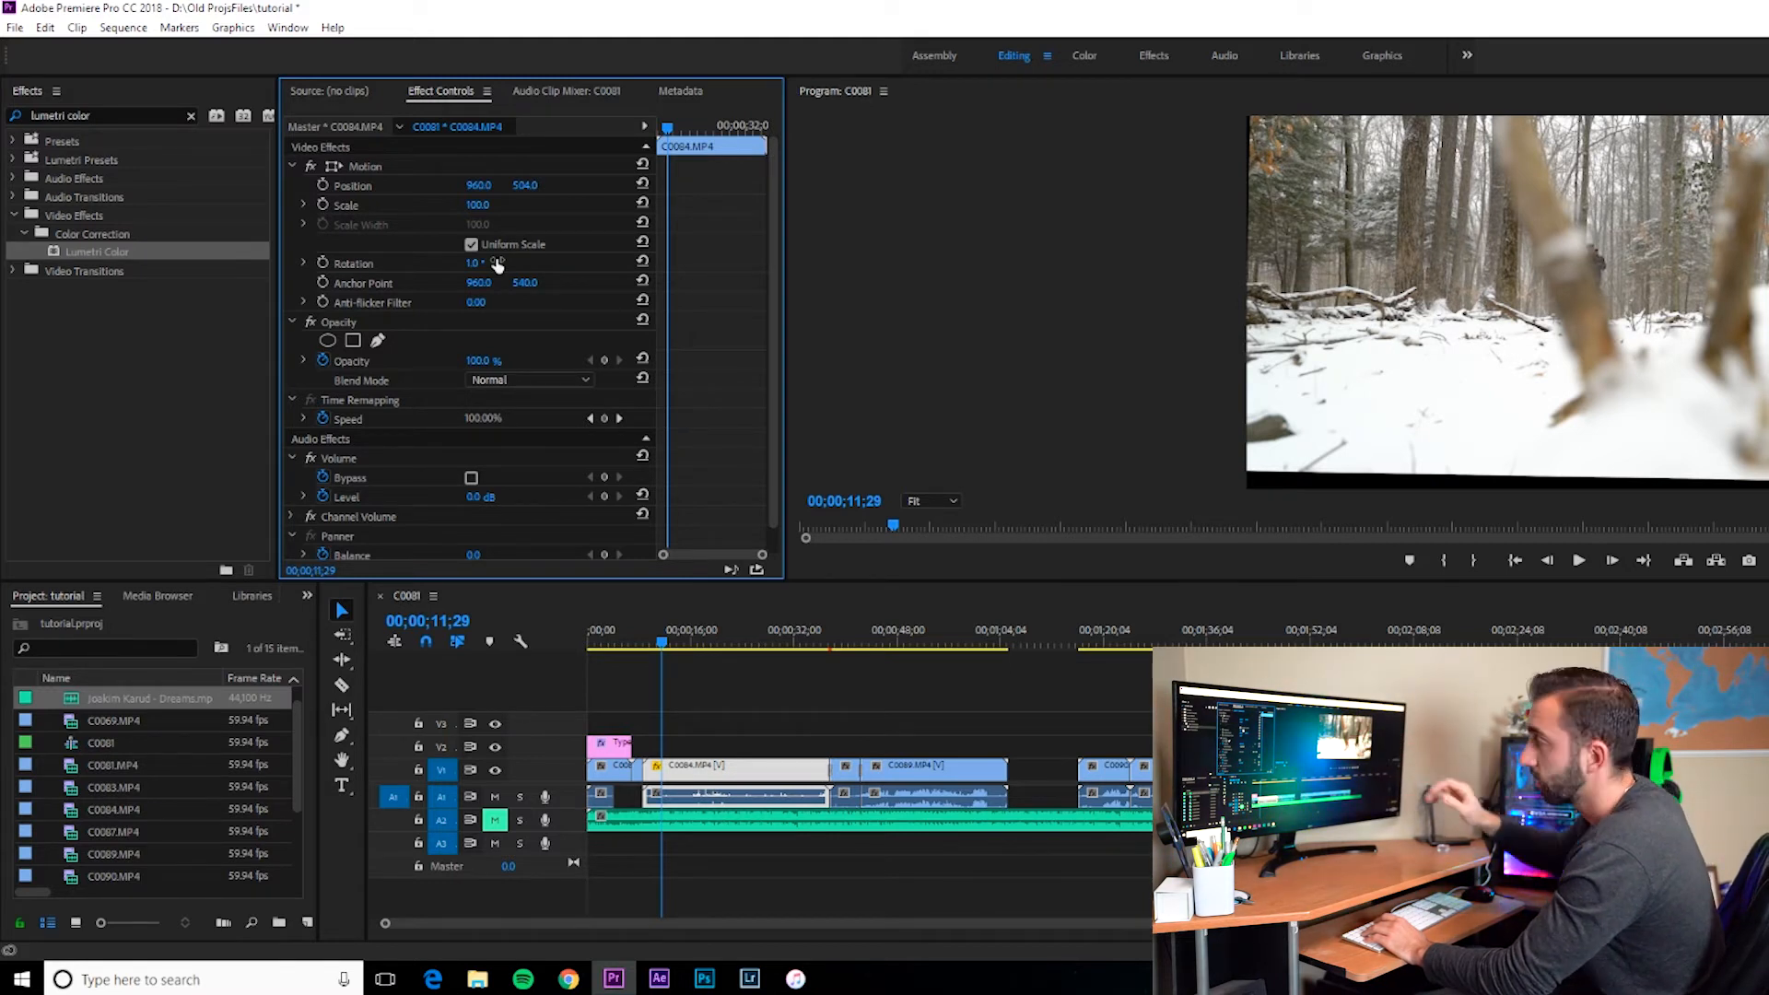
{"action": "left_click_drag", "start_coordinate": [481, 263], "coordinate": [534, 208]}
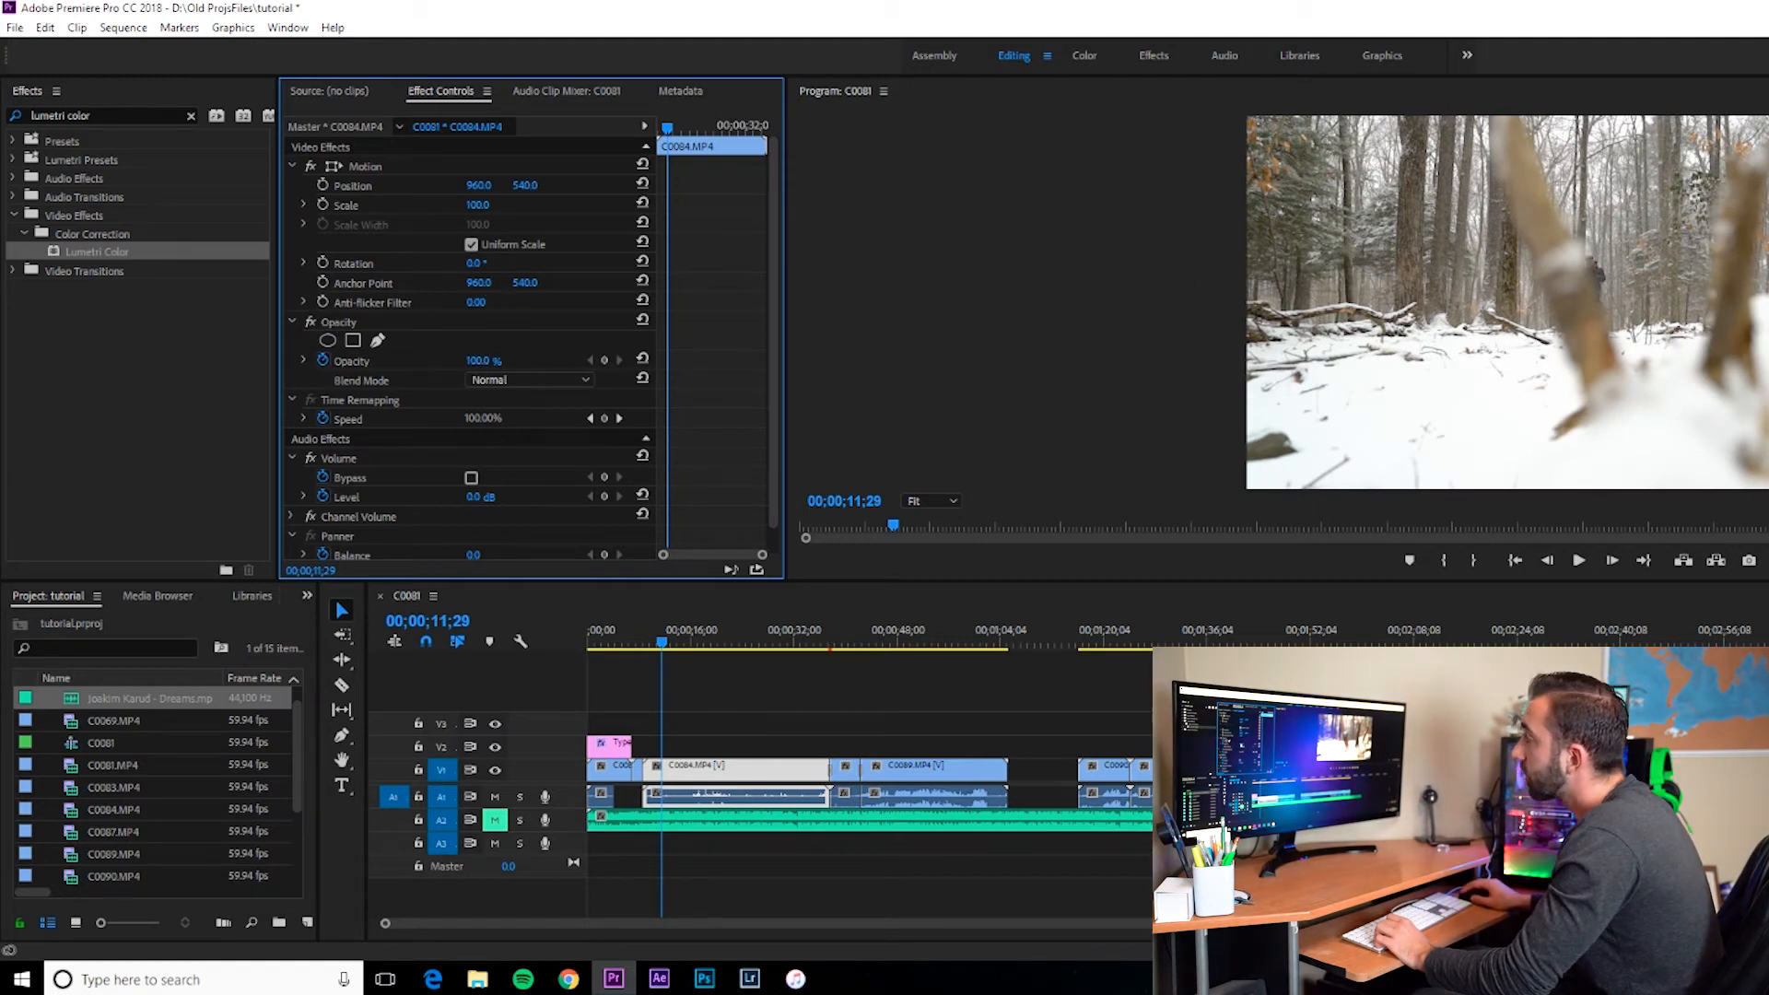
Step: Lower the C0084 clip's Opacity to 41% and move it onto track V2 above C0089, previewing the overlay
{"action": "left_click_drag", "start_coordinate": [478, 361], "coordinate": [423, 361]}
{"action": "left_click_drag", "start_coordinate": [734, 778], "coordinate": [982, 742]}
{"action": "left_click_drag", "start_coordinate": [927, 647], "coordinate": [945, 643]}
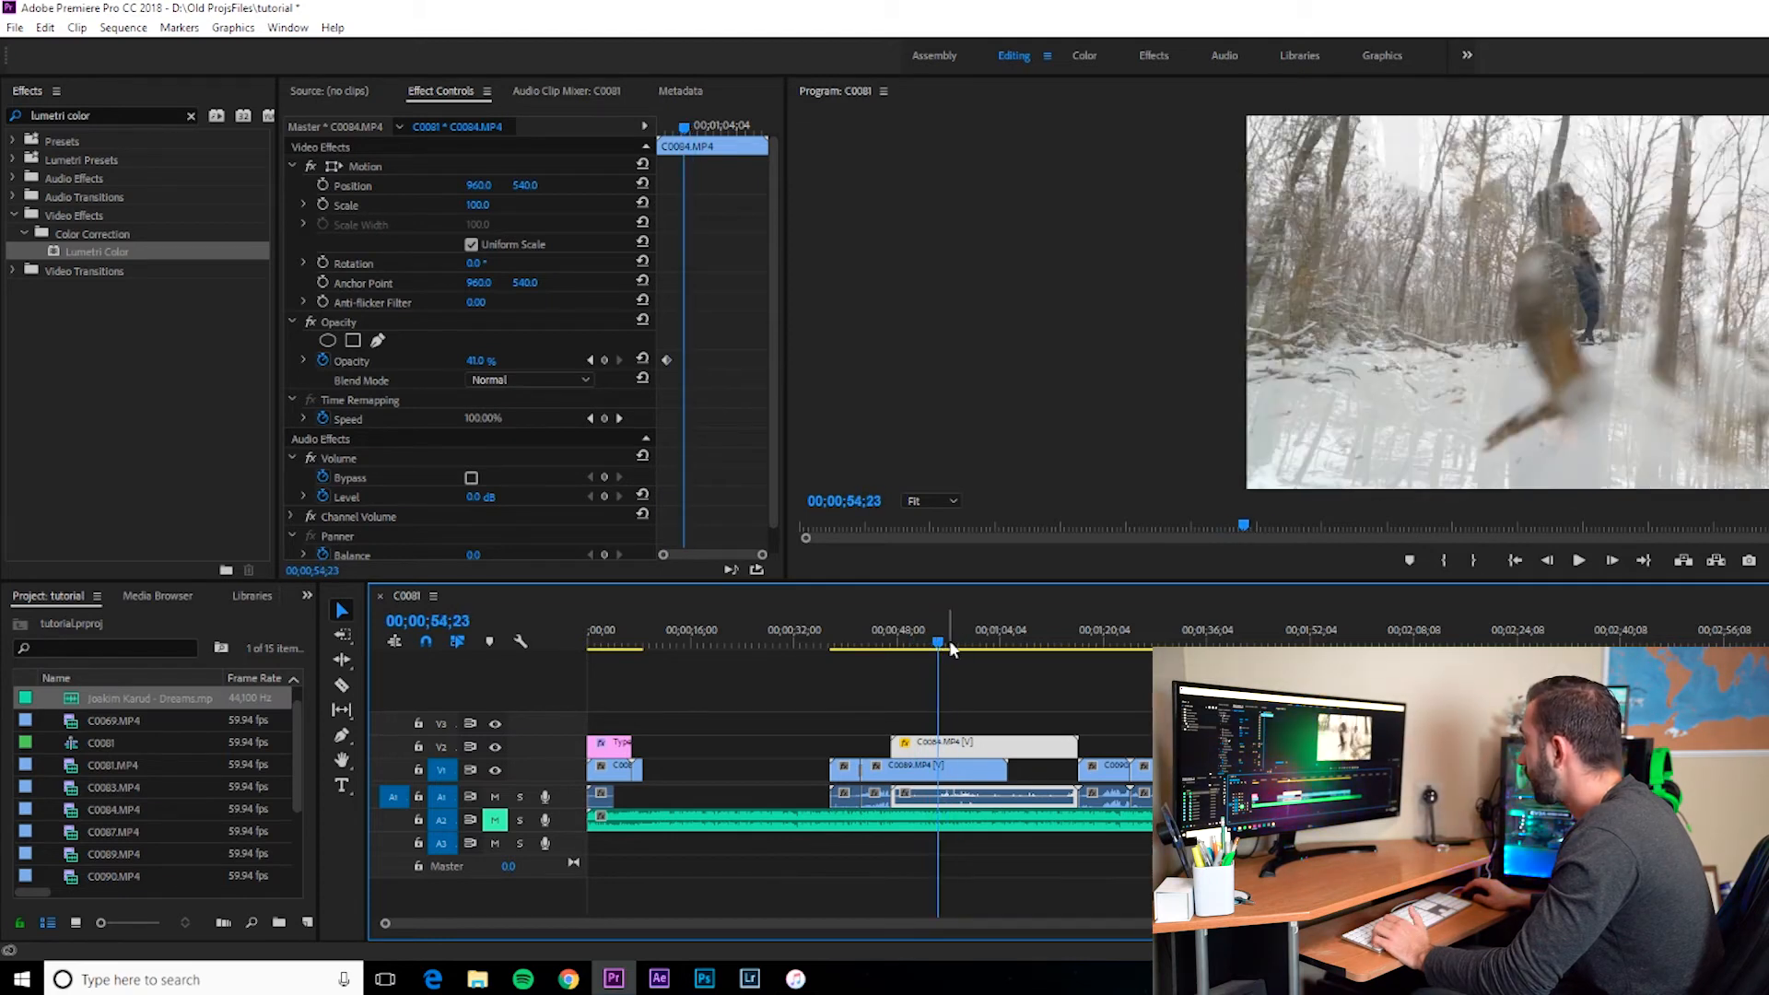
{"action": "key", "text": "space"}
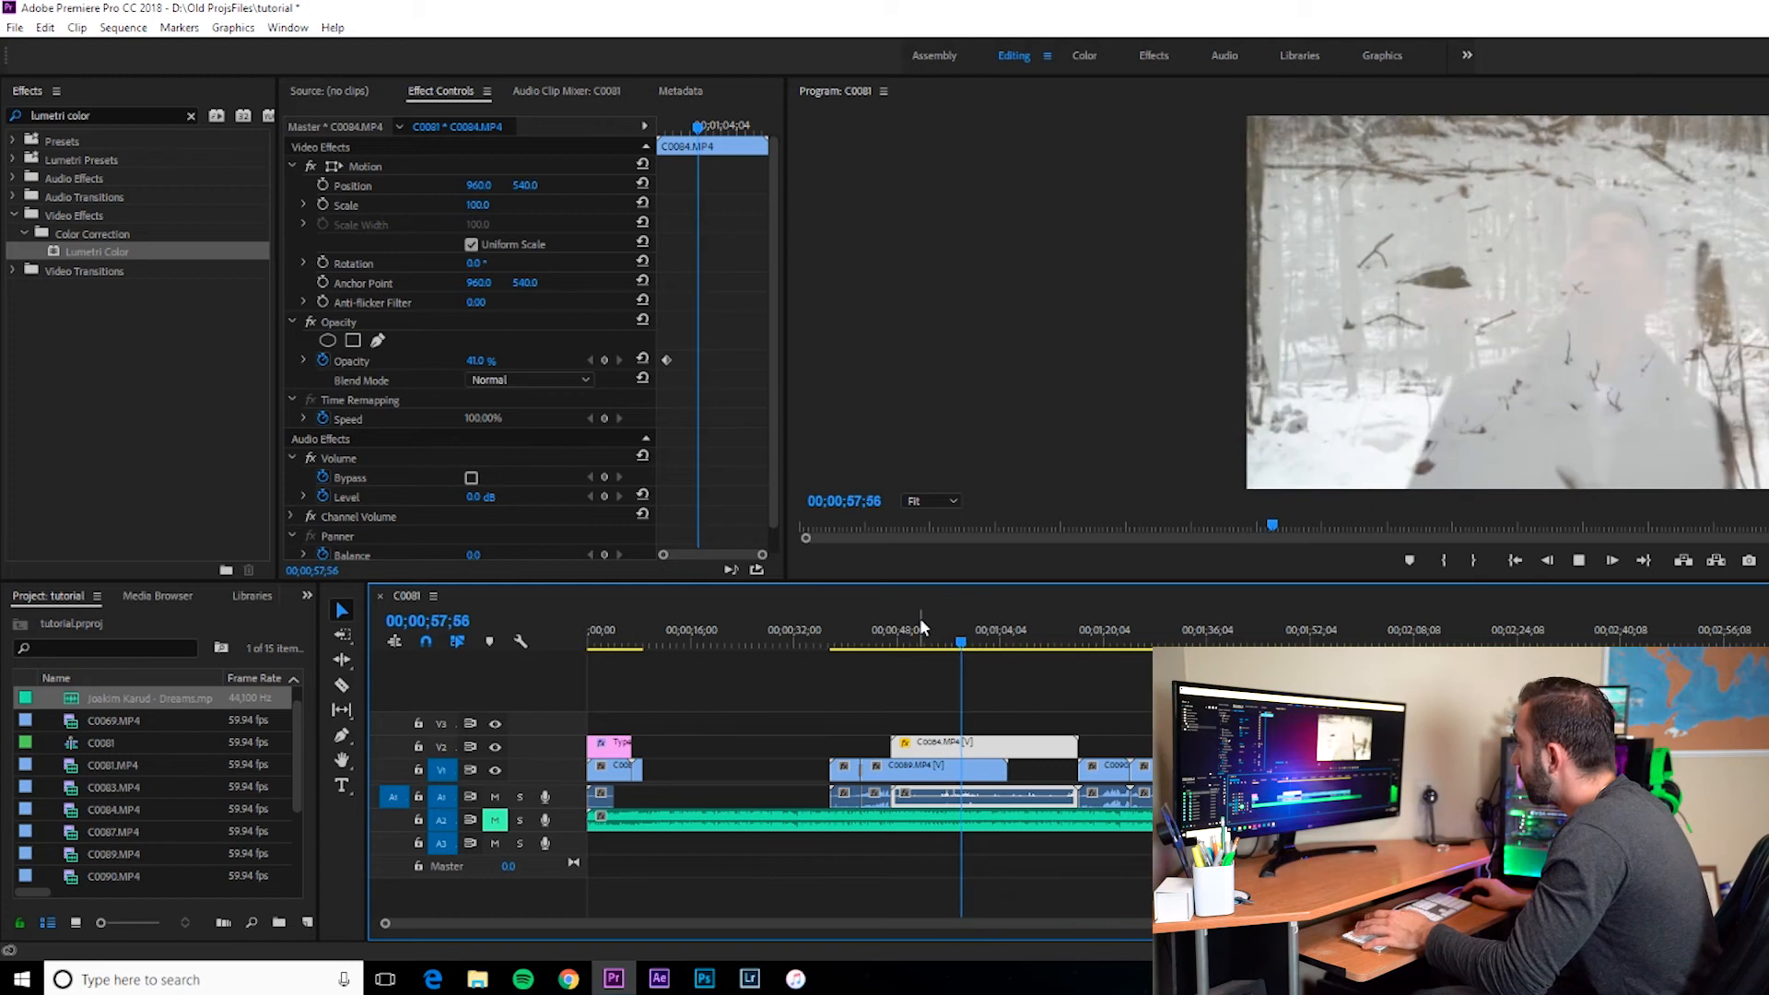
Step: Move the C0084 clip back to its original place on track V1
{"action": "left_click_drag", "start_coordinate": [956, 746], "coordinate": [707, 772]}
{"action": "scroll", "coordinate": [336, 403], "scroll_direction": "down", "scroll_amount": 1}
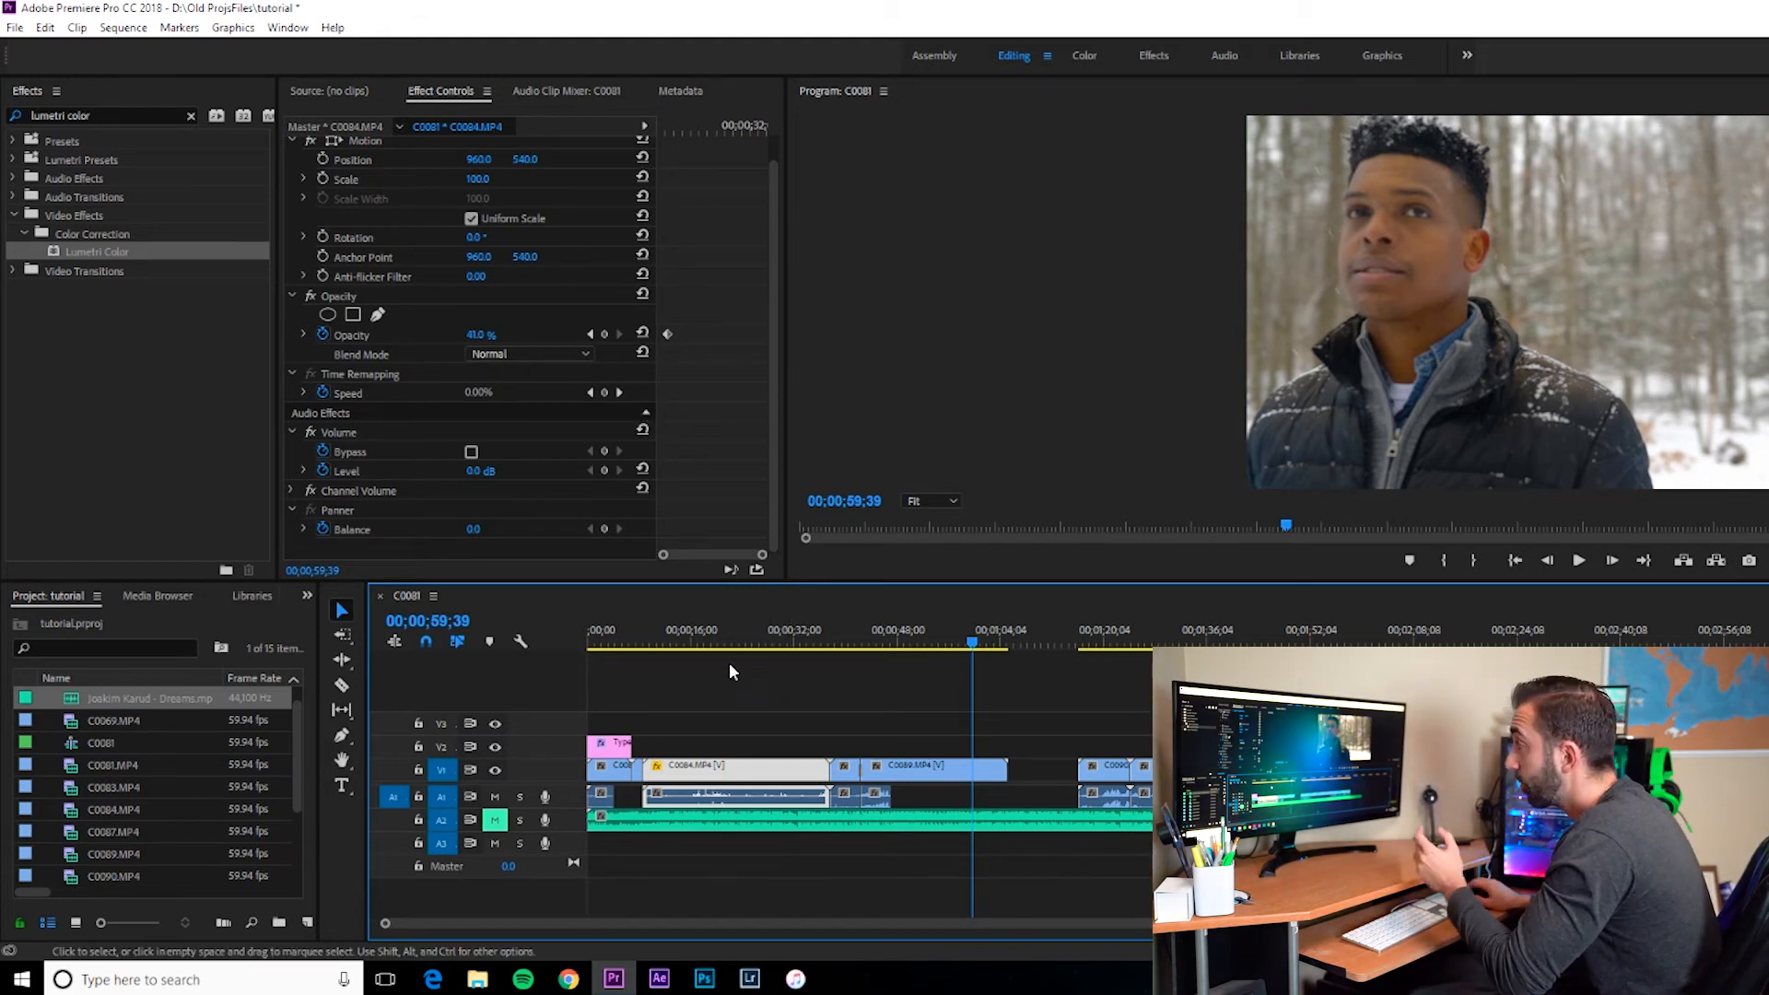
{"action": "left_click", "coordinate": [713, 634]}
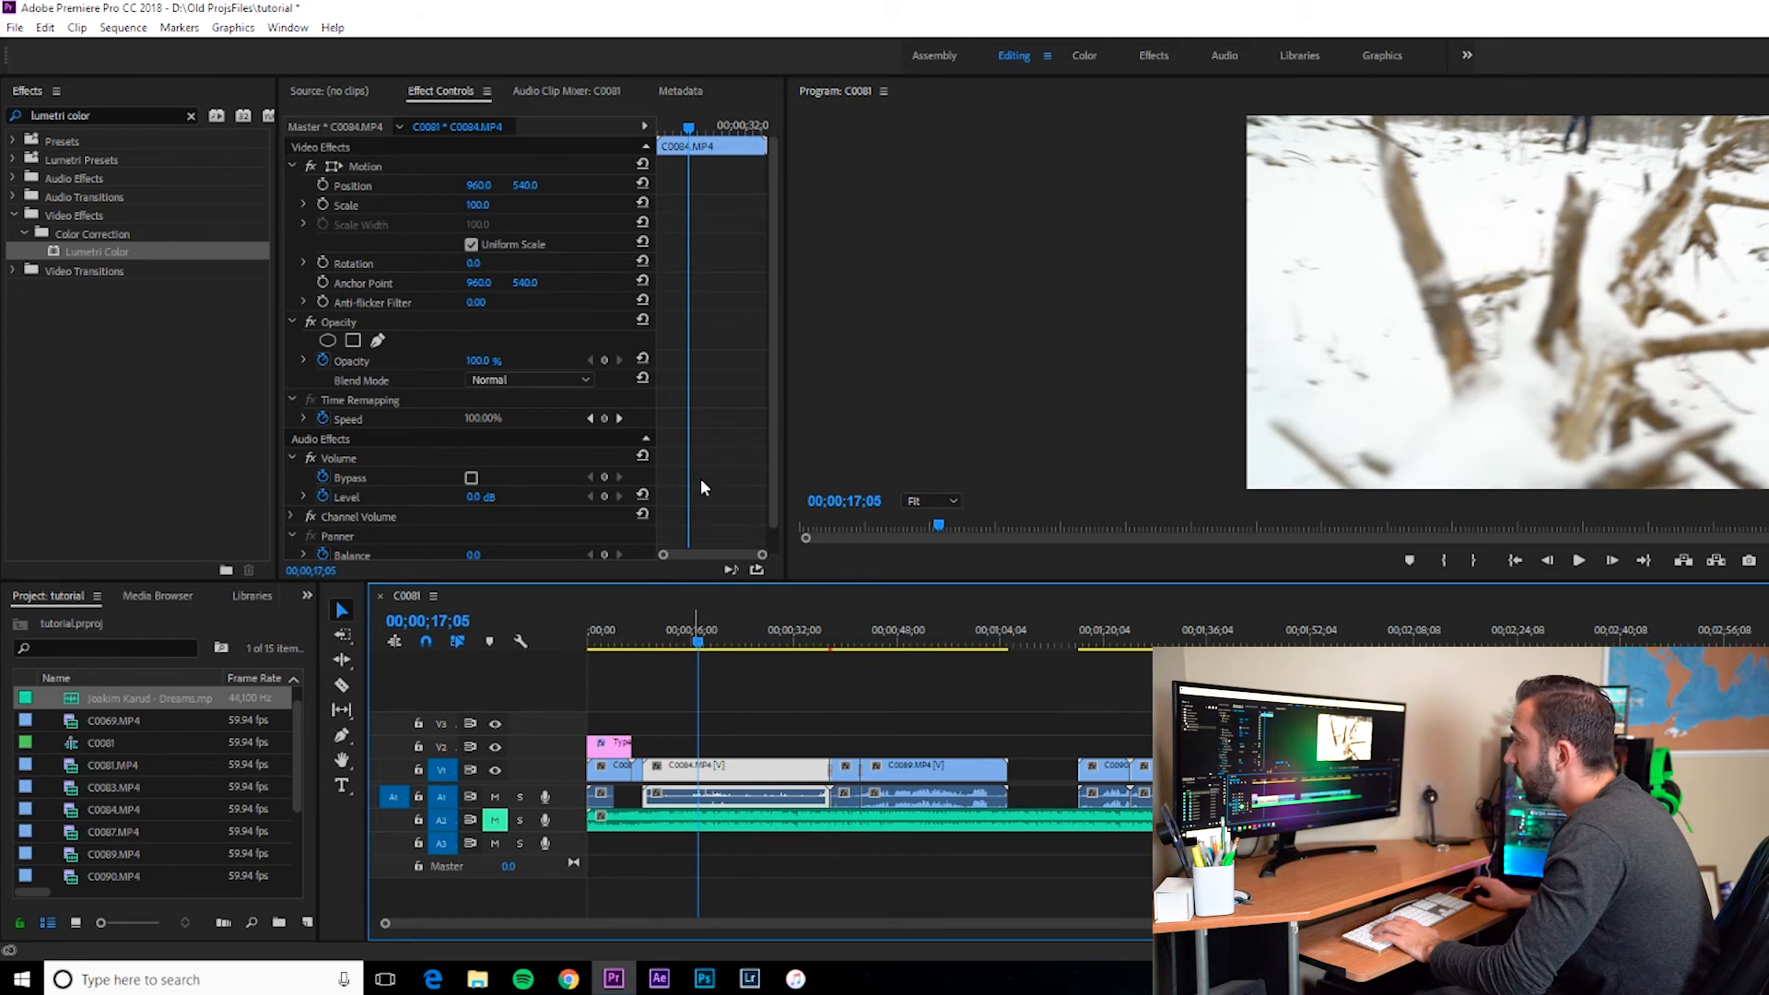
Step: Open the Volume Level setting in the C0084 clip's audio effects
{"action": "scroll", "coordinate": [702, 487], "scroll_direction": "down", "scroll_amount": 1}
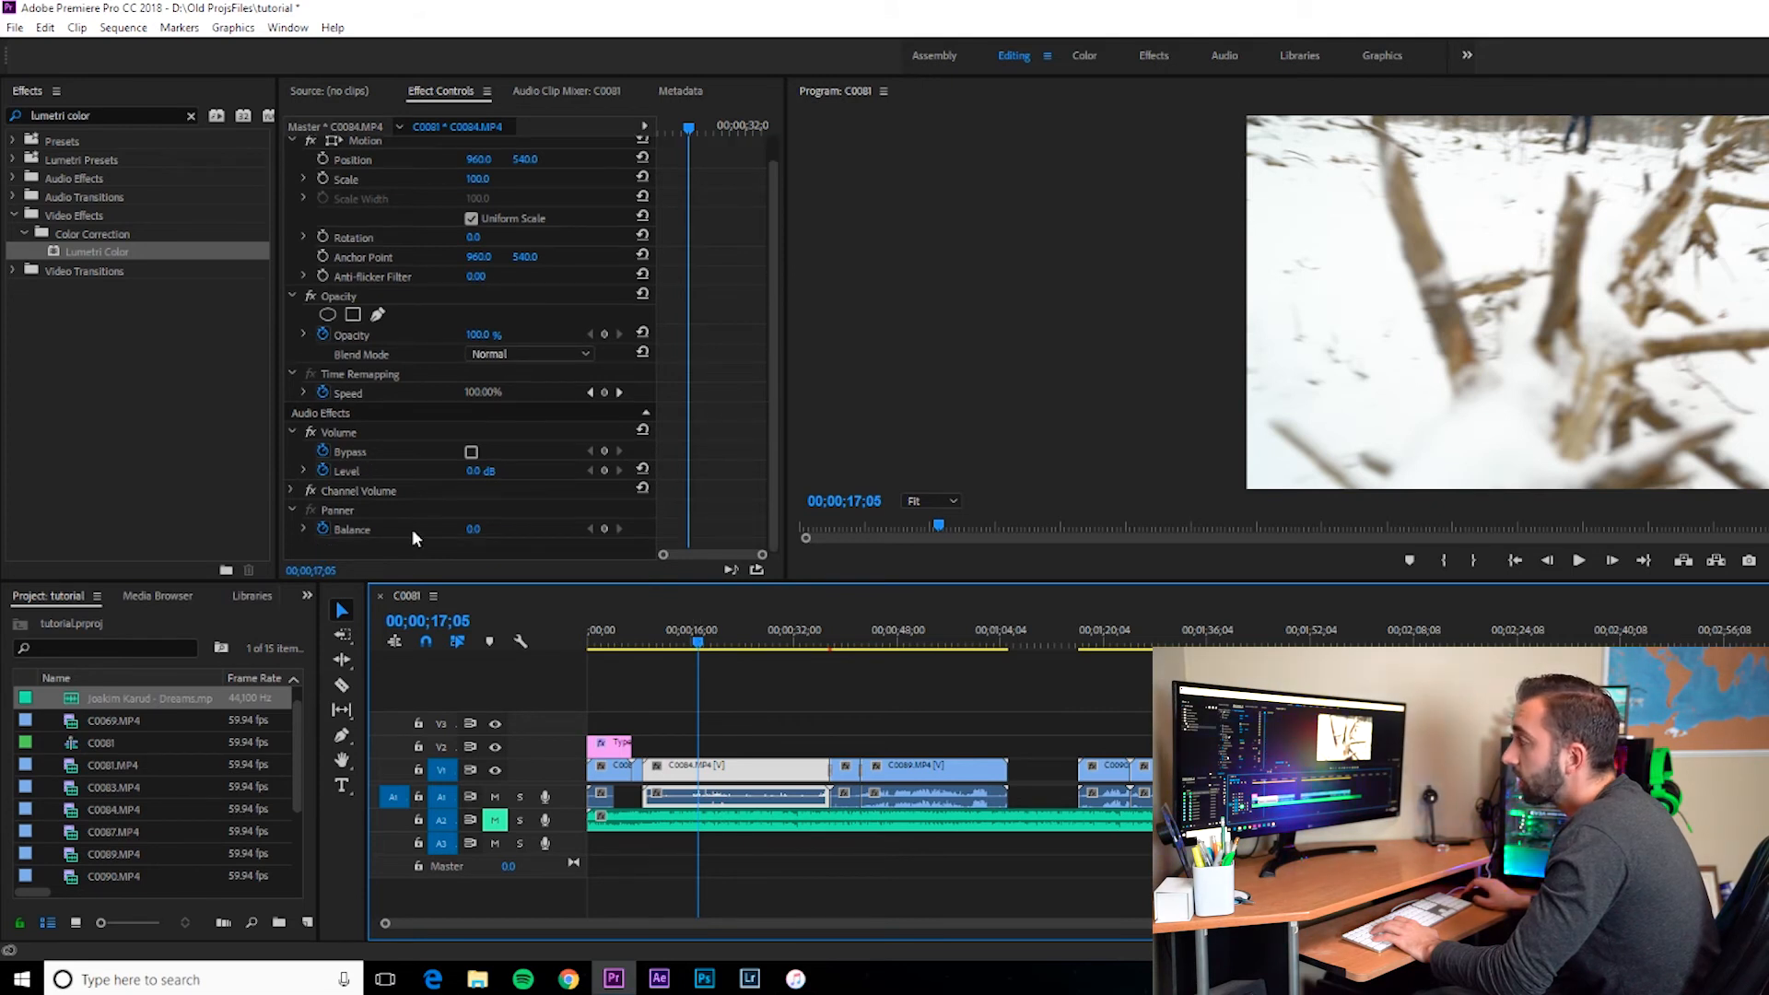
{"action": "left_click", "coordinate": [332, 453]}
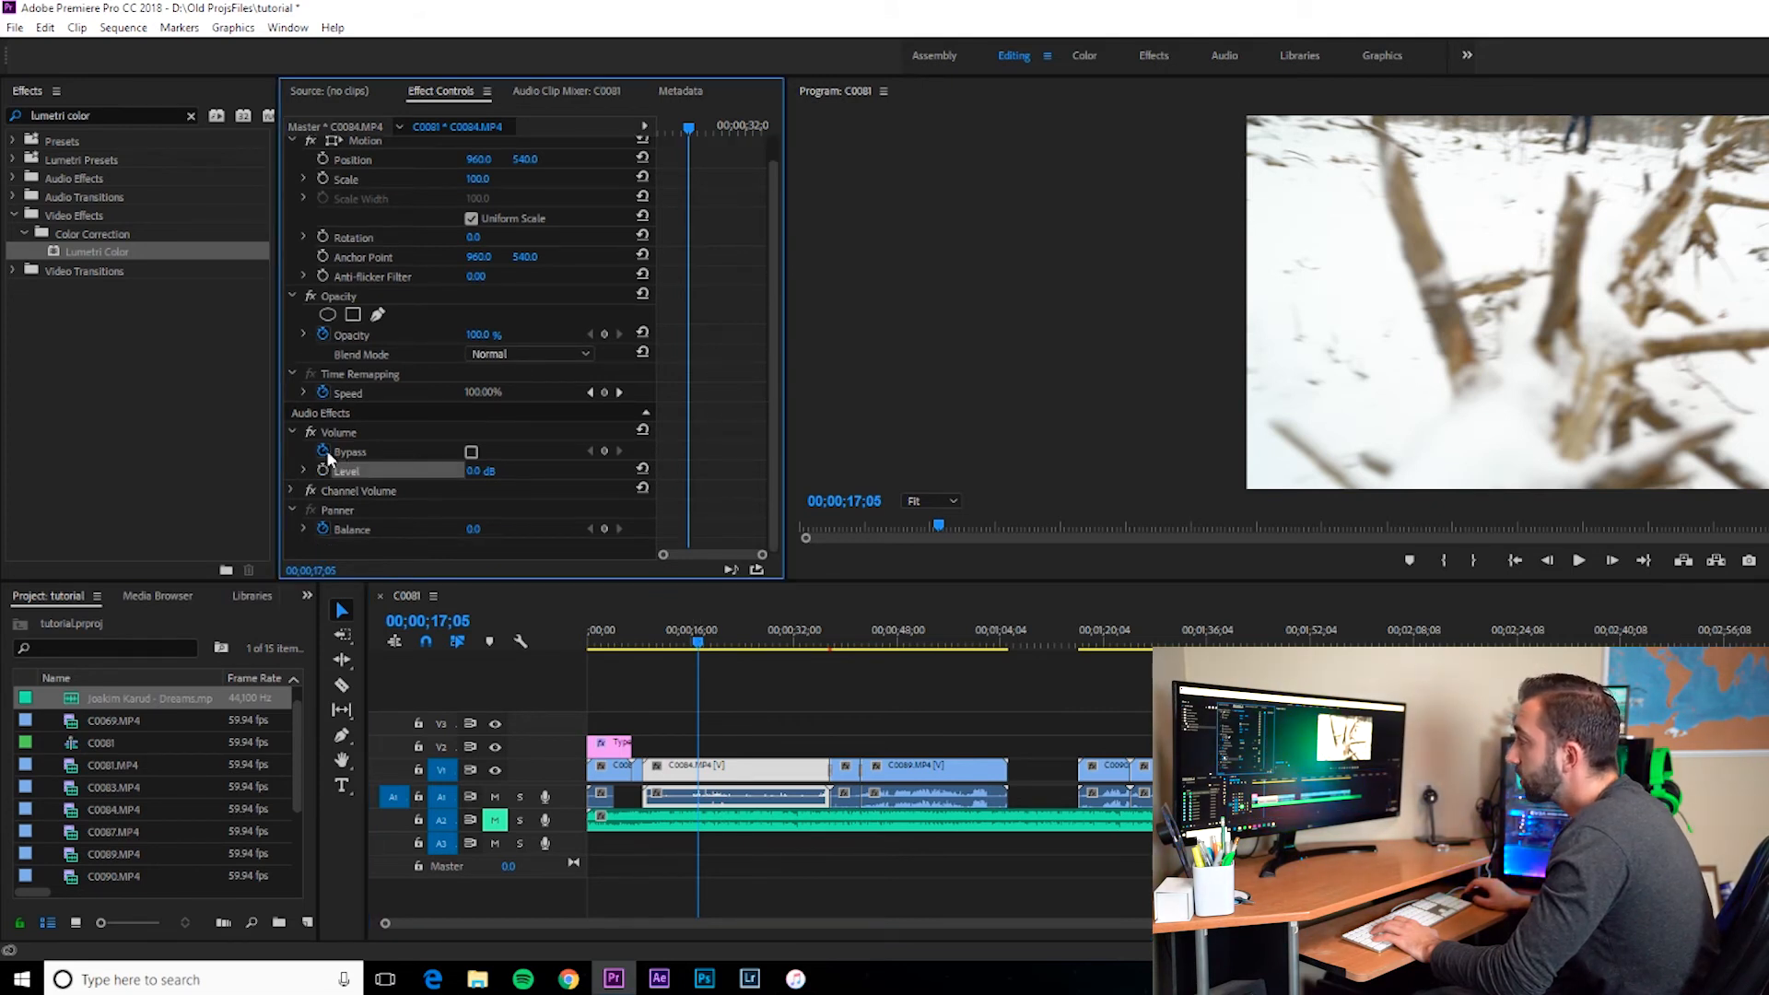